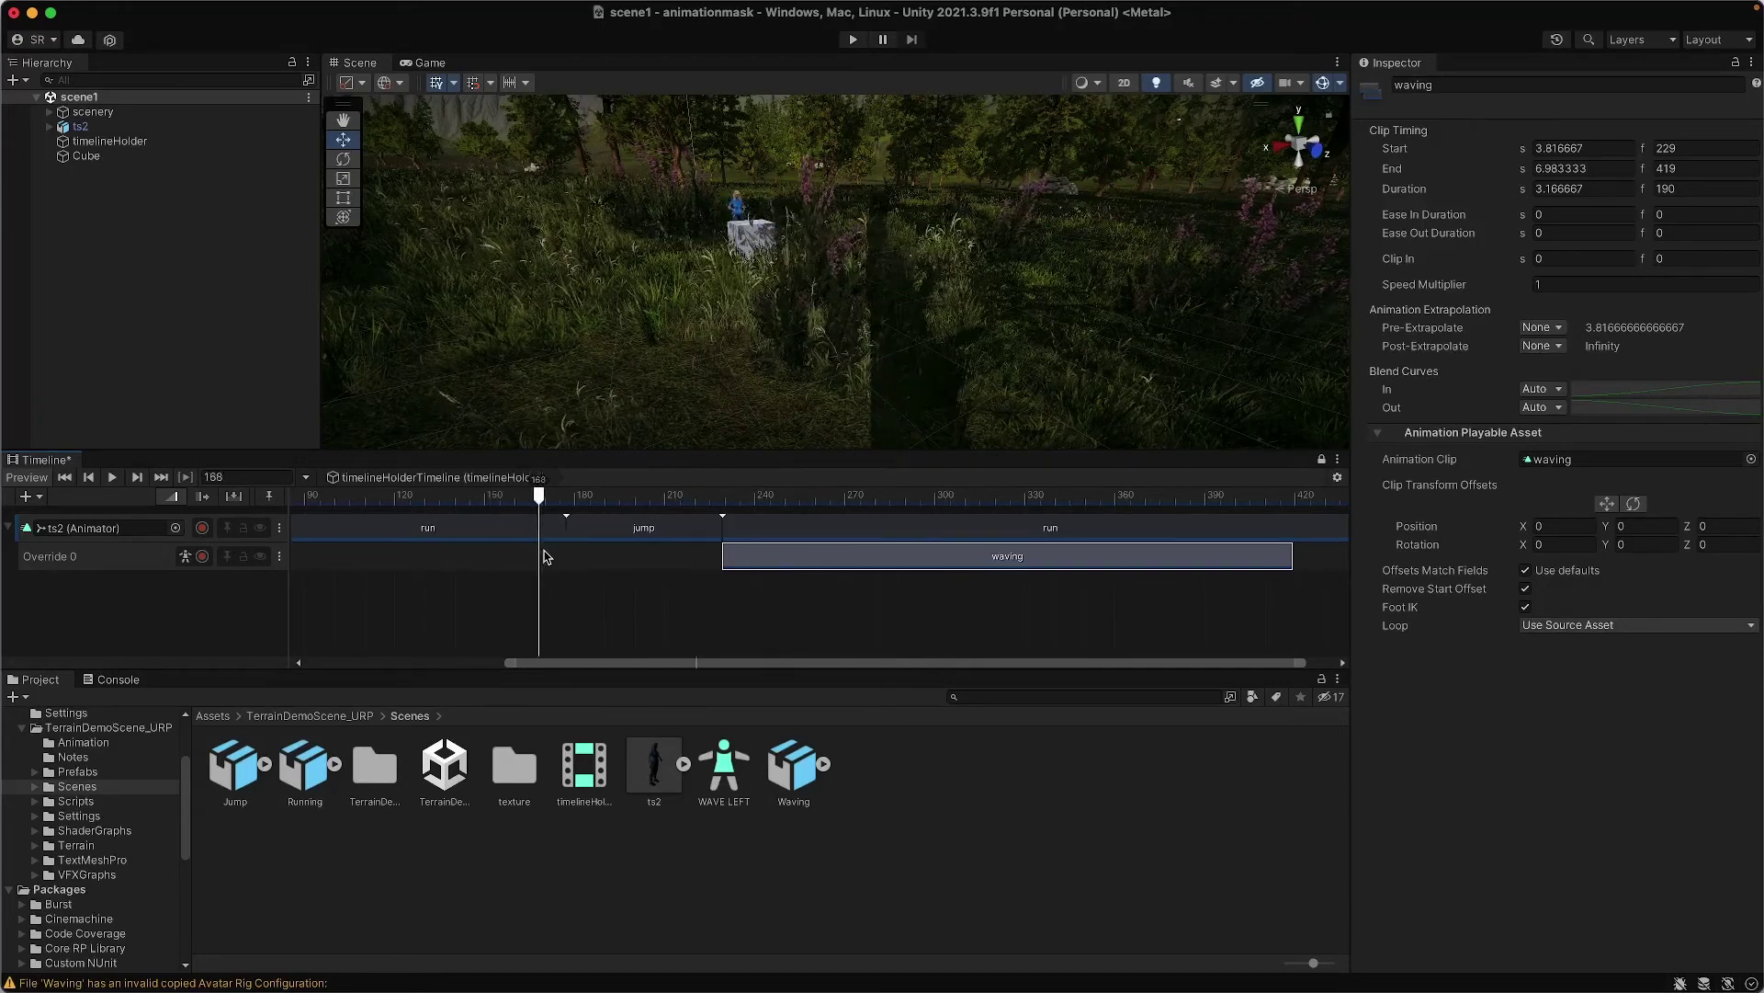
After scrubbing the Unity timeline, preview Mixamo's Waving animation on the TS2 character
drag(544, 558, 731, 584)
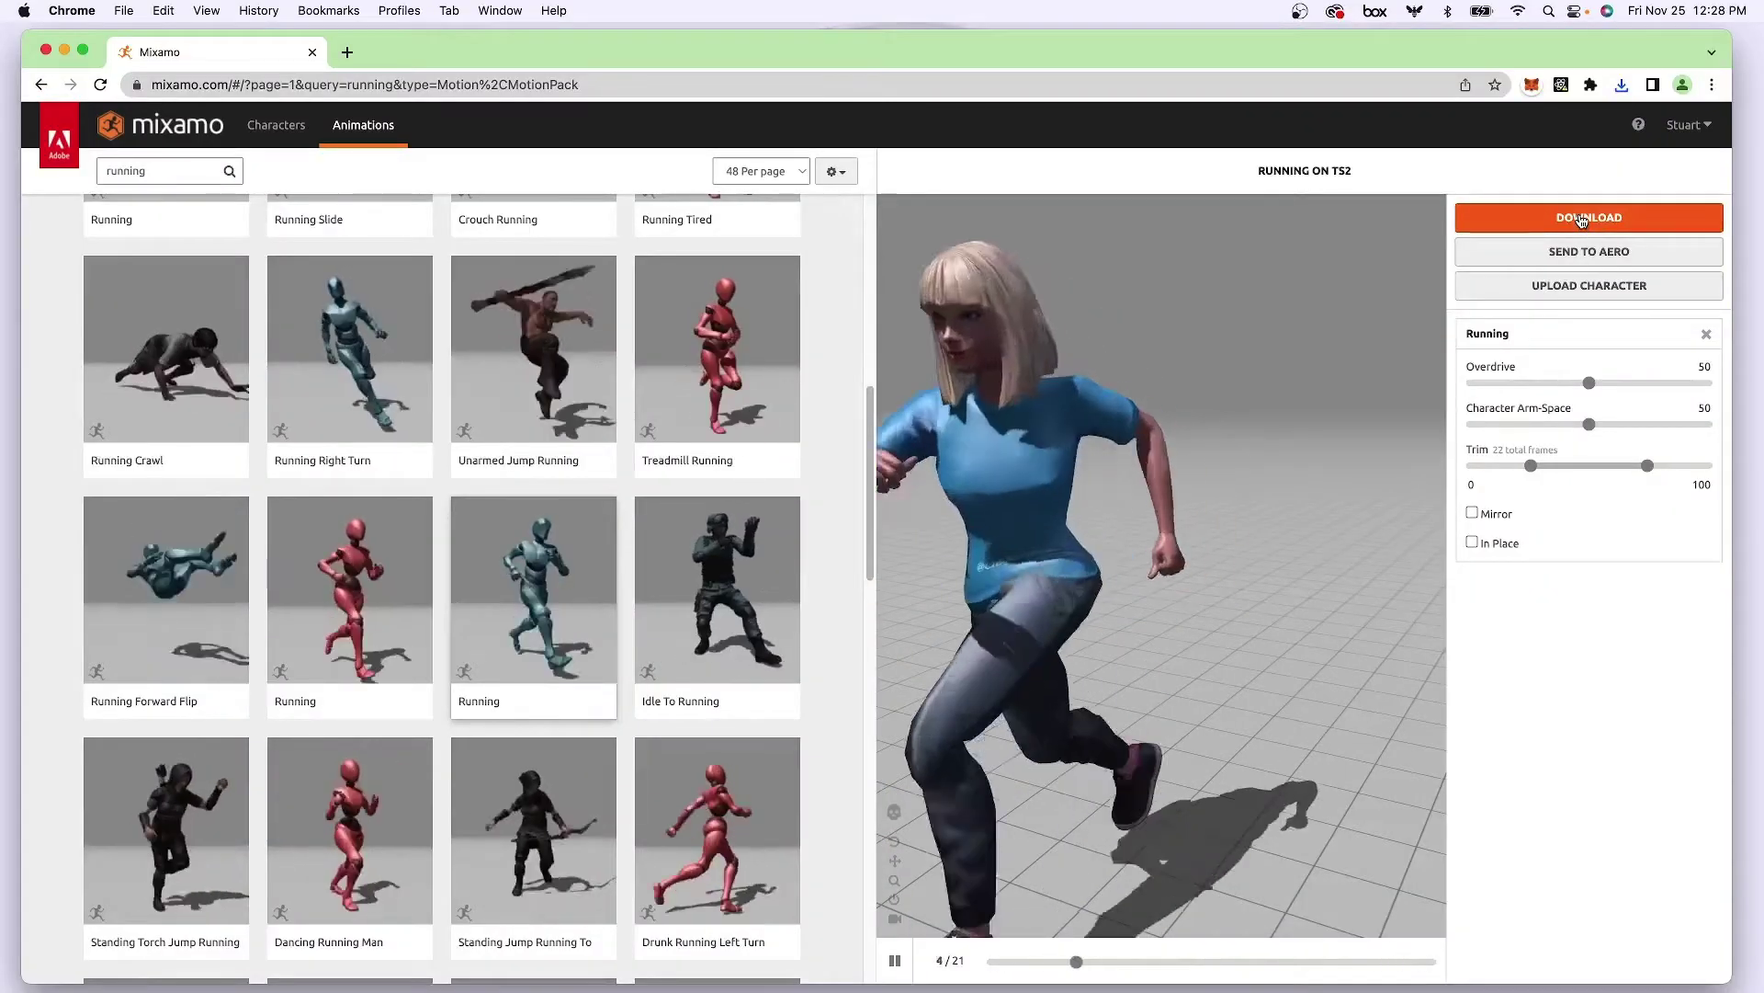
click(1589, 217)
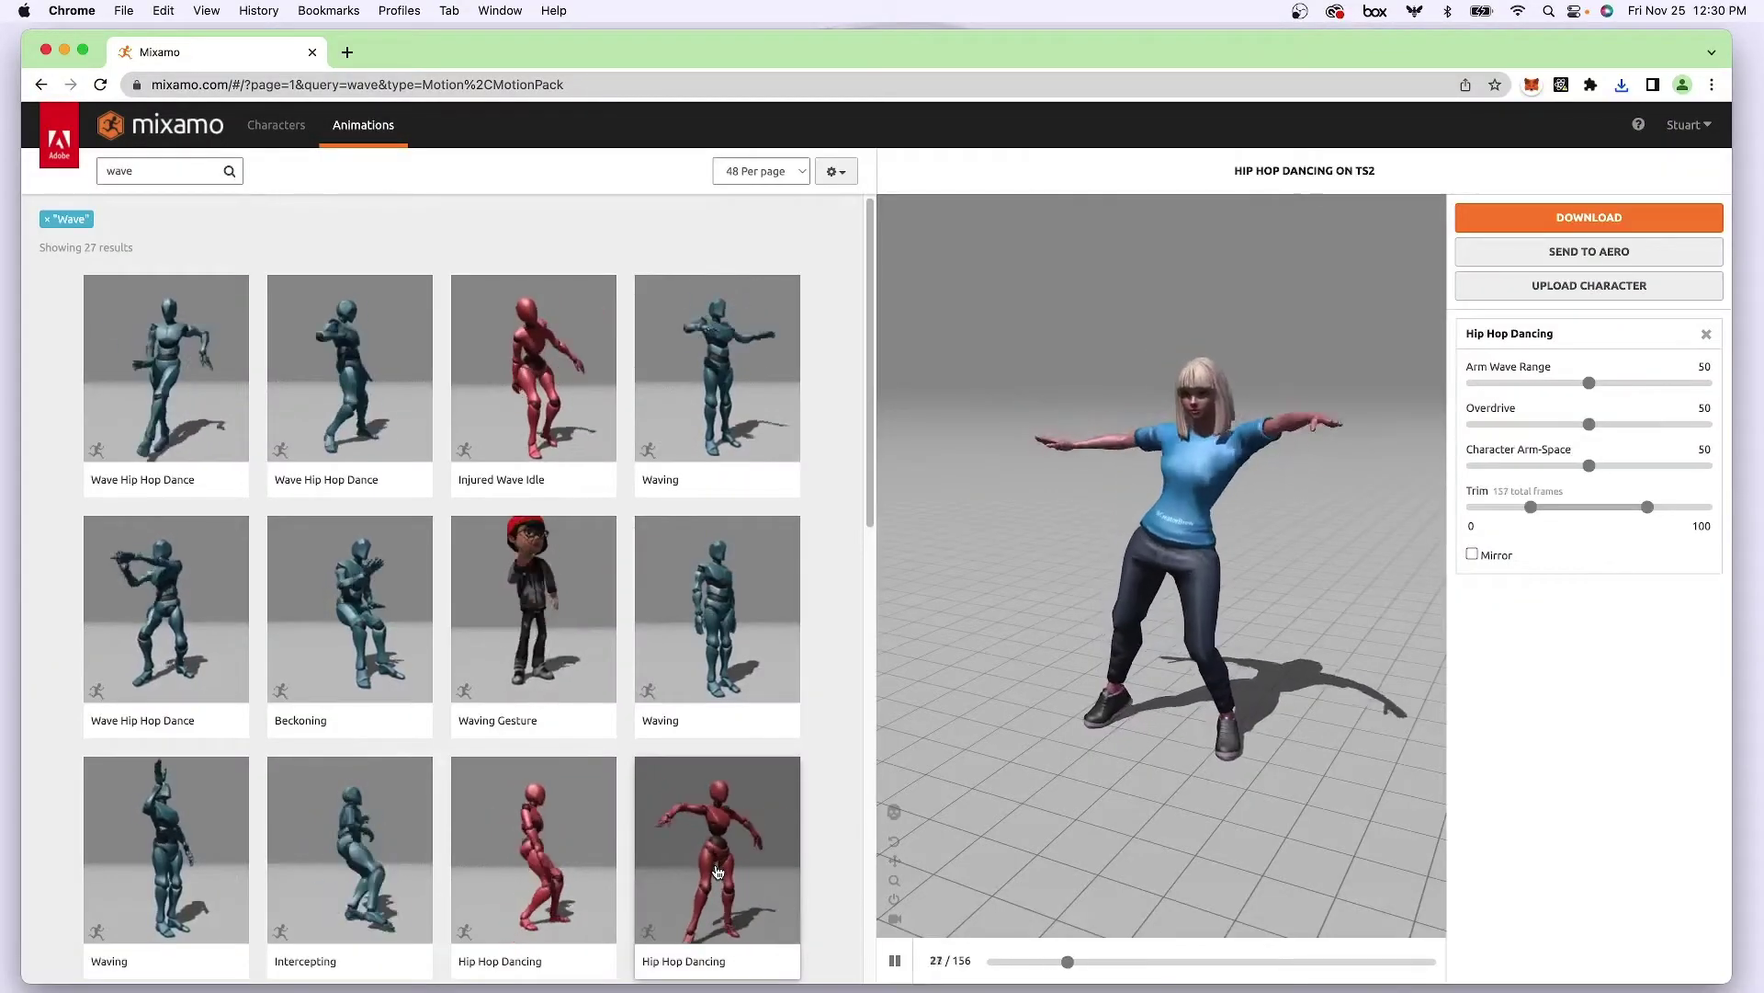
click(772, 467)
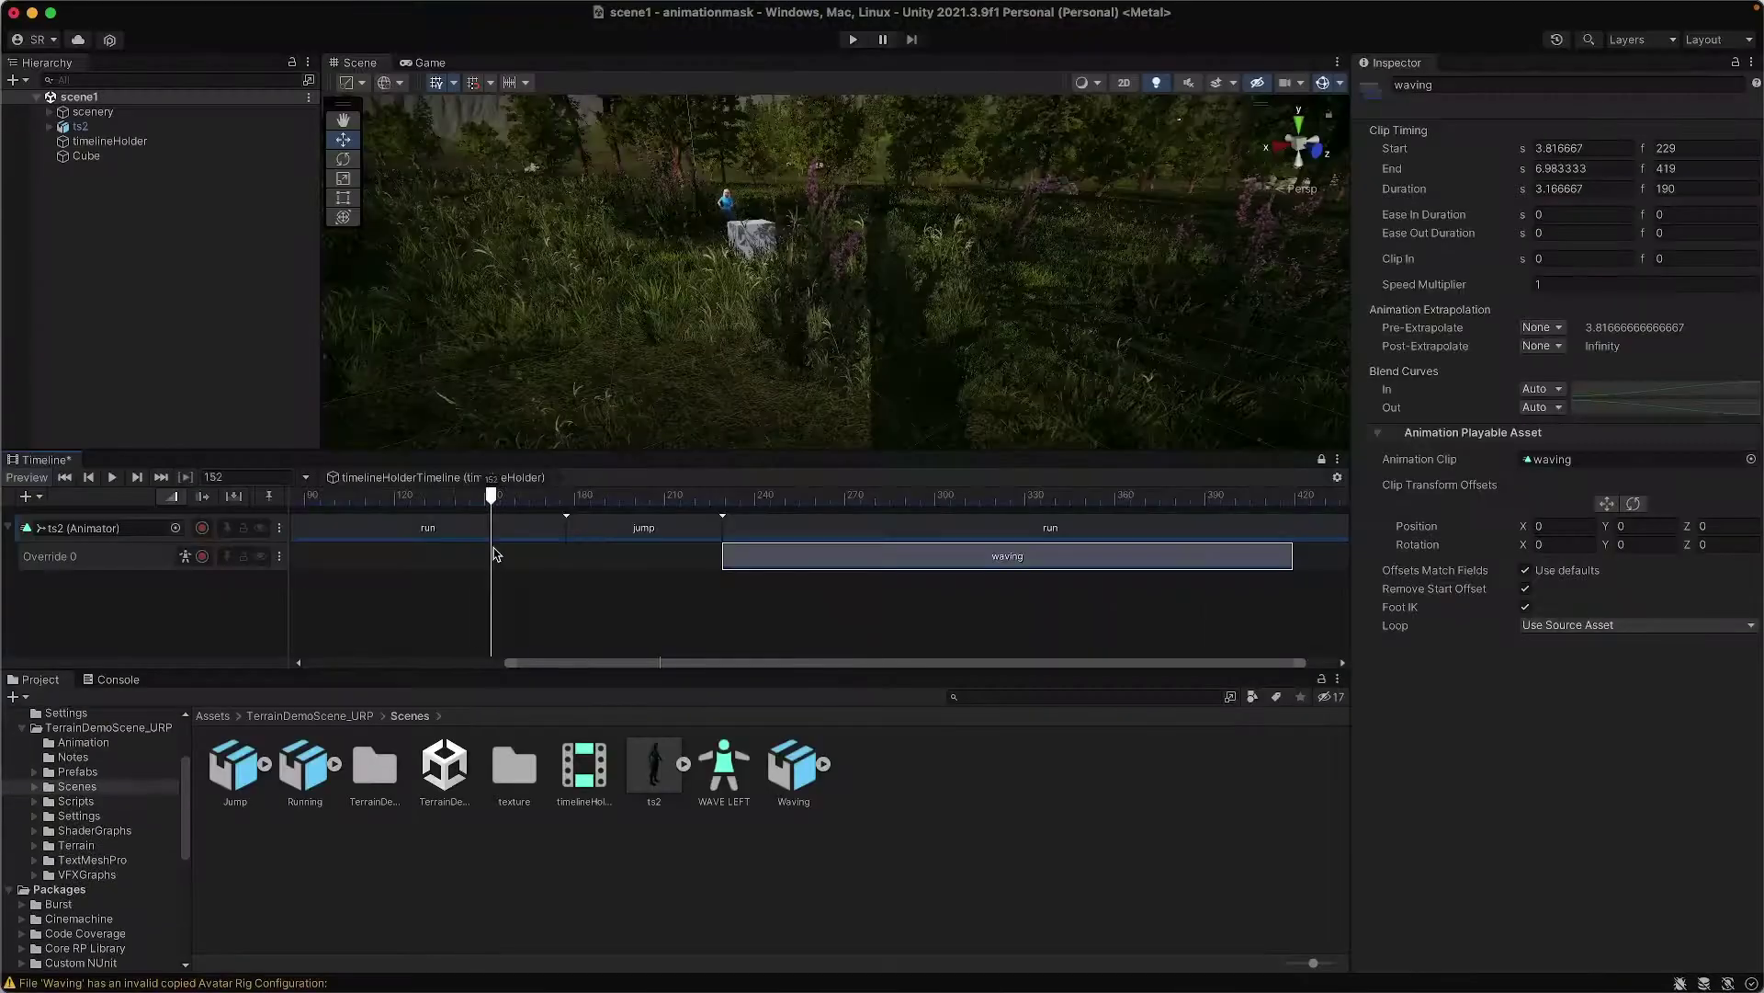
Apply a Humanoid rig to the ts2 model with Avatar Definition 'Create From This Model'
drag(565, 558, 899, 618)
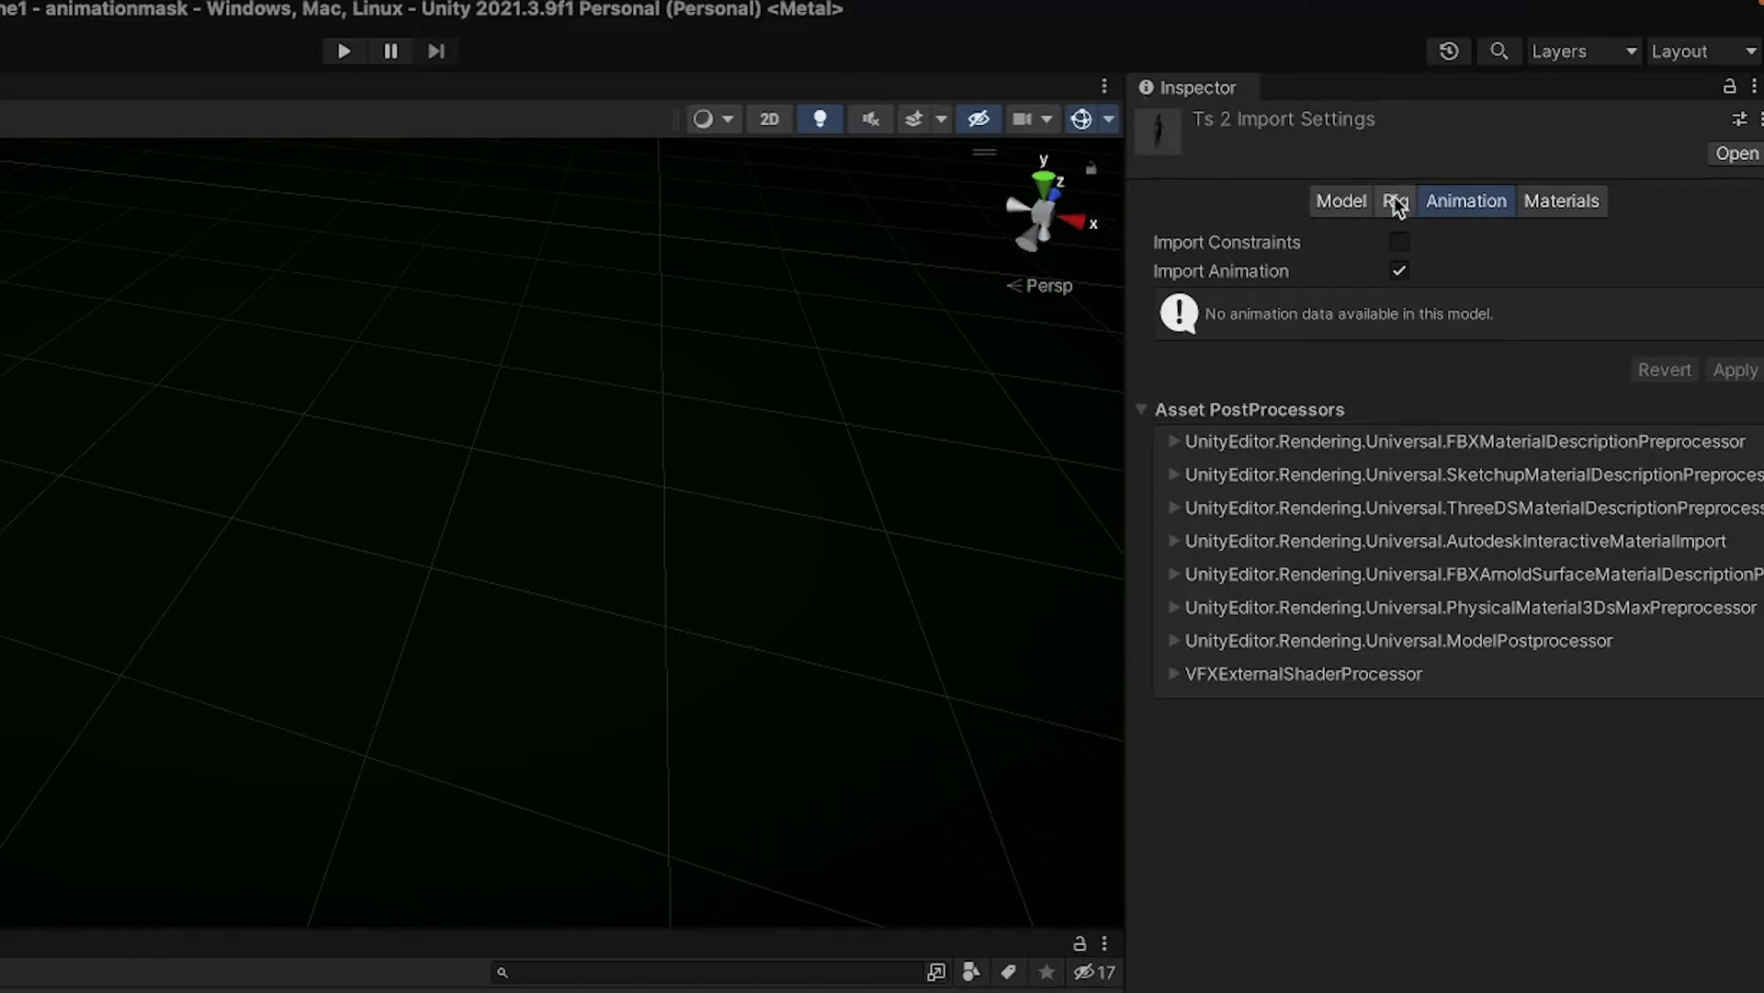
click(1393, 203)
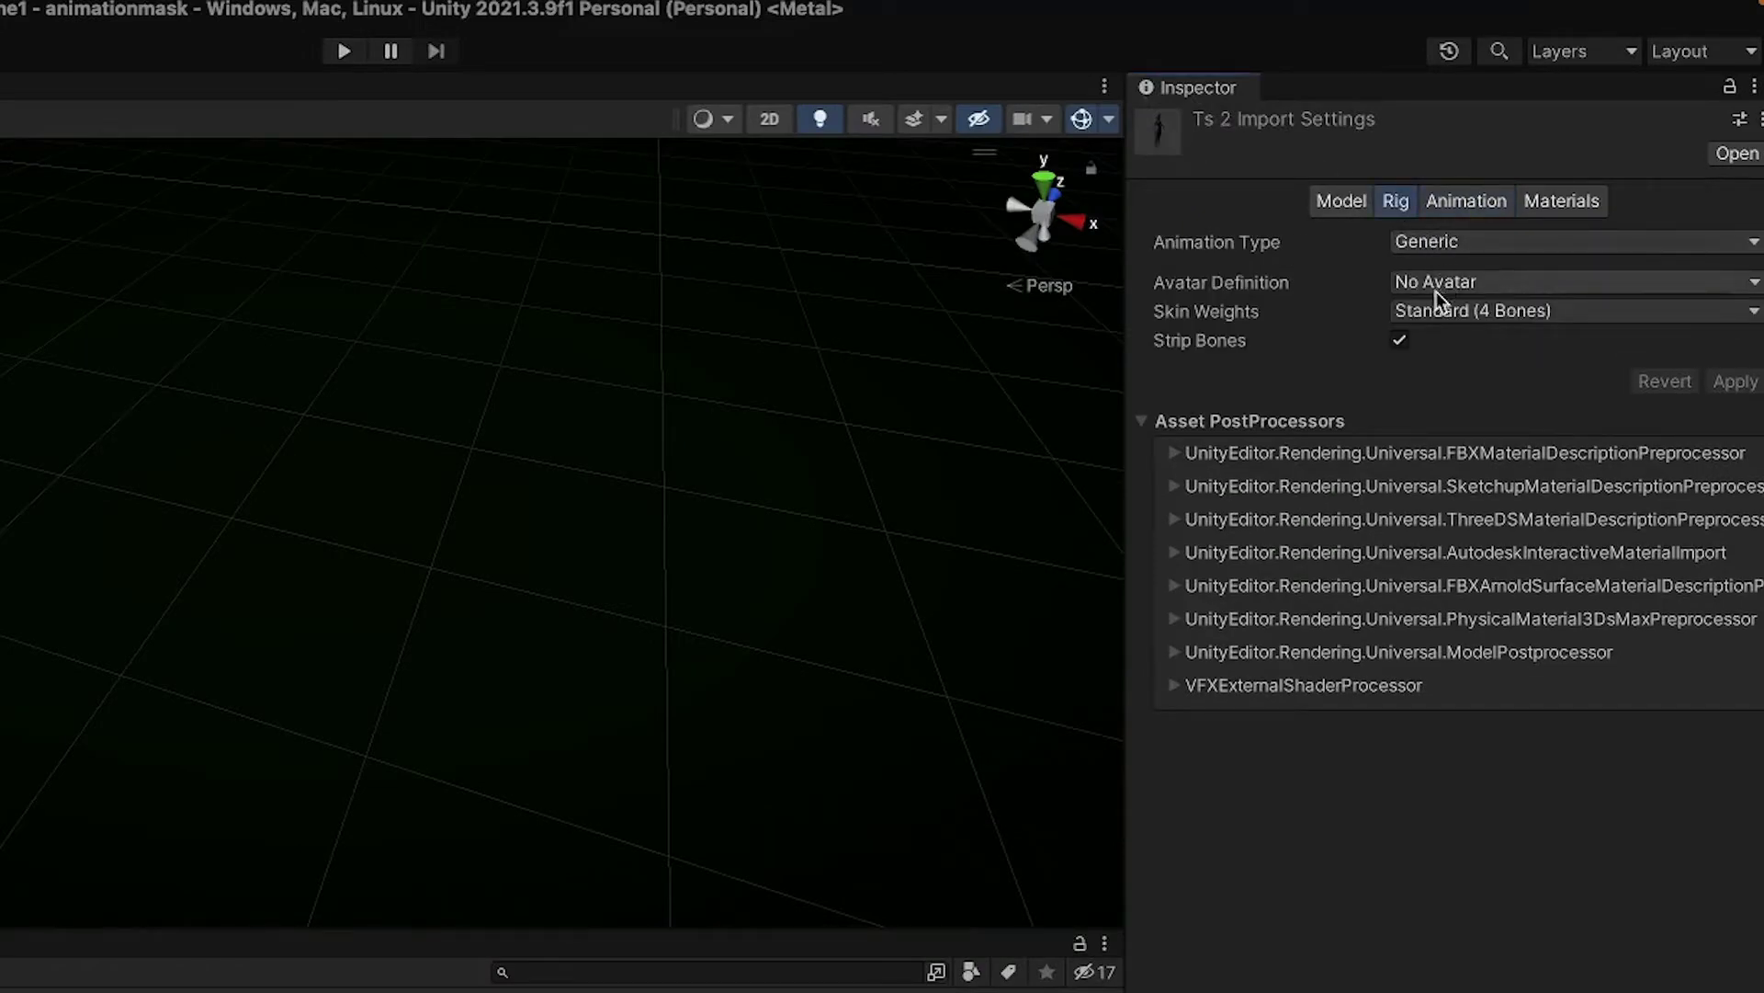
click(1436, 242)
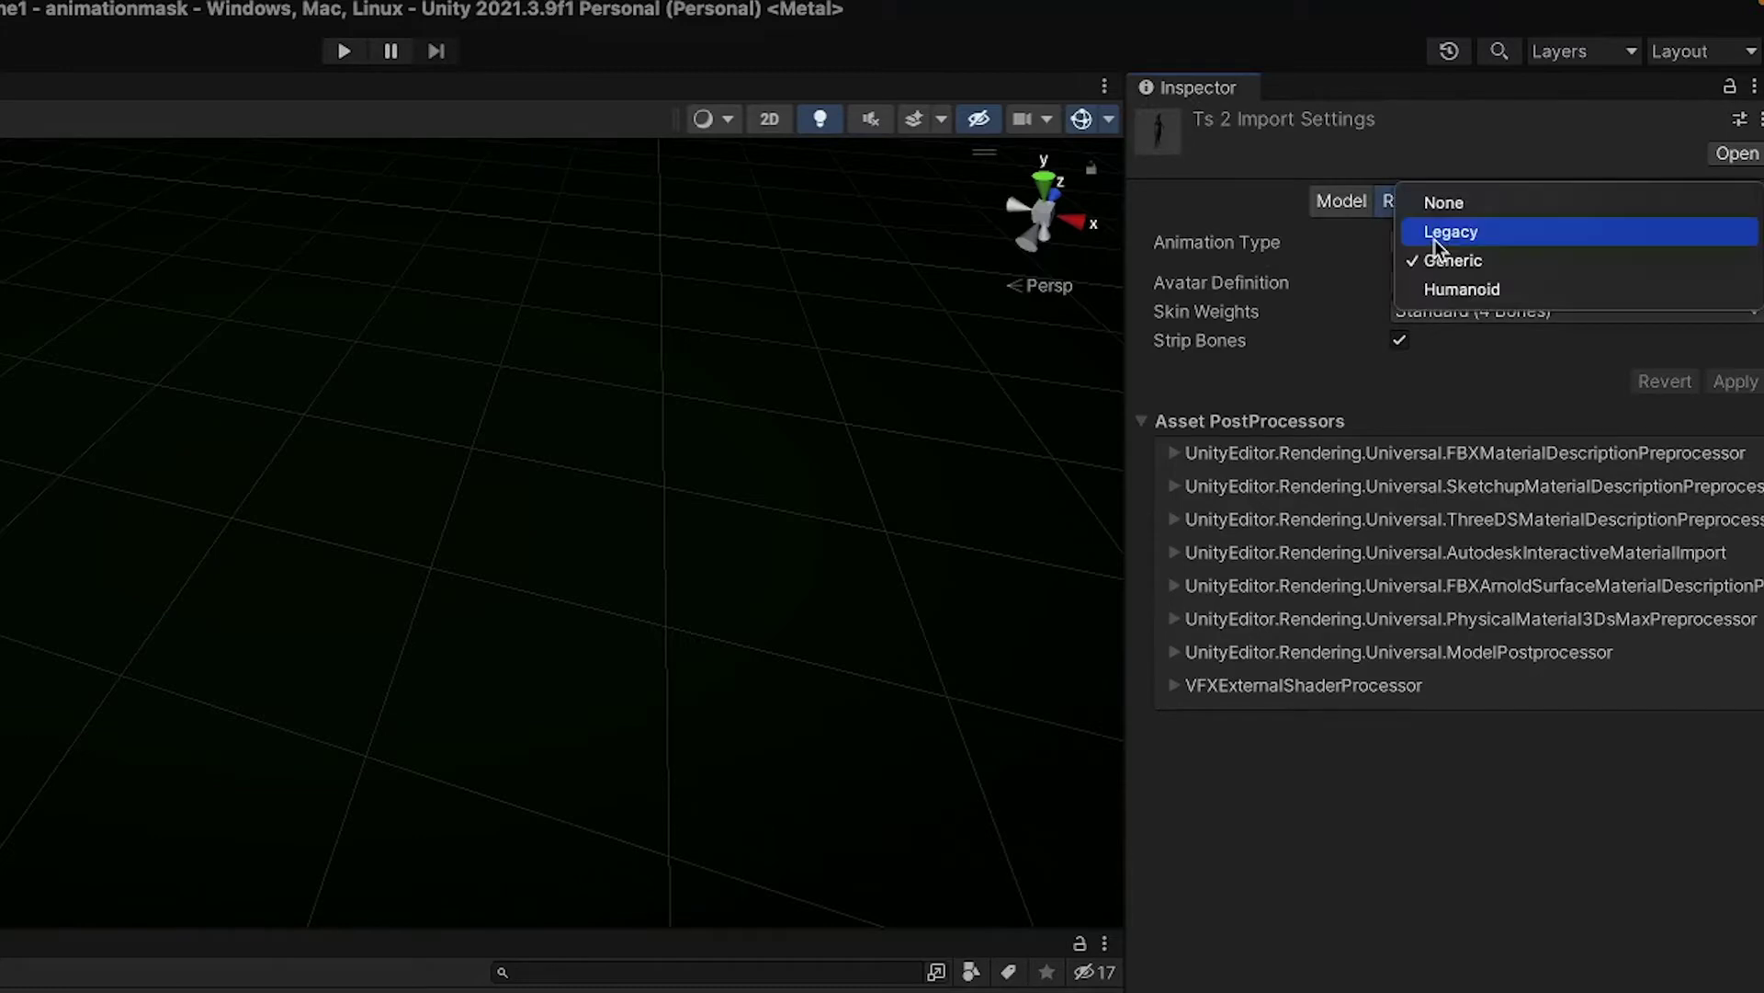
click(1453, 291)
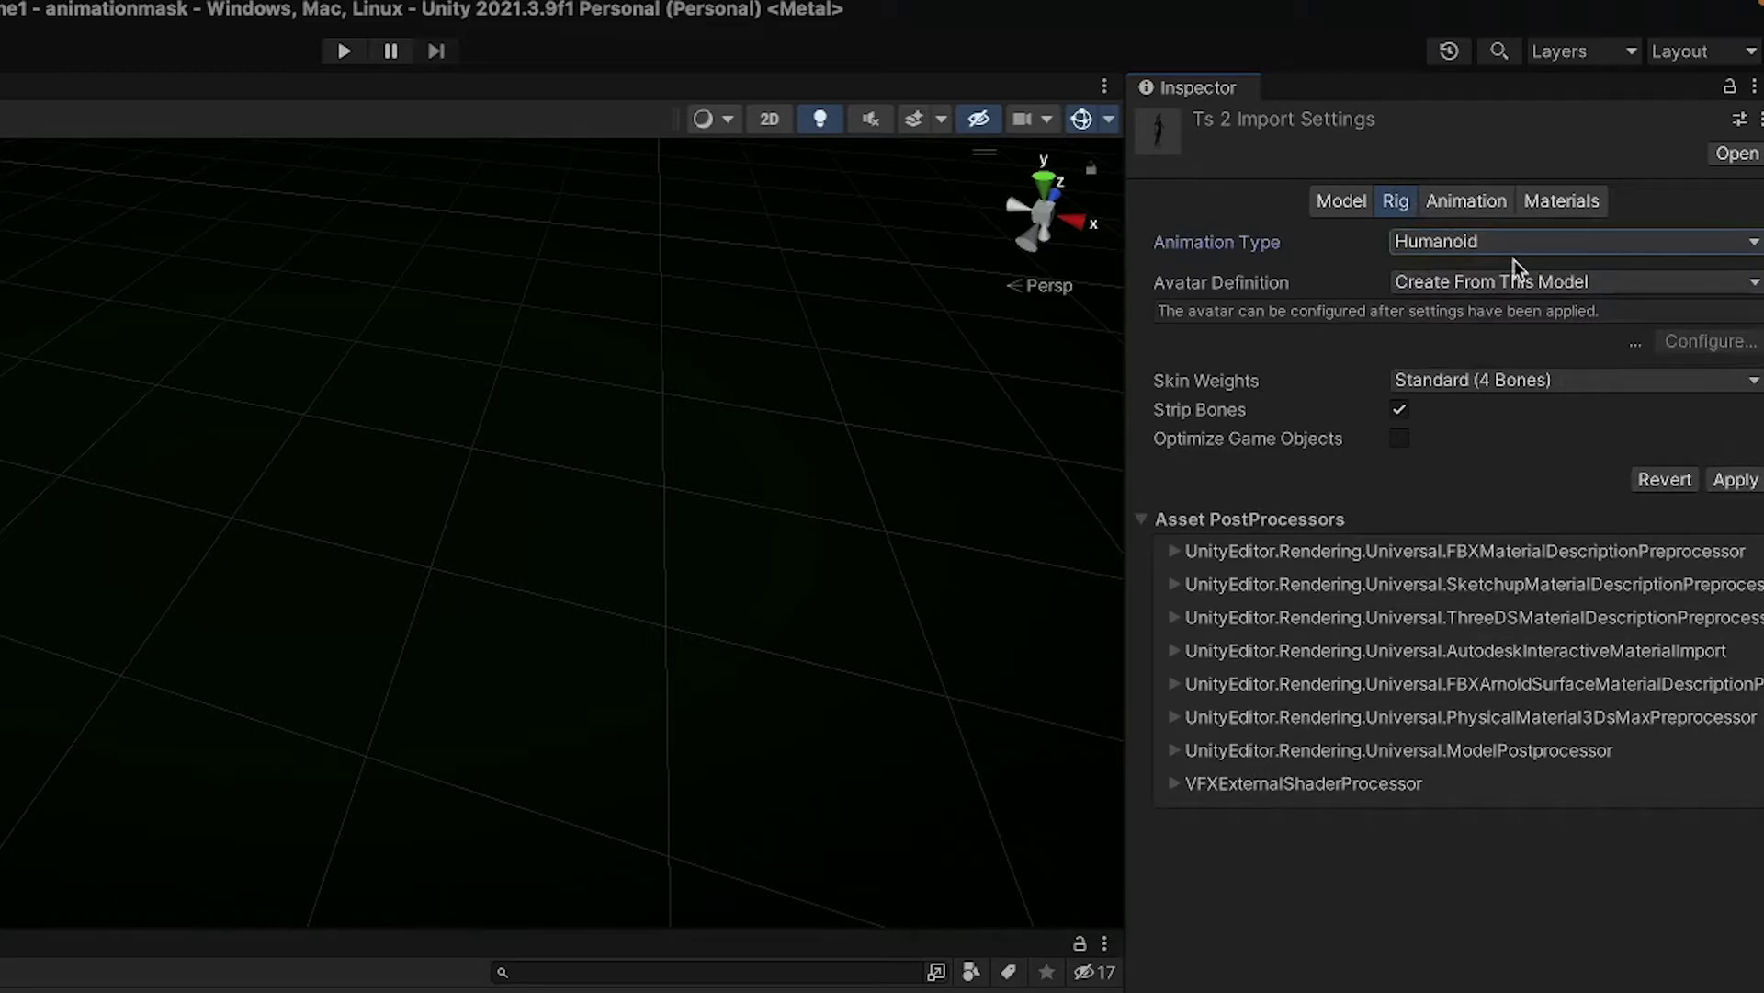
click(1538, 281)
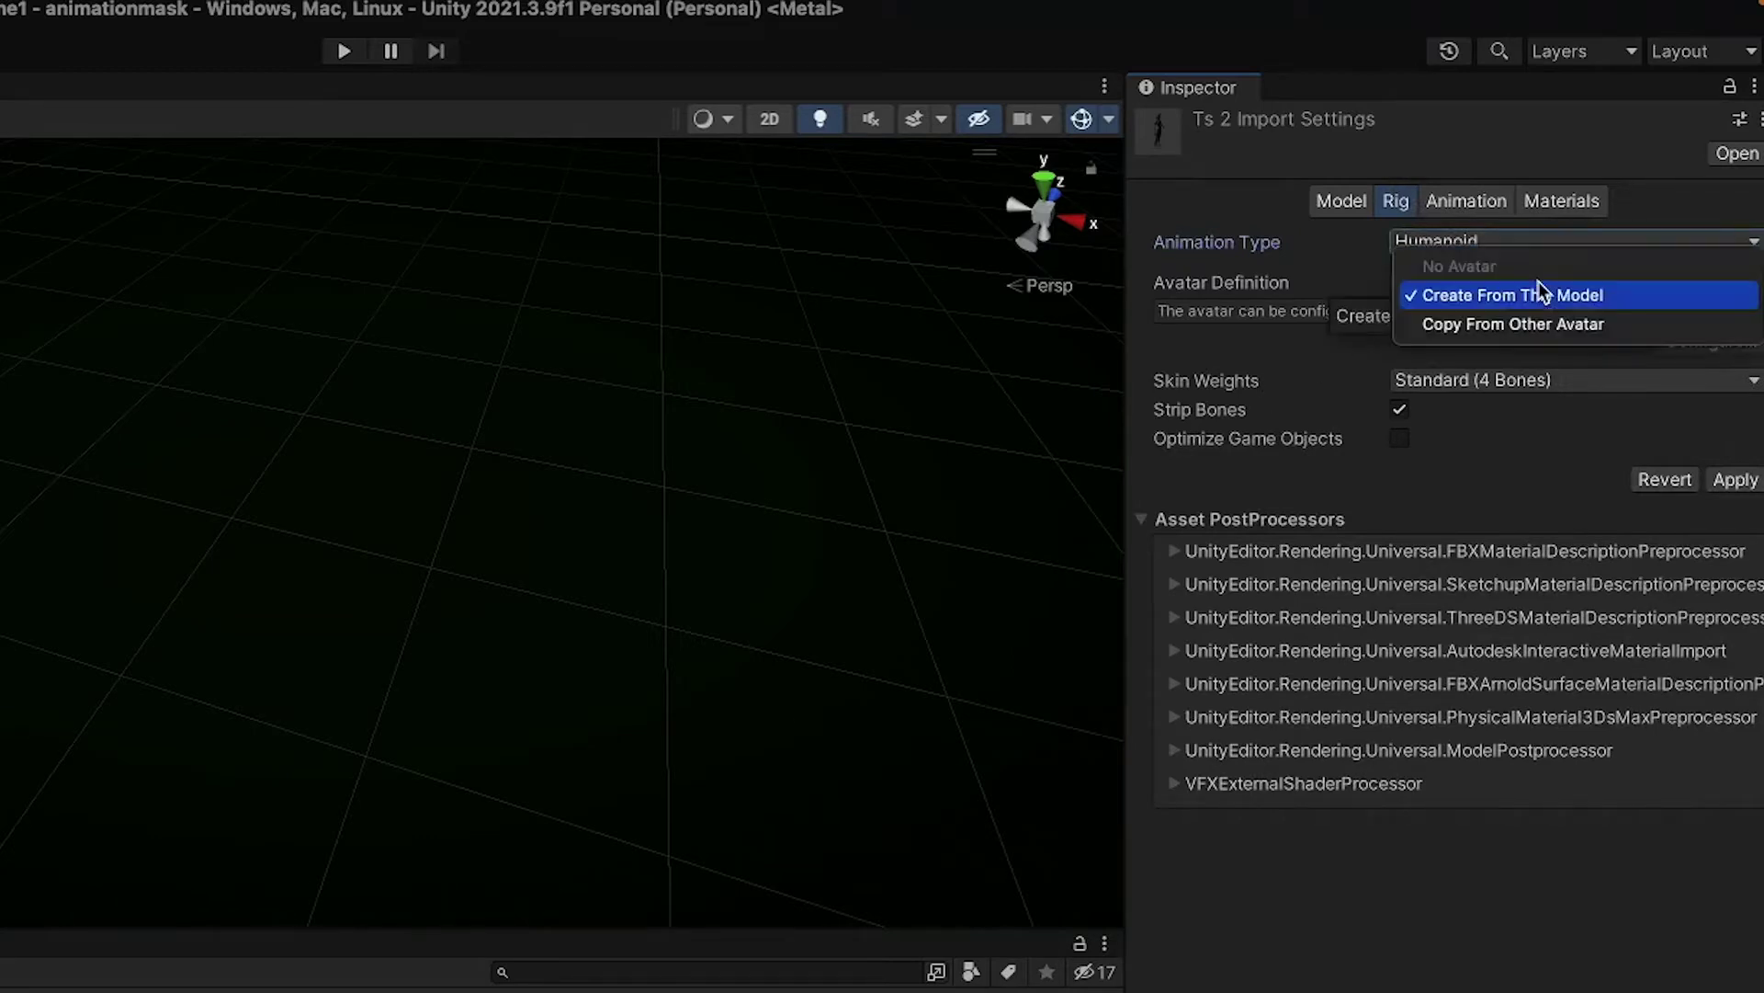
click(1310, 290)
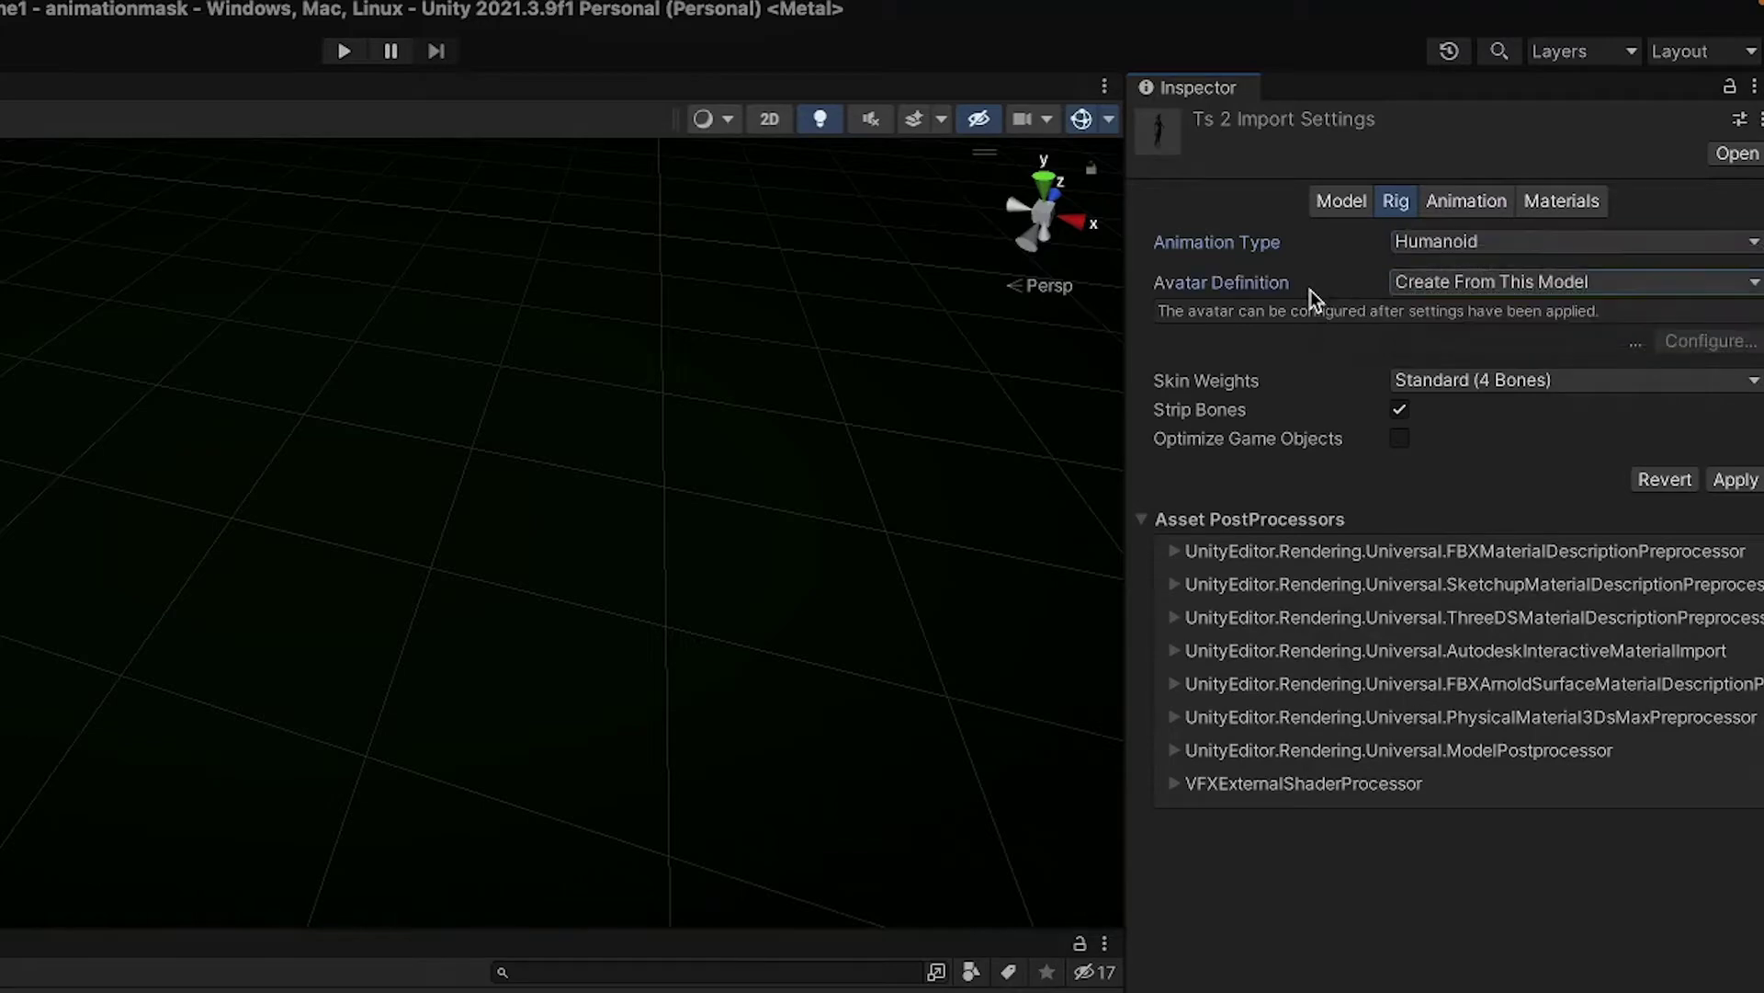
click(1735, 480)
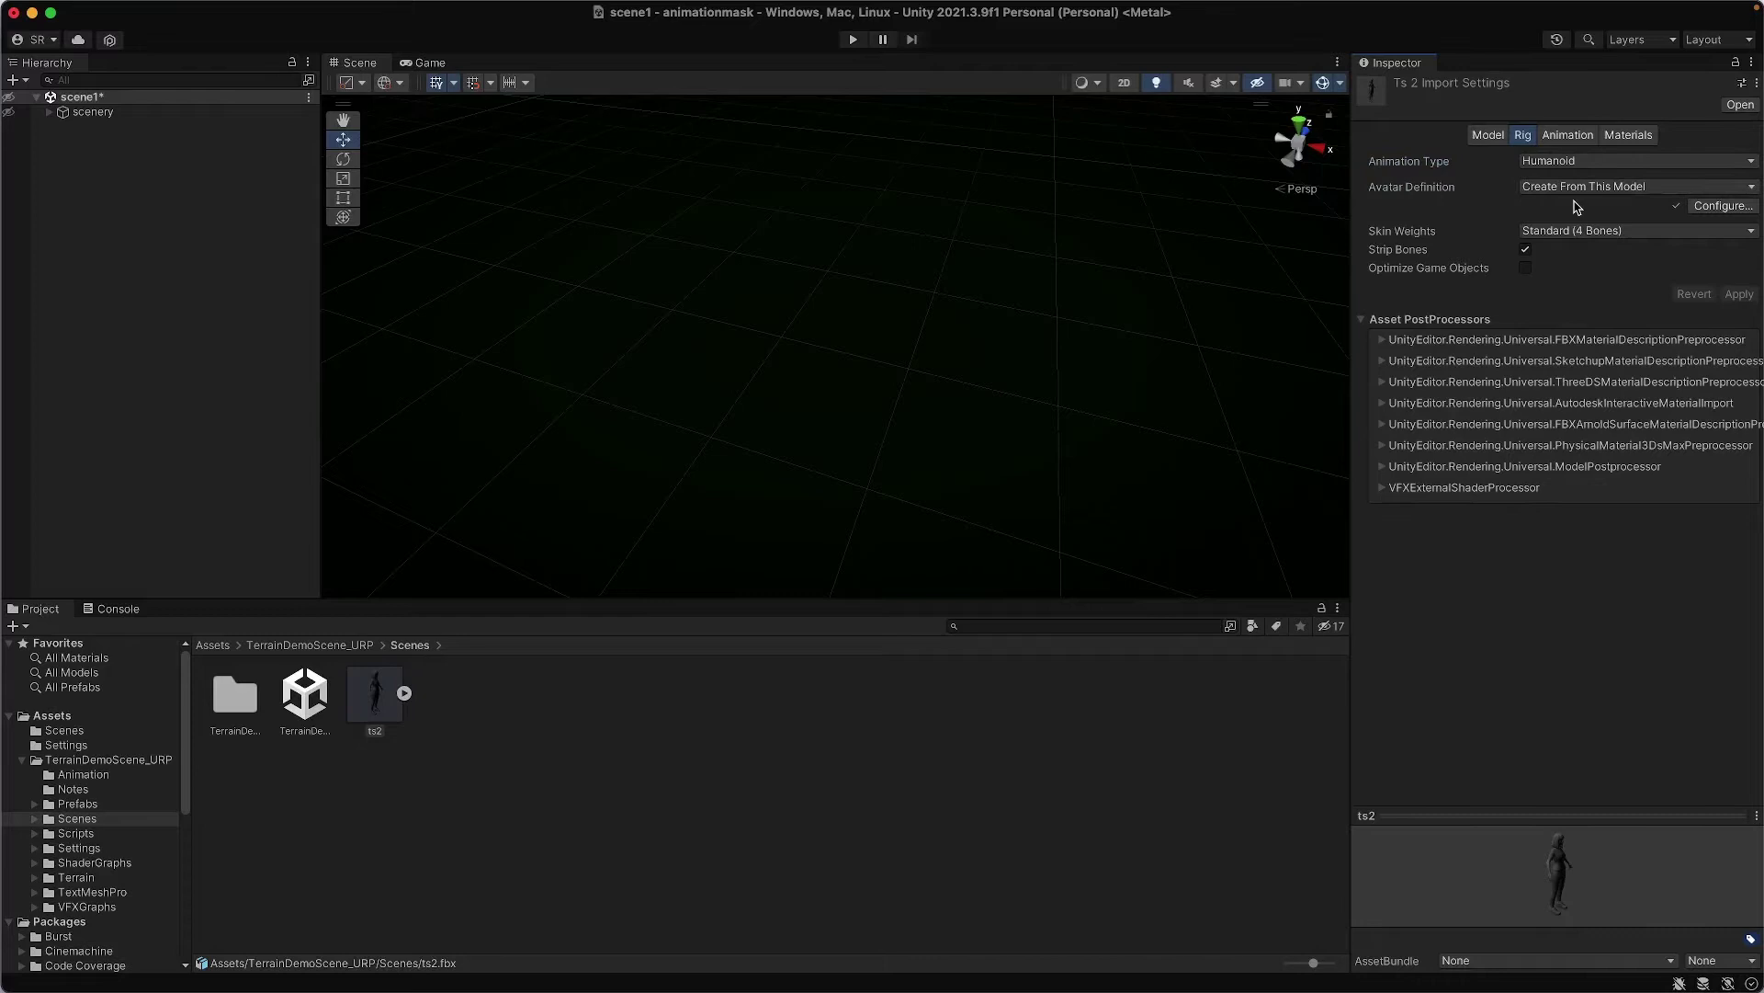
Extract the ts2 model's textures into a new 'texture' folder in Scenes and check the preview
click(1565, 138)
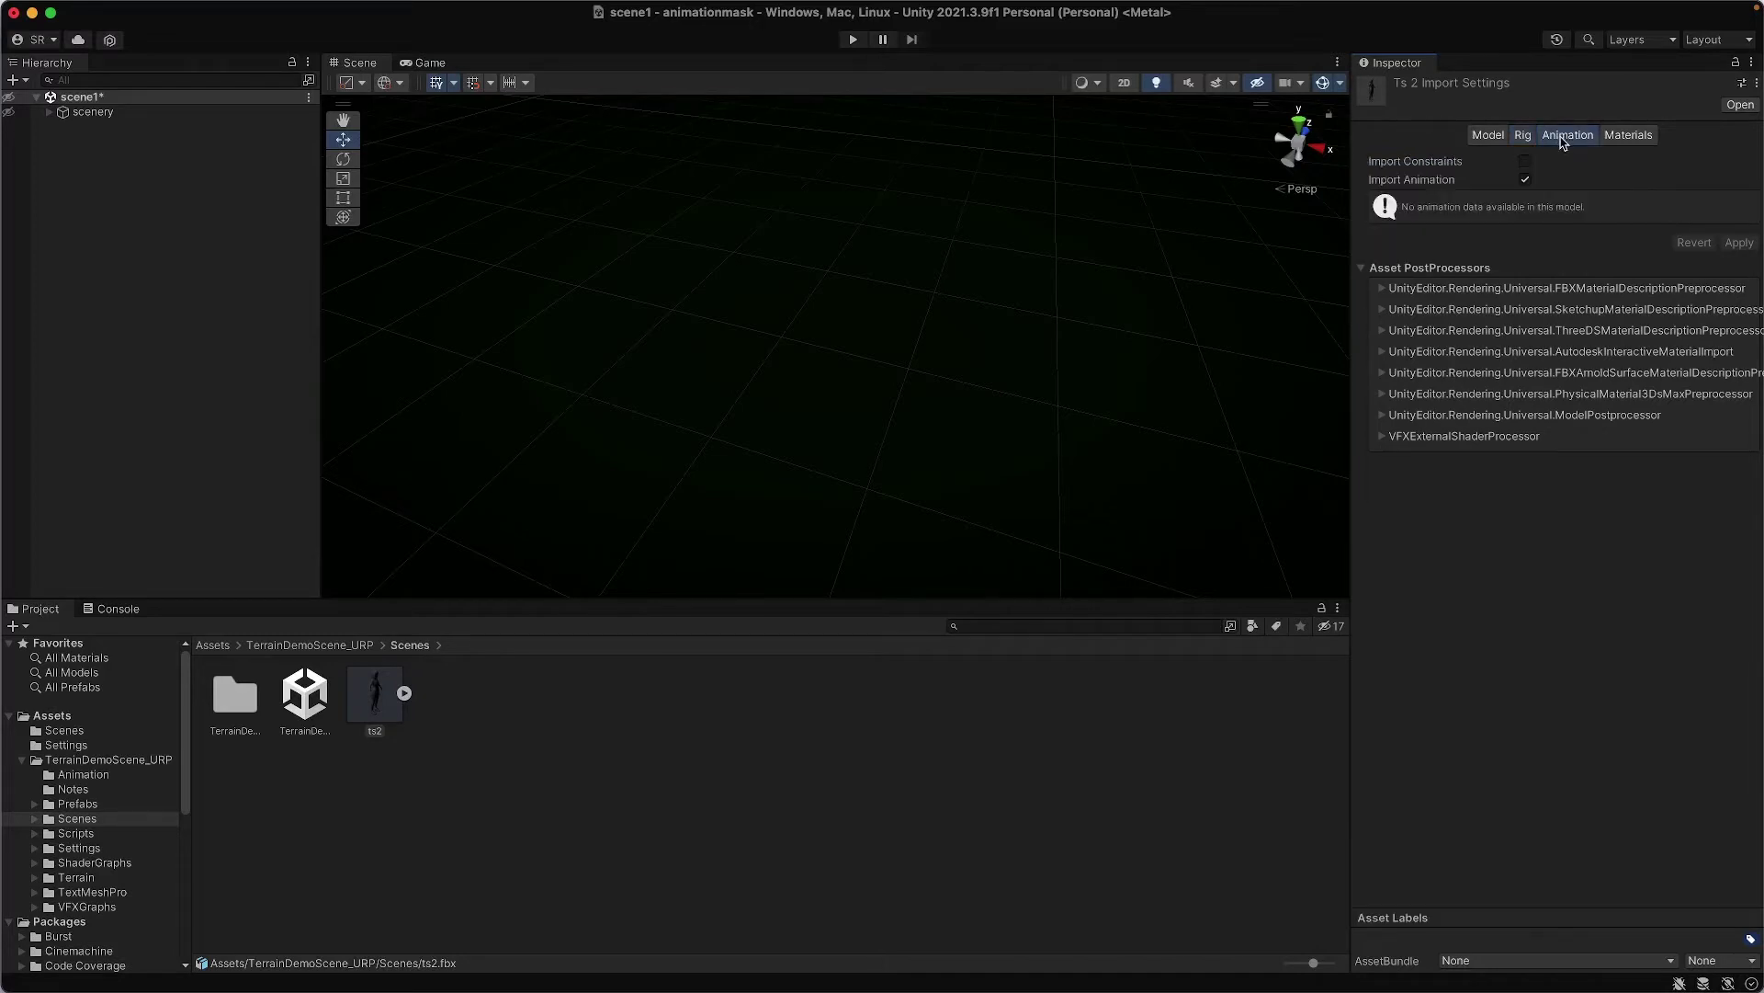
click(1617, 137)
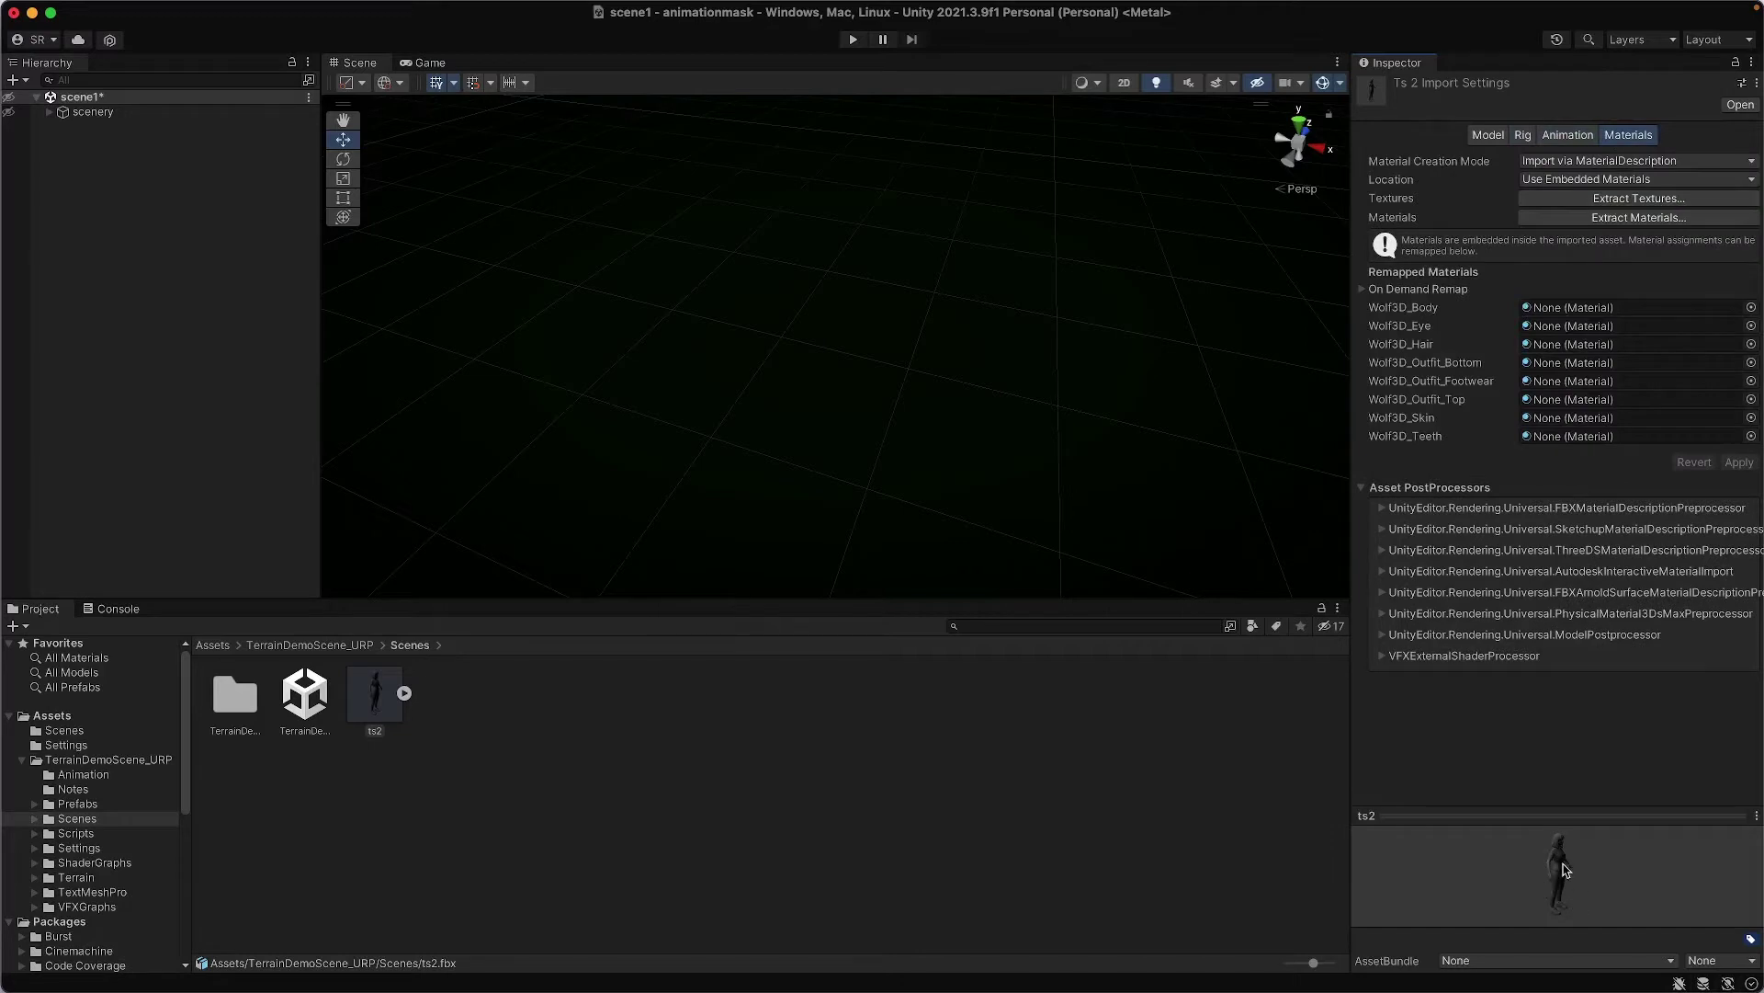
click(1547, 815)
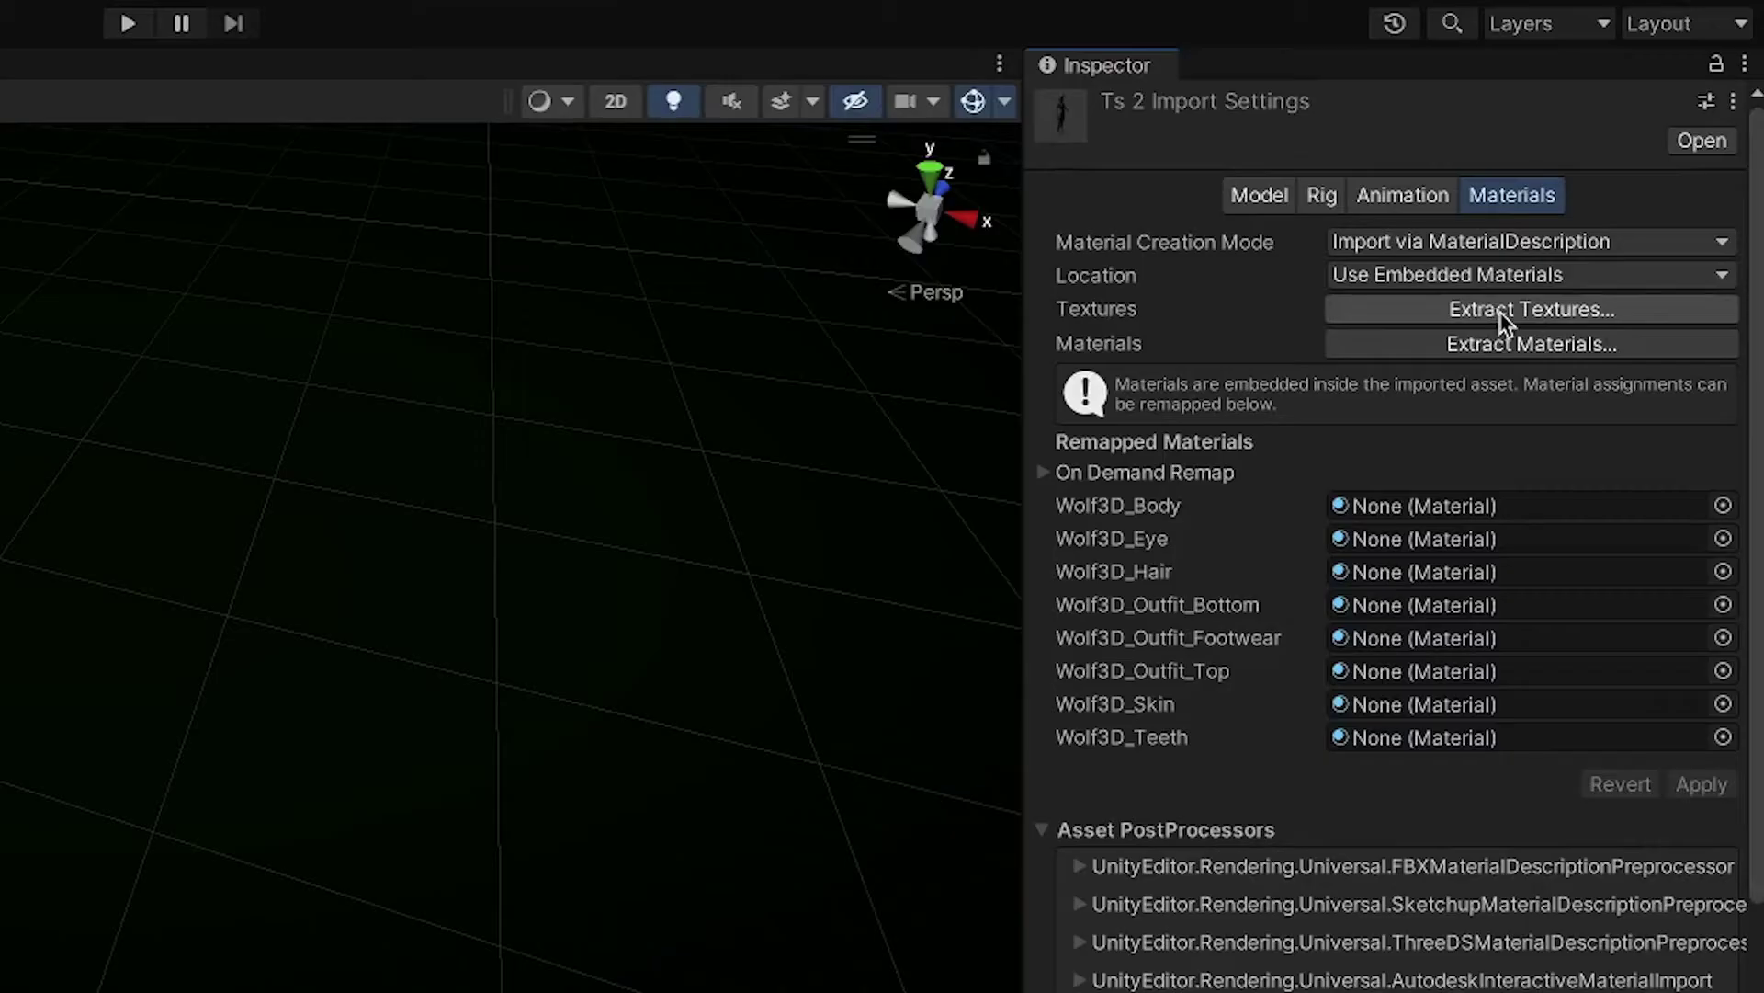
click(1500, 312)
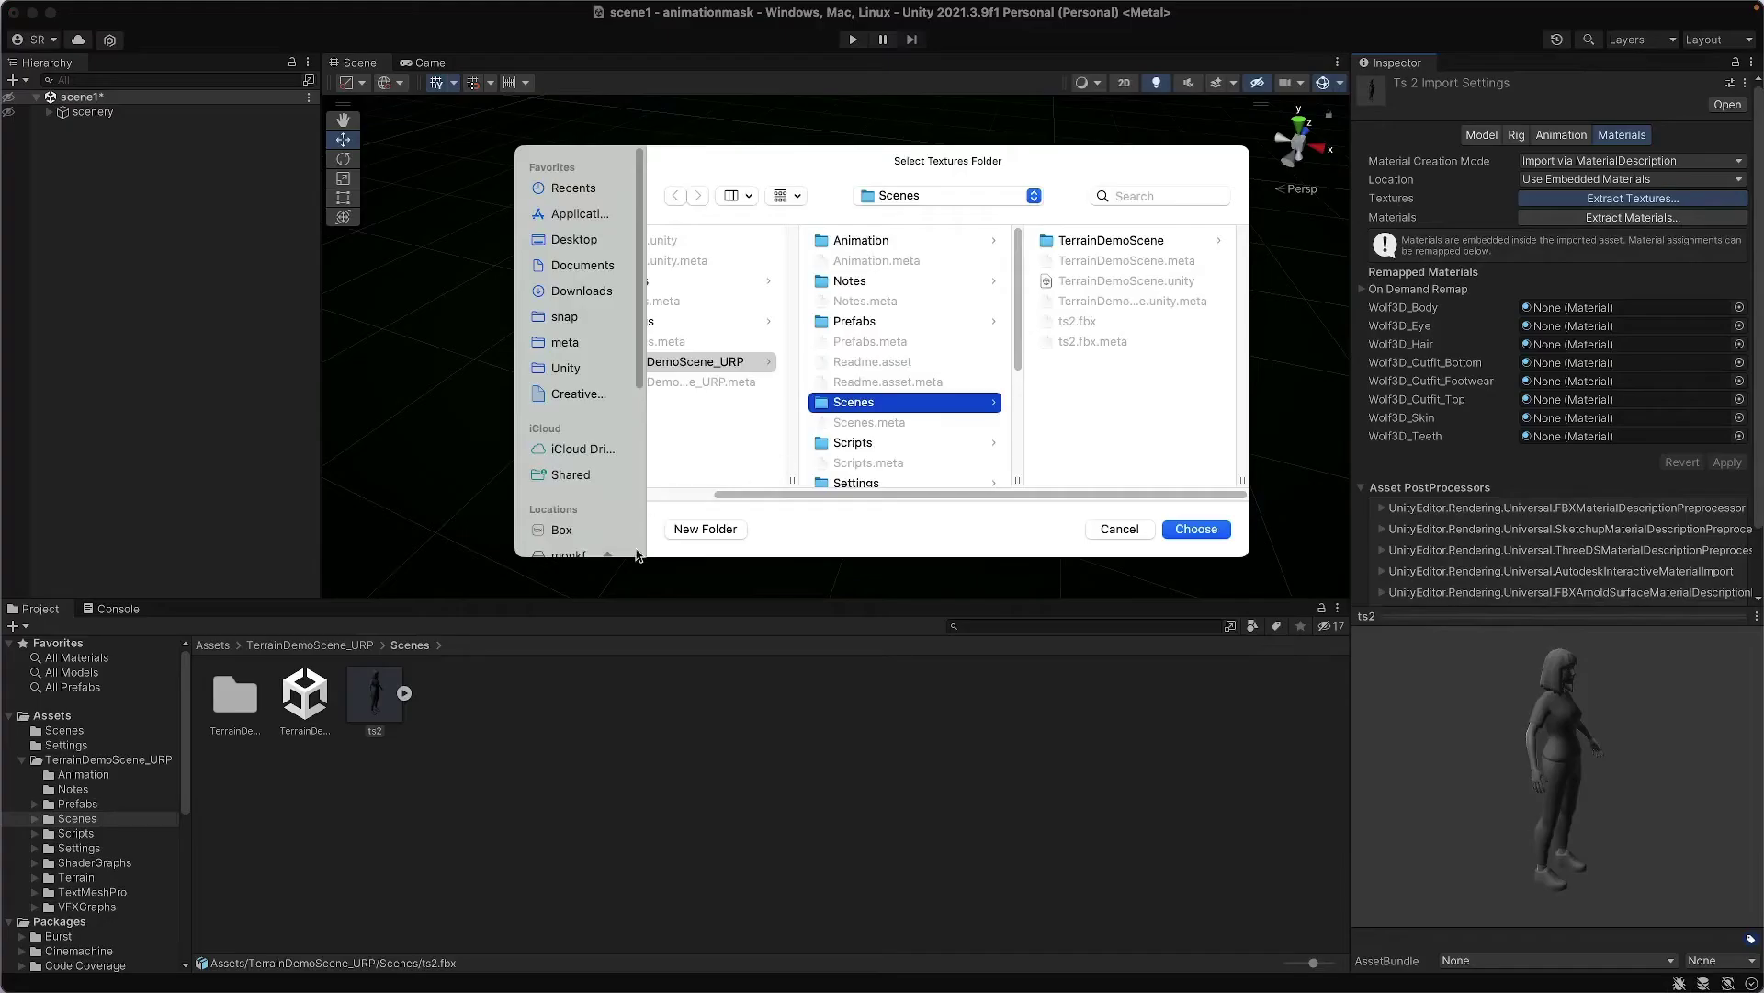
click(703, 528)
text(texture)
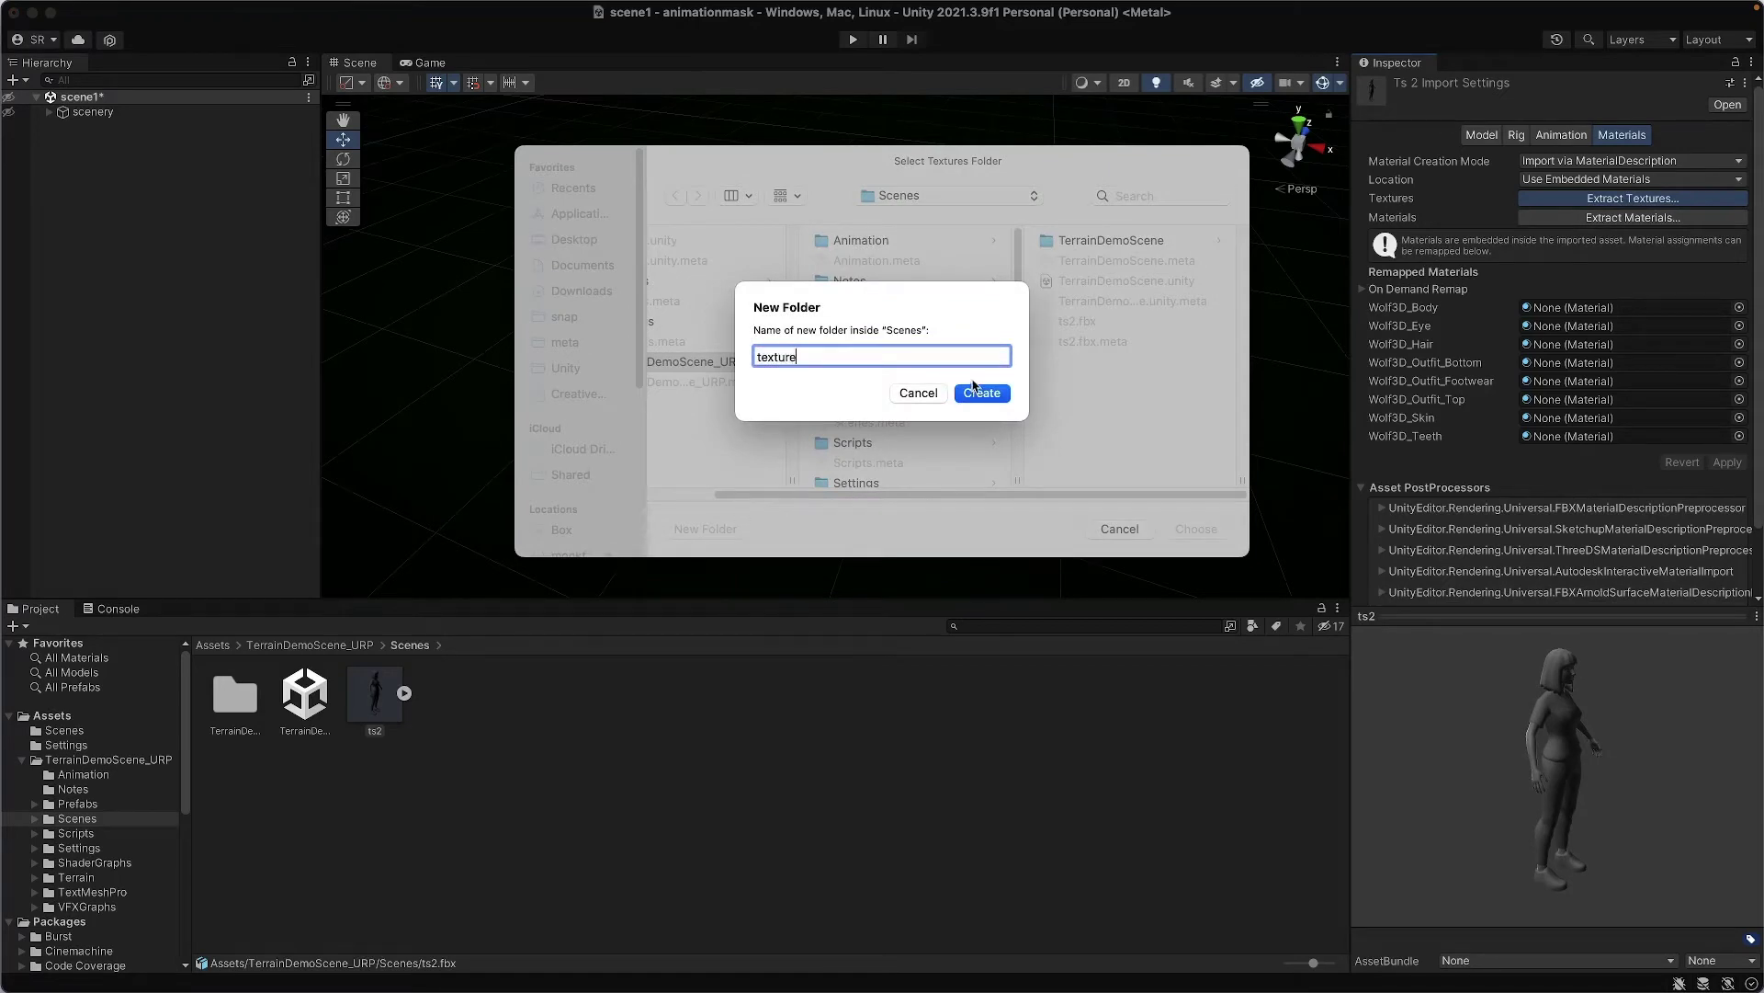
click(977, 393)
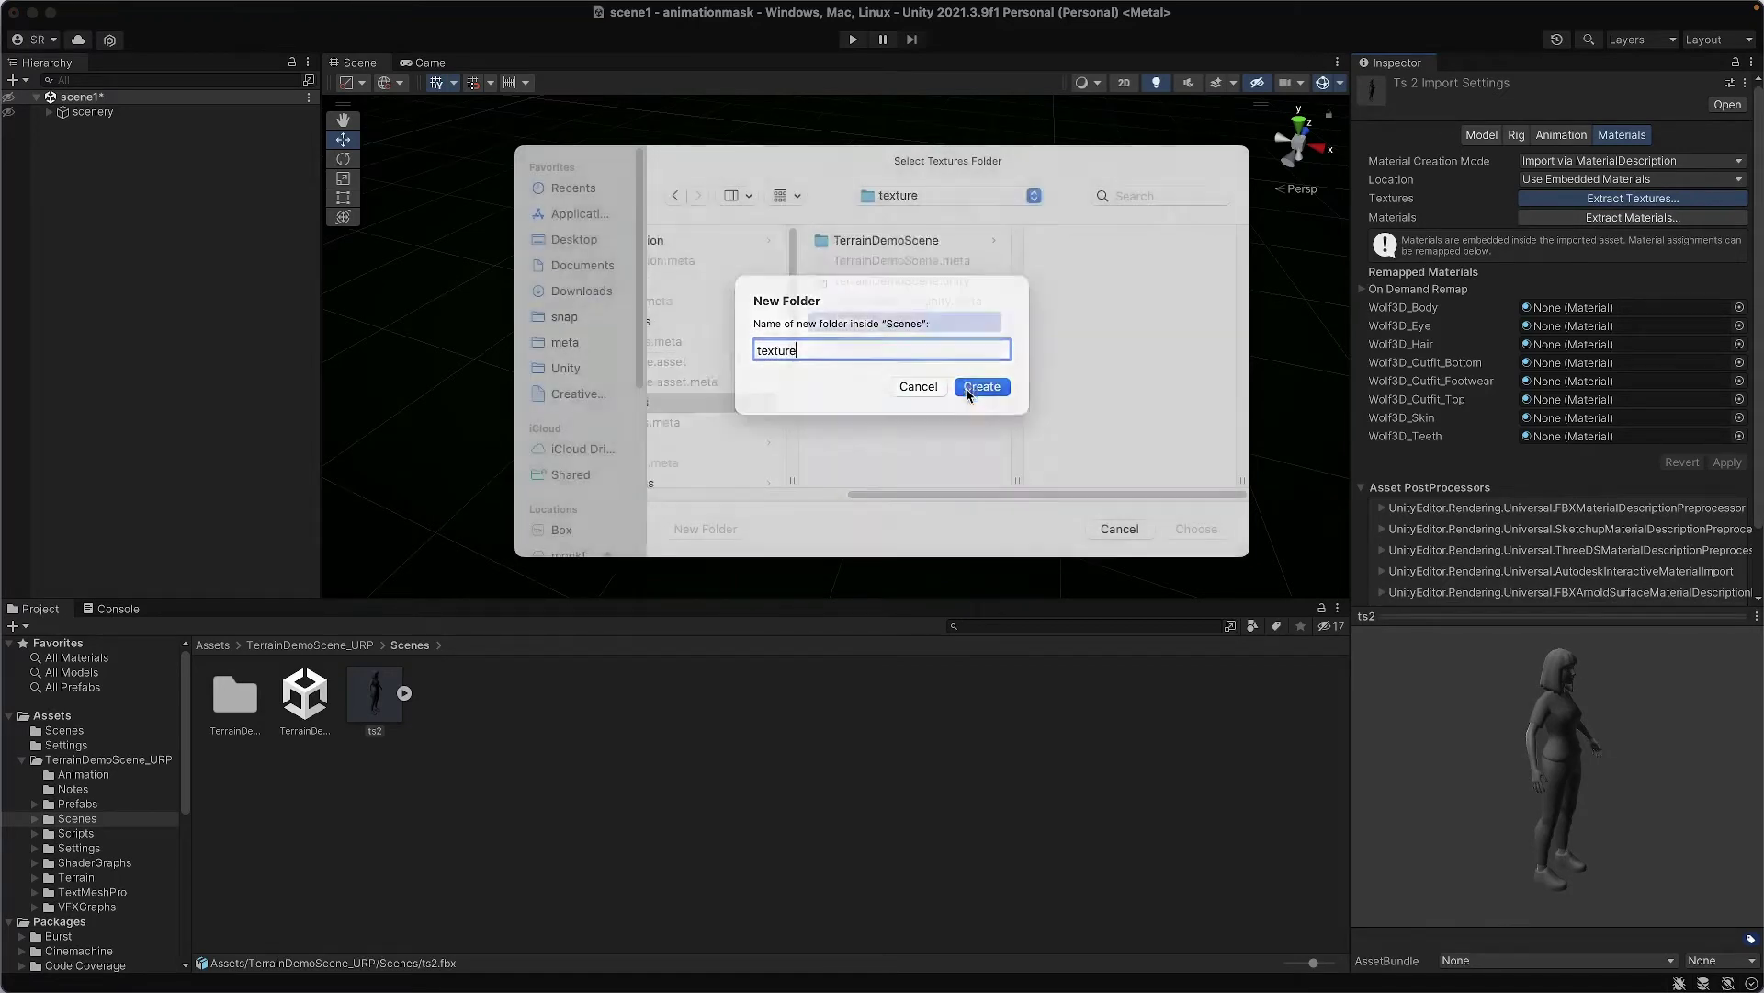
click(1194, 529)
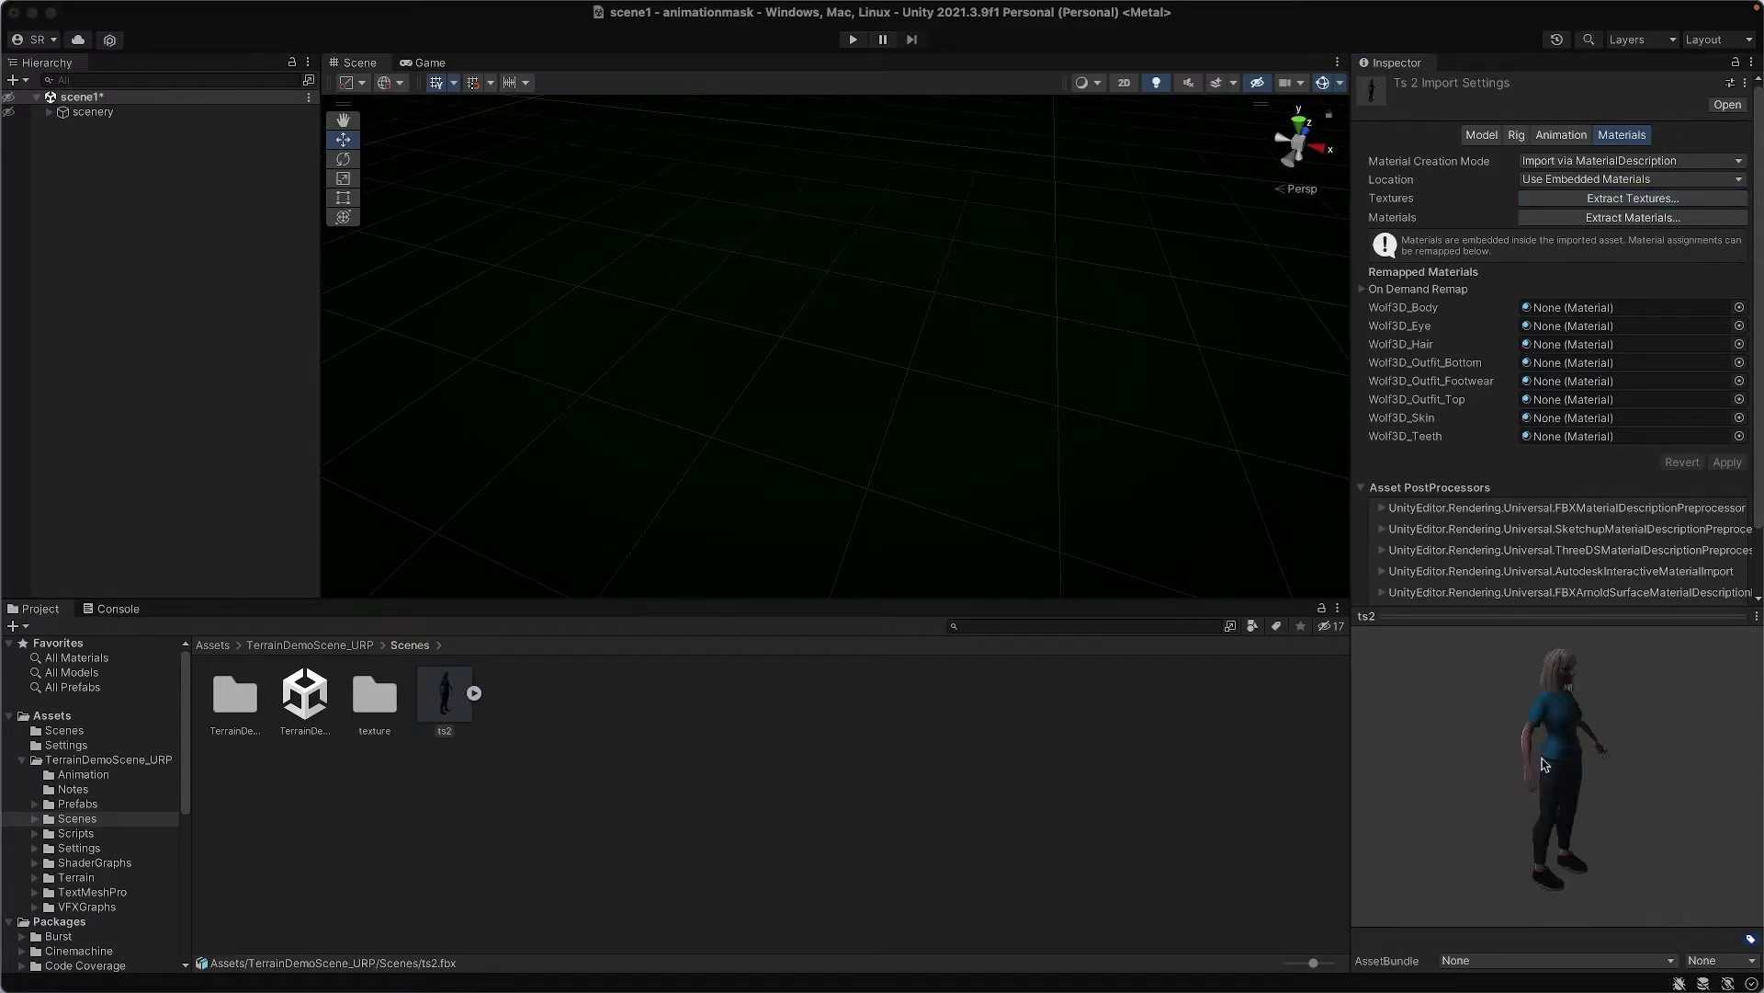
drag(1544, 764, 1654, 781)
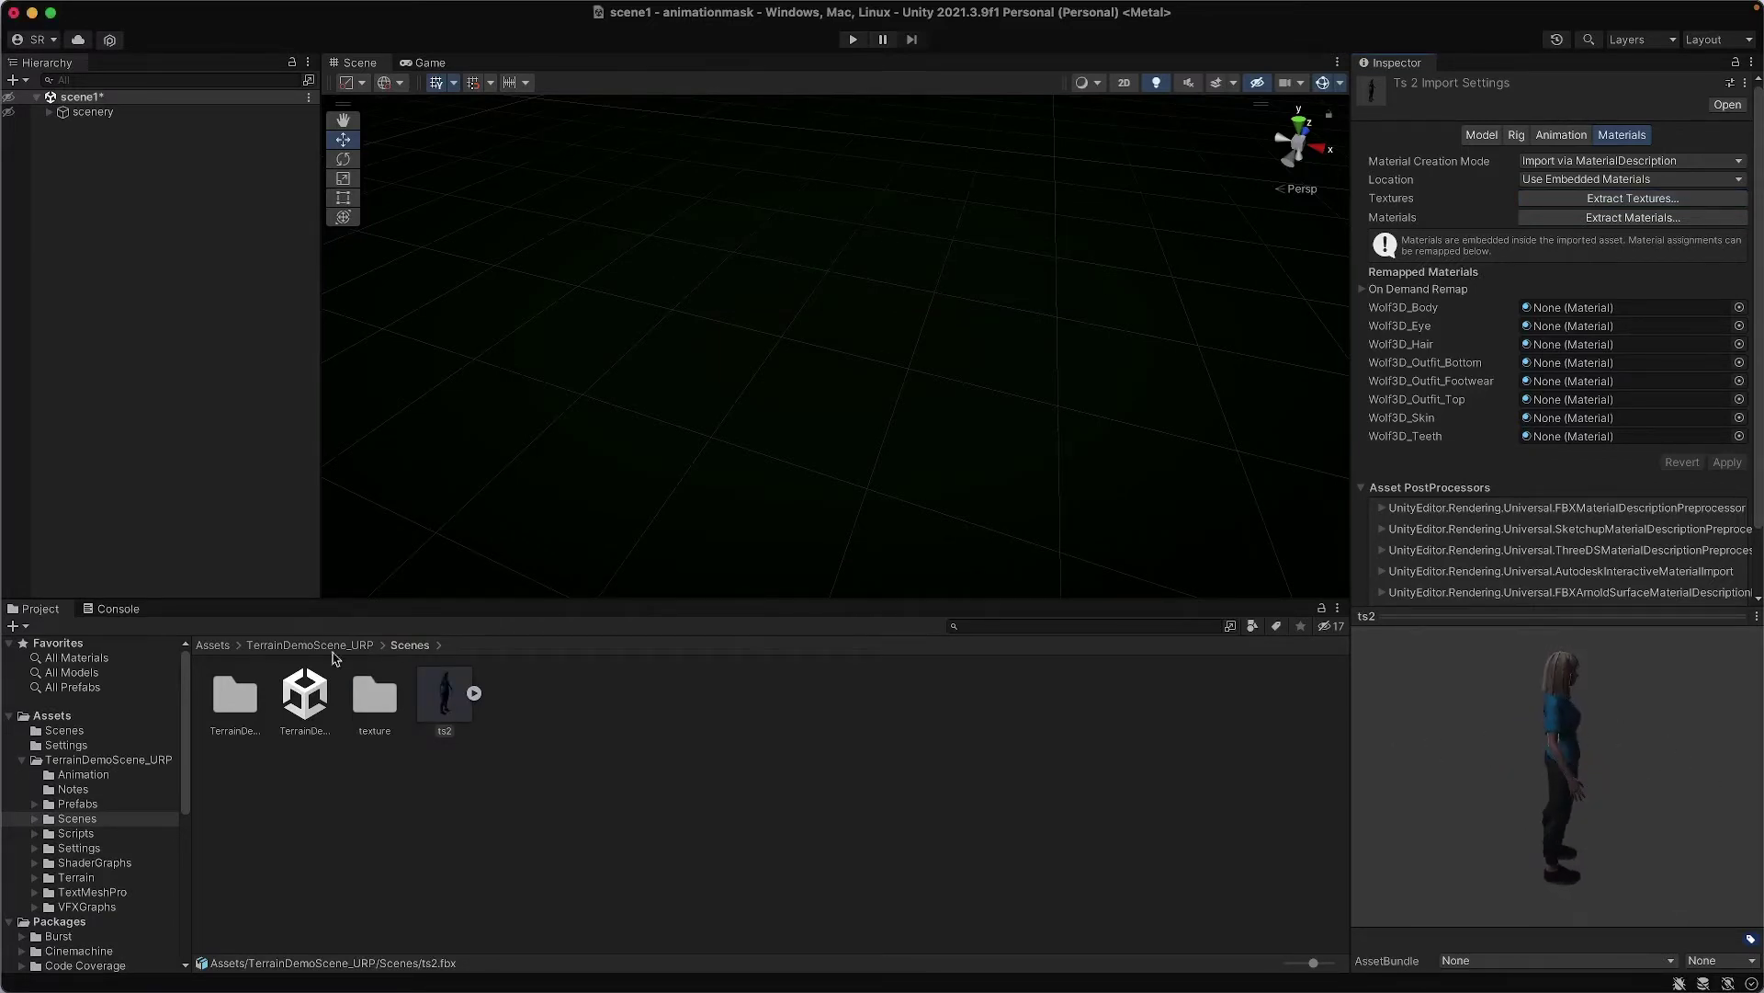
Drag the ts2 model asset from the Project panel into the scene hierarchy
click(445, 709)
drag(172, 336, 123, 260)
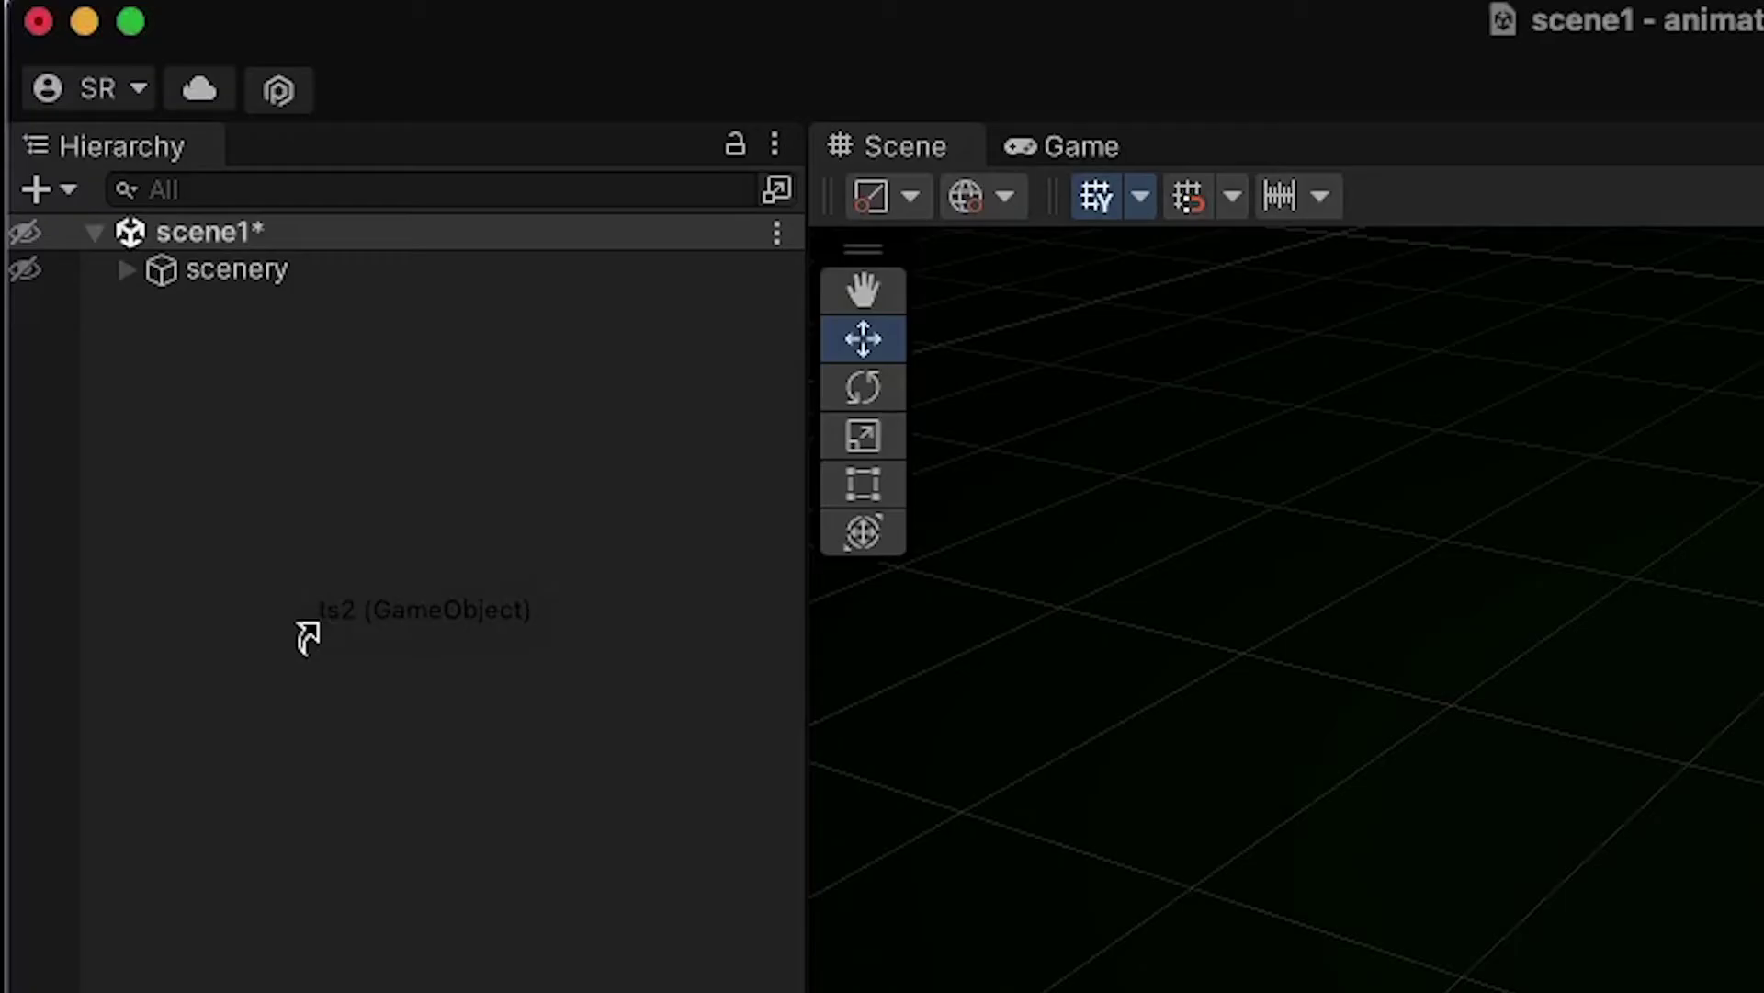
mouse_move(299, 624)
mouse_down()
mouse_move(292, 596)
mouse_move(300, 609)
mouse_up()
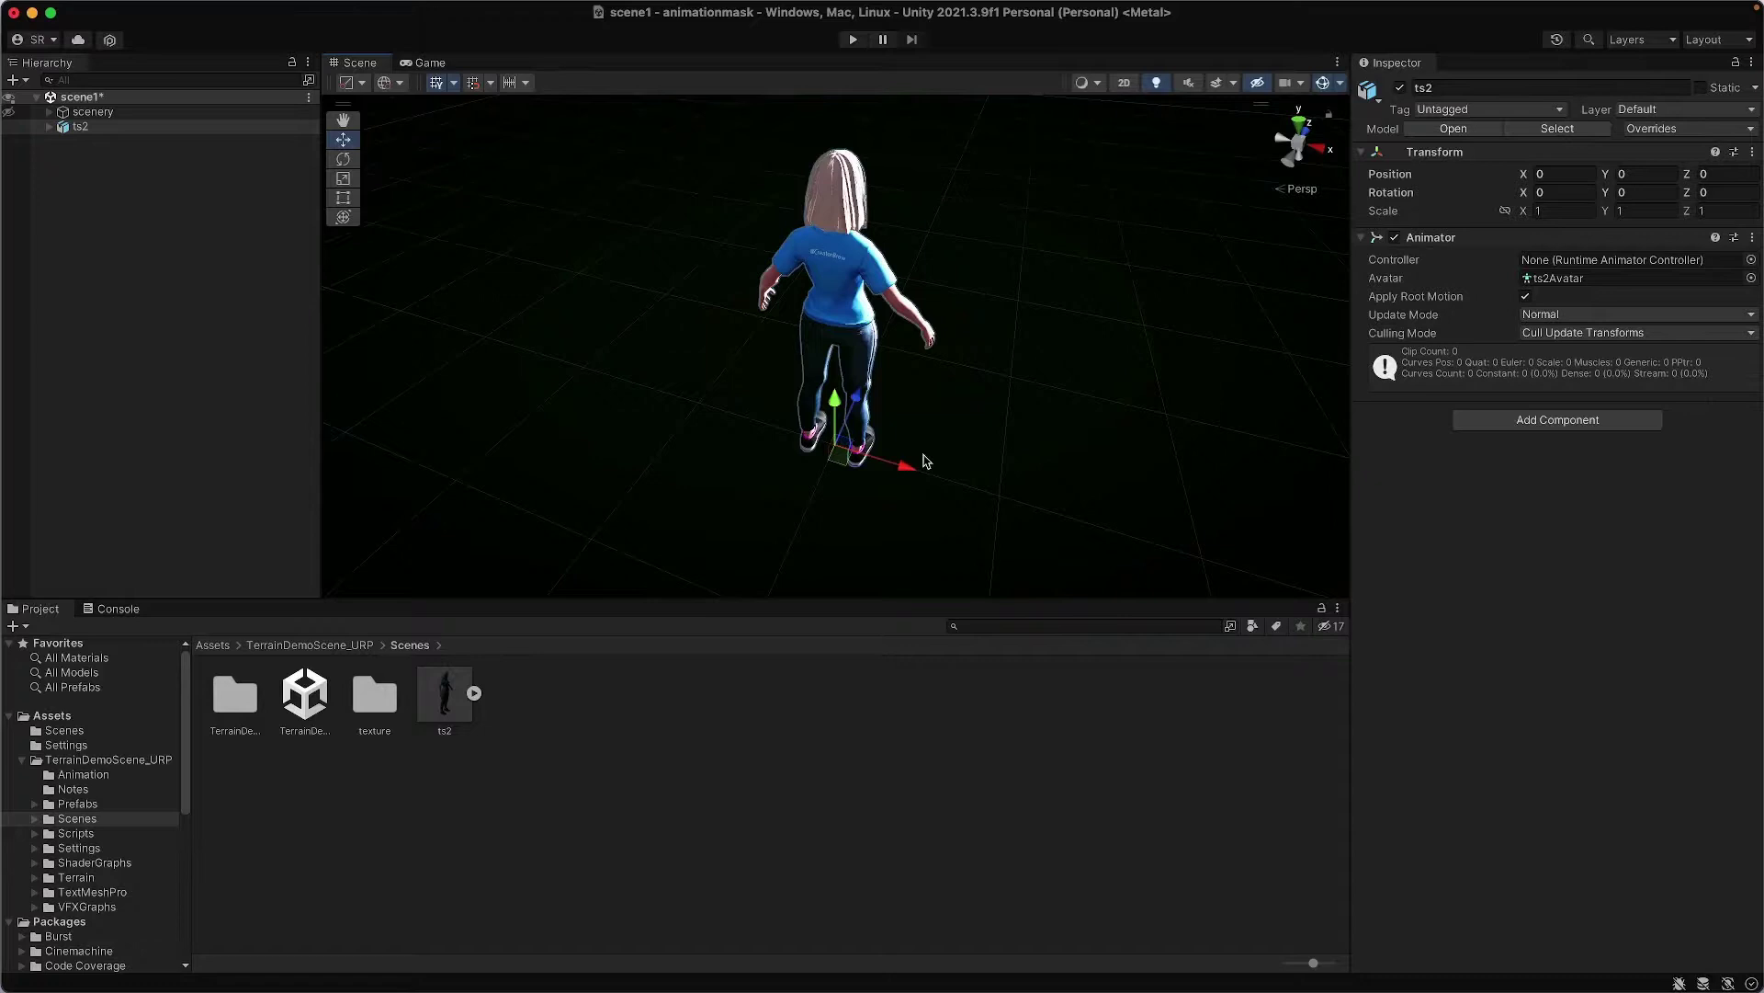
alt+drag(950, 476, 721, 484)
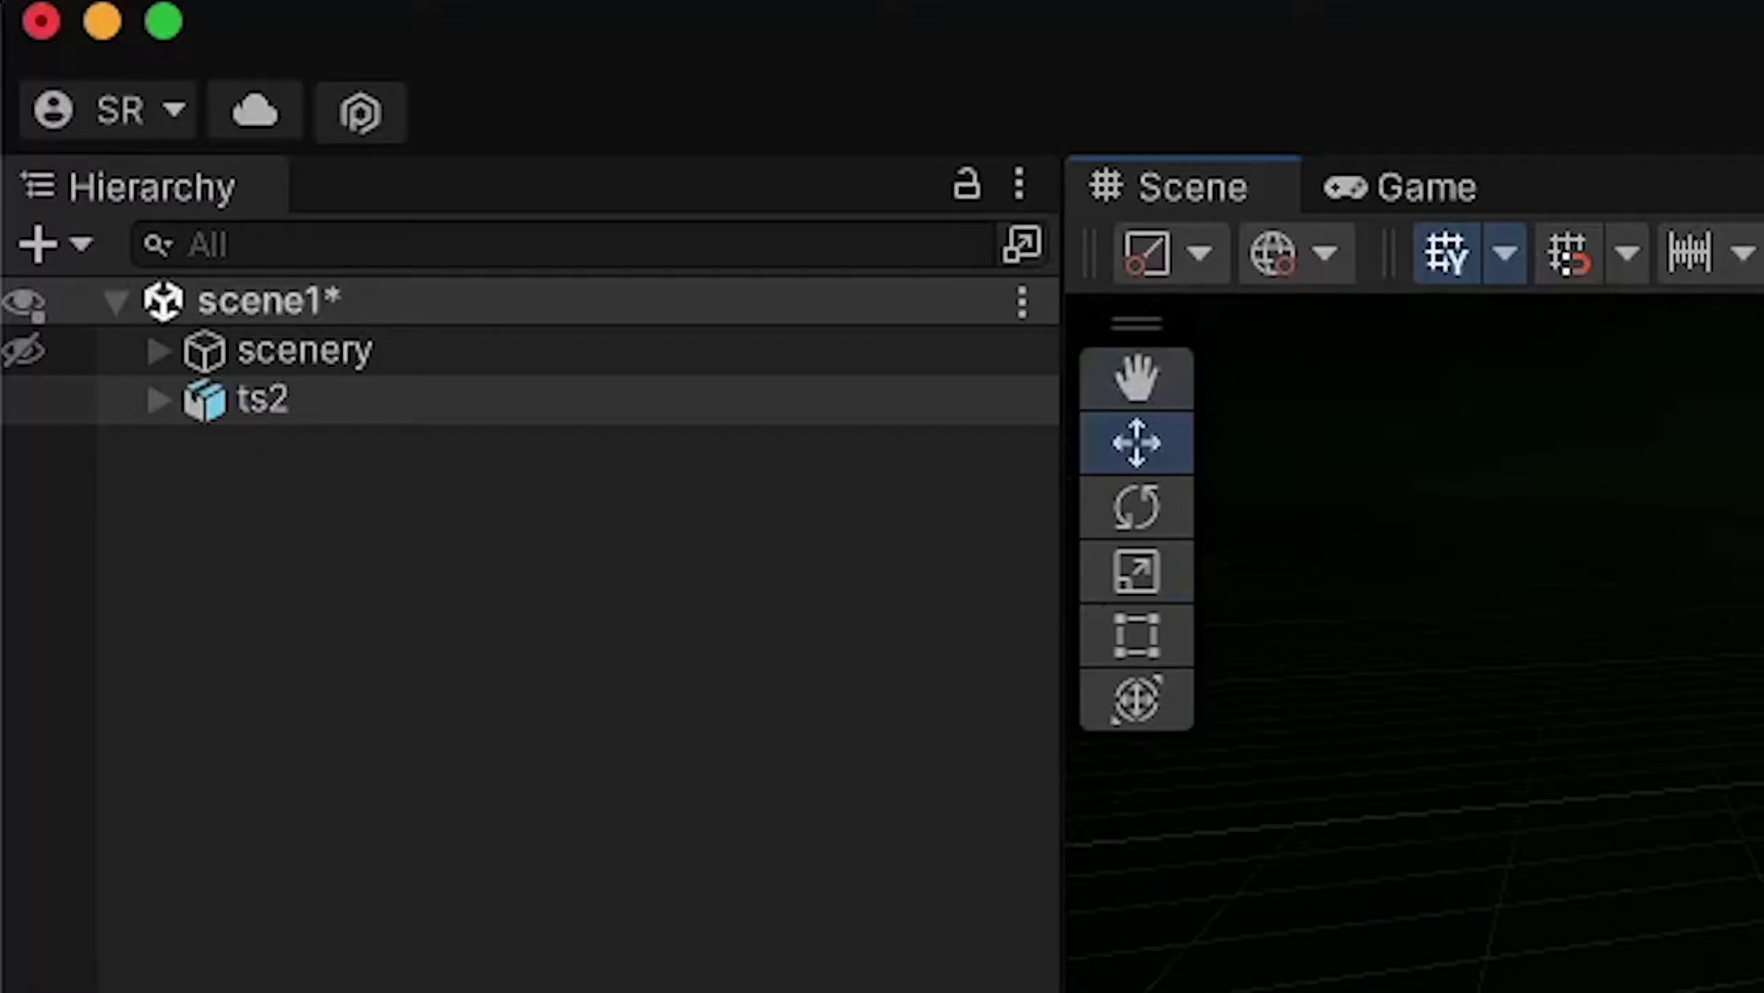
Collapse the scenery object's children and toggle the scenery hidden
click(23, 350)
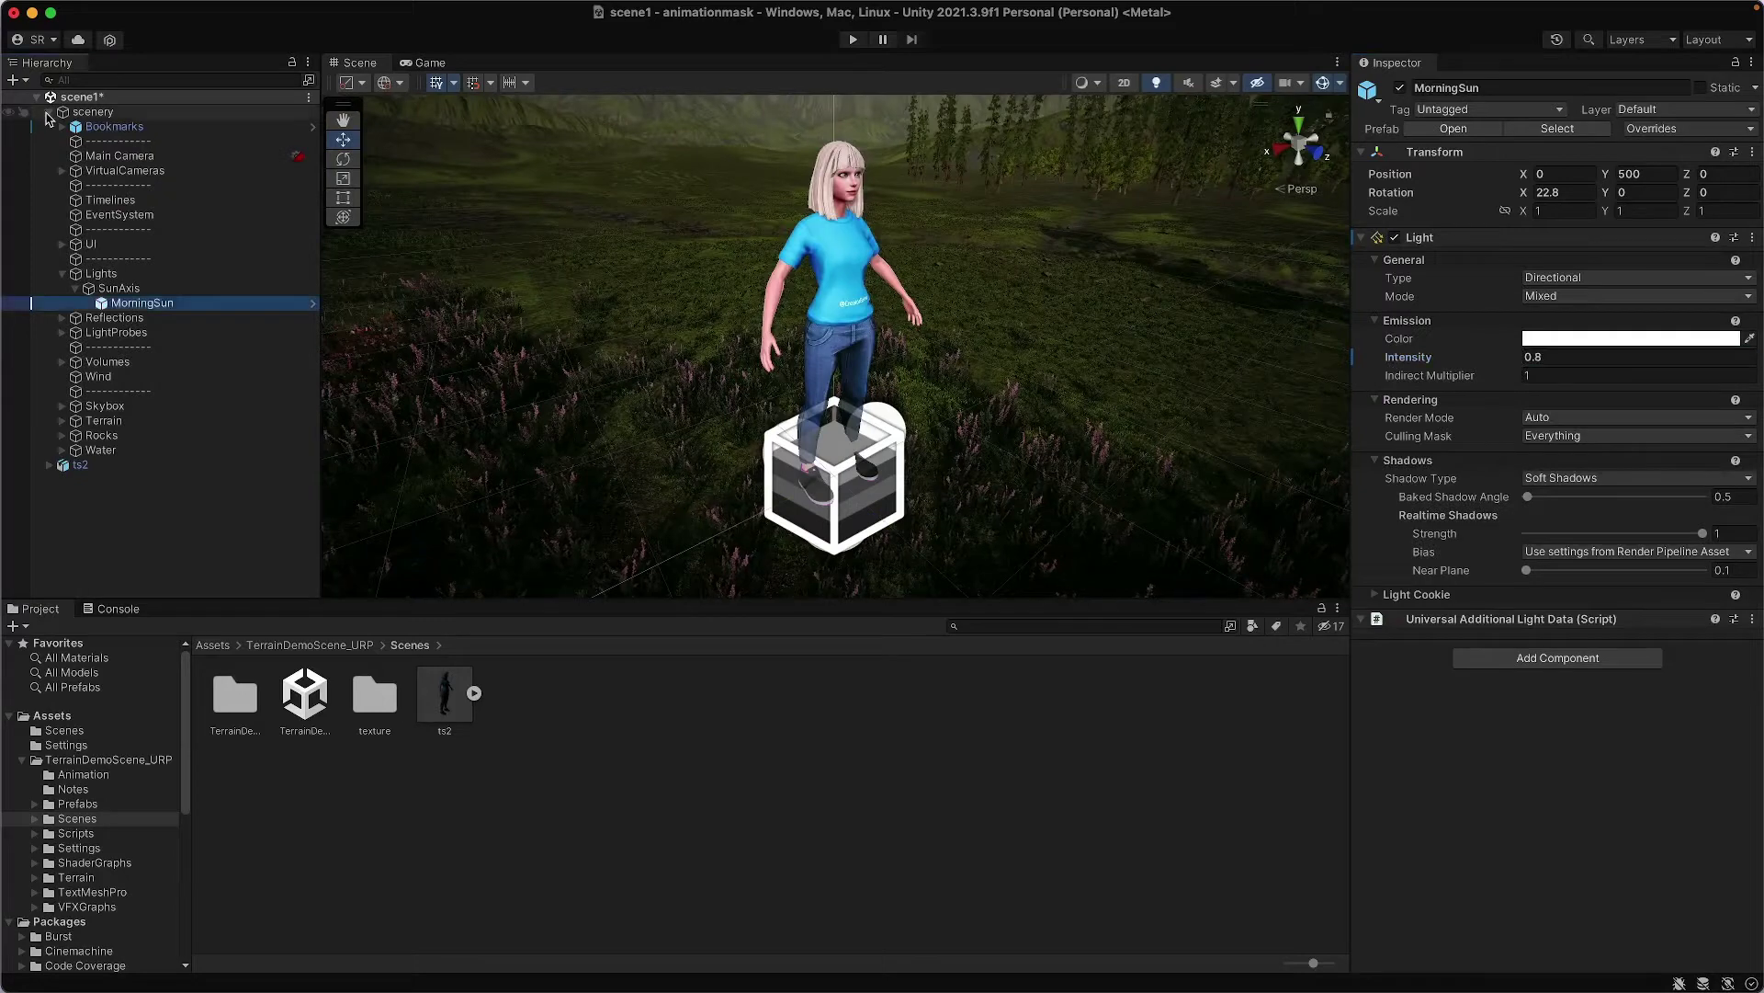
click(48, 111)
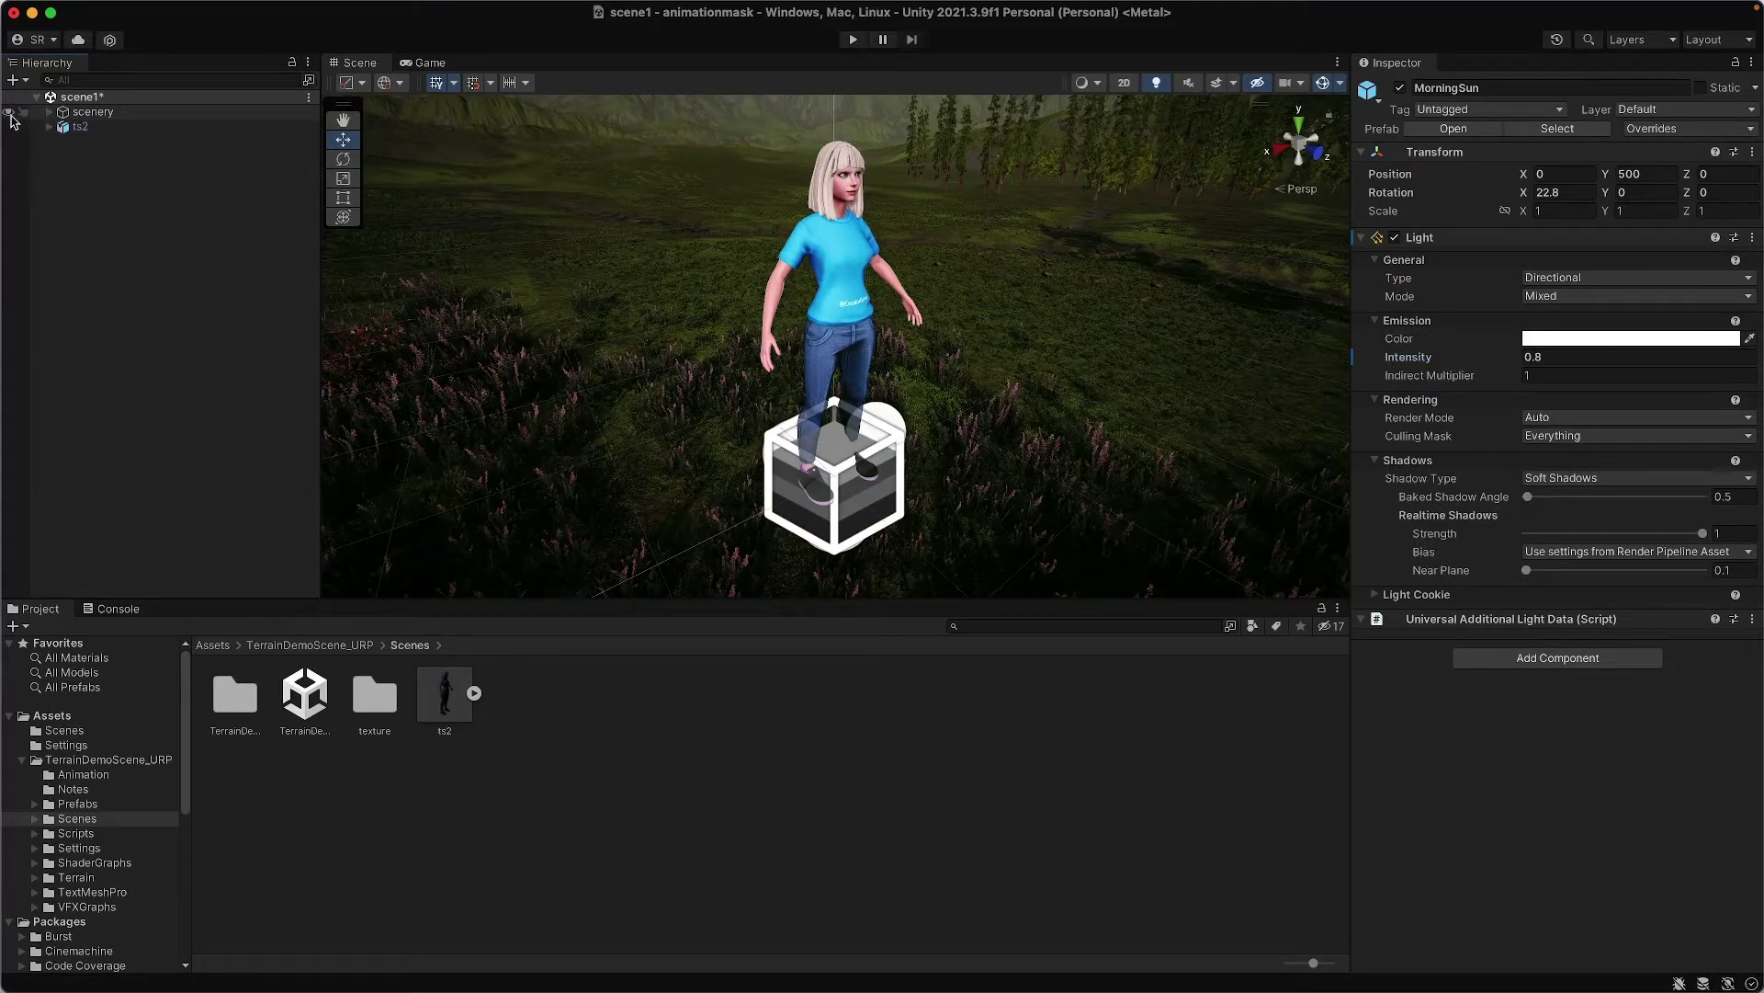
click(10, 112)
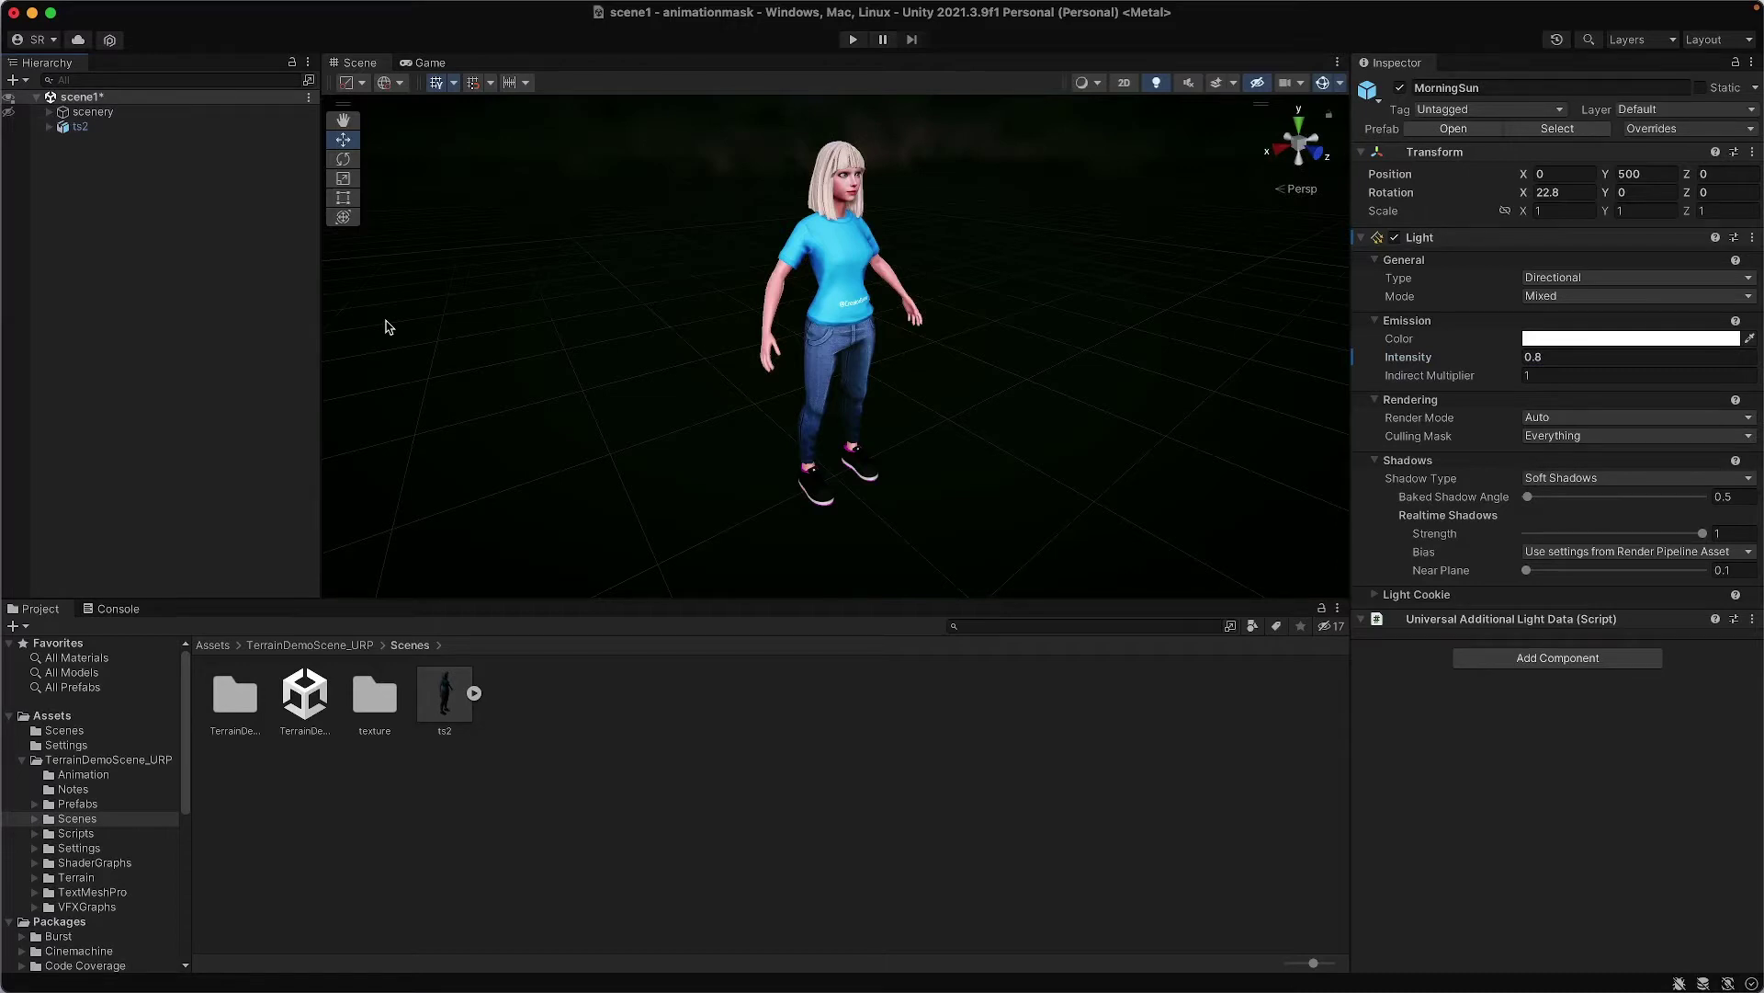
Import Running.fbx, Jump.fbx and Waving.fbx from Finder into the Scenes folder
drag(263, 839, 650, 735)
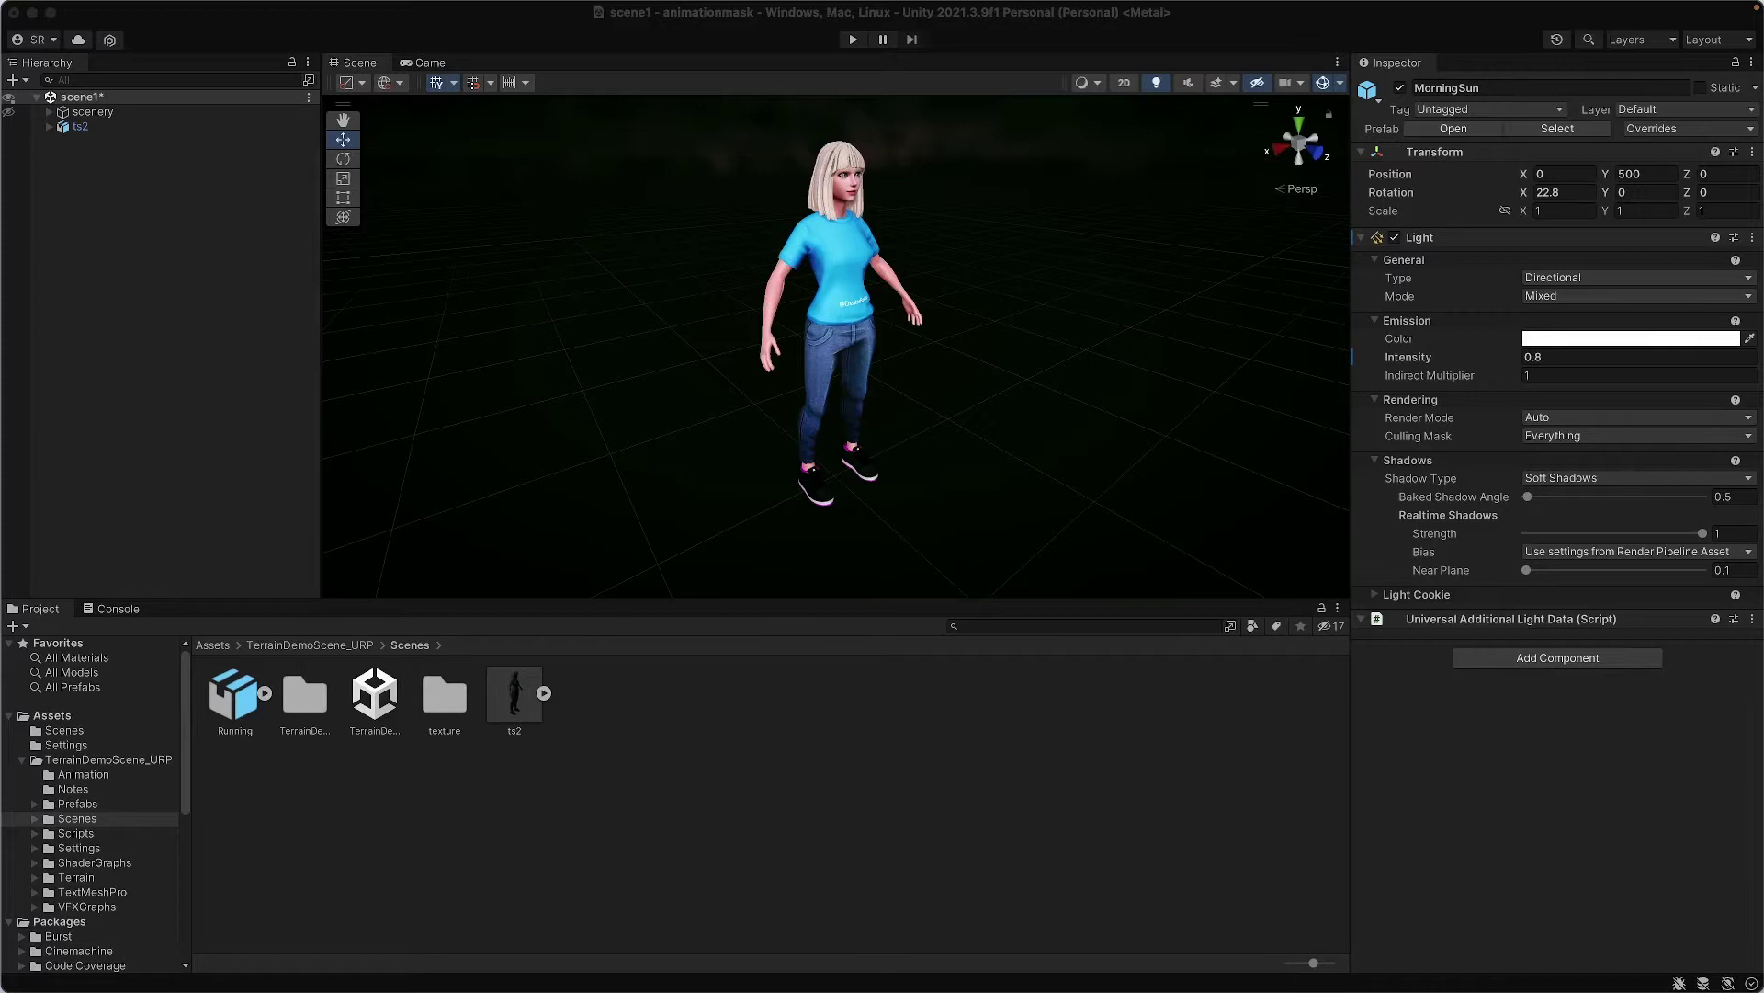
drag(662, 808, 634, 760)
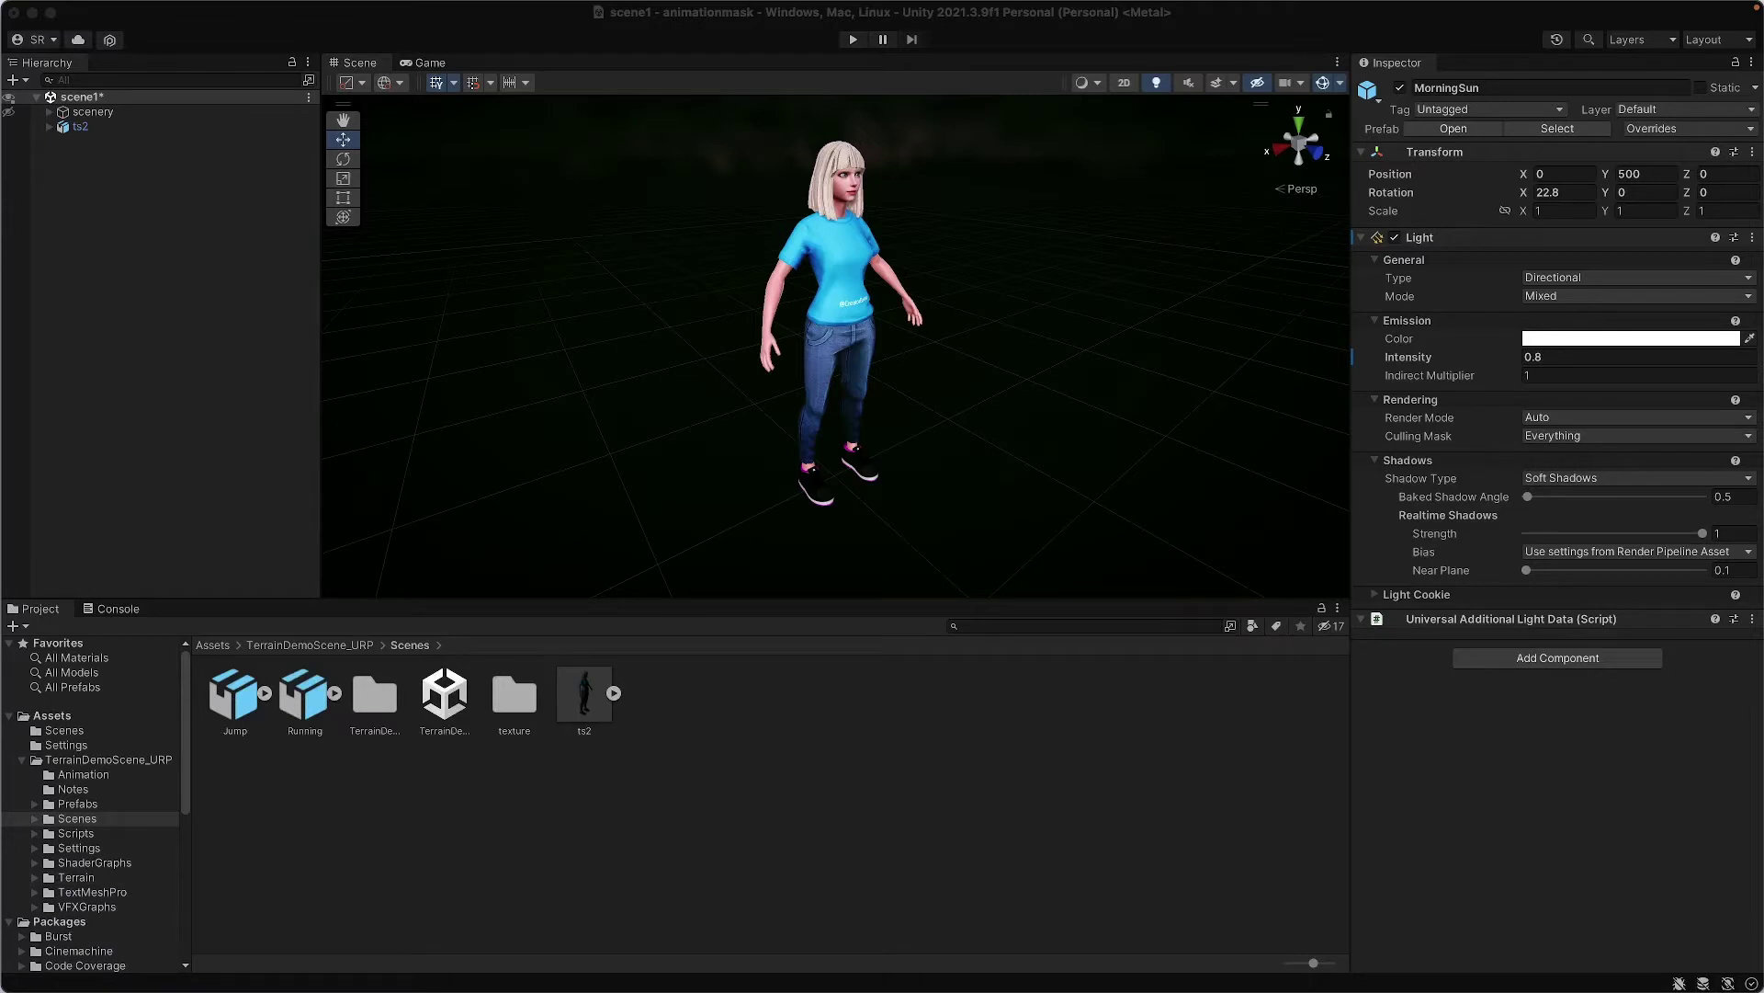
mouse_move(579, 814)
mouse_down()
mouse_move(619, 819)
mouse_move(599, 802)
mouse_up()
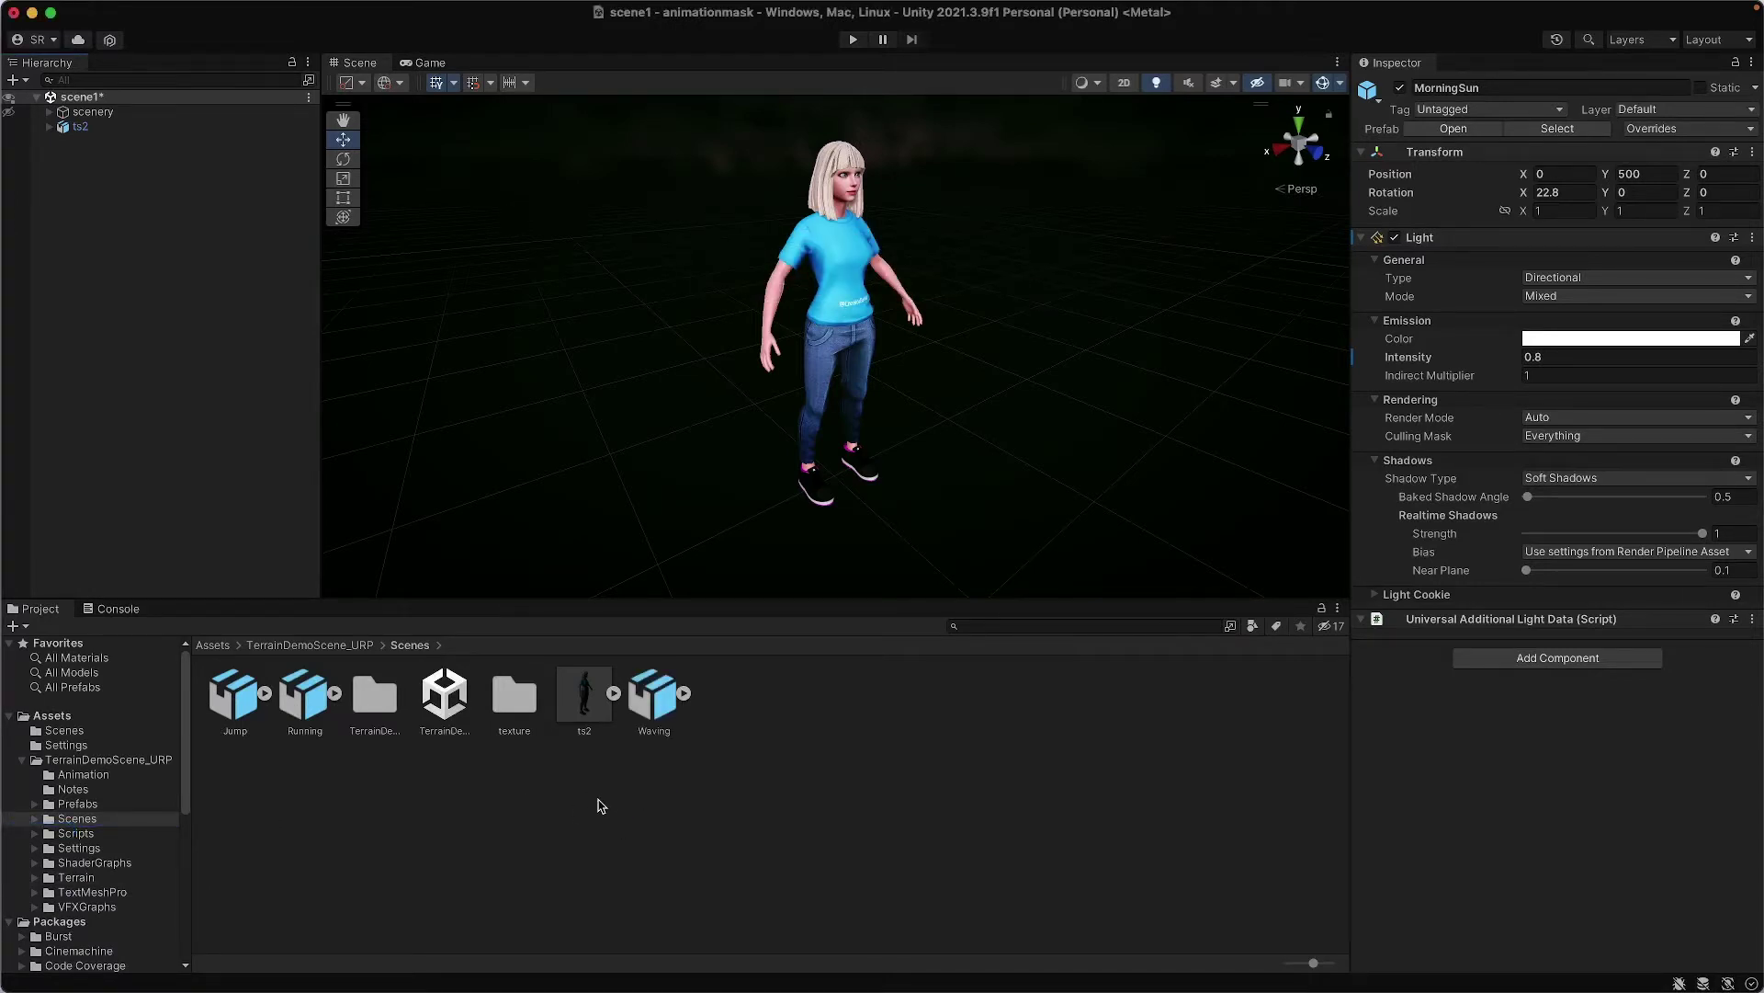
Rename the Jump asset's animation clip to 'jump'
click(235, 699)
click(309, 706)
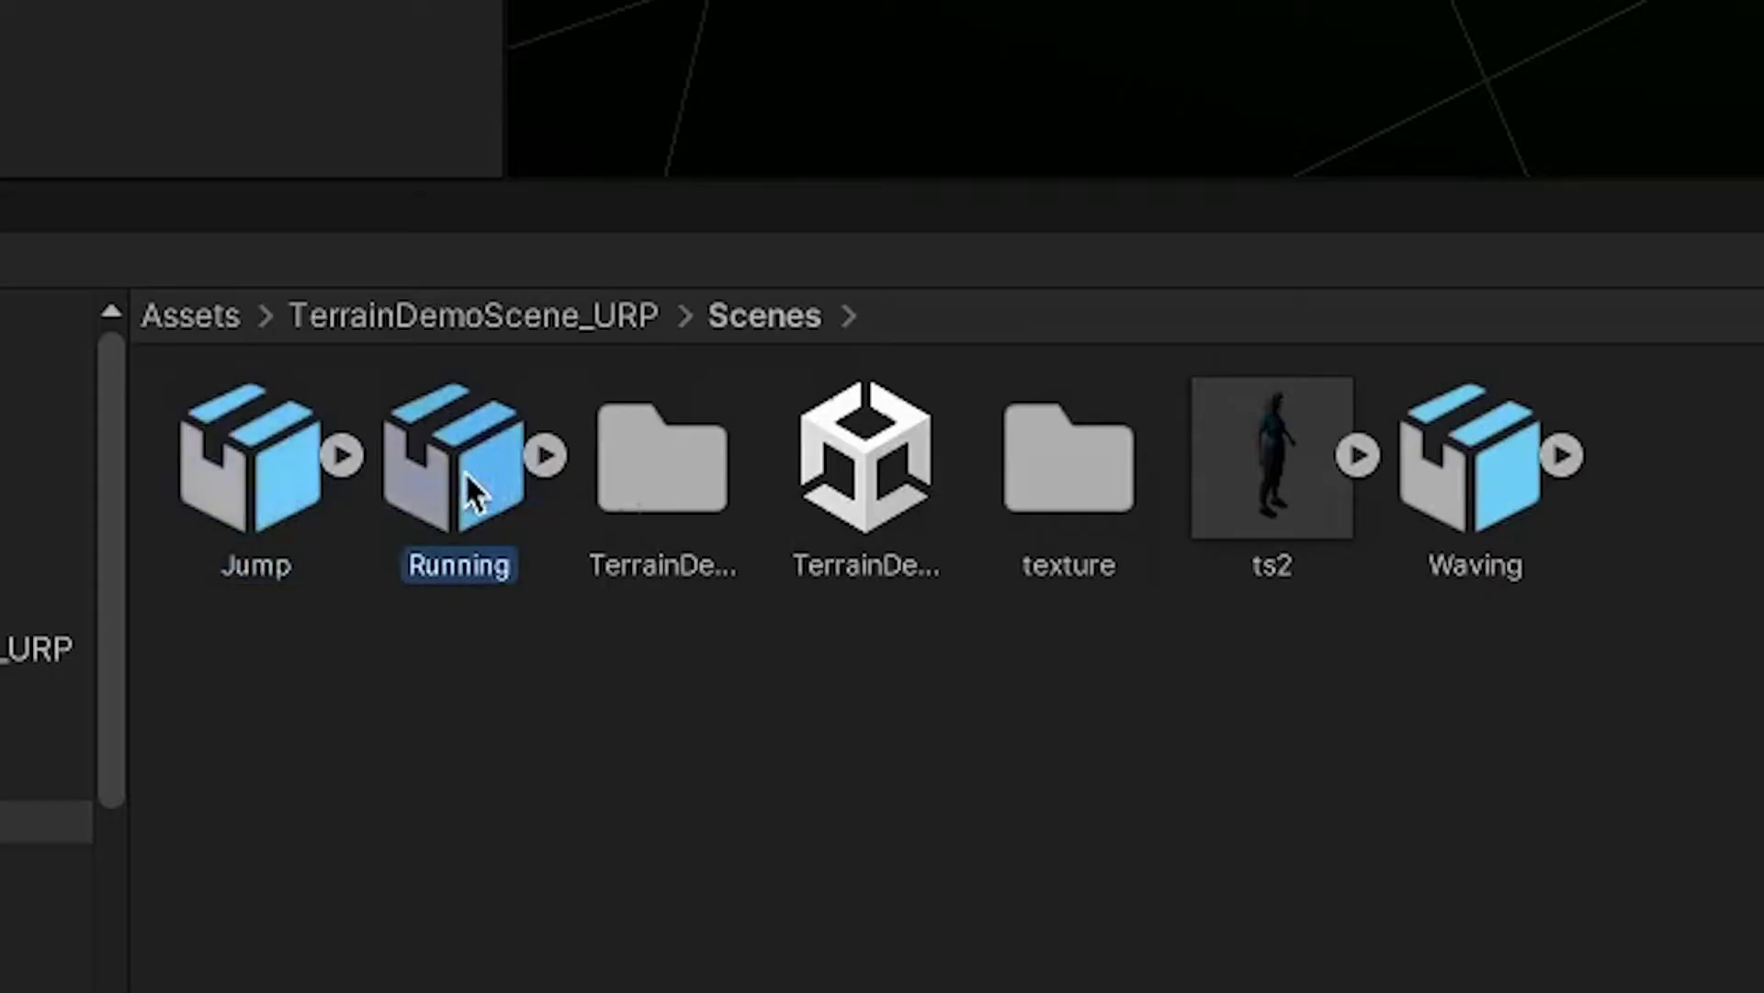
click(661, 703)
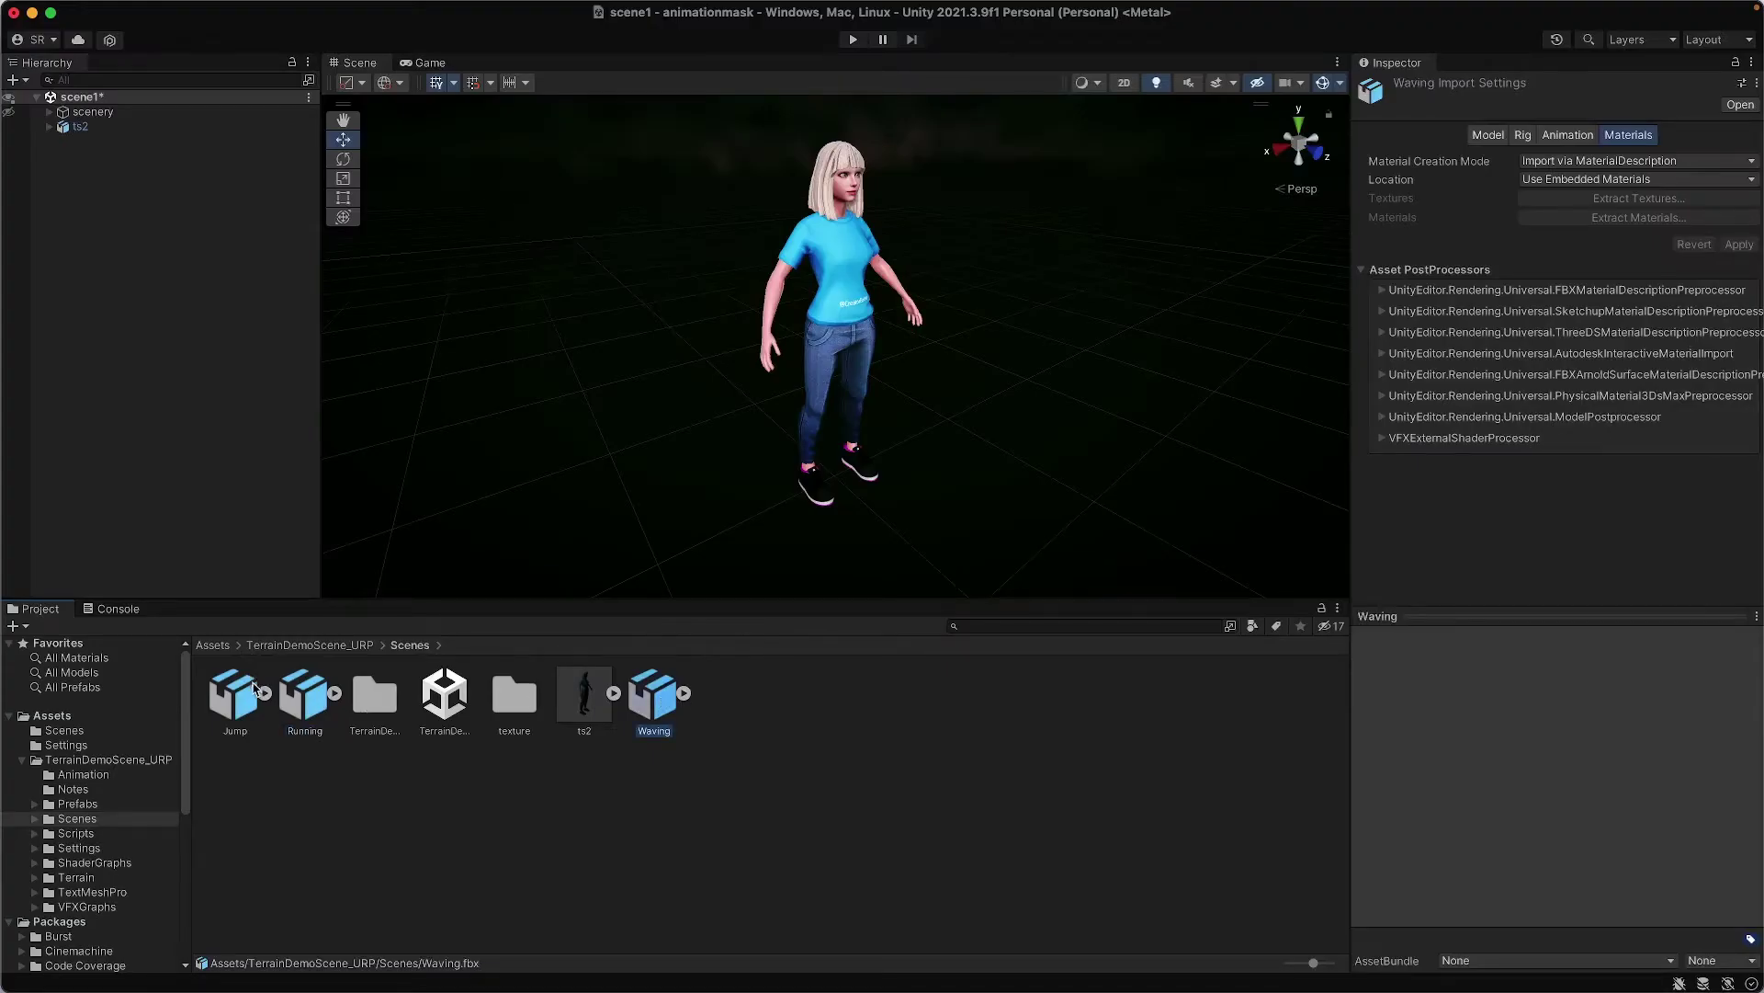
click(241, 701)
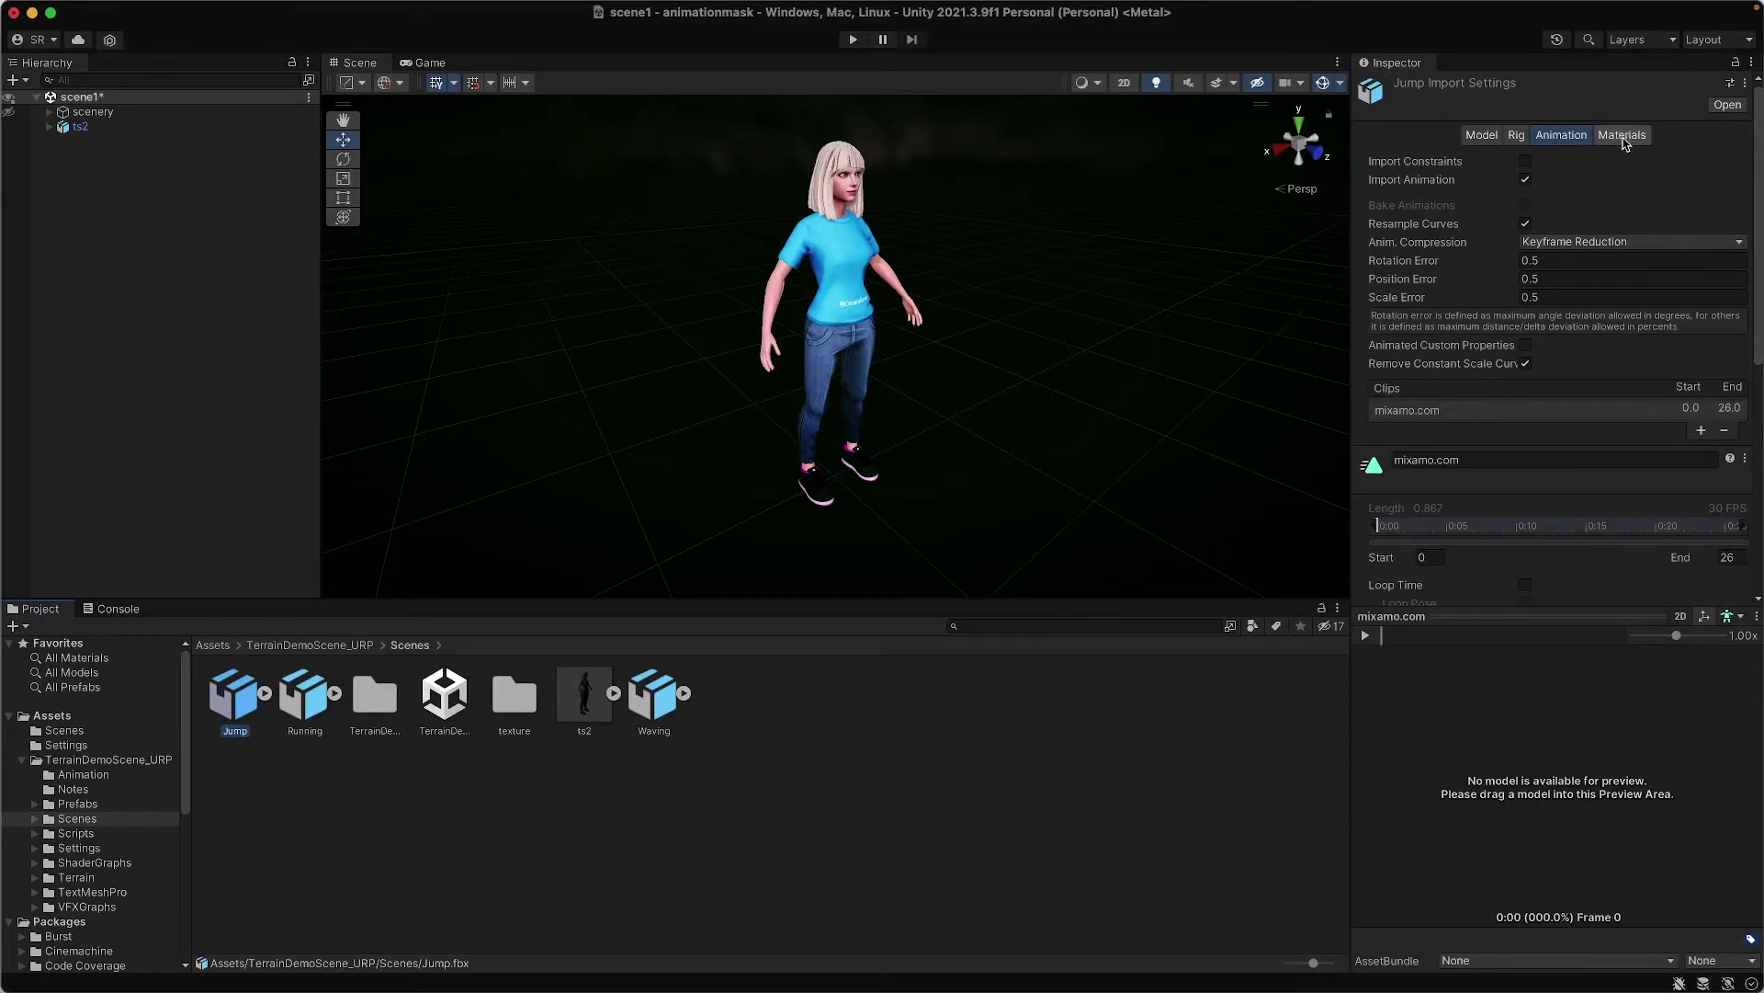
click(1623, 137)
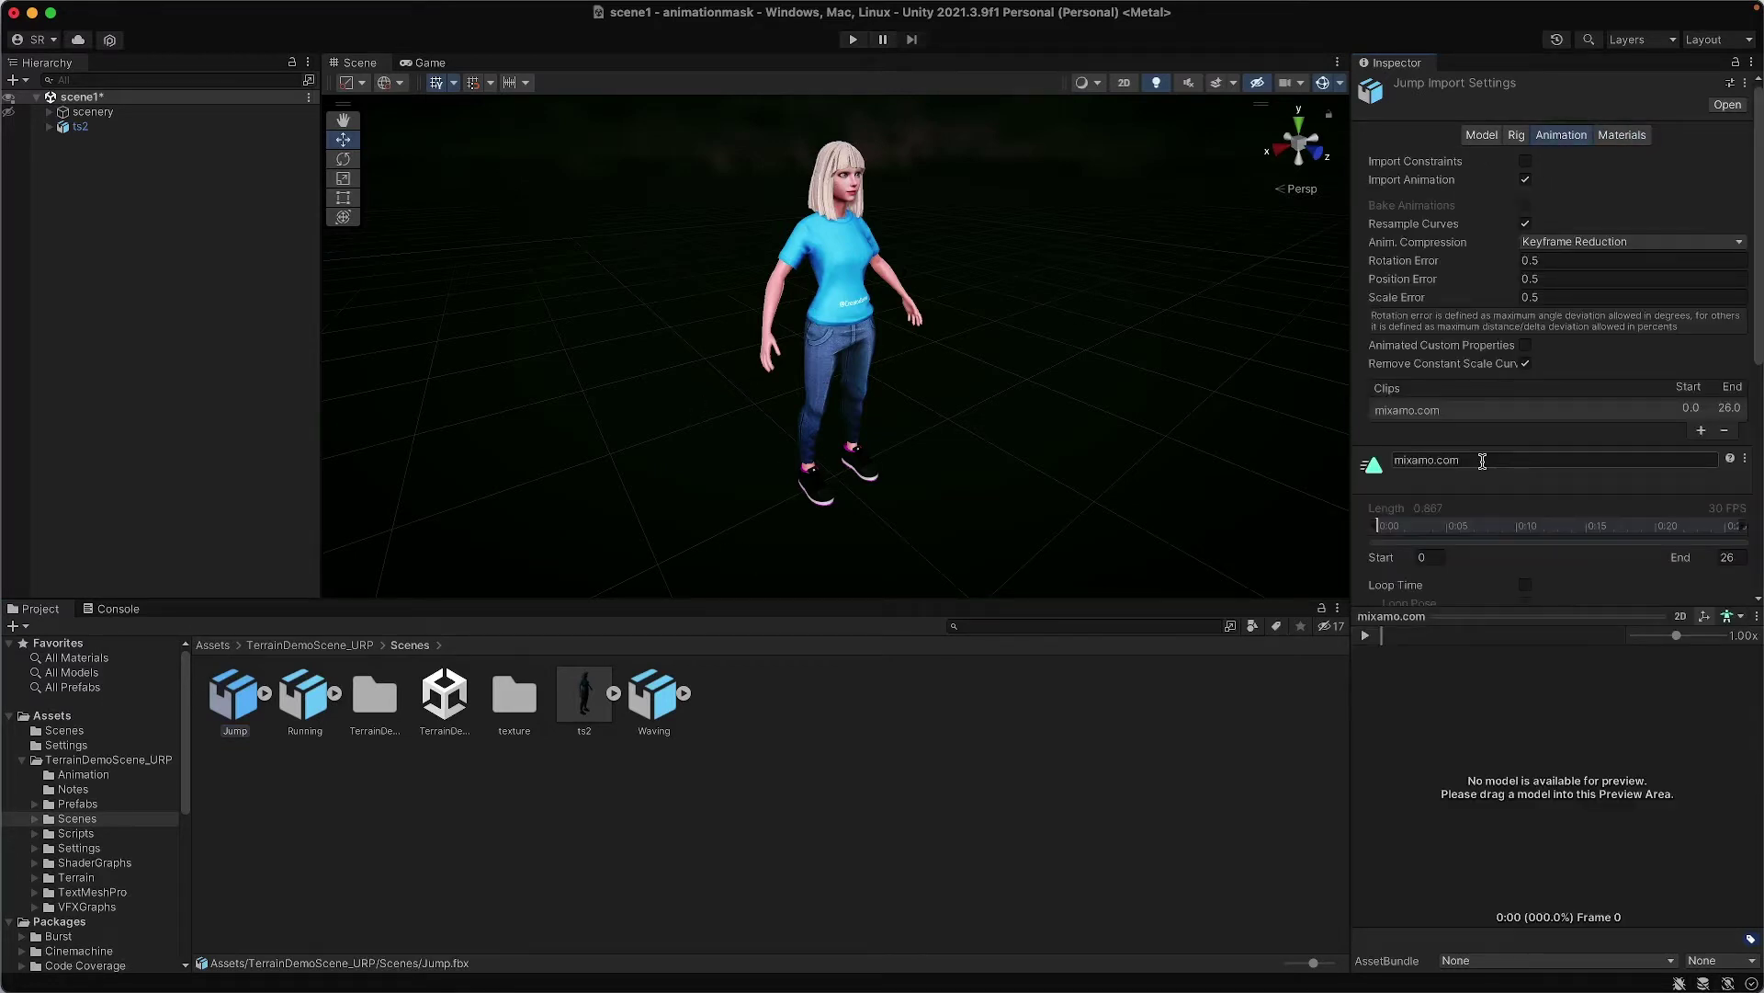
click(1482, 460)
key(Home)
text(jump)
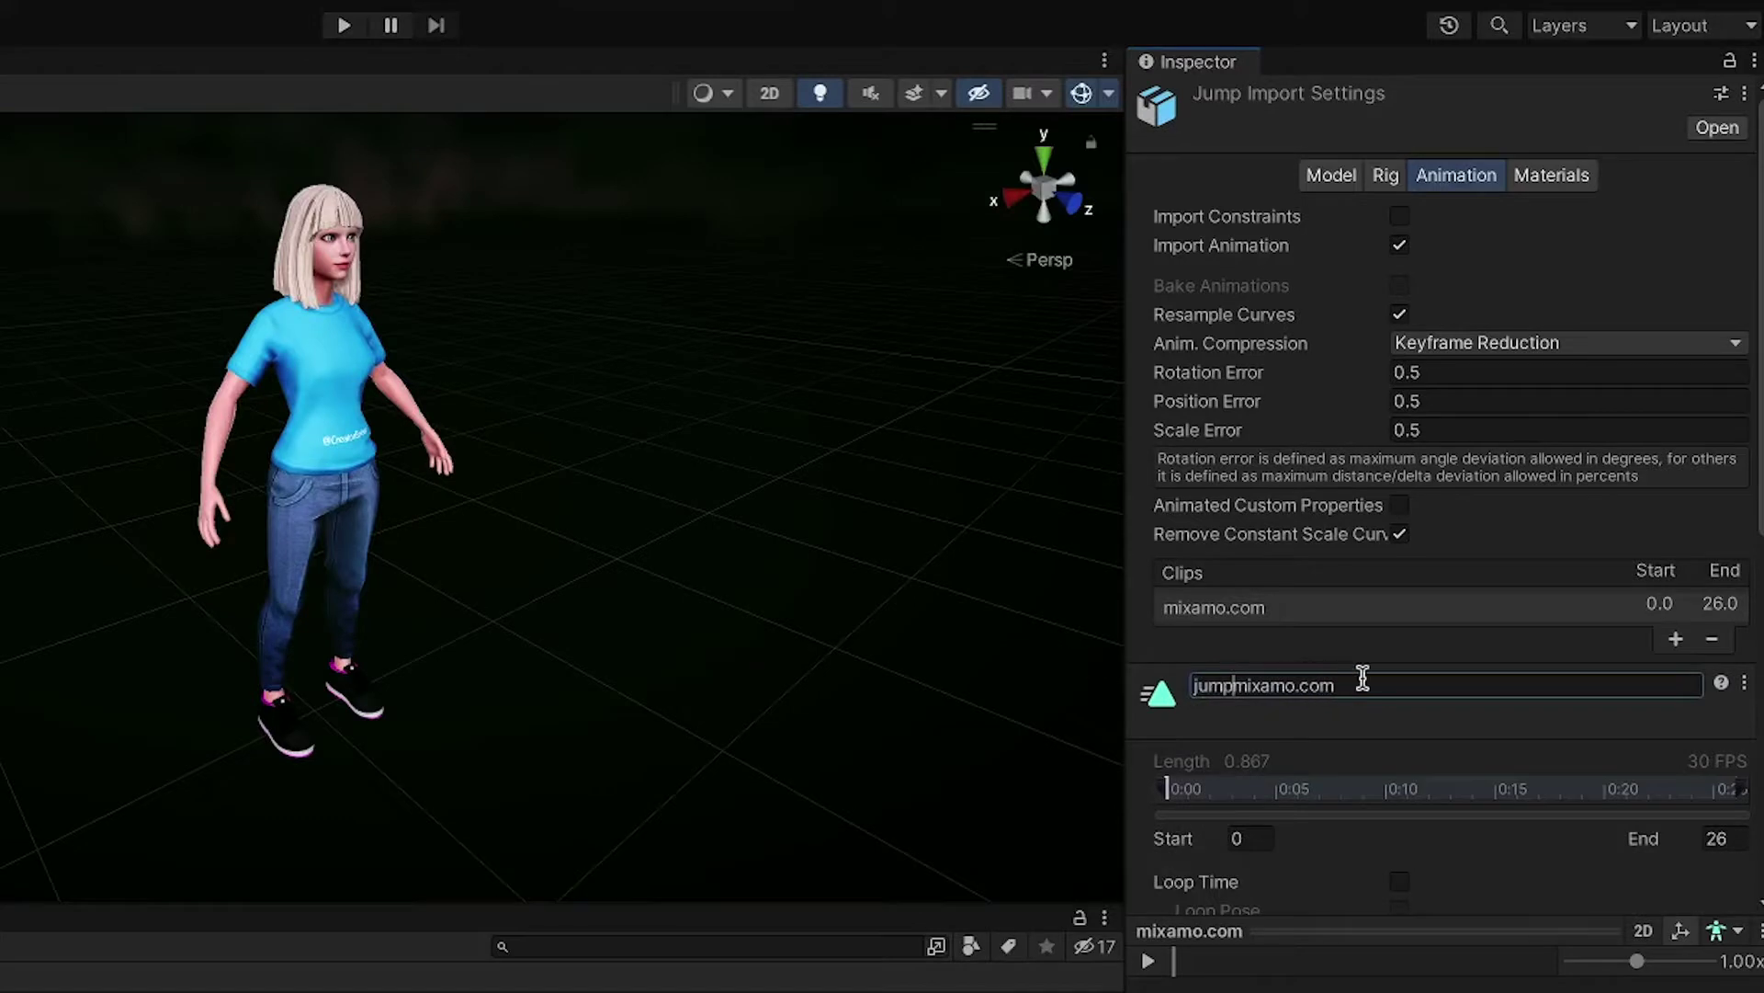
drag(1363, 678, 983, 662)
text(jump)
scroll(1377, 848, down, 1)
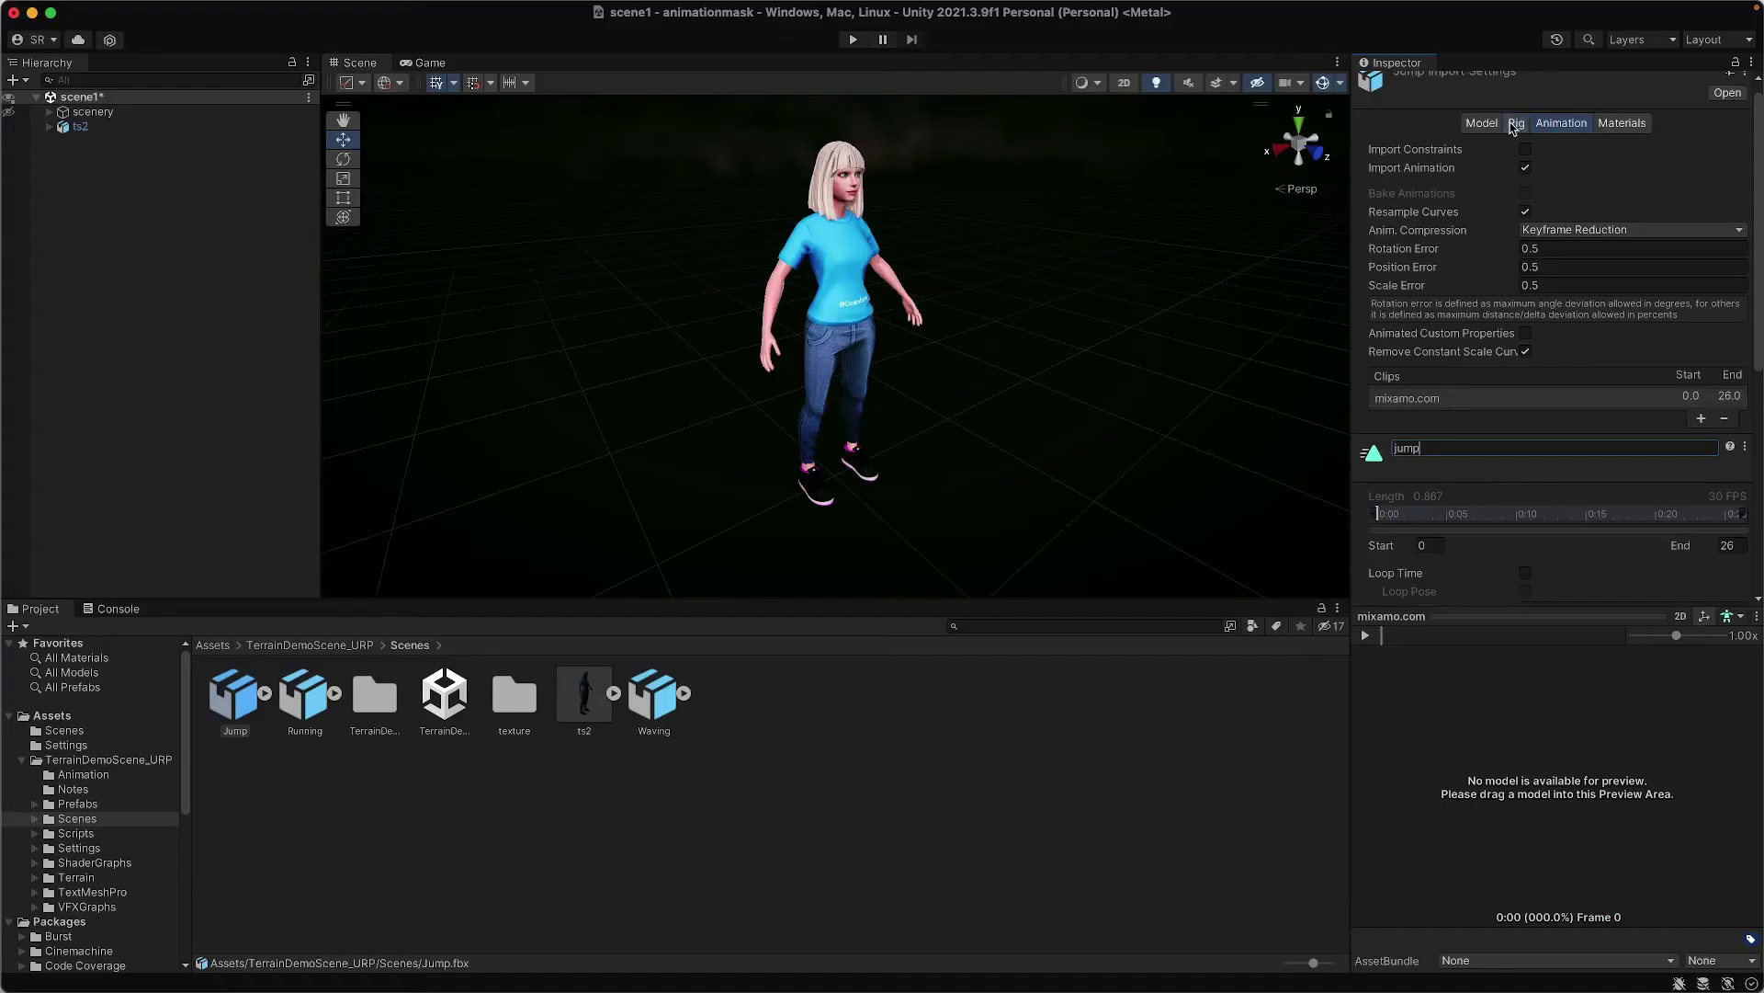
Apply a Humanoid rig to Jump, copying its avatar from ts2Avatar
click(1514, 125)
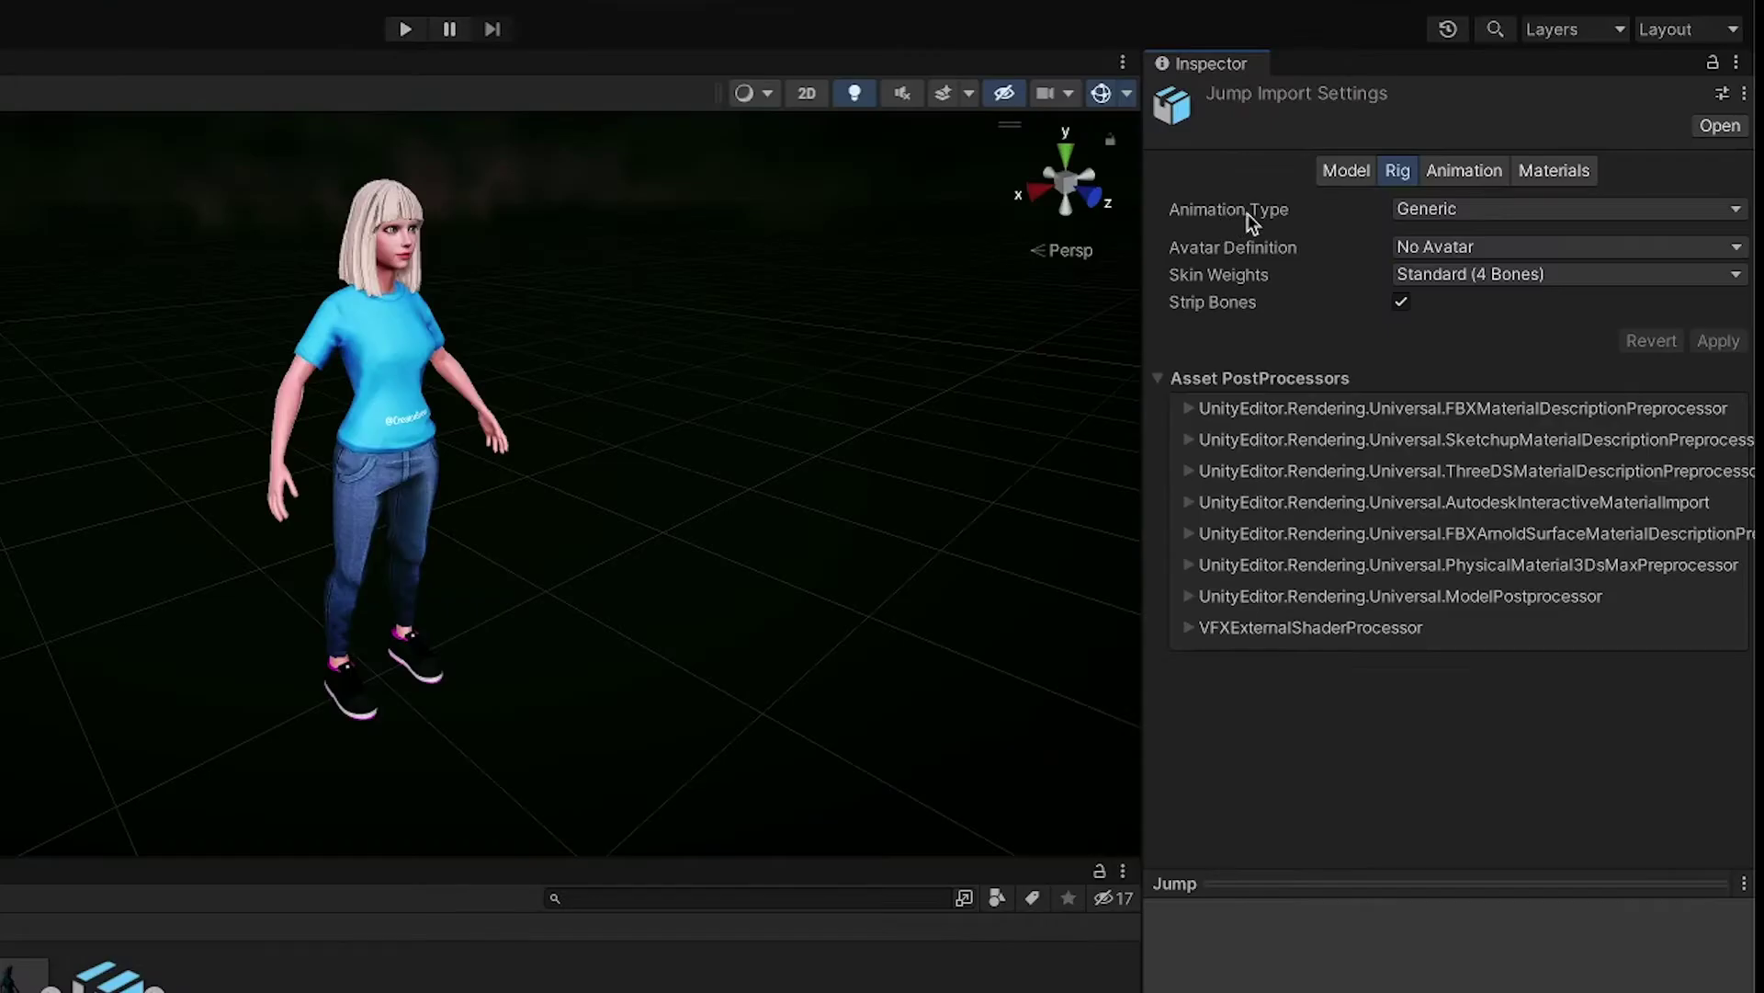
click(1428, 211)
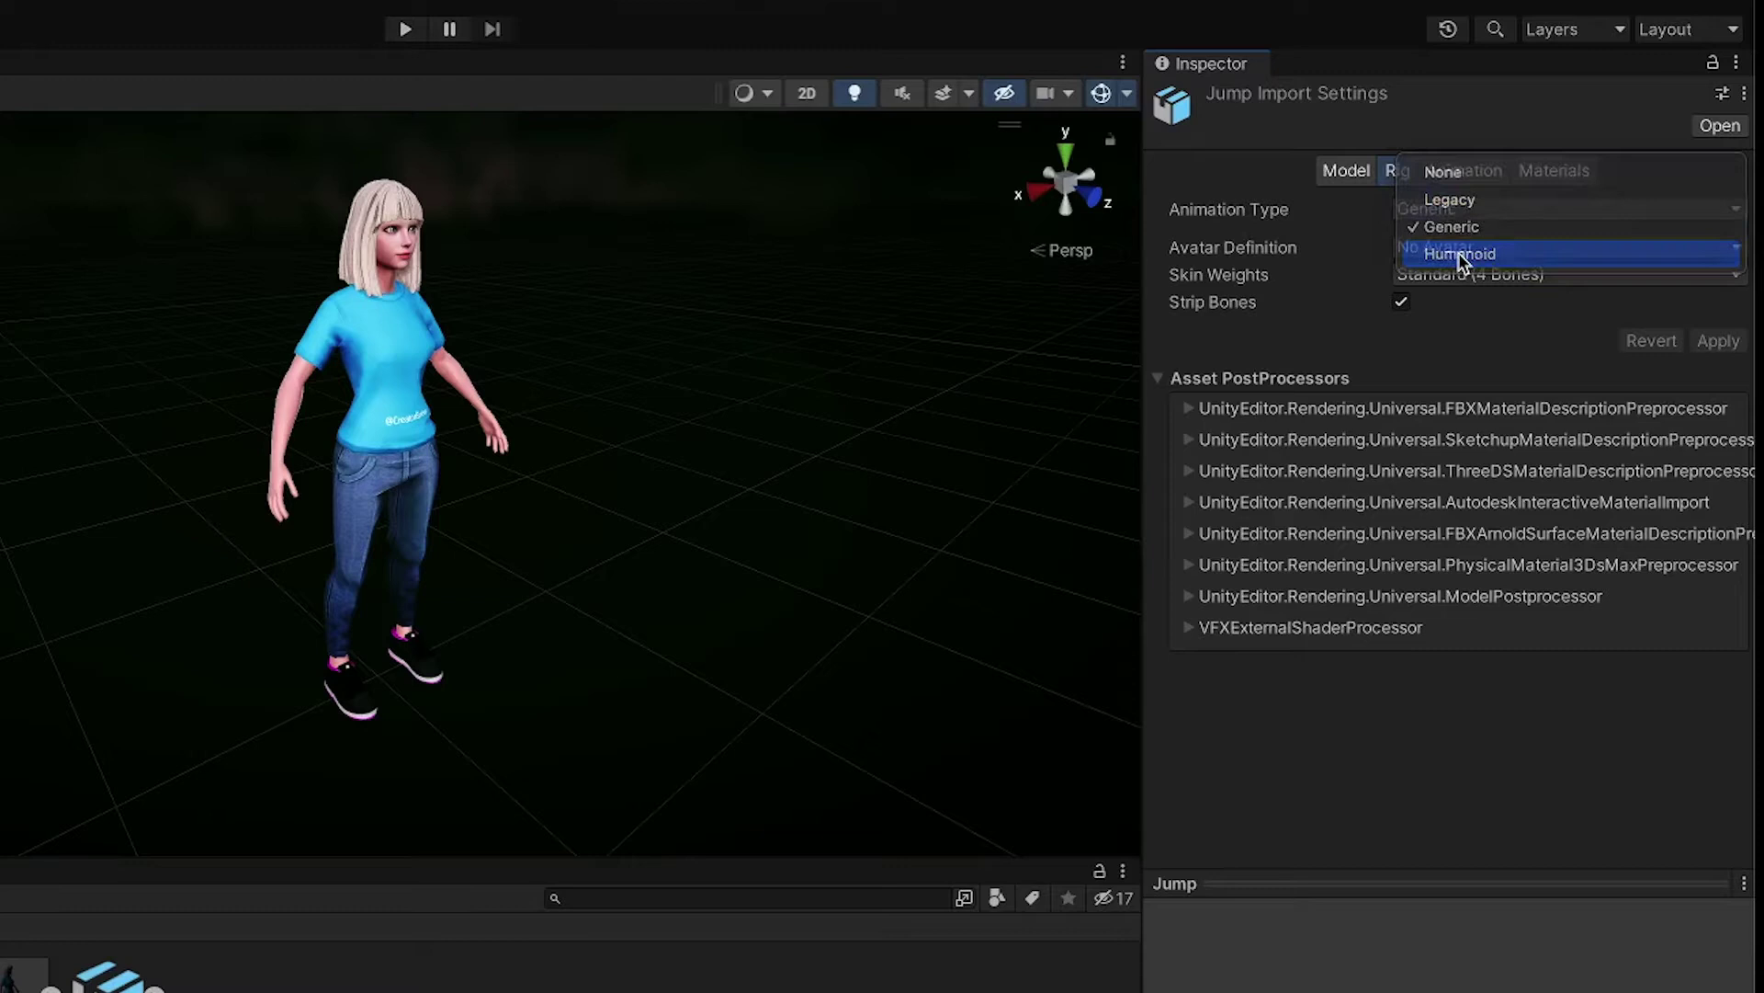
click(1461, 256)
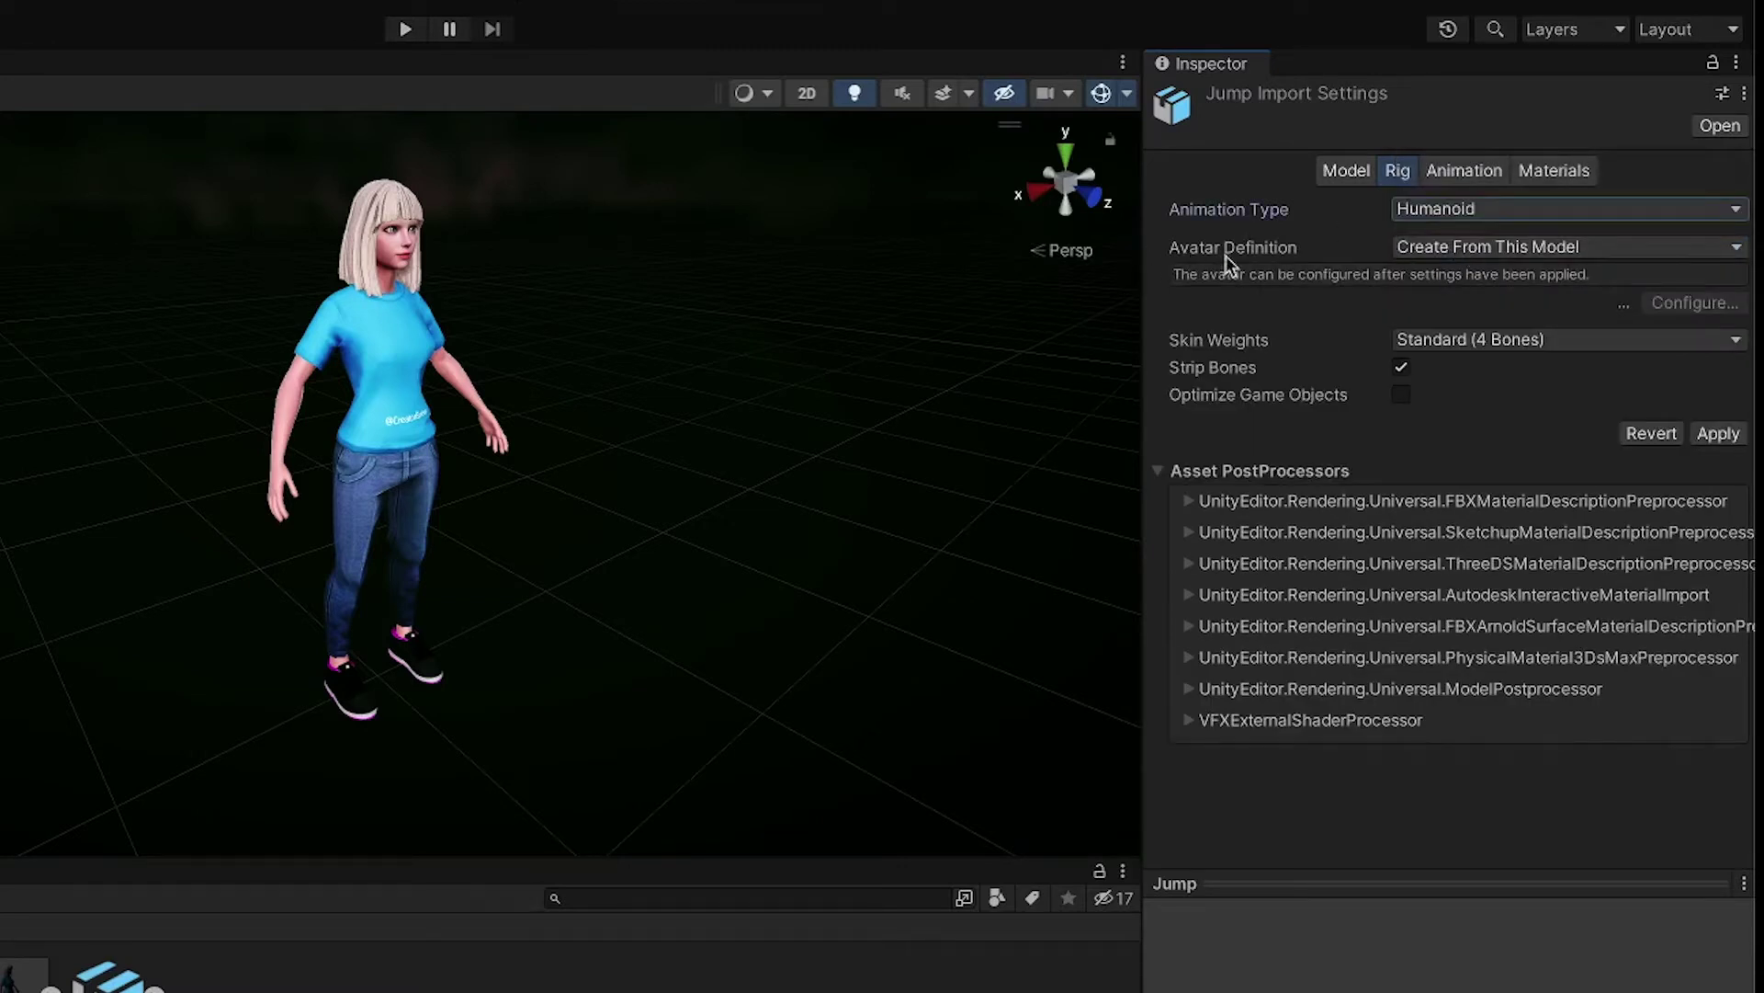
click(1452, 248)
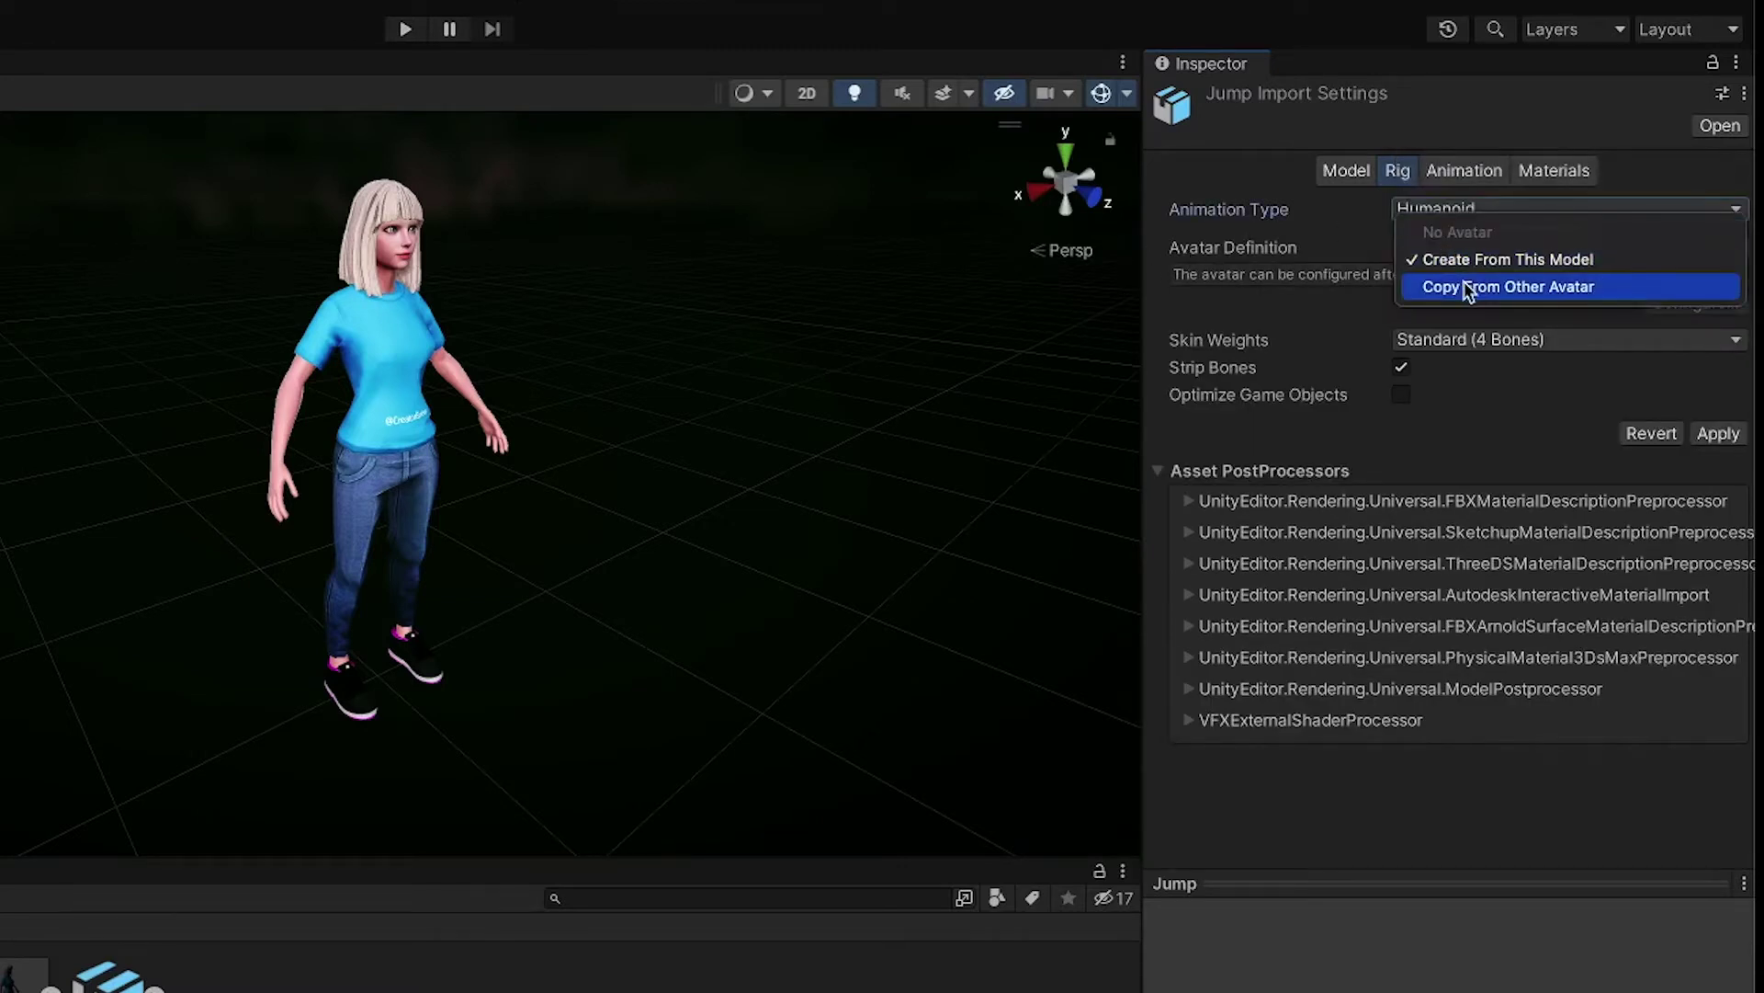
click(1464, 284)
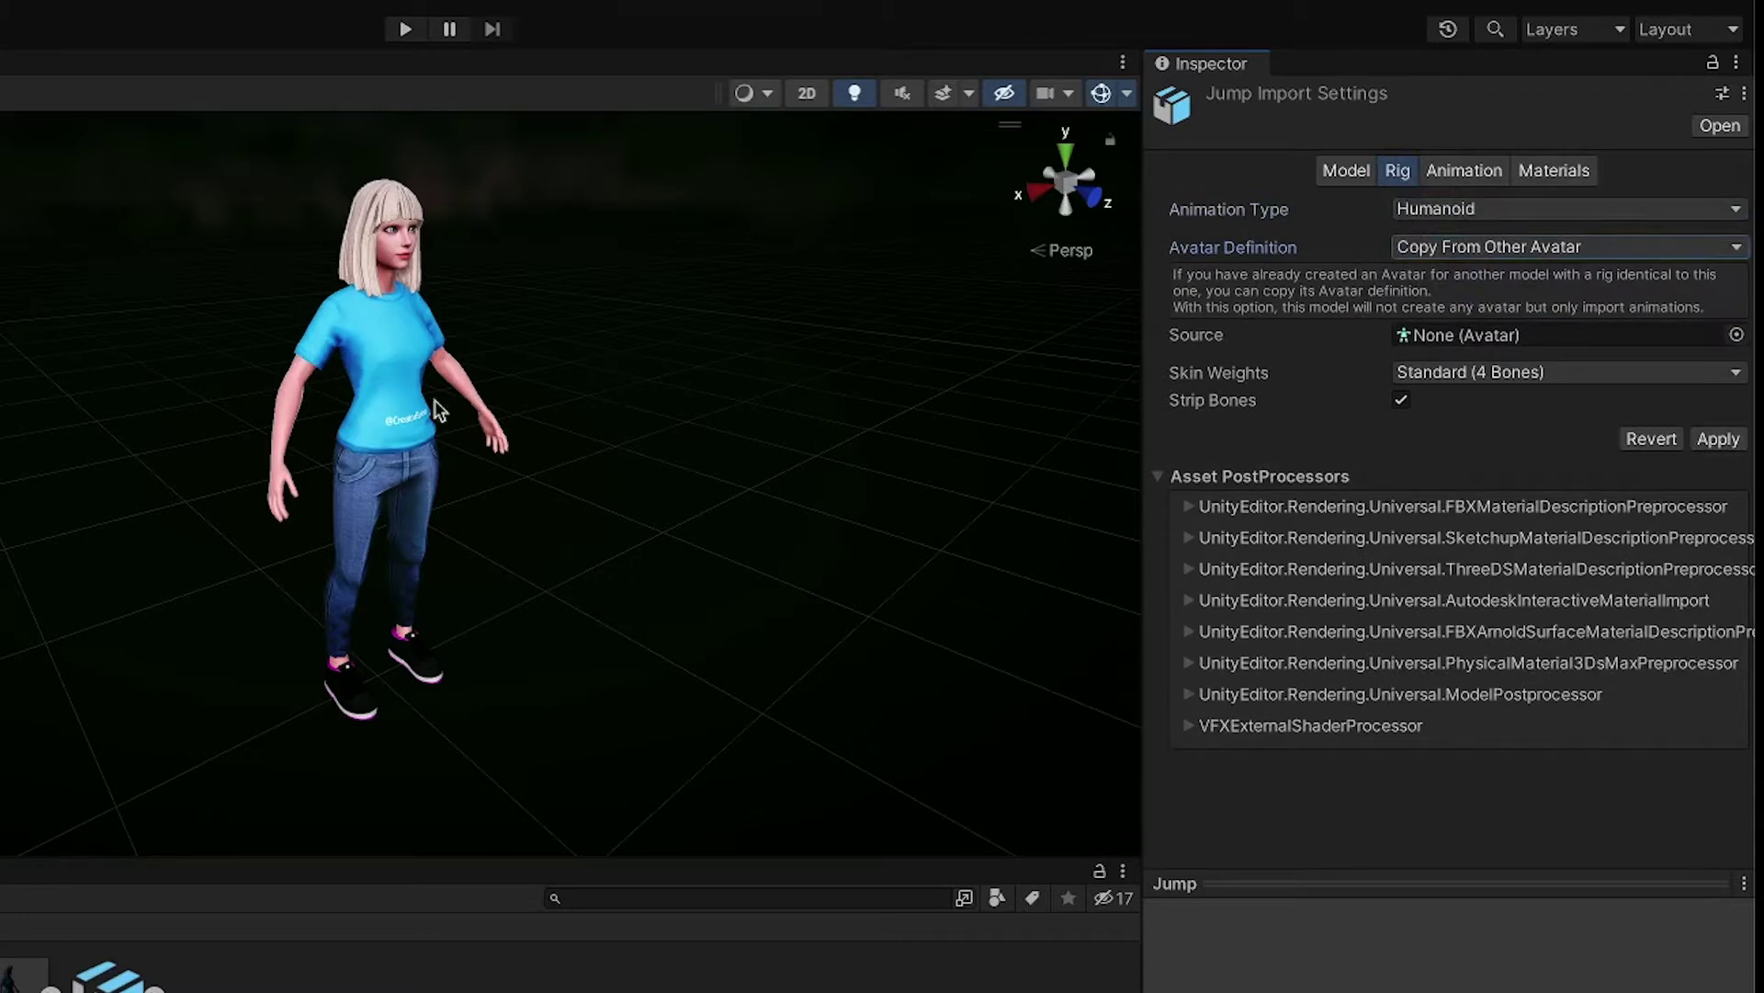
click(1736, 334)
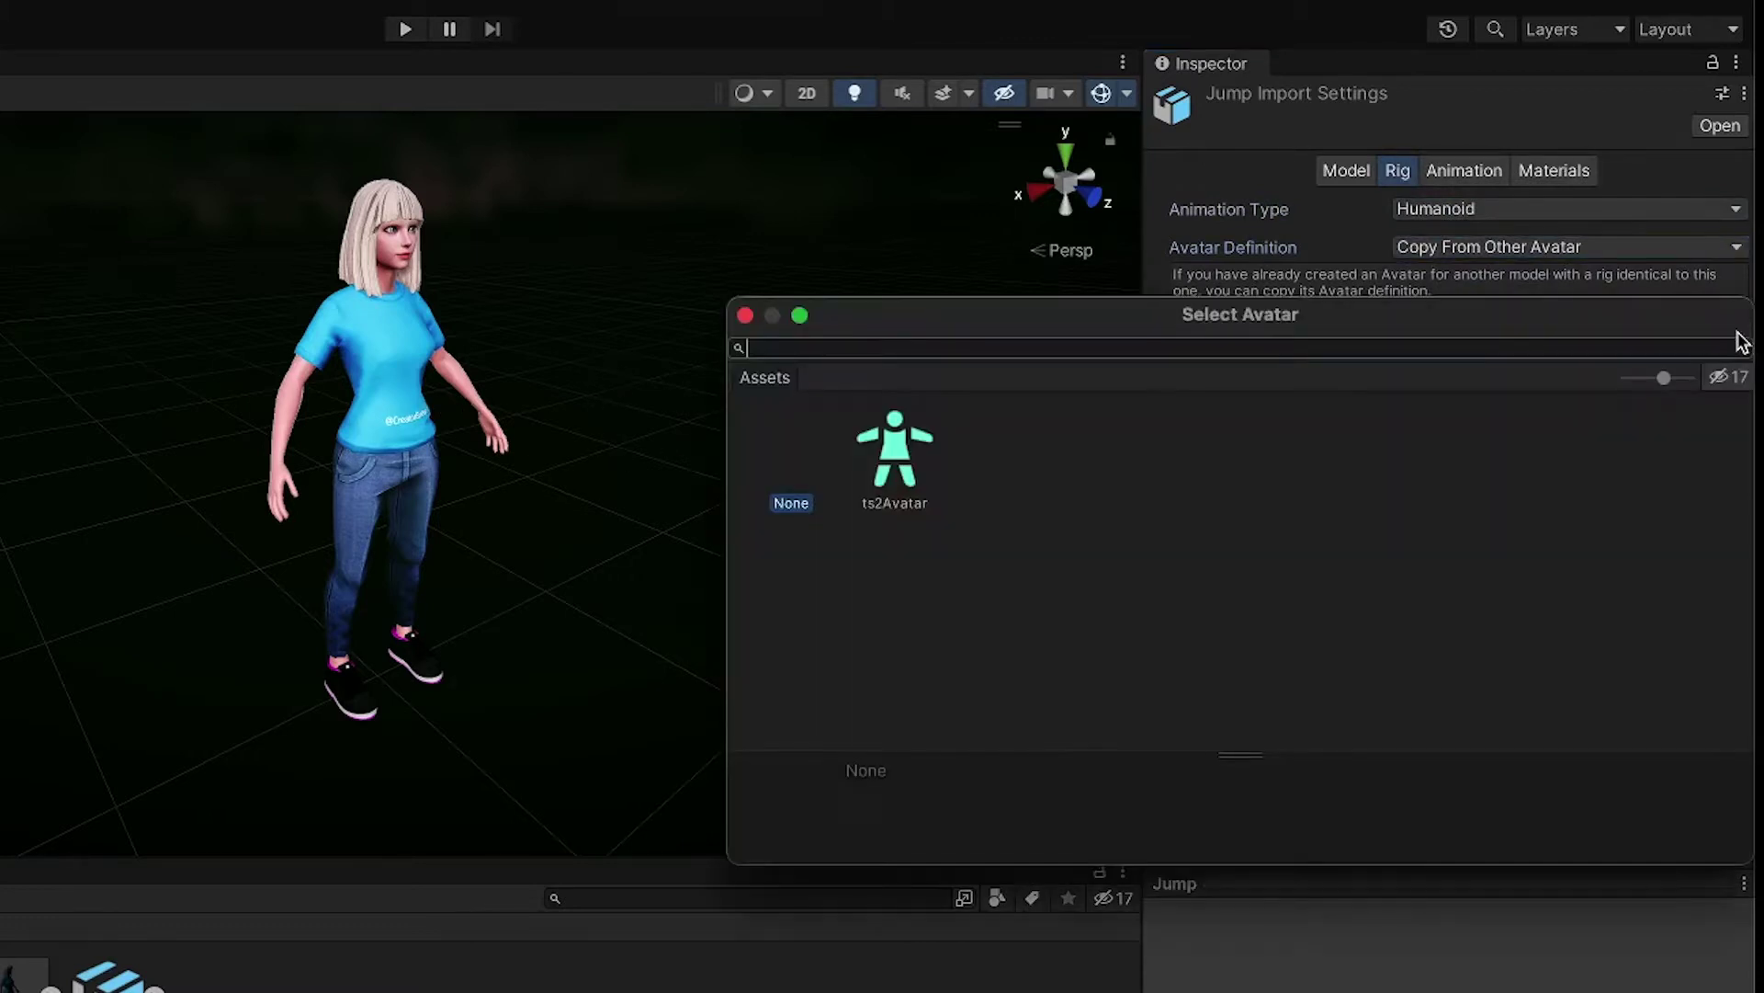
double_click(894, 469)
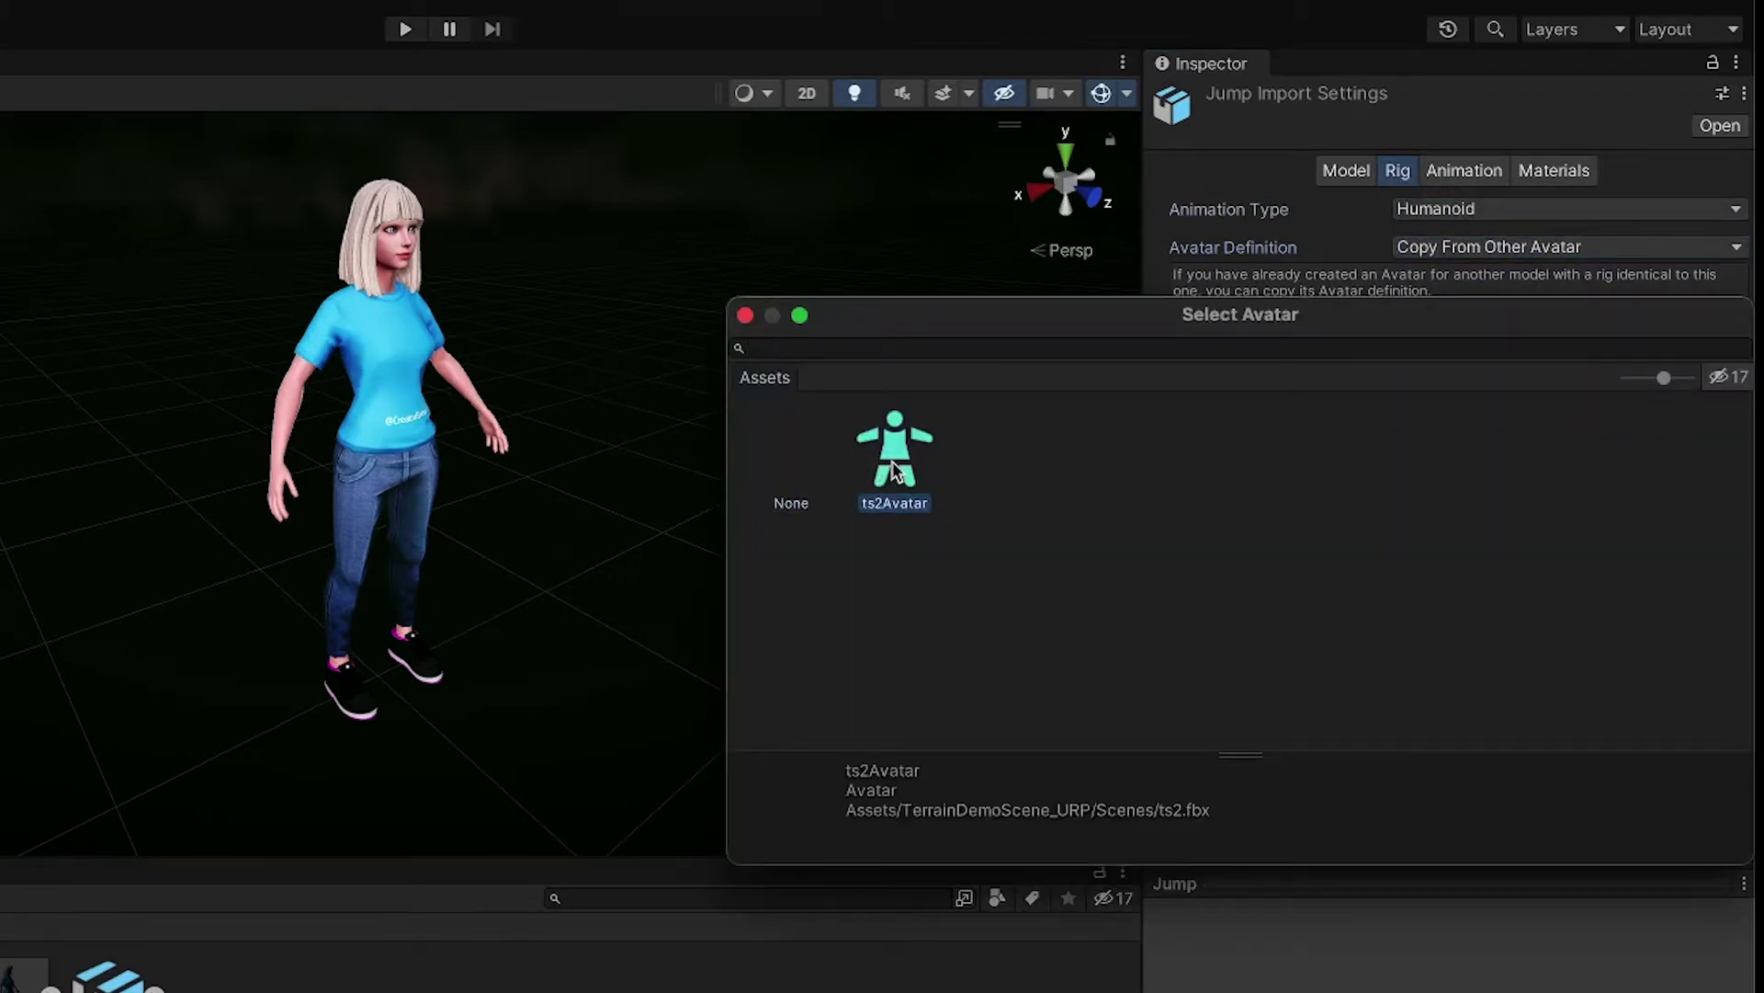
click(1726, 442)
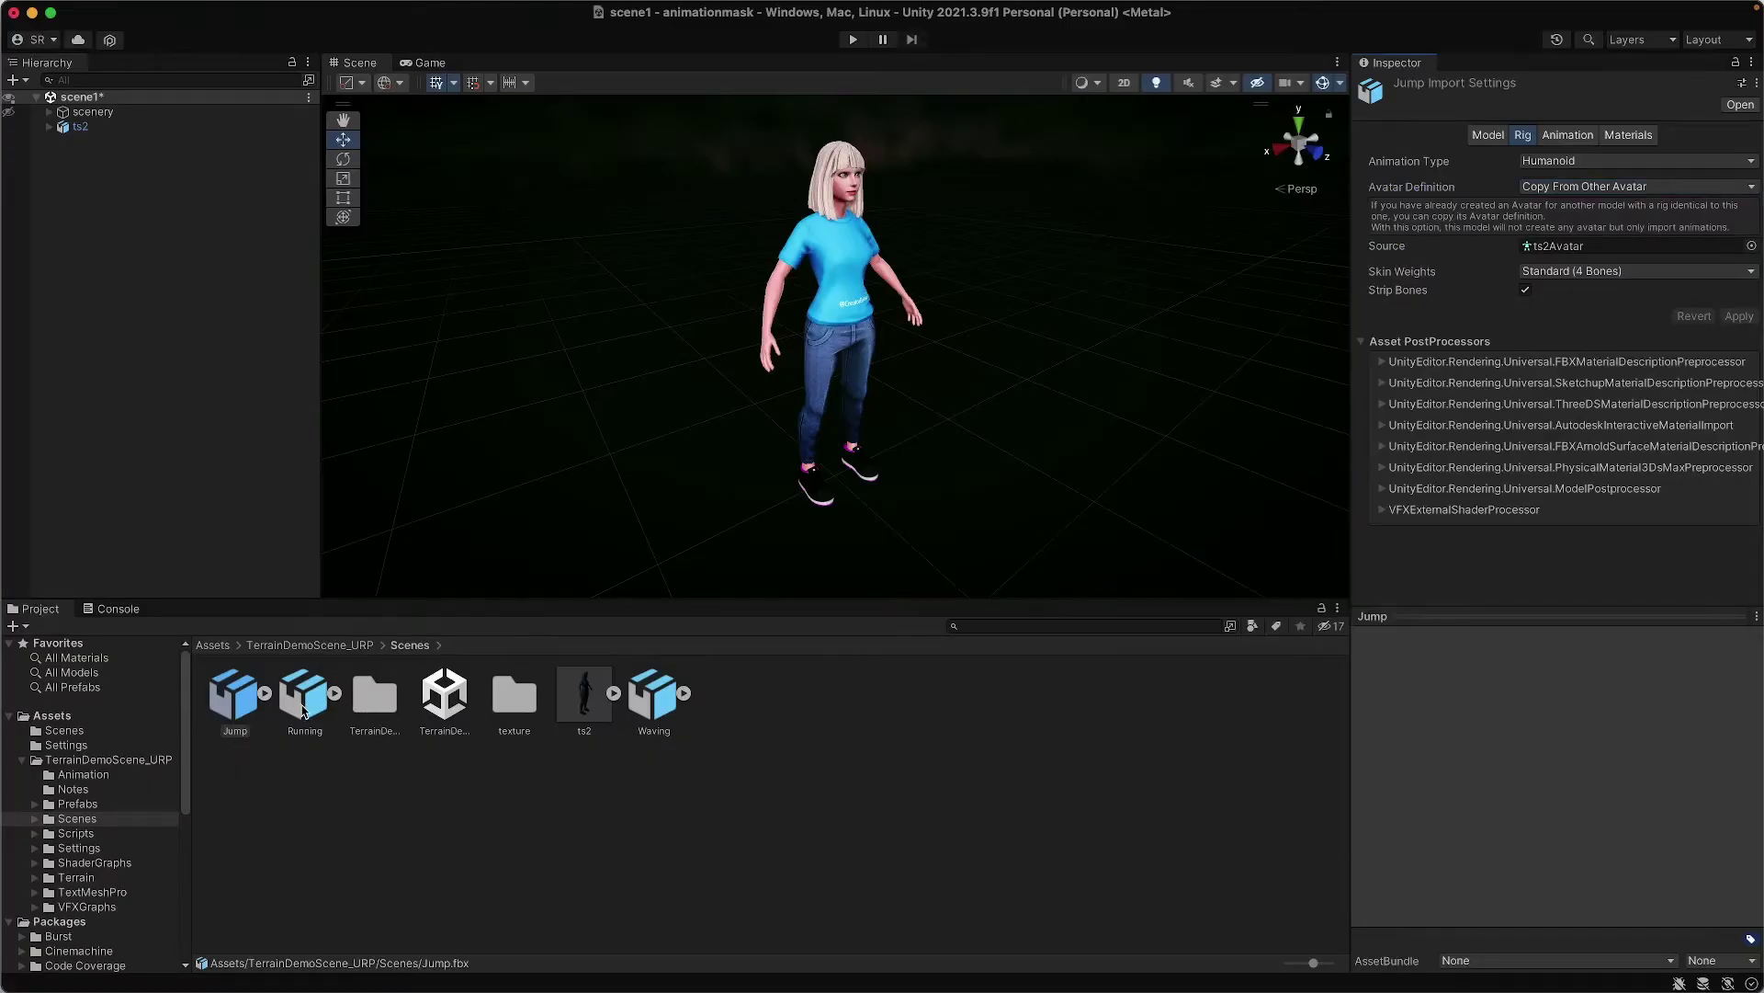
Rename the Running clip to 'run' and enable Loop Time
click(304, 706)
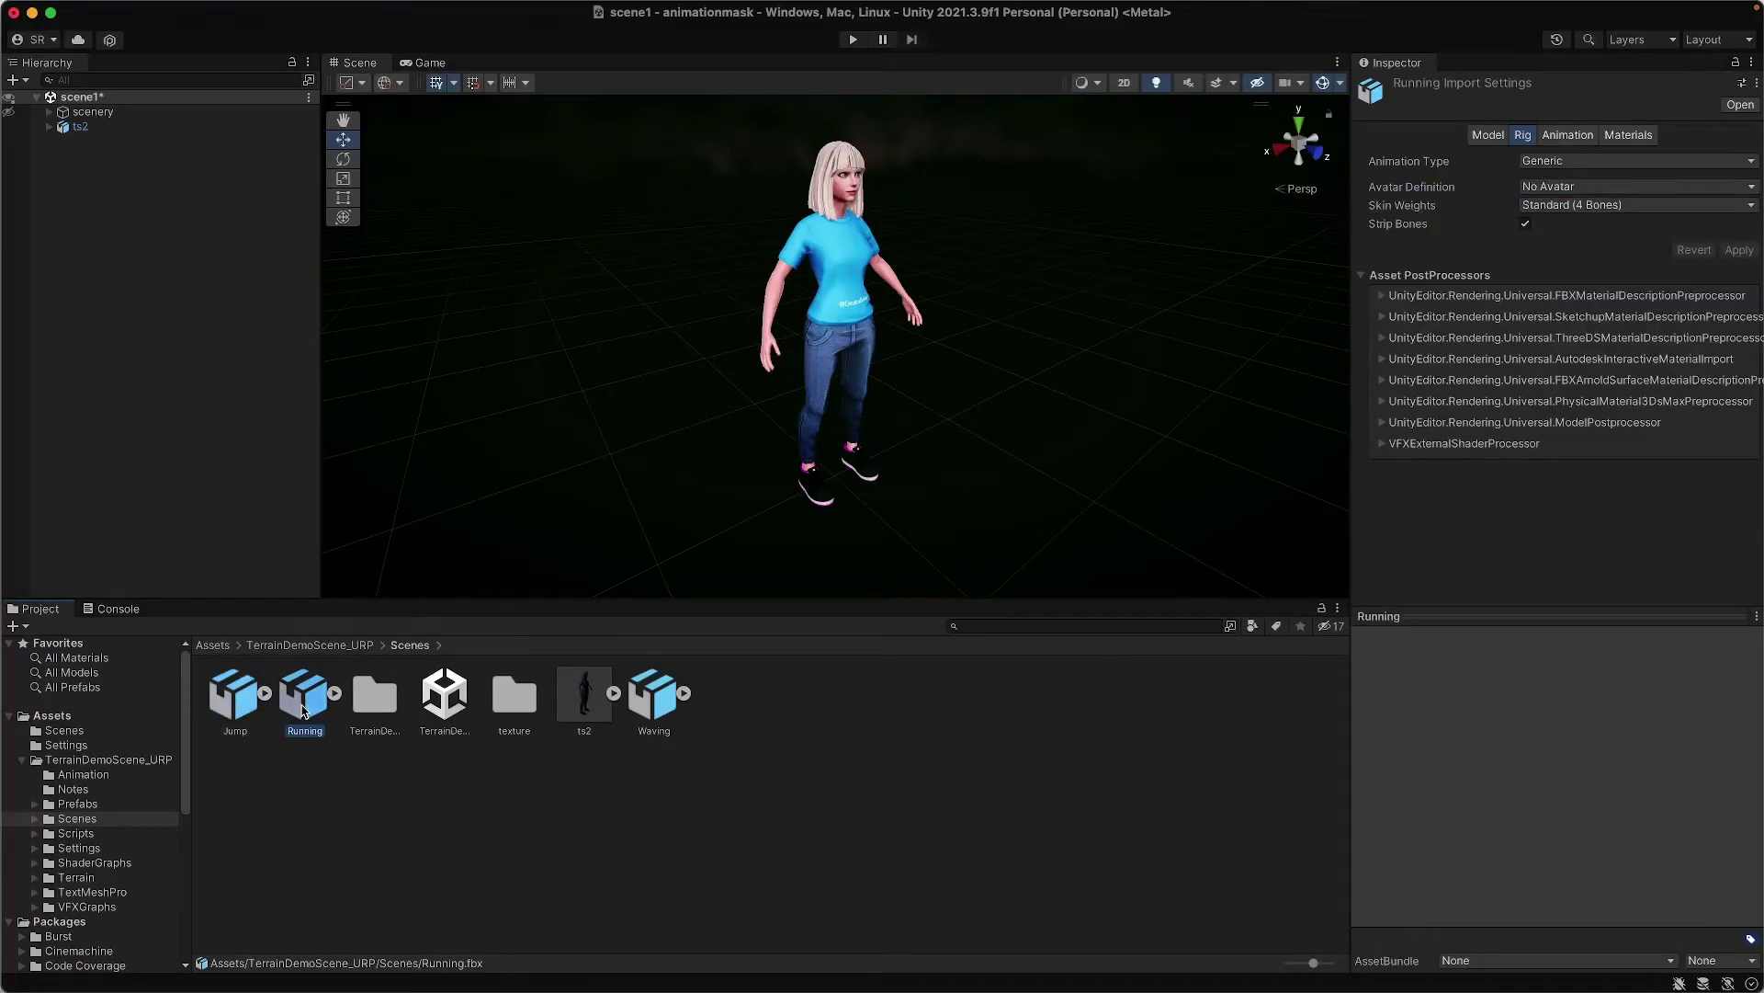
click(1631, 138)
click(1570, 136)
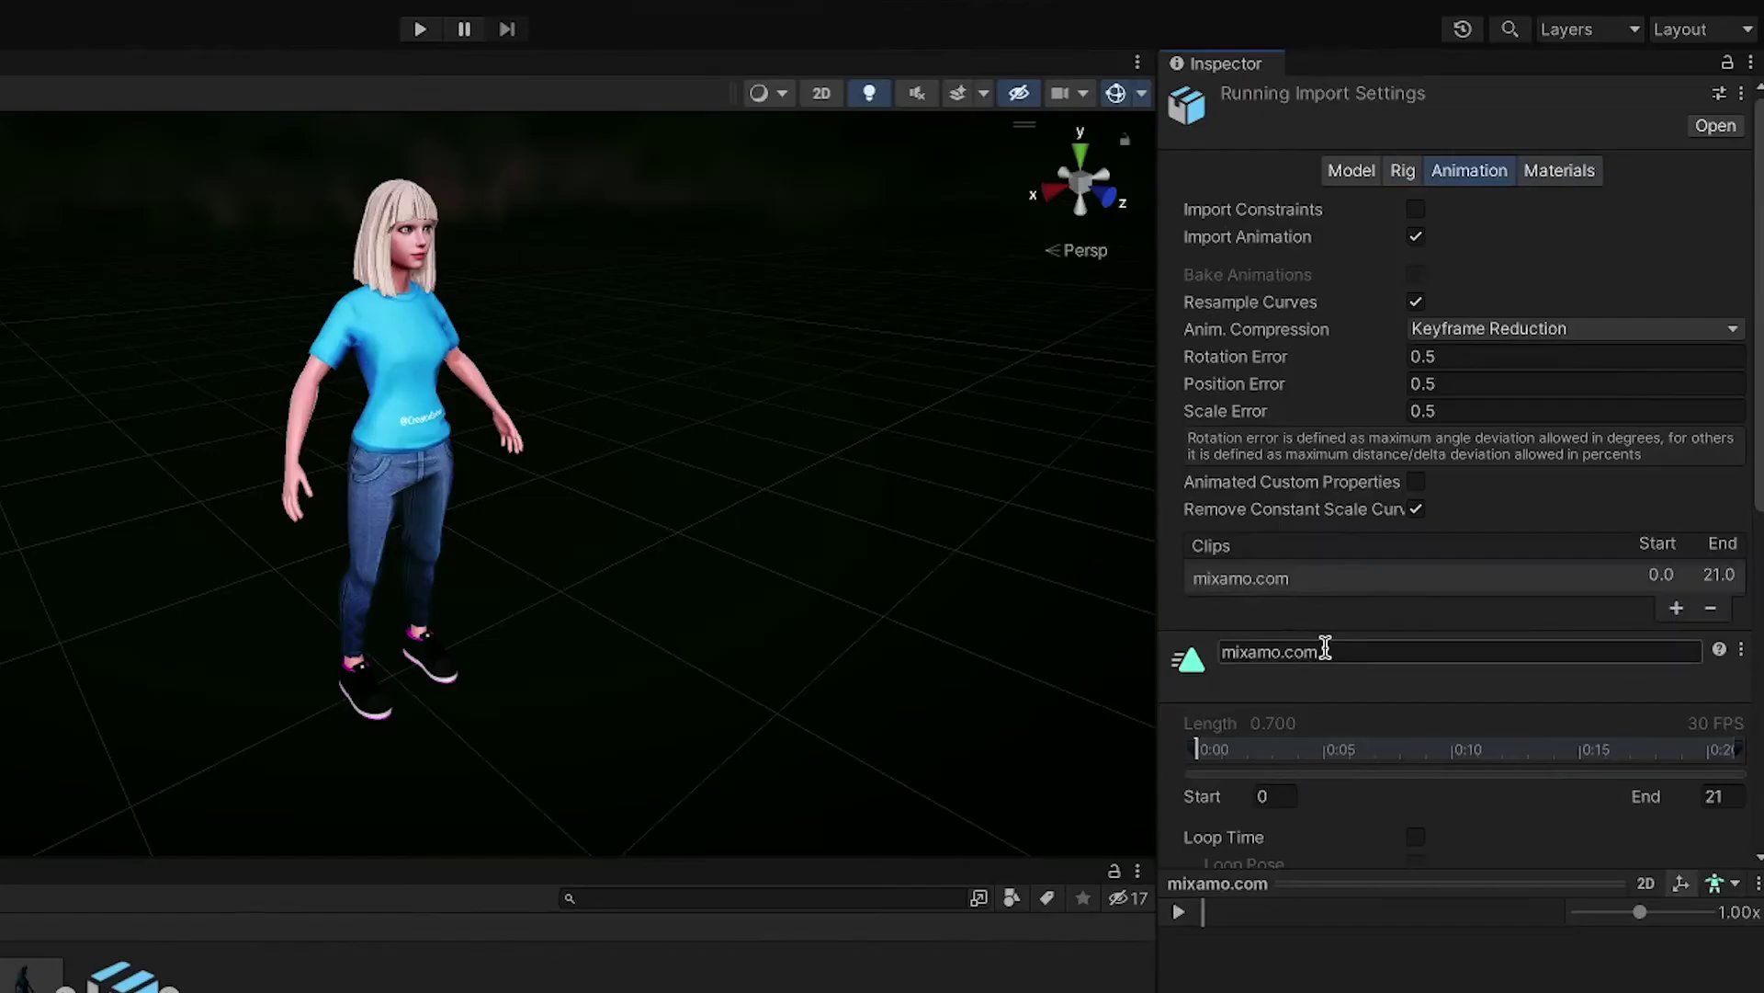
click(1325, 649)
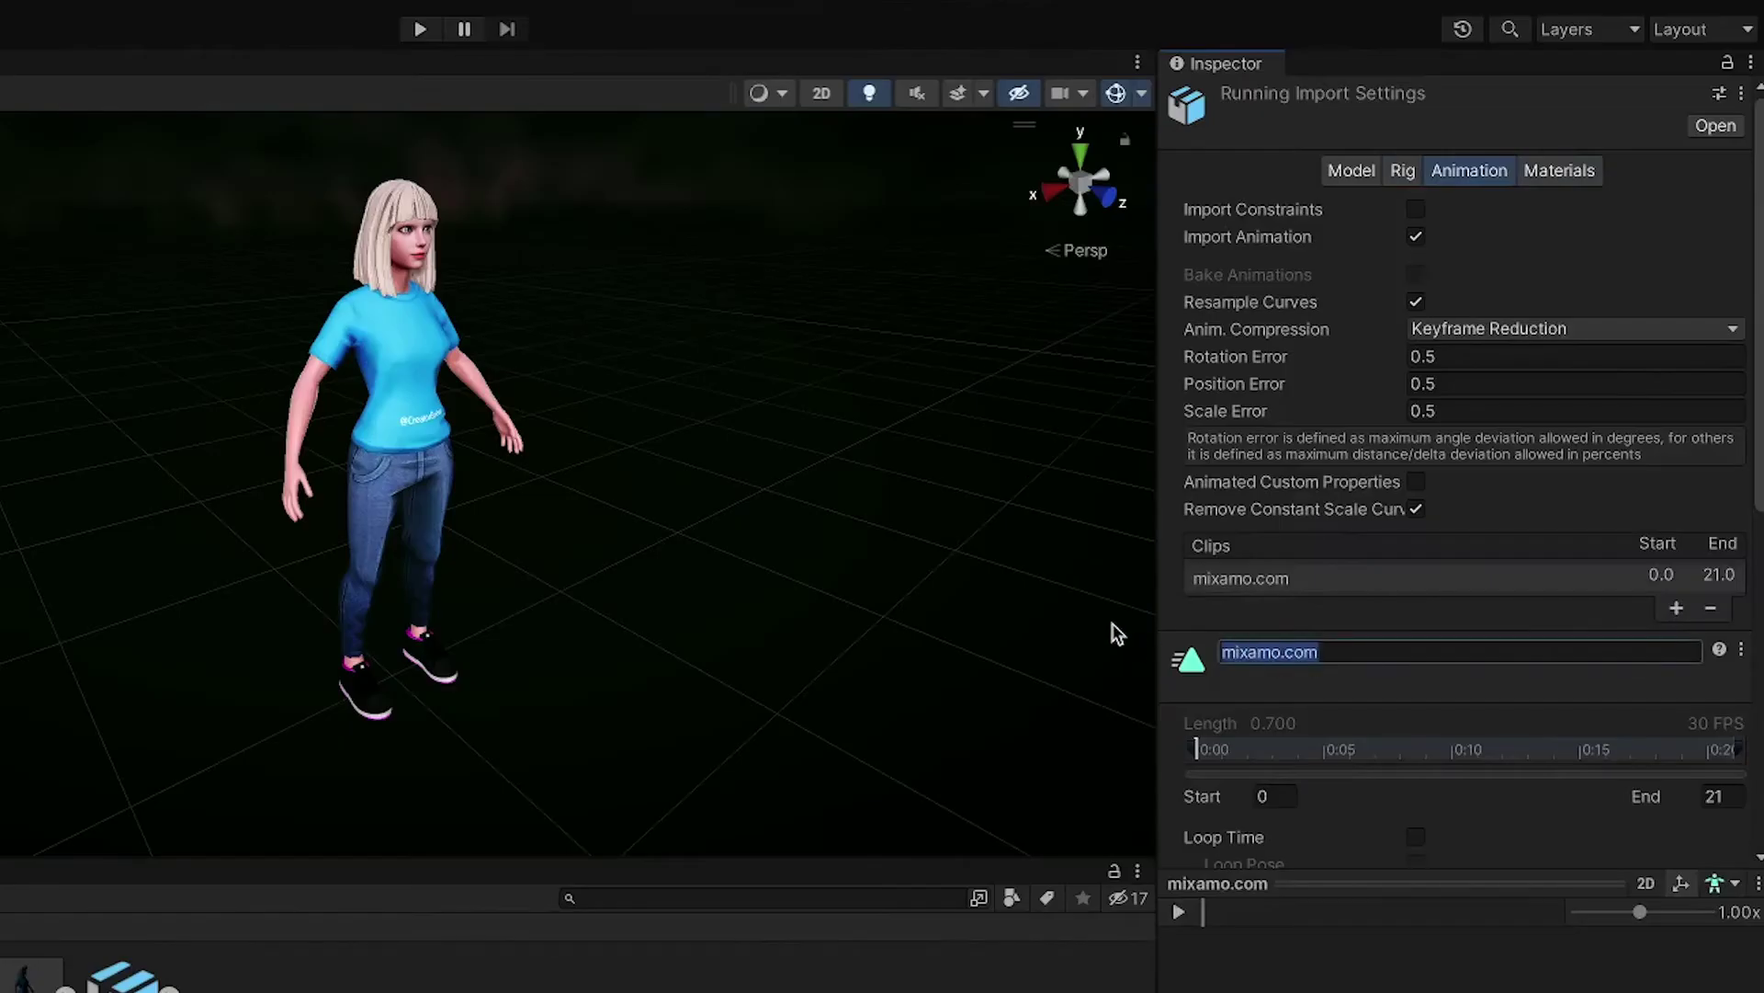
text(run)
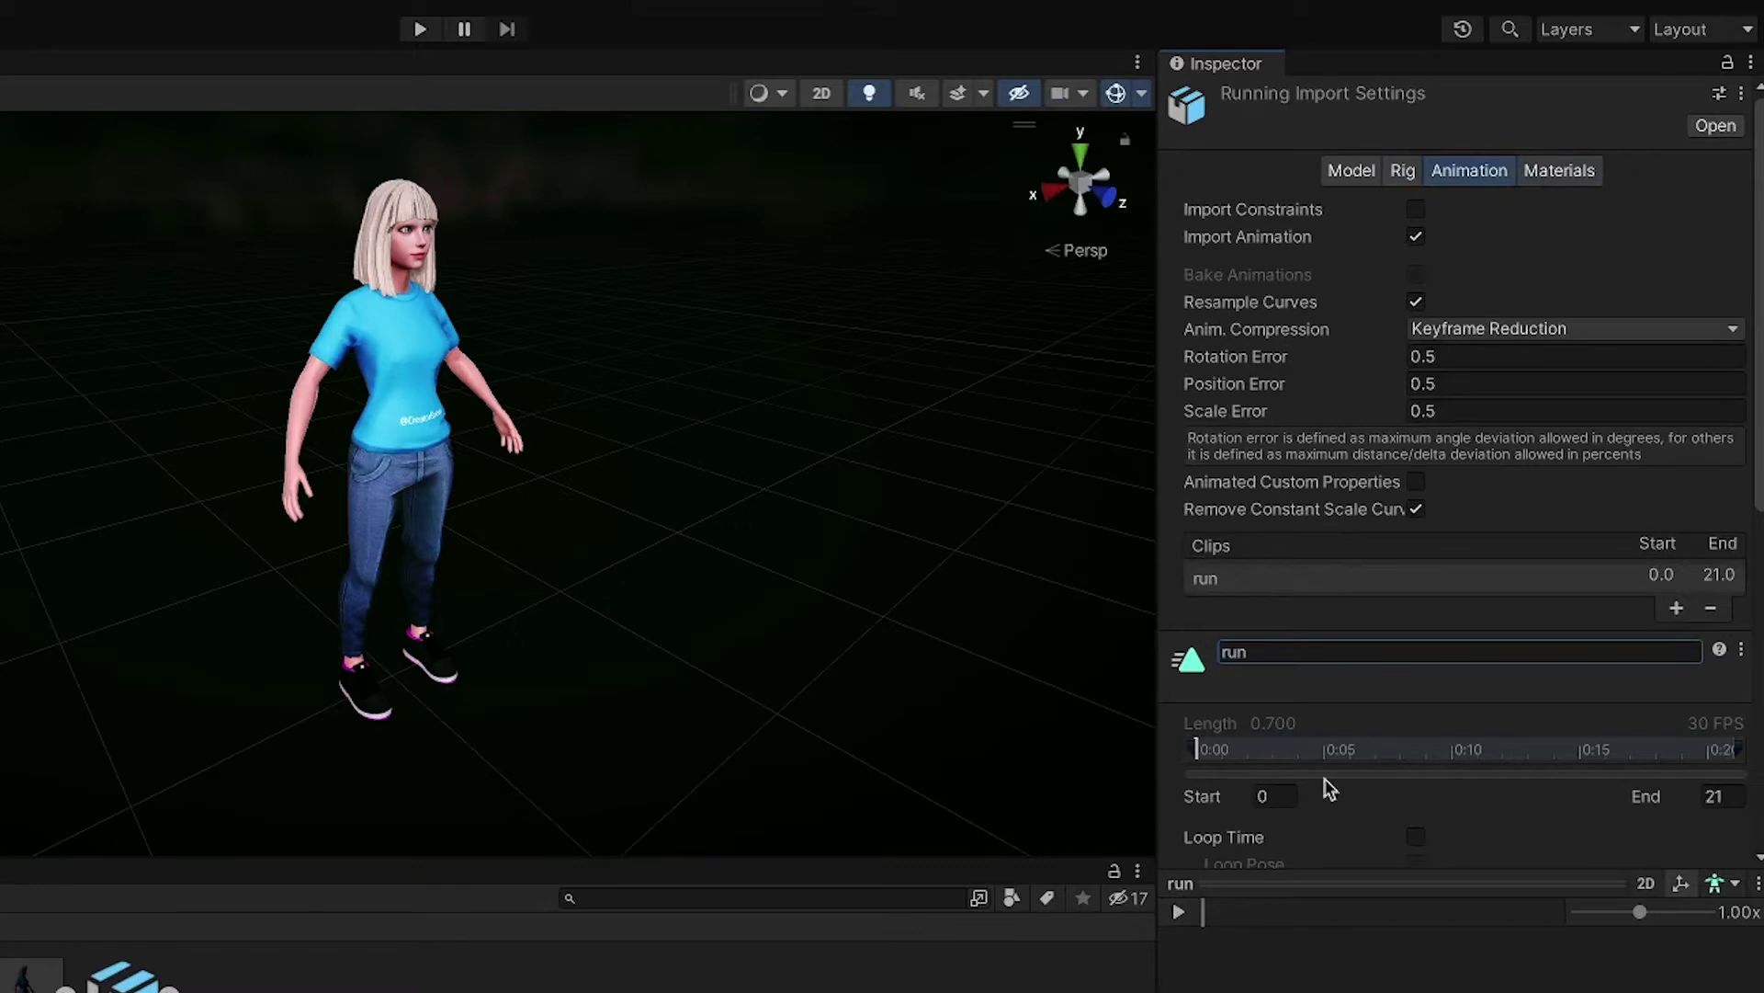
click(1416, 838)
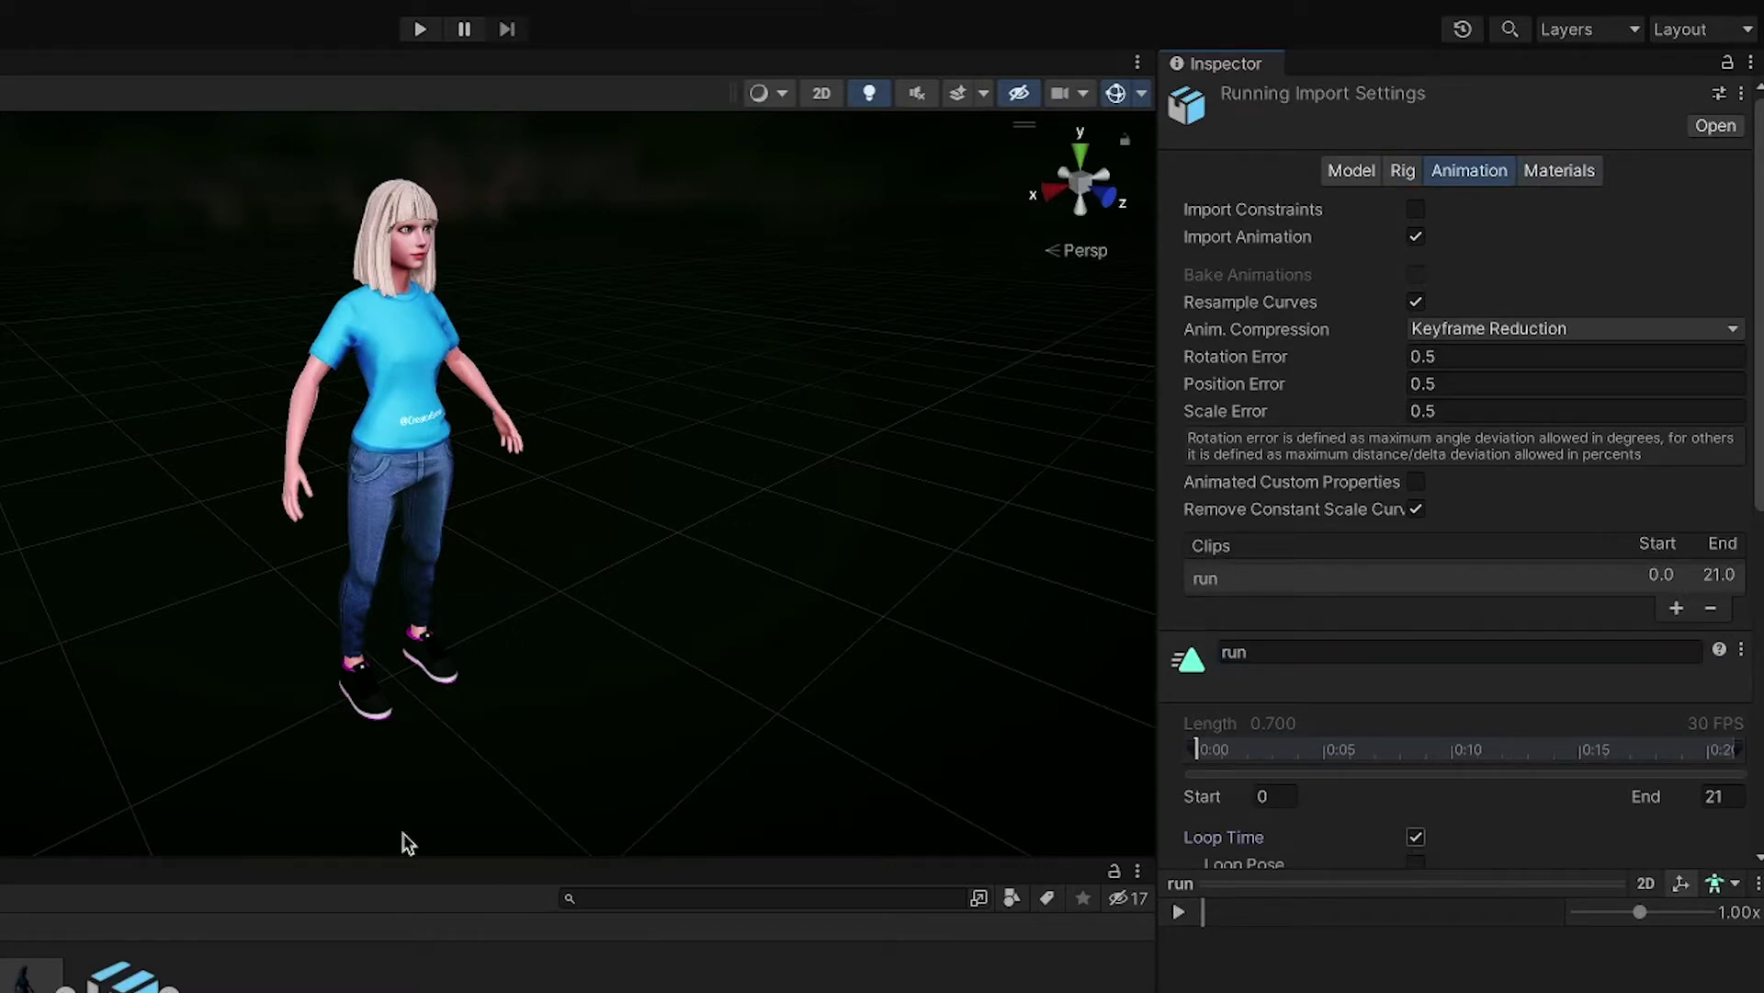
Apply a Humanoid rig to Running, copying its avatar from ts2Avatar
click(1402, 171)
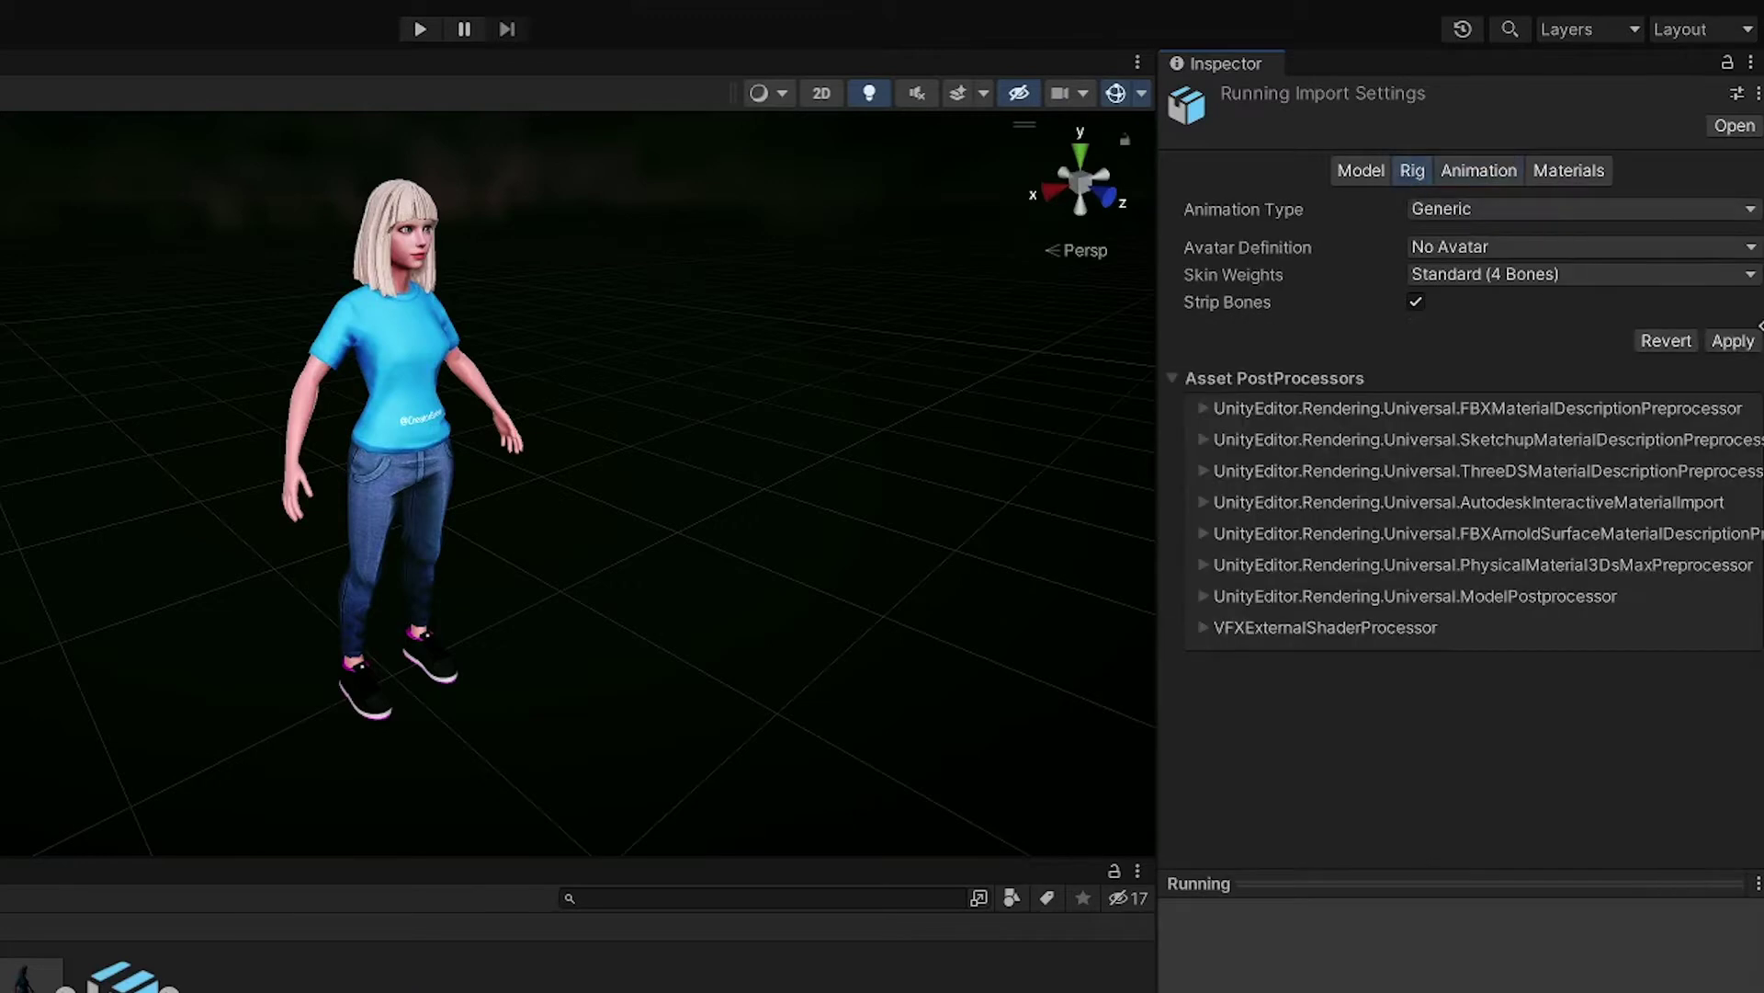
click(1487, 210)
click(1489, 253)
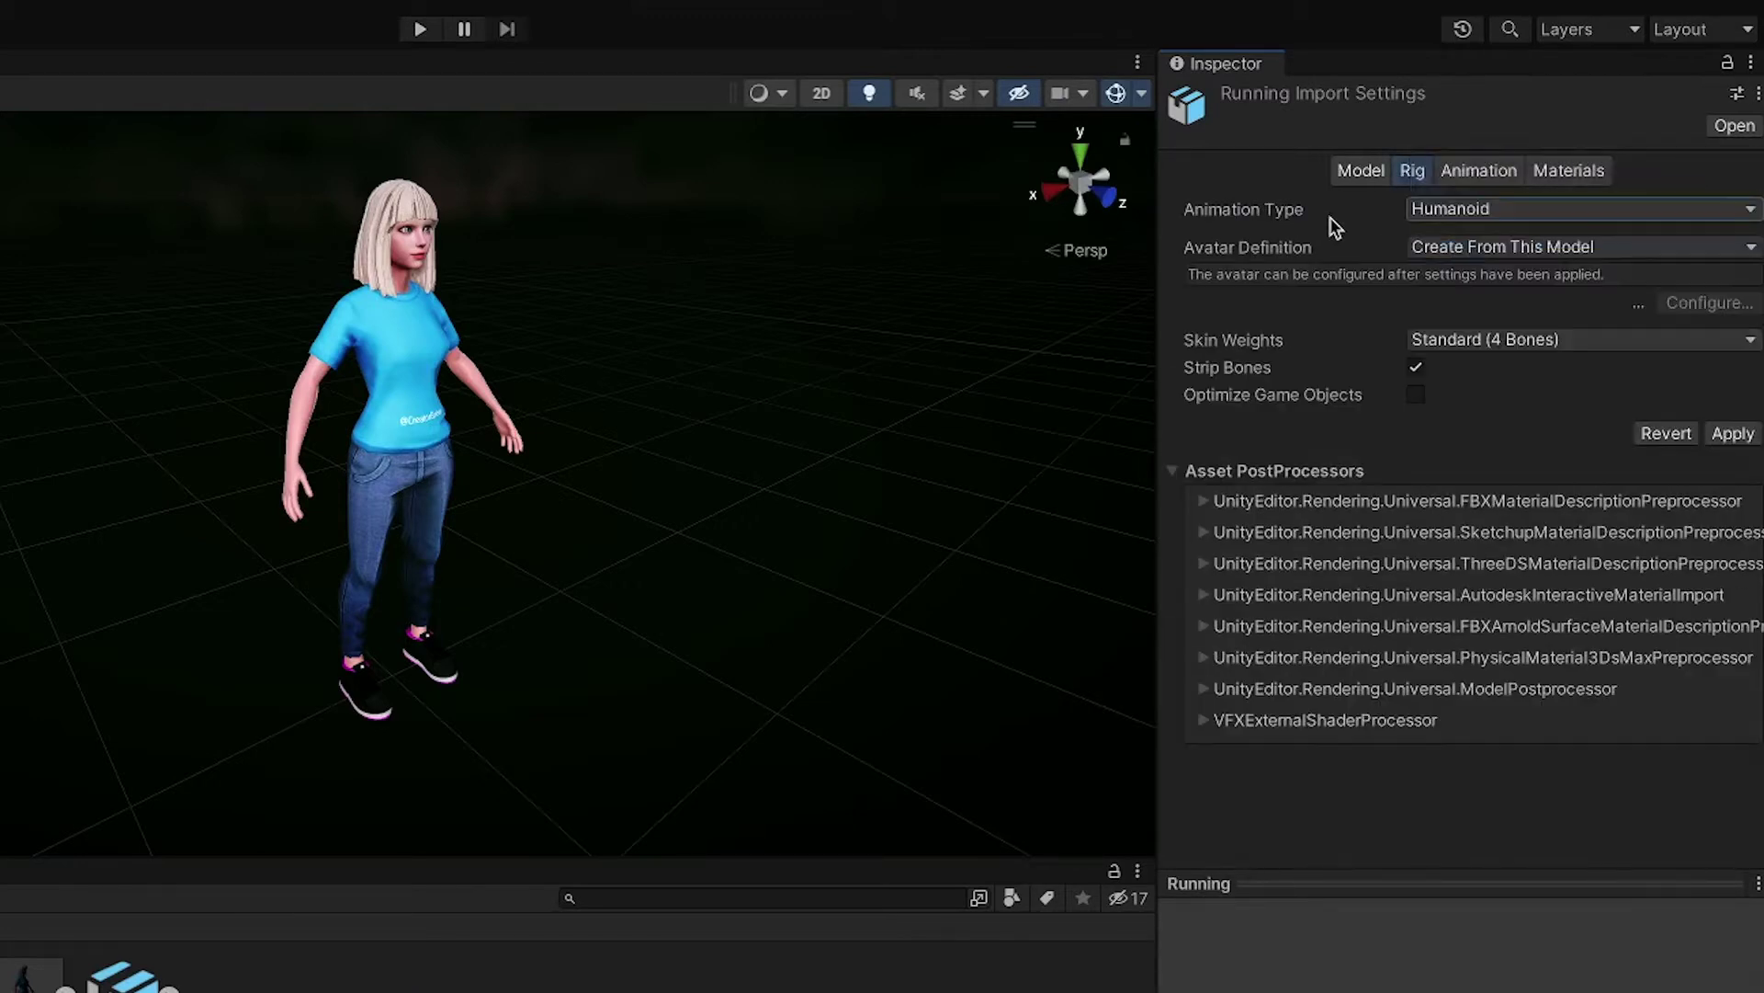
click(1493, 246)
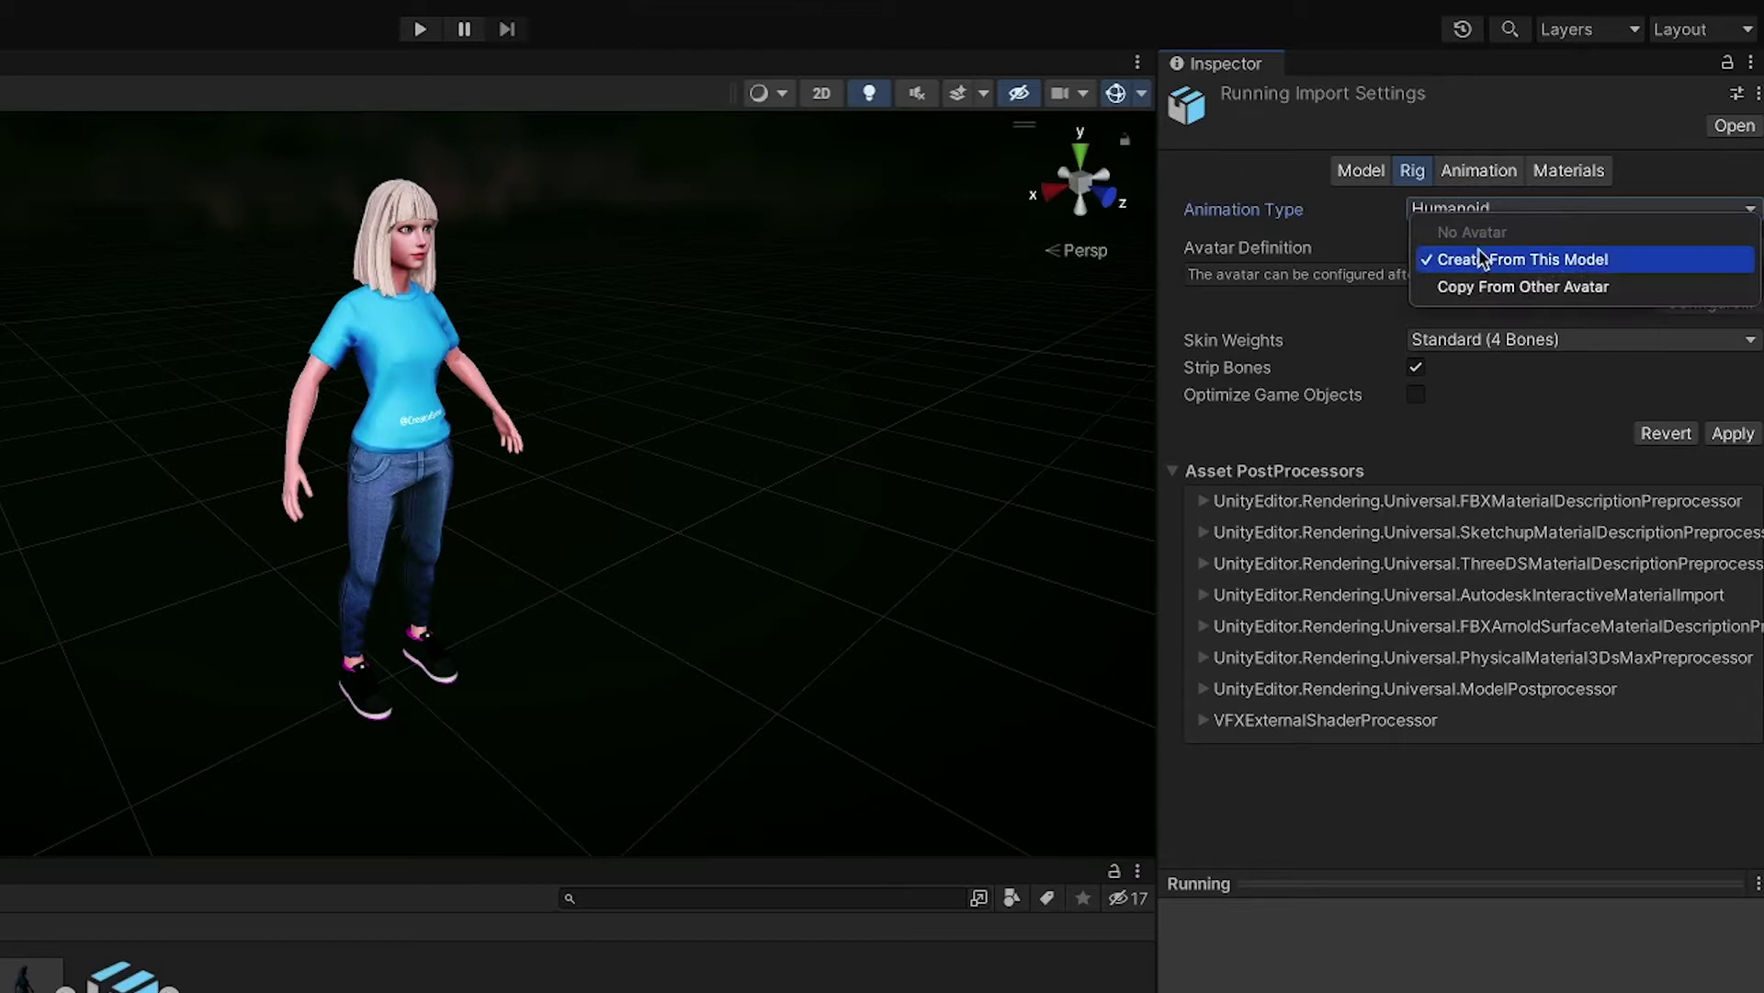
click(1508, 286)
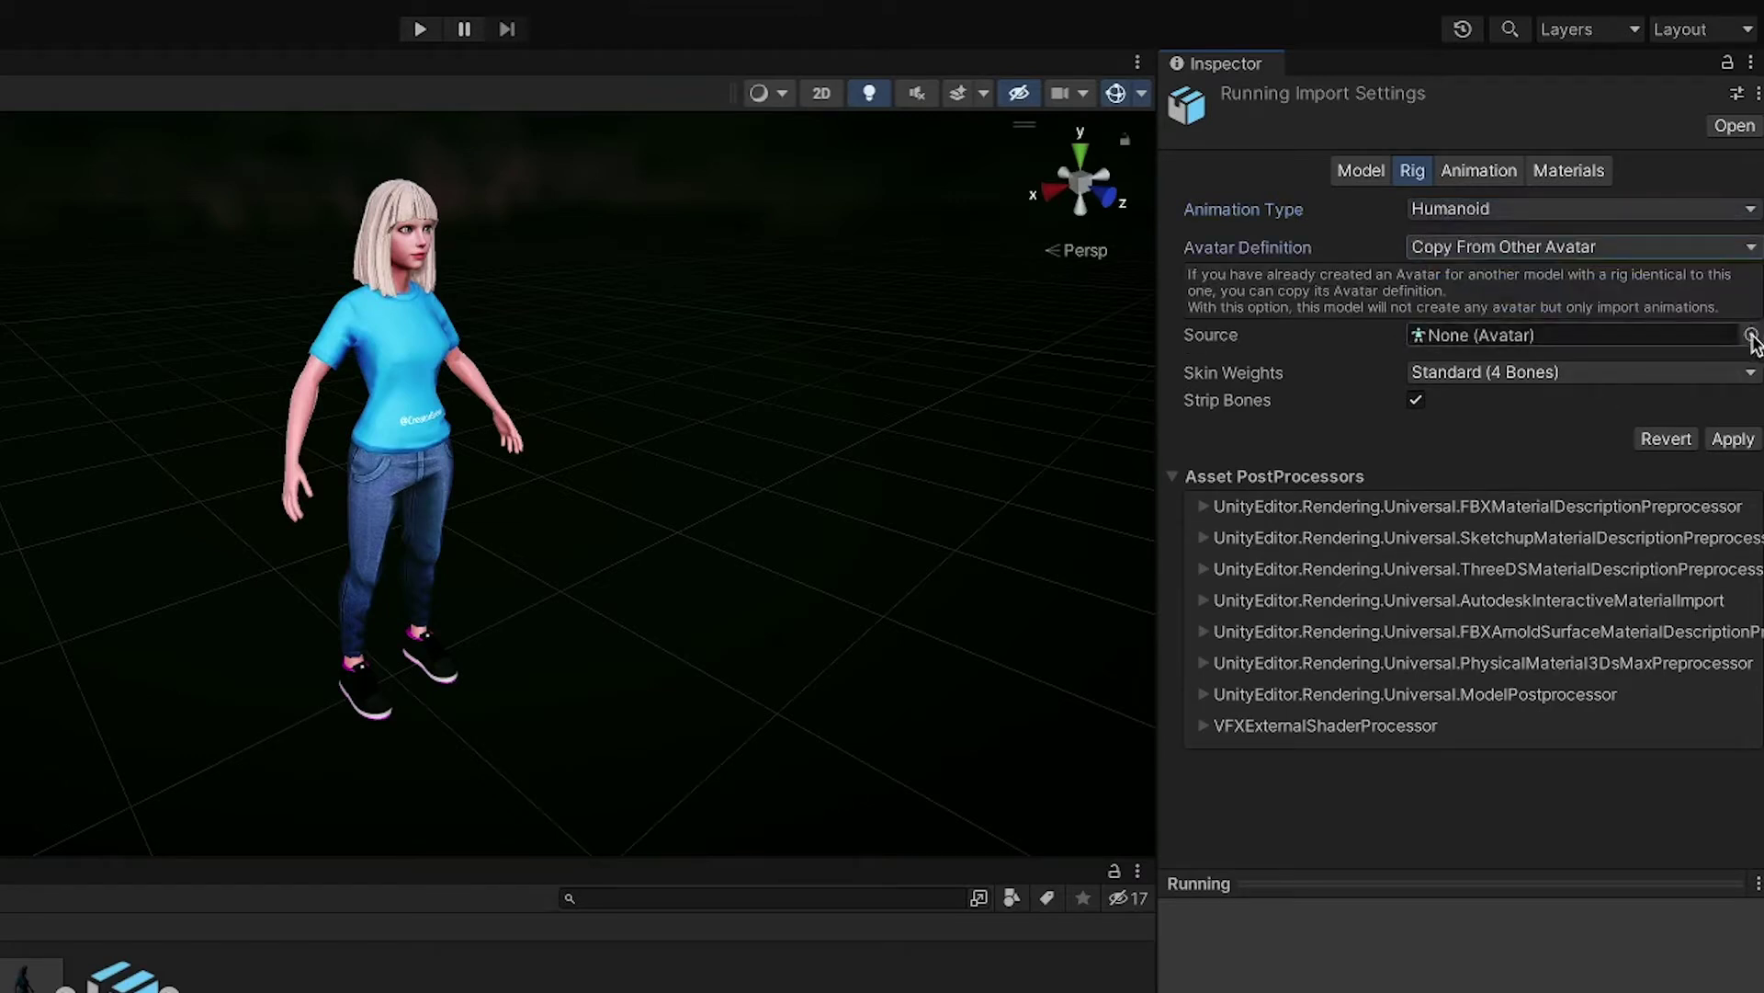
click(1752, 336)
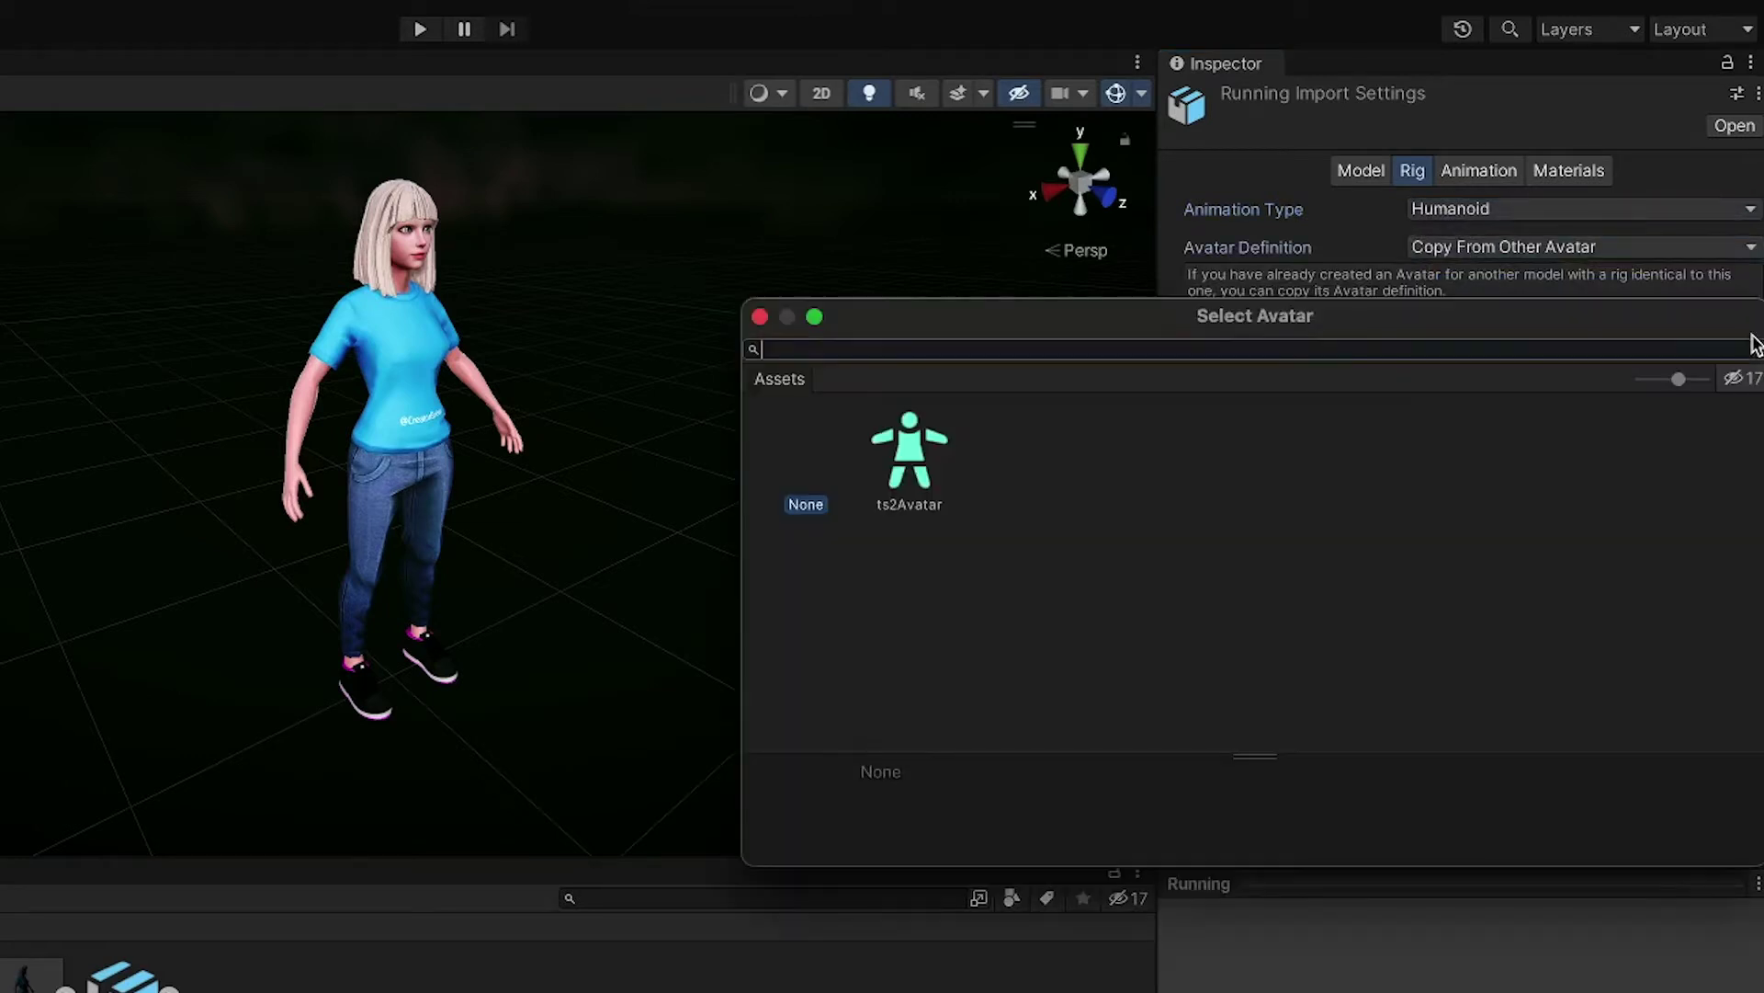
click(919, 471)
double_click(919, 470)
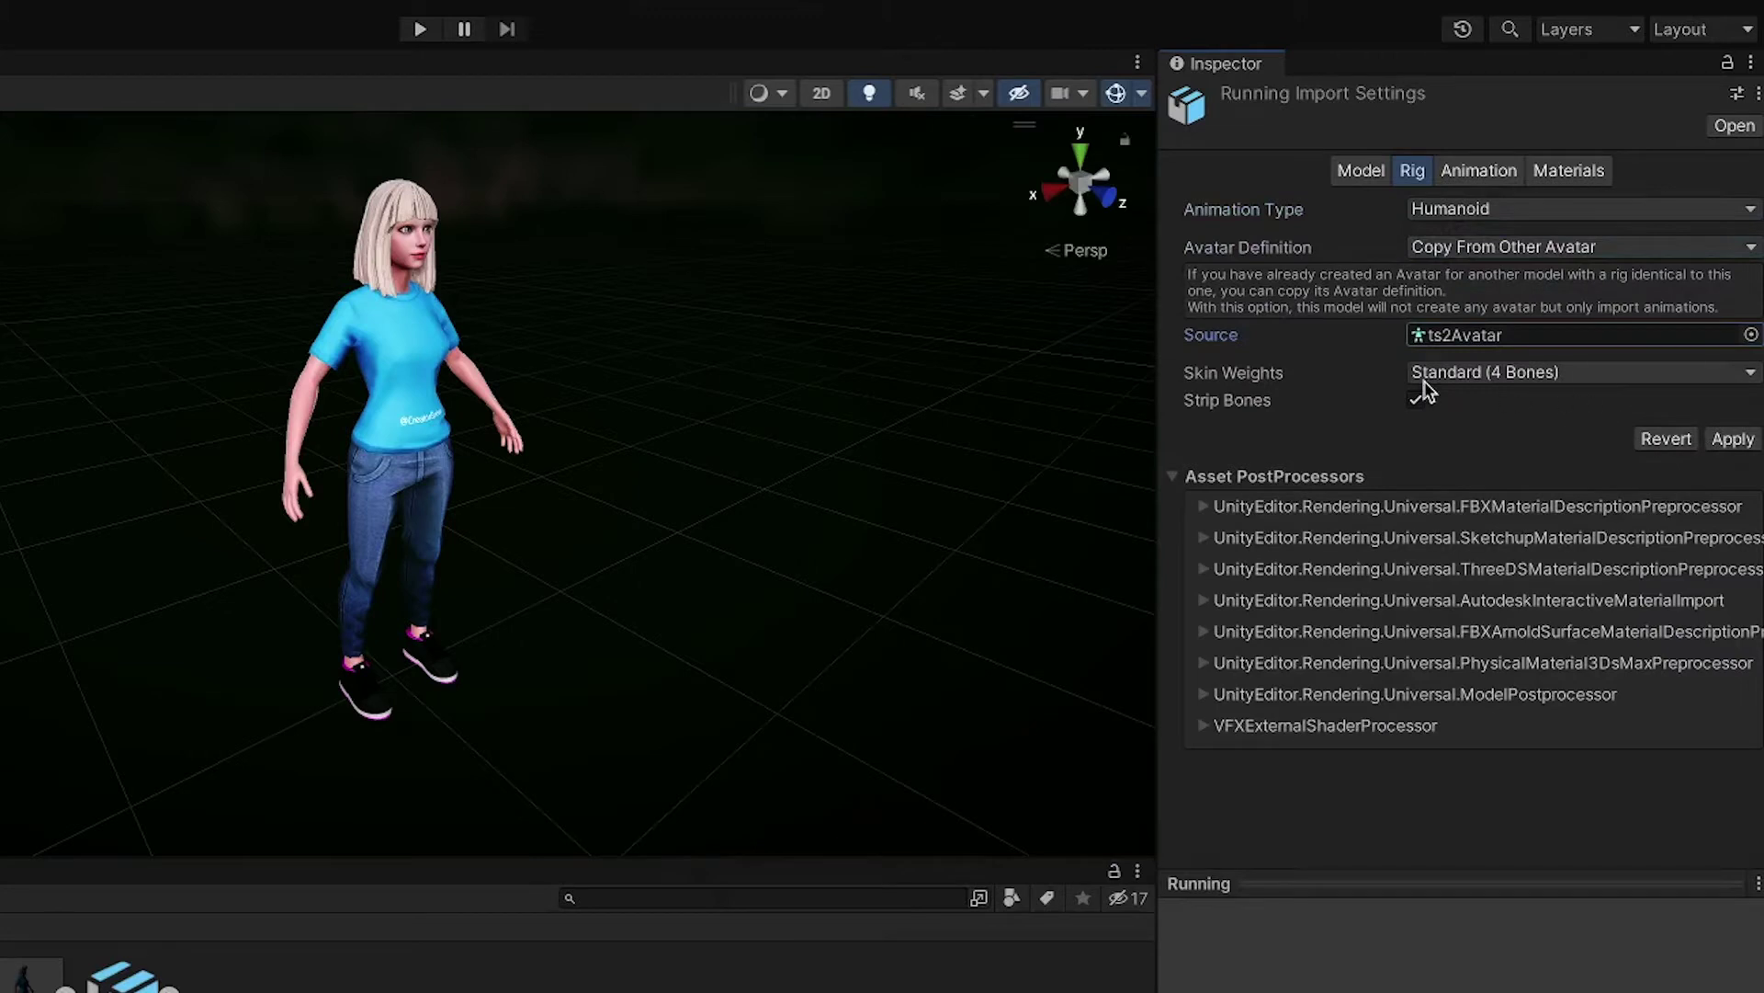
click(1722, 439)
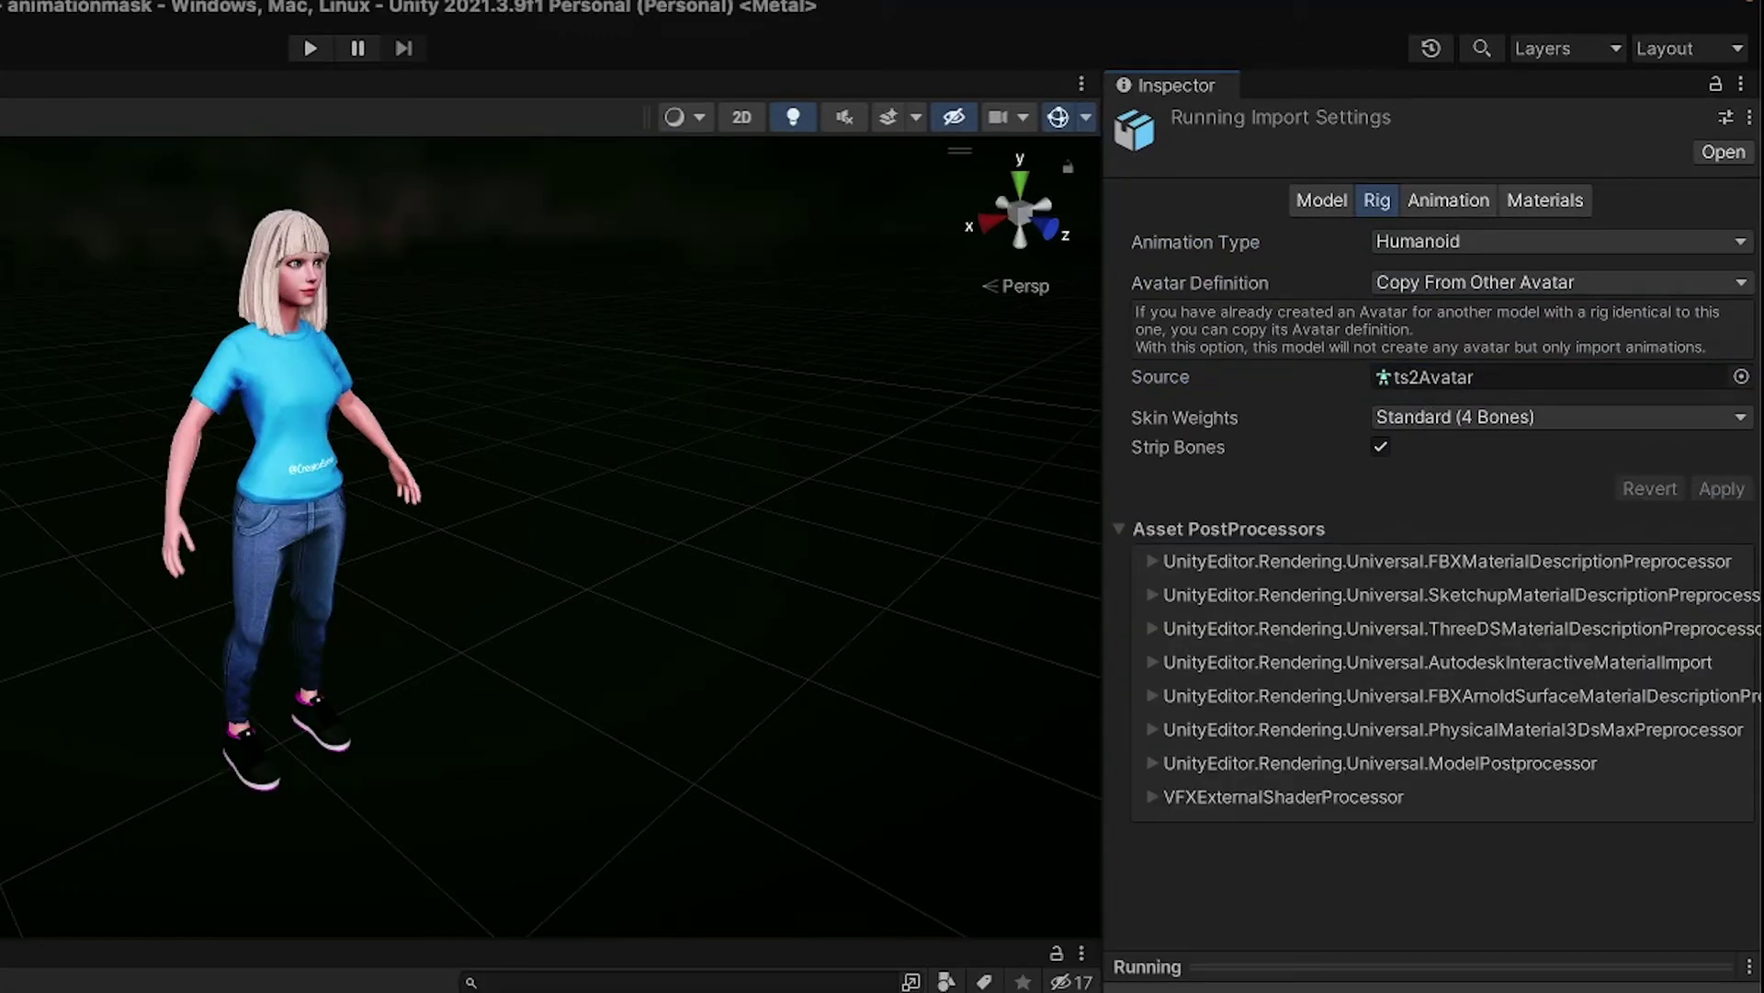
Rename the Waving clip to 'waving' and make it loop
key(Down)
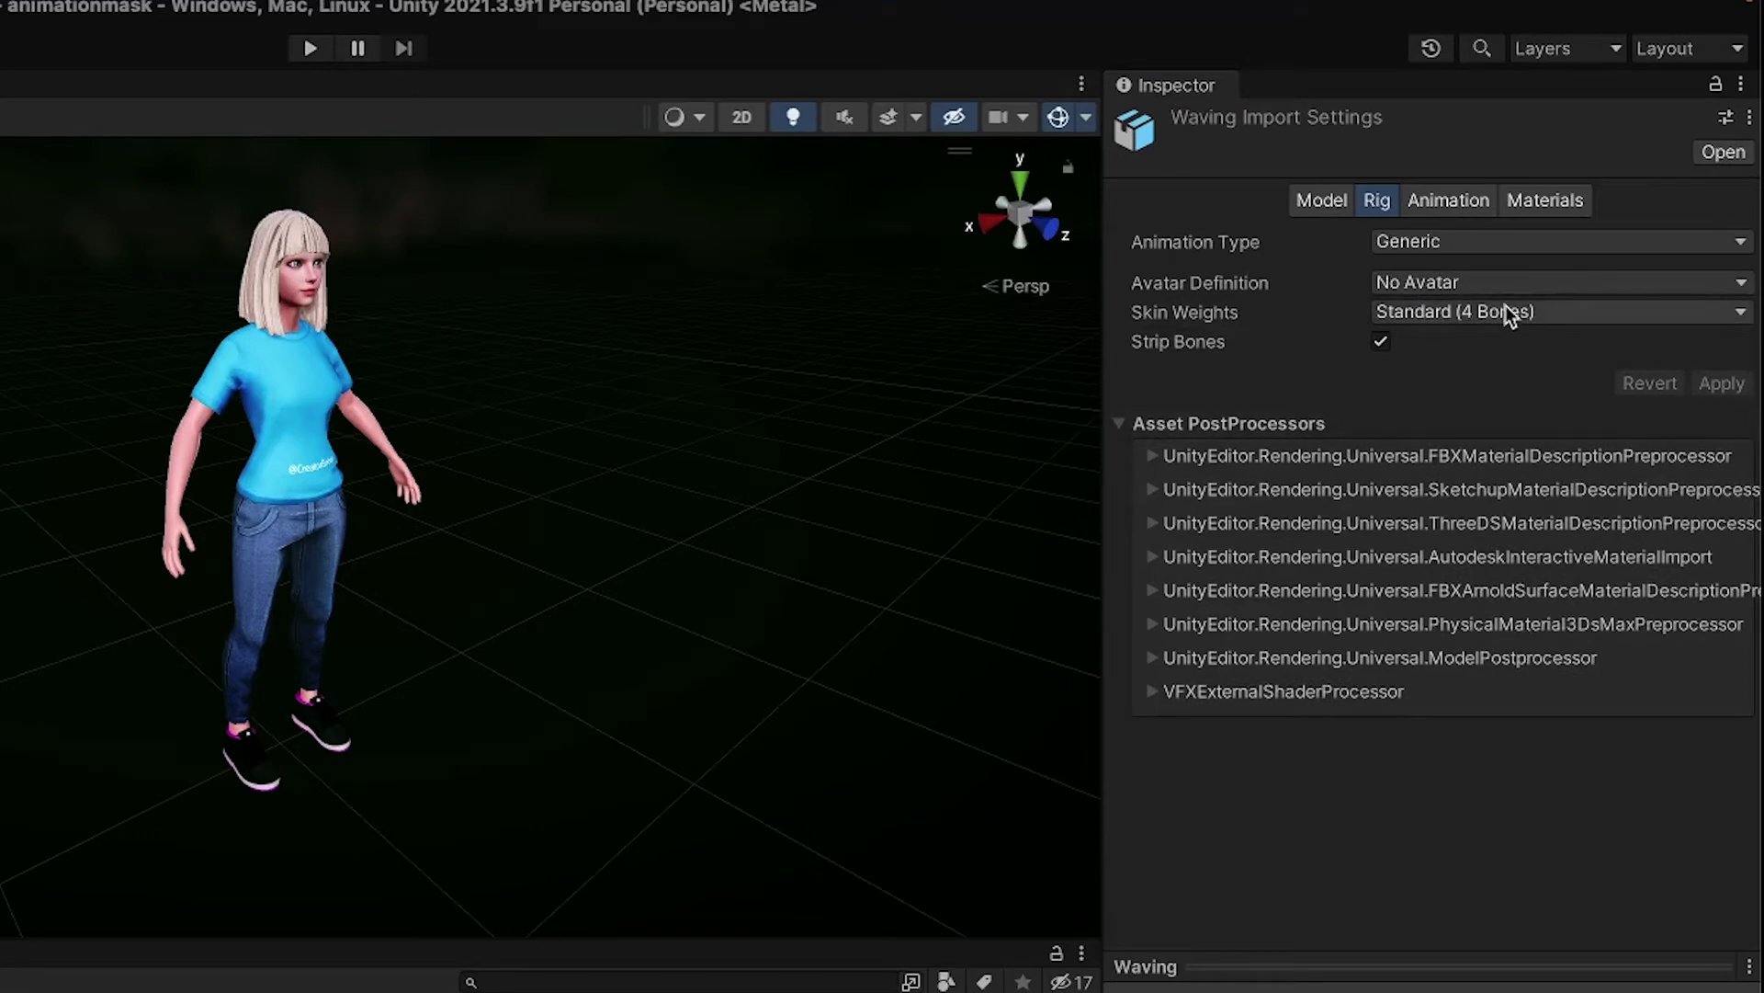
click(1530, 204)
click(1461, 202)
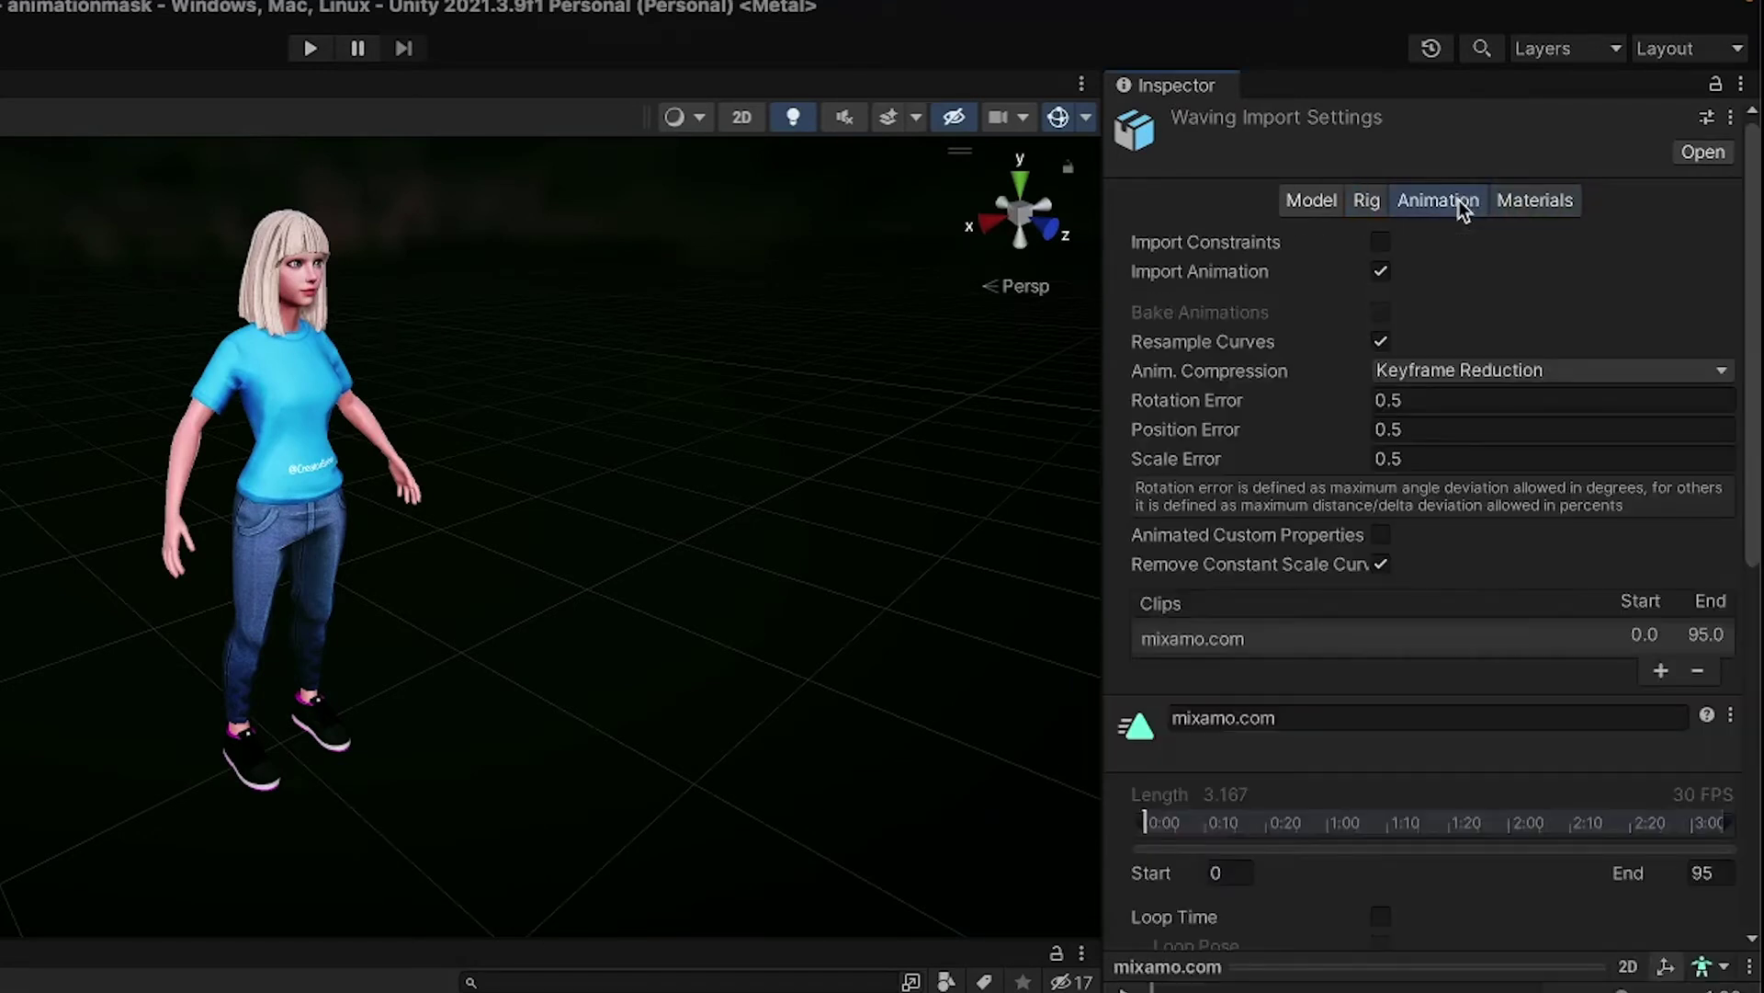
click(1217, 721)
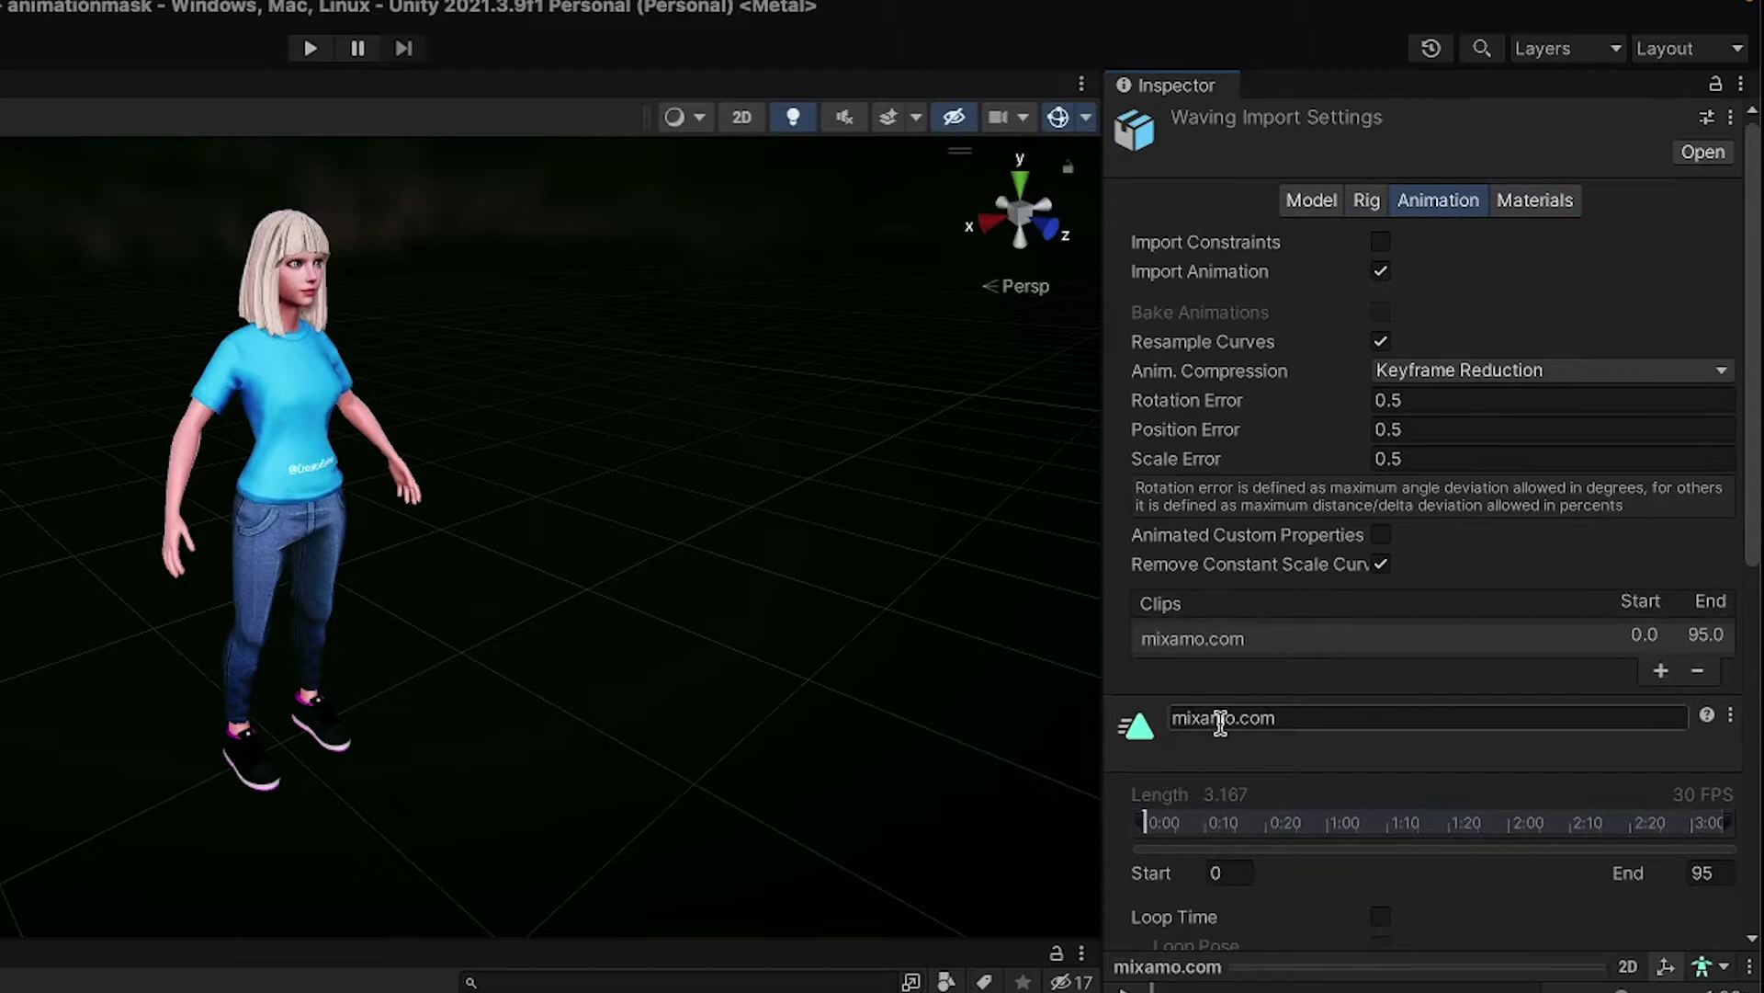
text(waving)
key(Return)
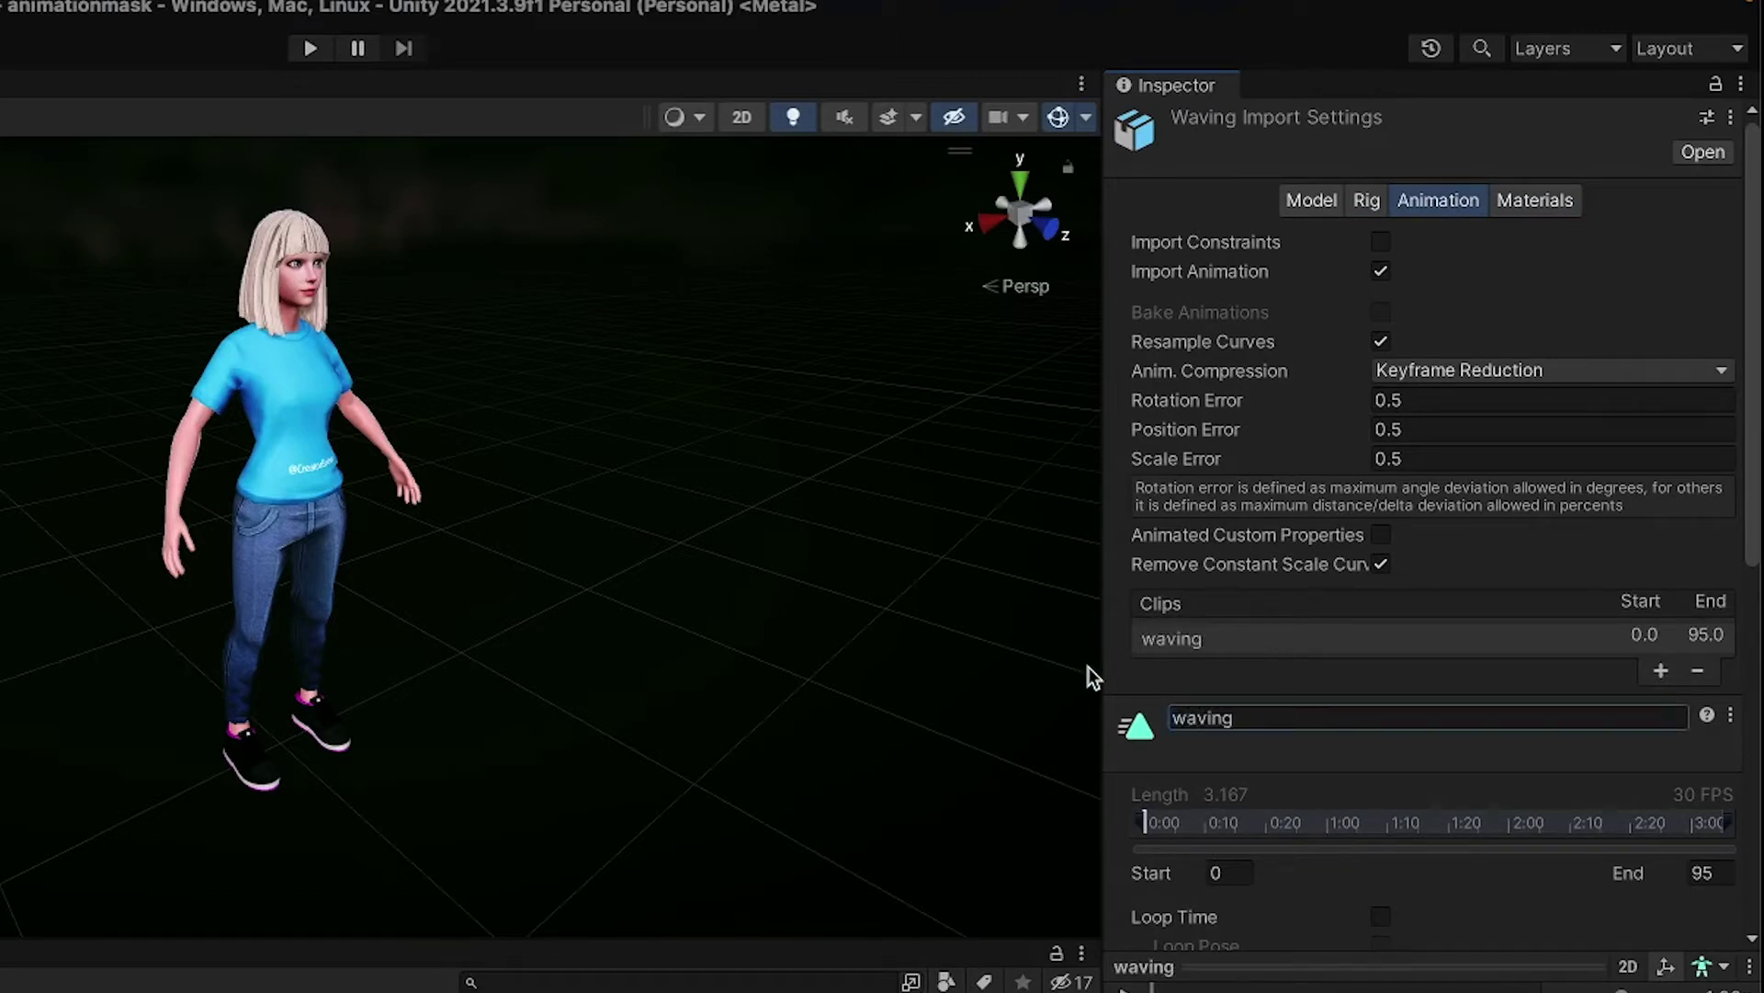
click(1380, 916)
click(1300, 956)
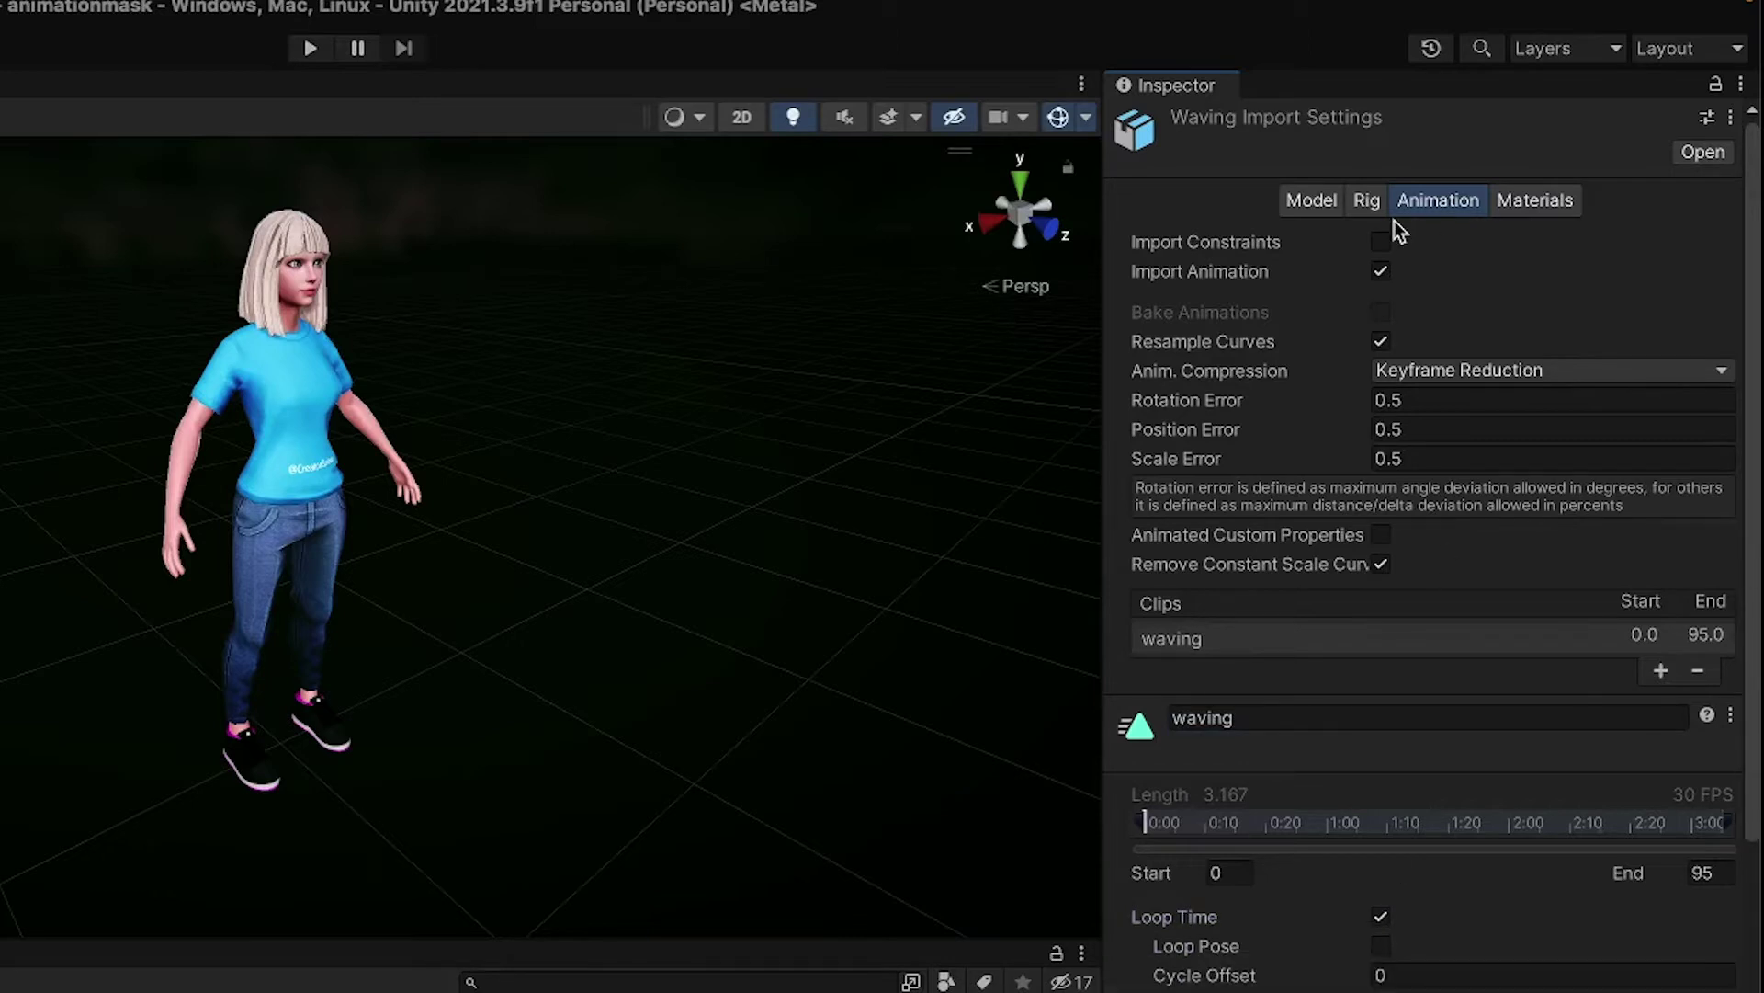
Apply a Humanoid rig to Waving, copying its avatar from ts2Avatar
click(1373, 202)
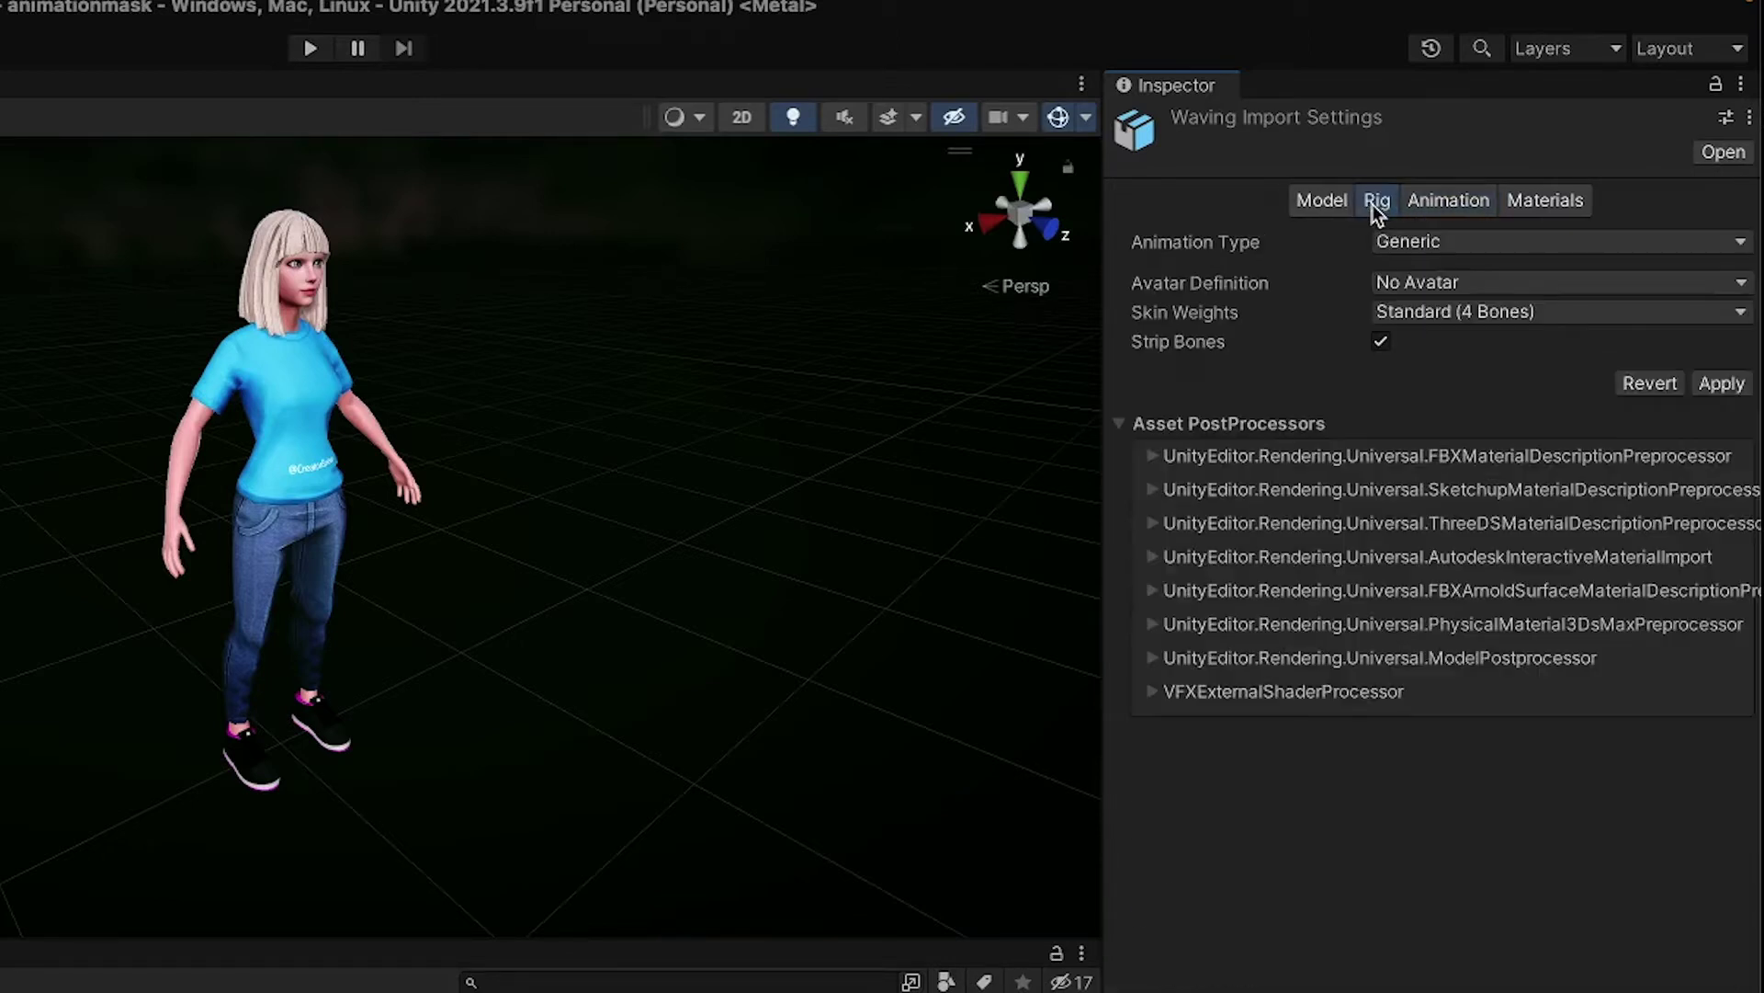
click(1529, 246)
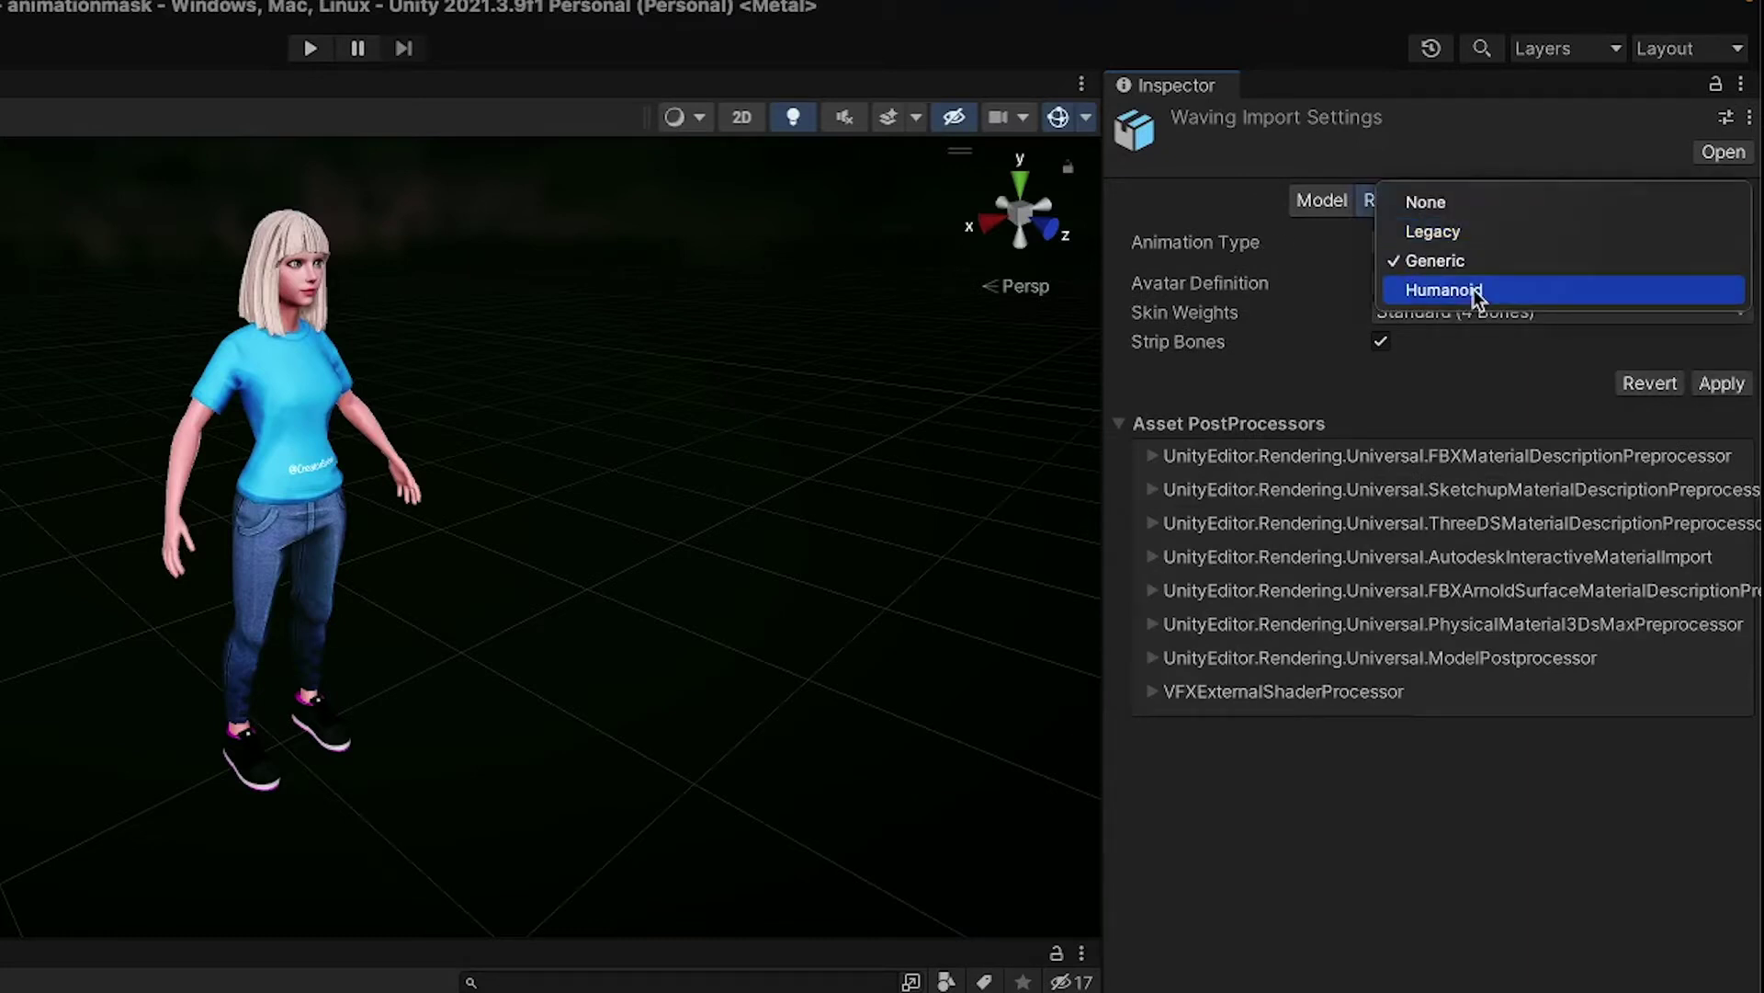
click(1474, 288)
click(1474, 286)
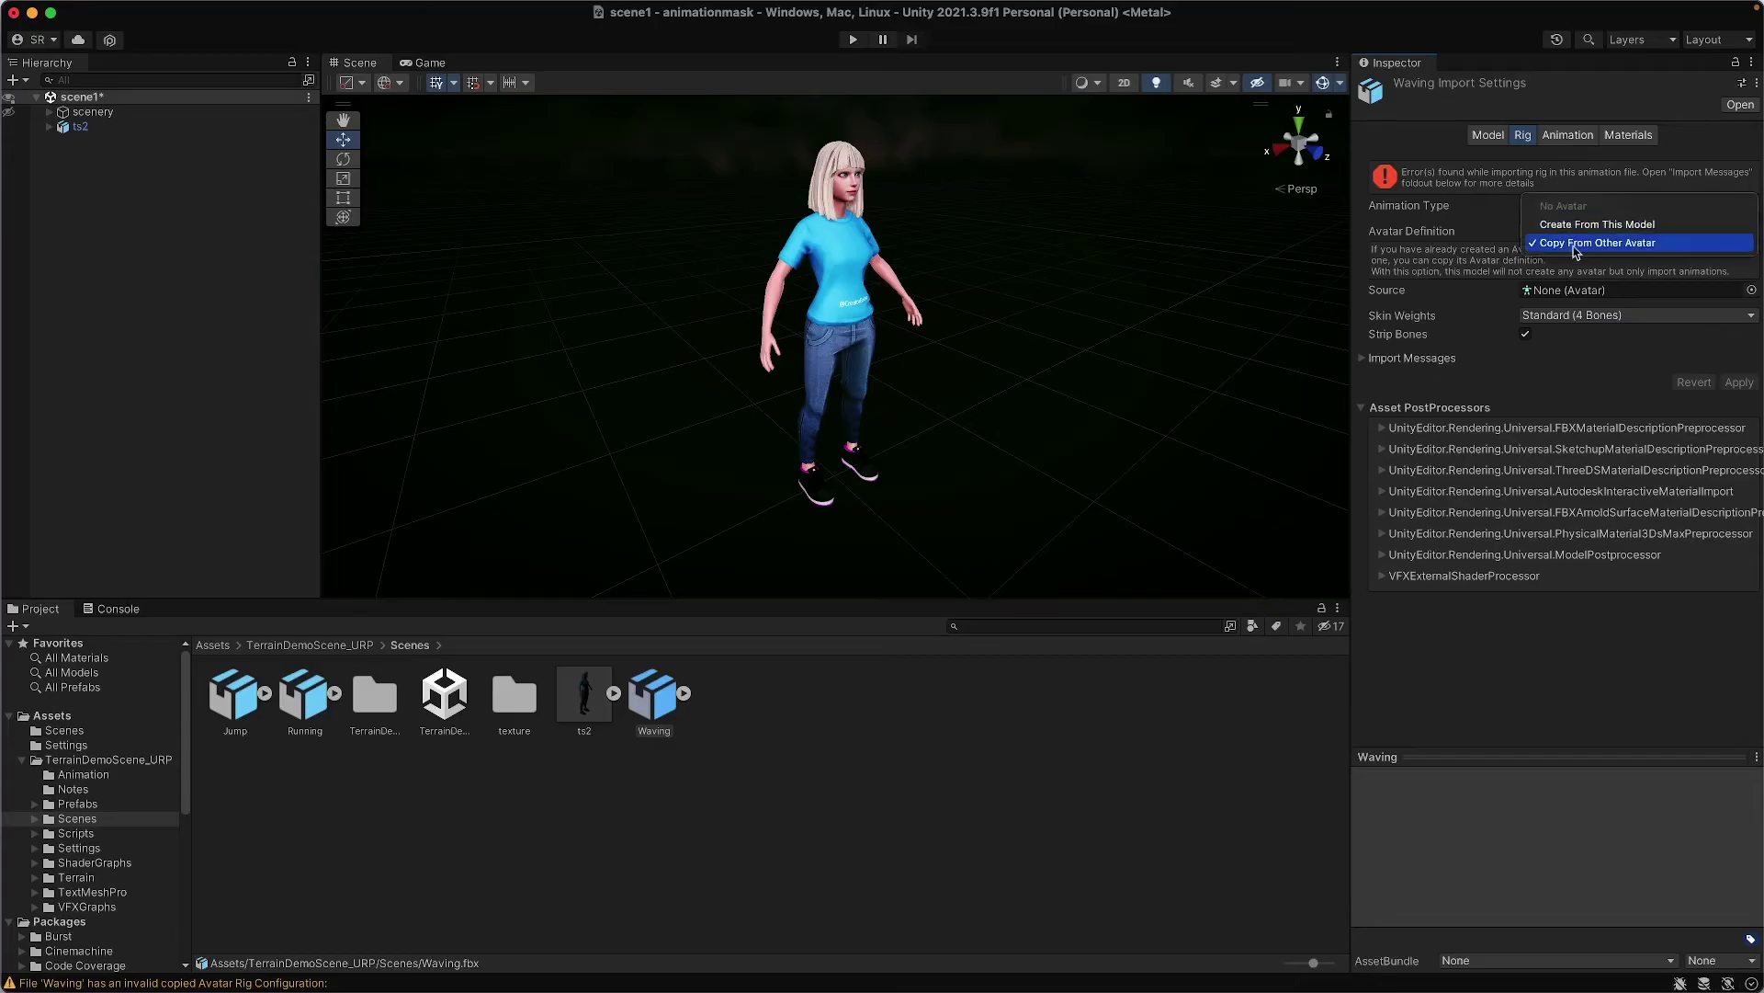
click(1577, 243)
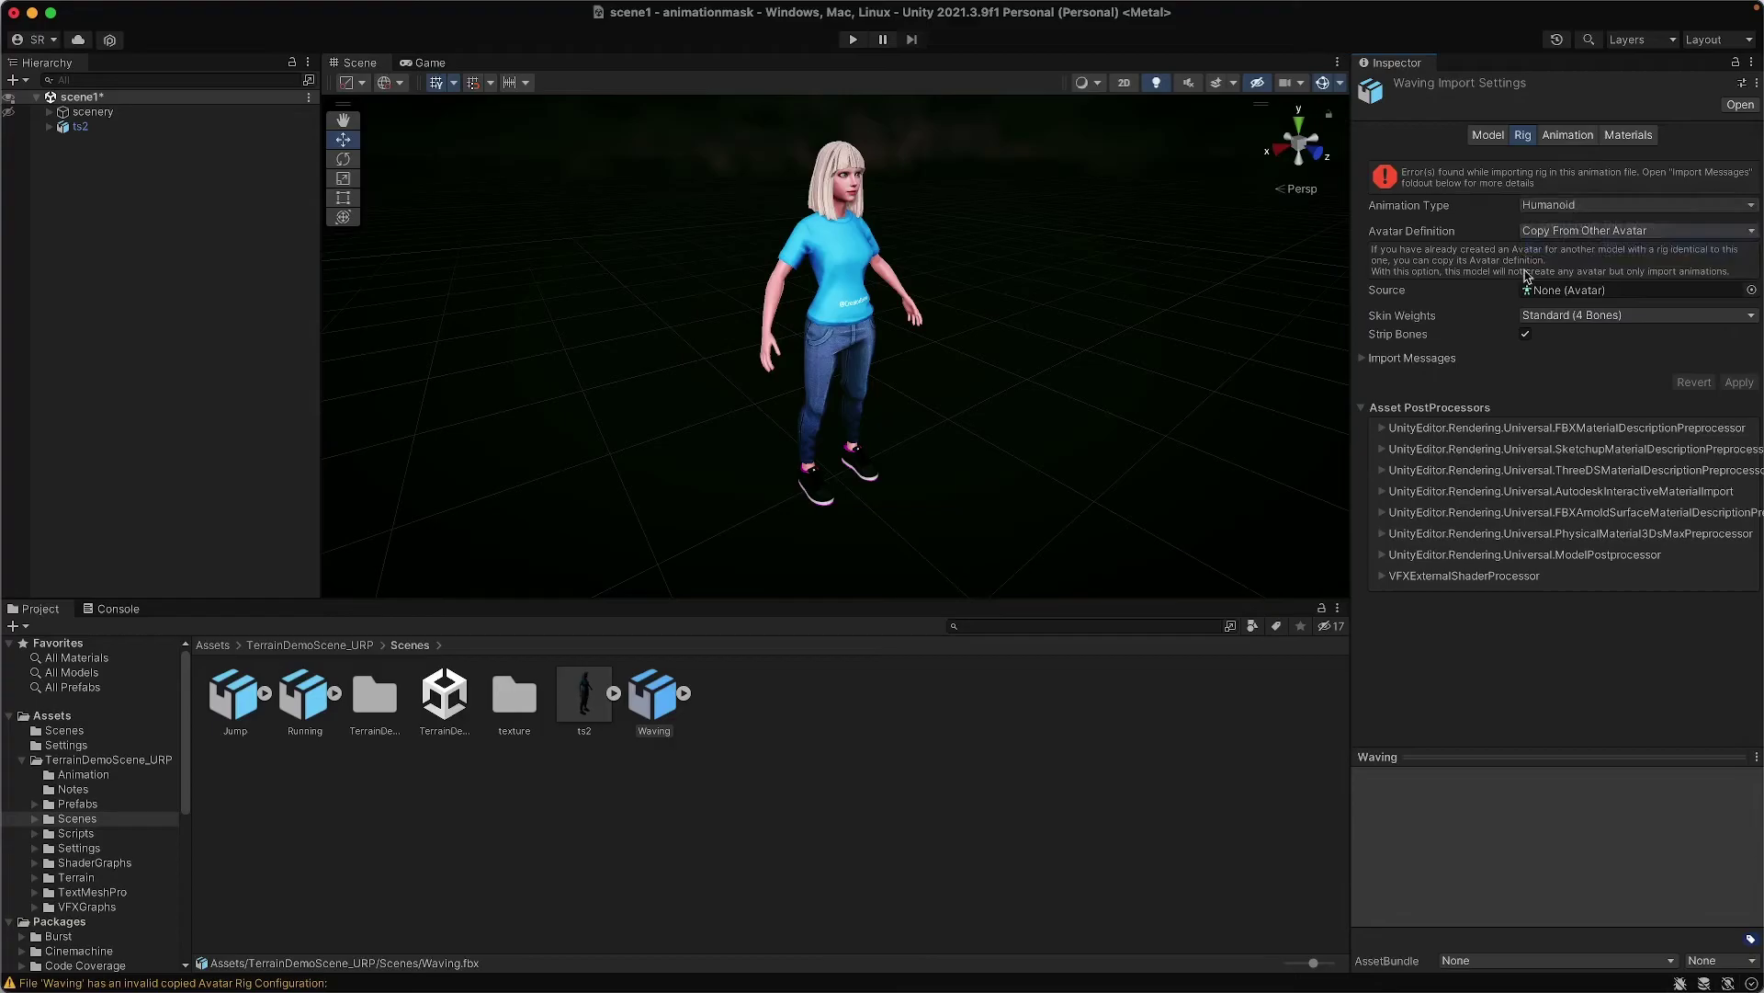
click(1752, 289)
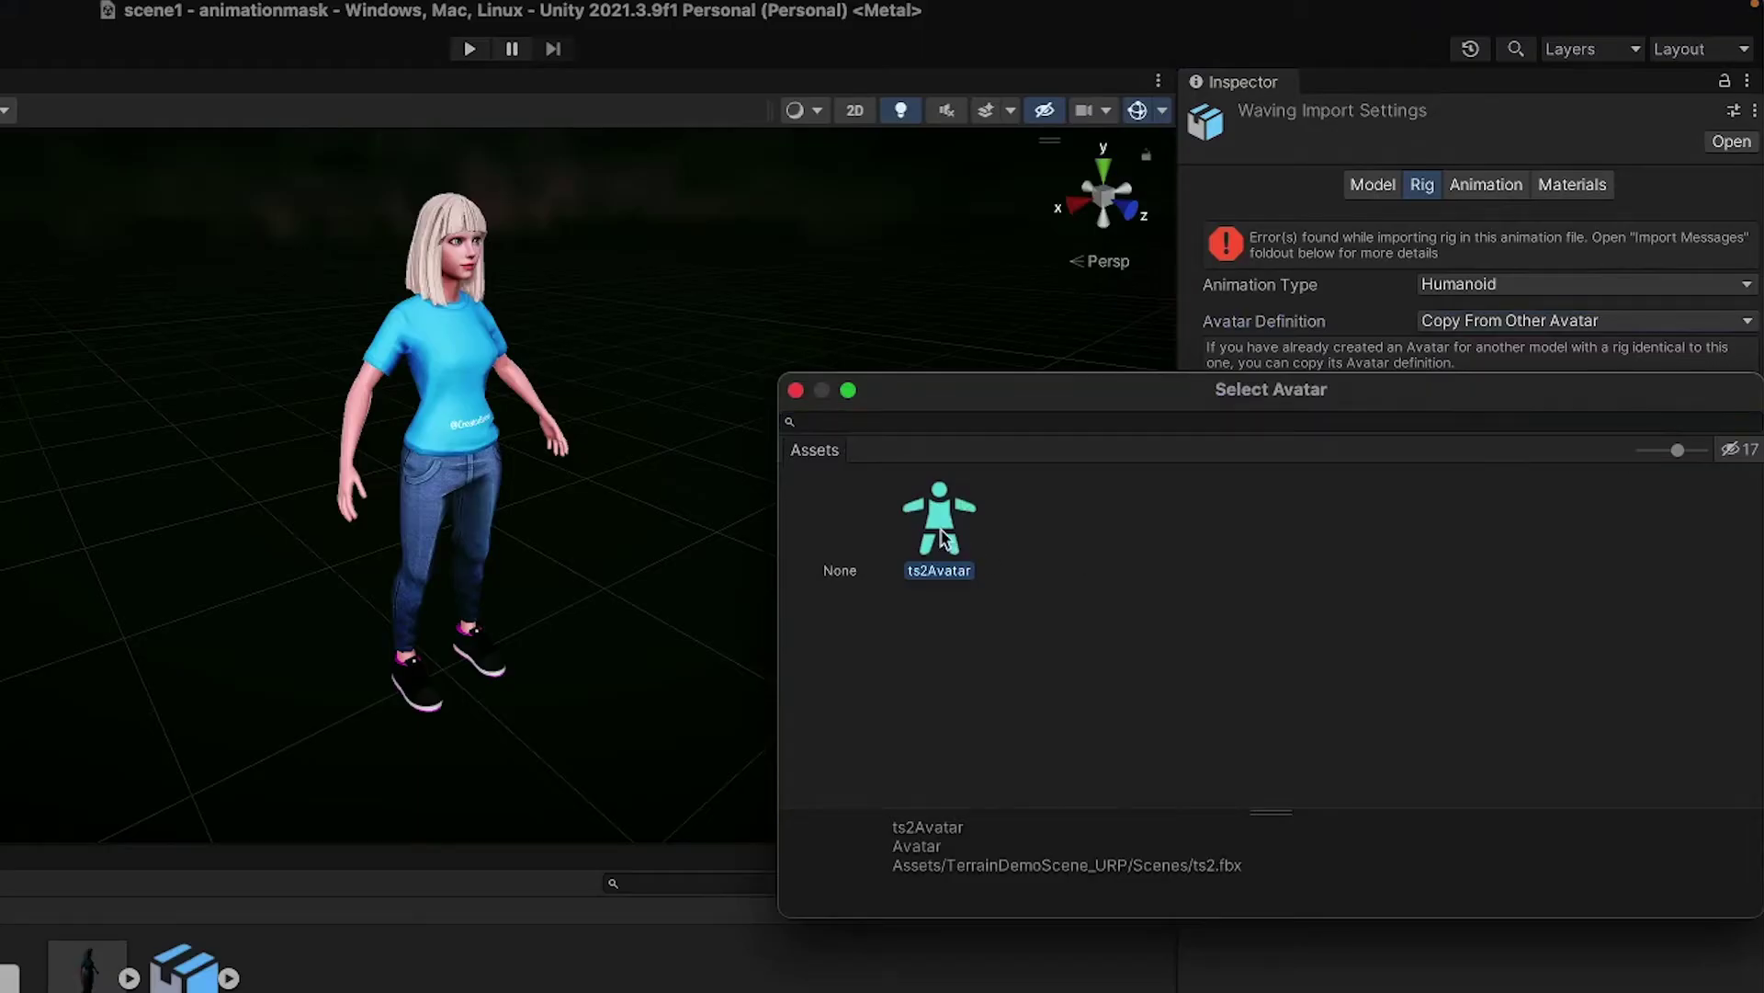
double_click(941, 528)
click(1732, 537)
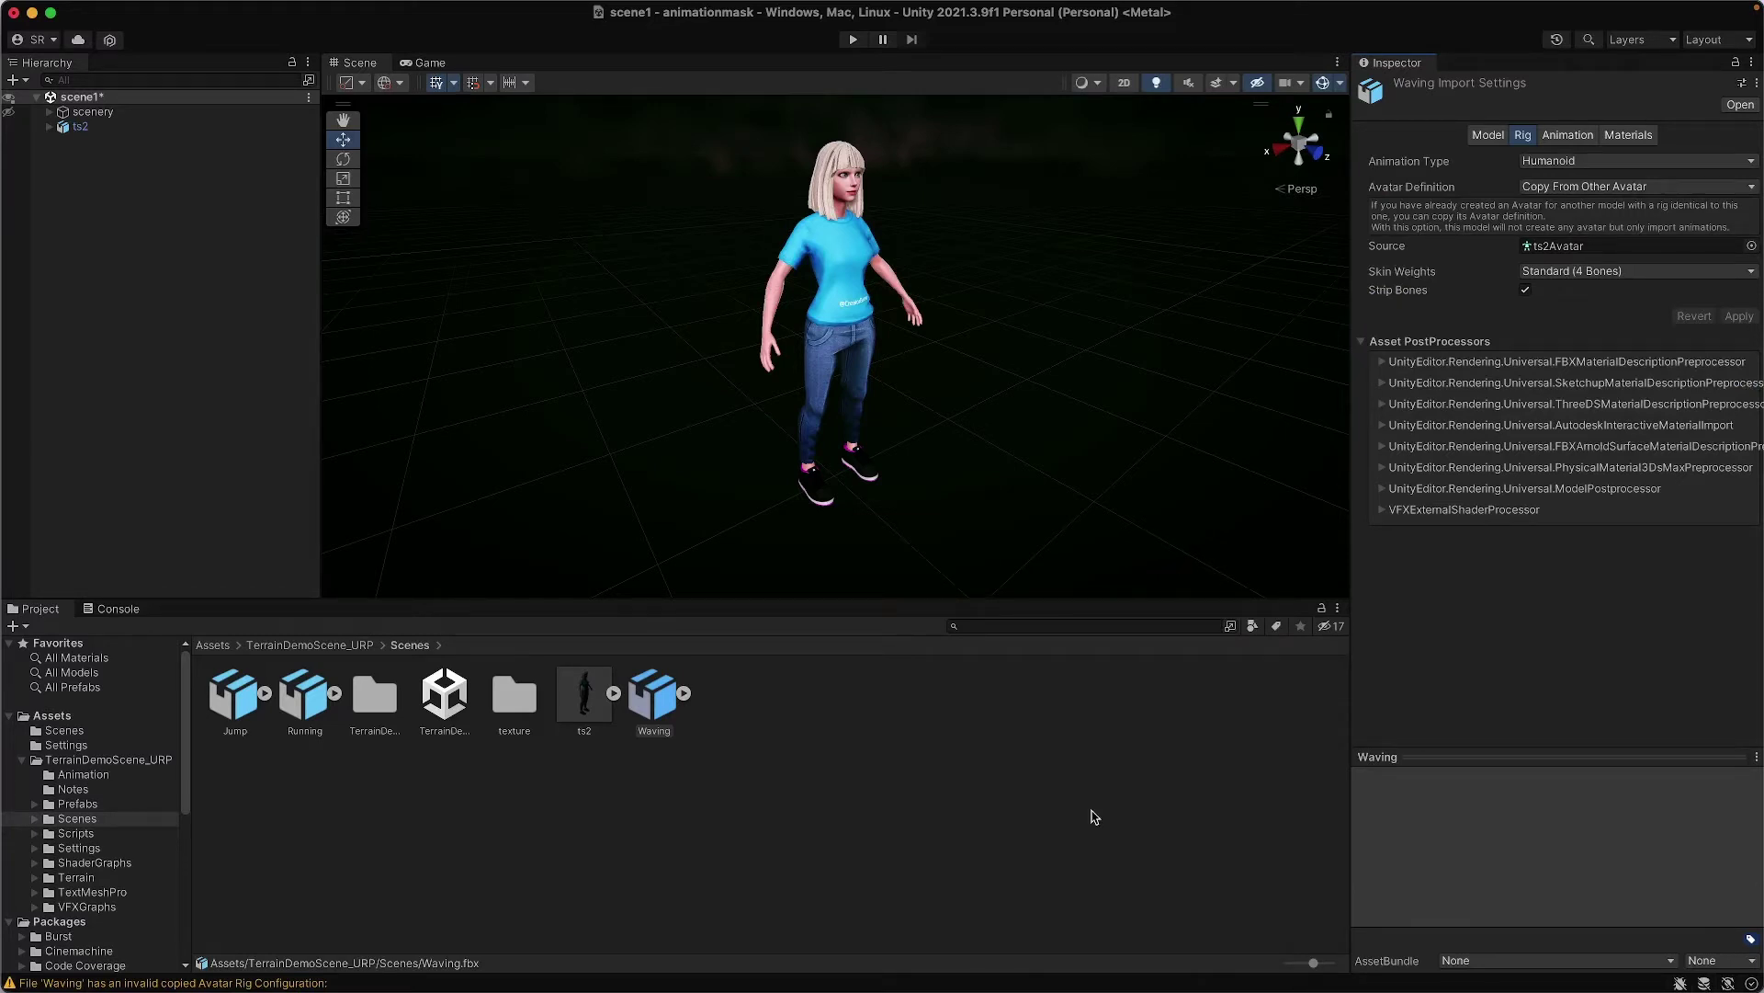
Create an empty GameObject in the Hierarchy and name it timelineHolder
click(104, 252)
right_click(89, 229)
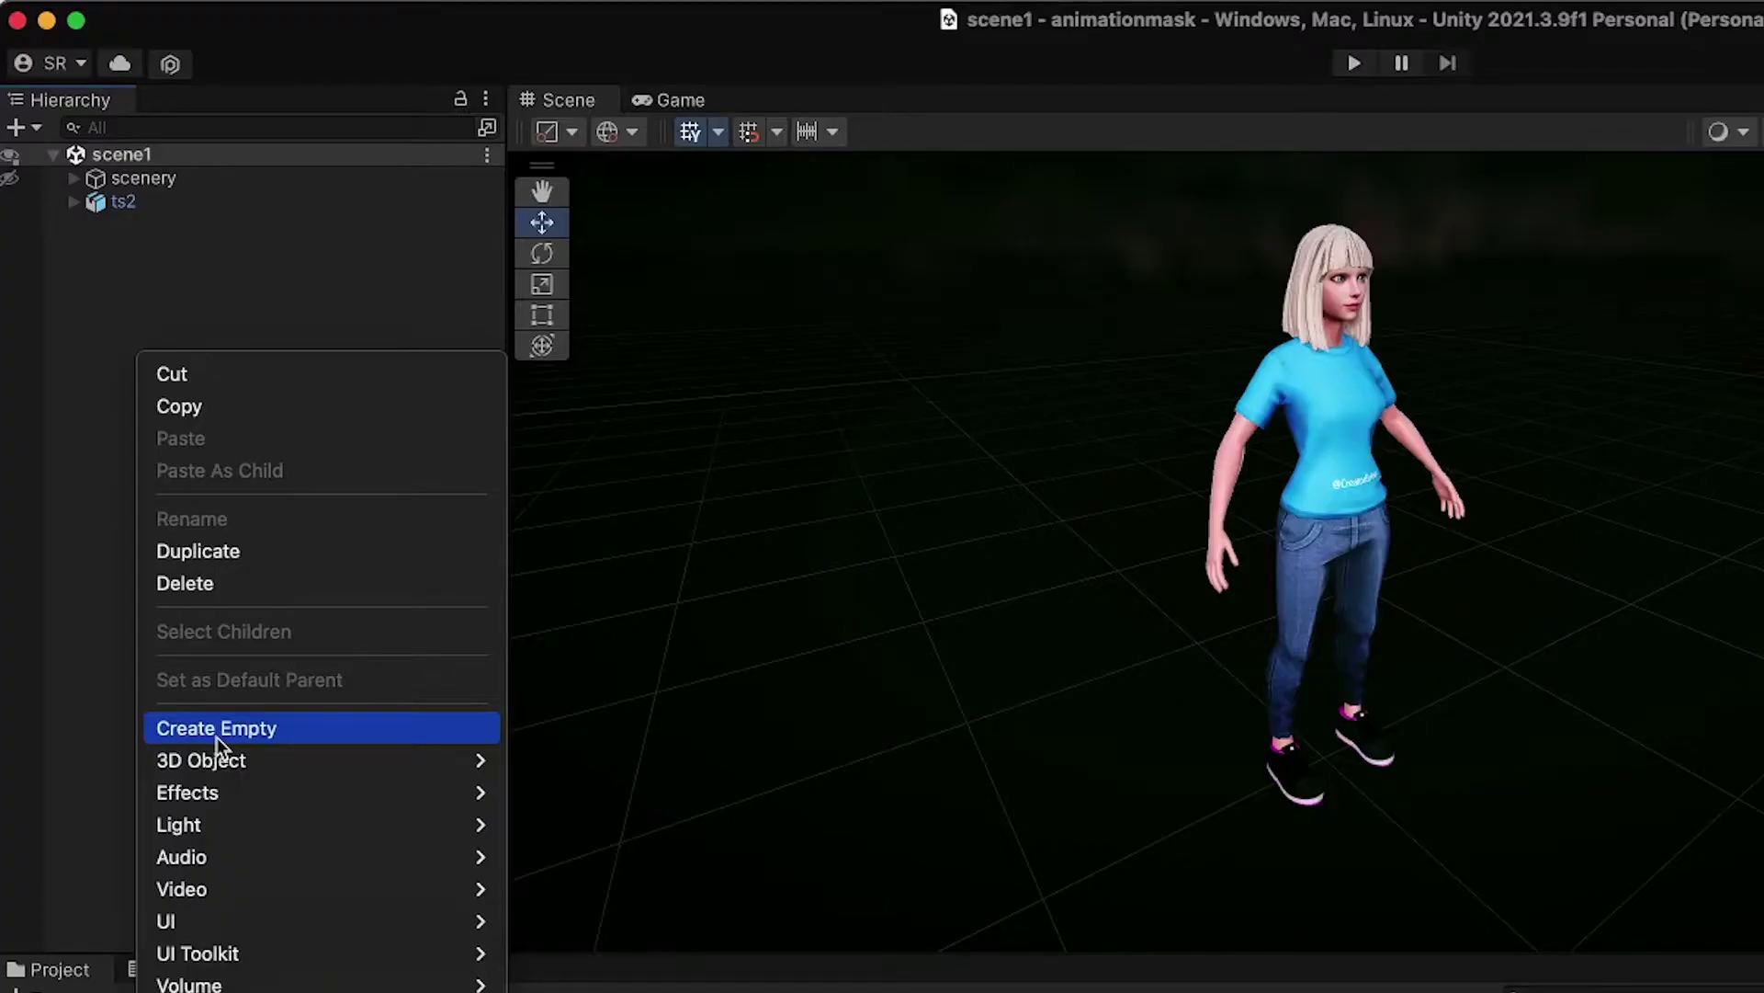
click(217, 738)
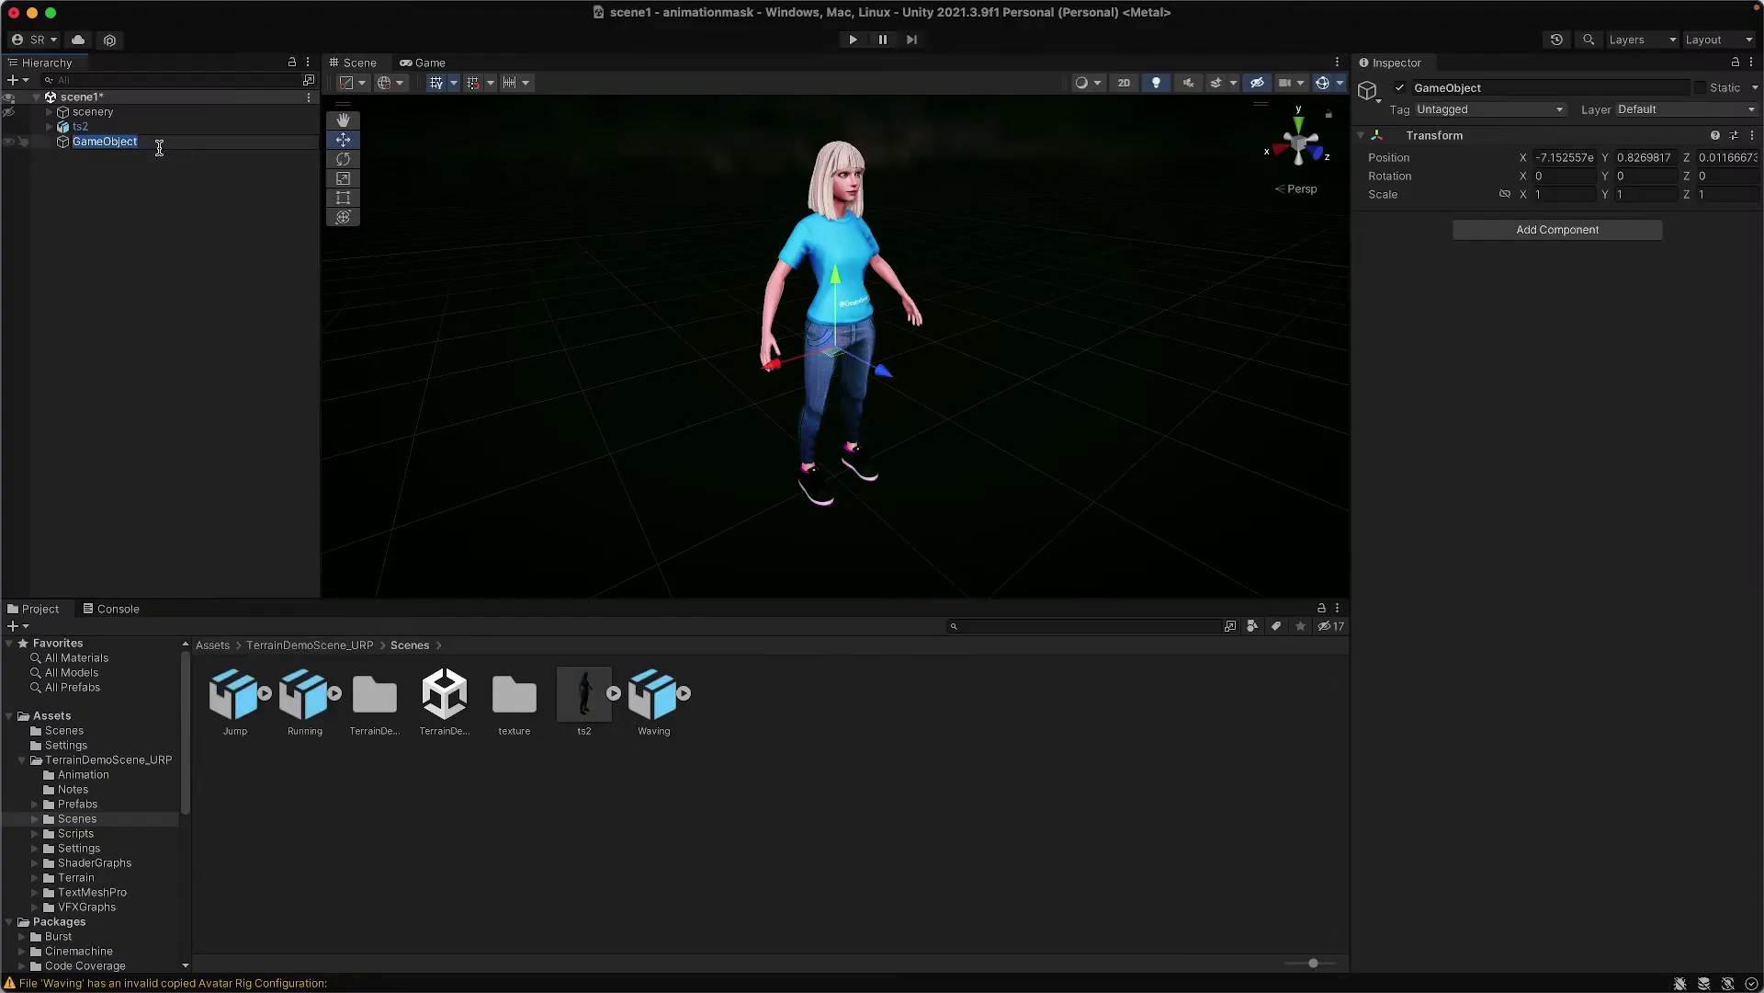
text(timelineHolder)
key(Return)
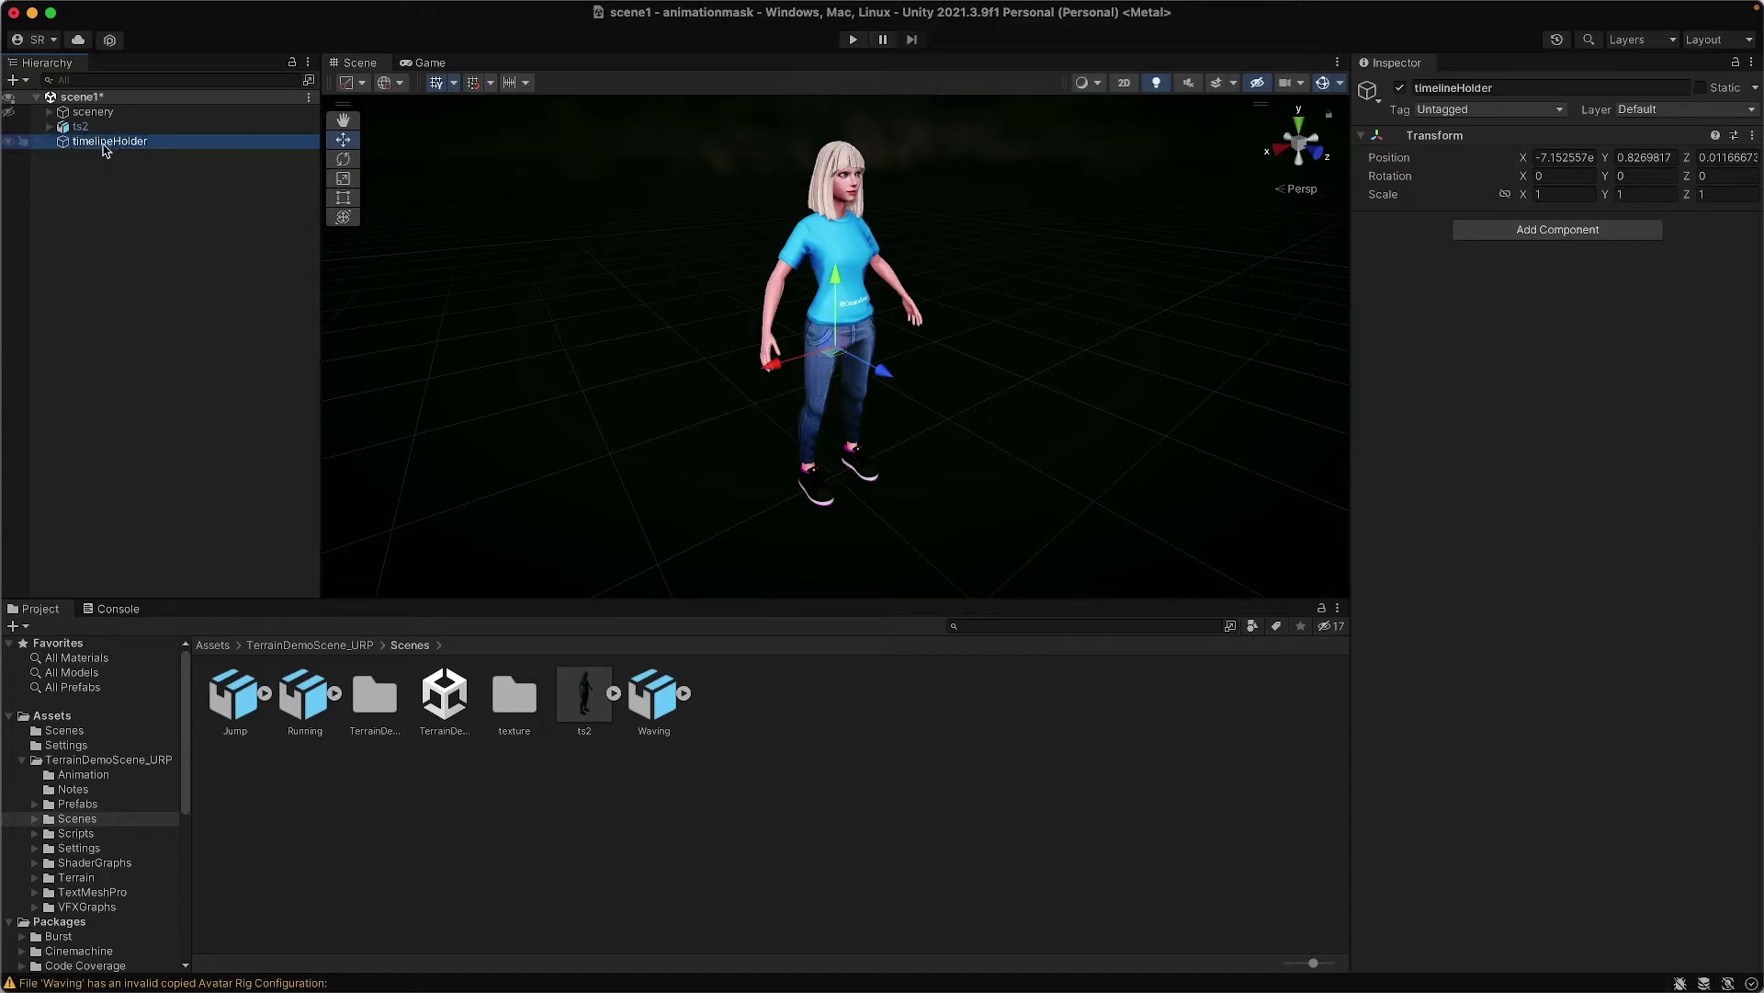
click(104, 146)
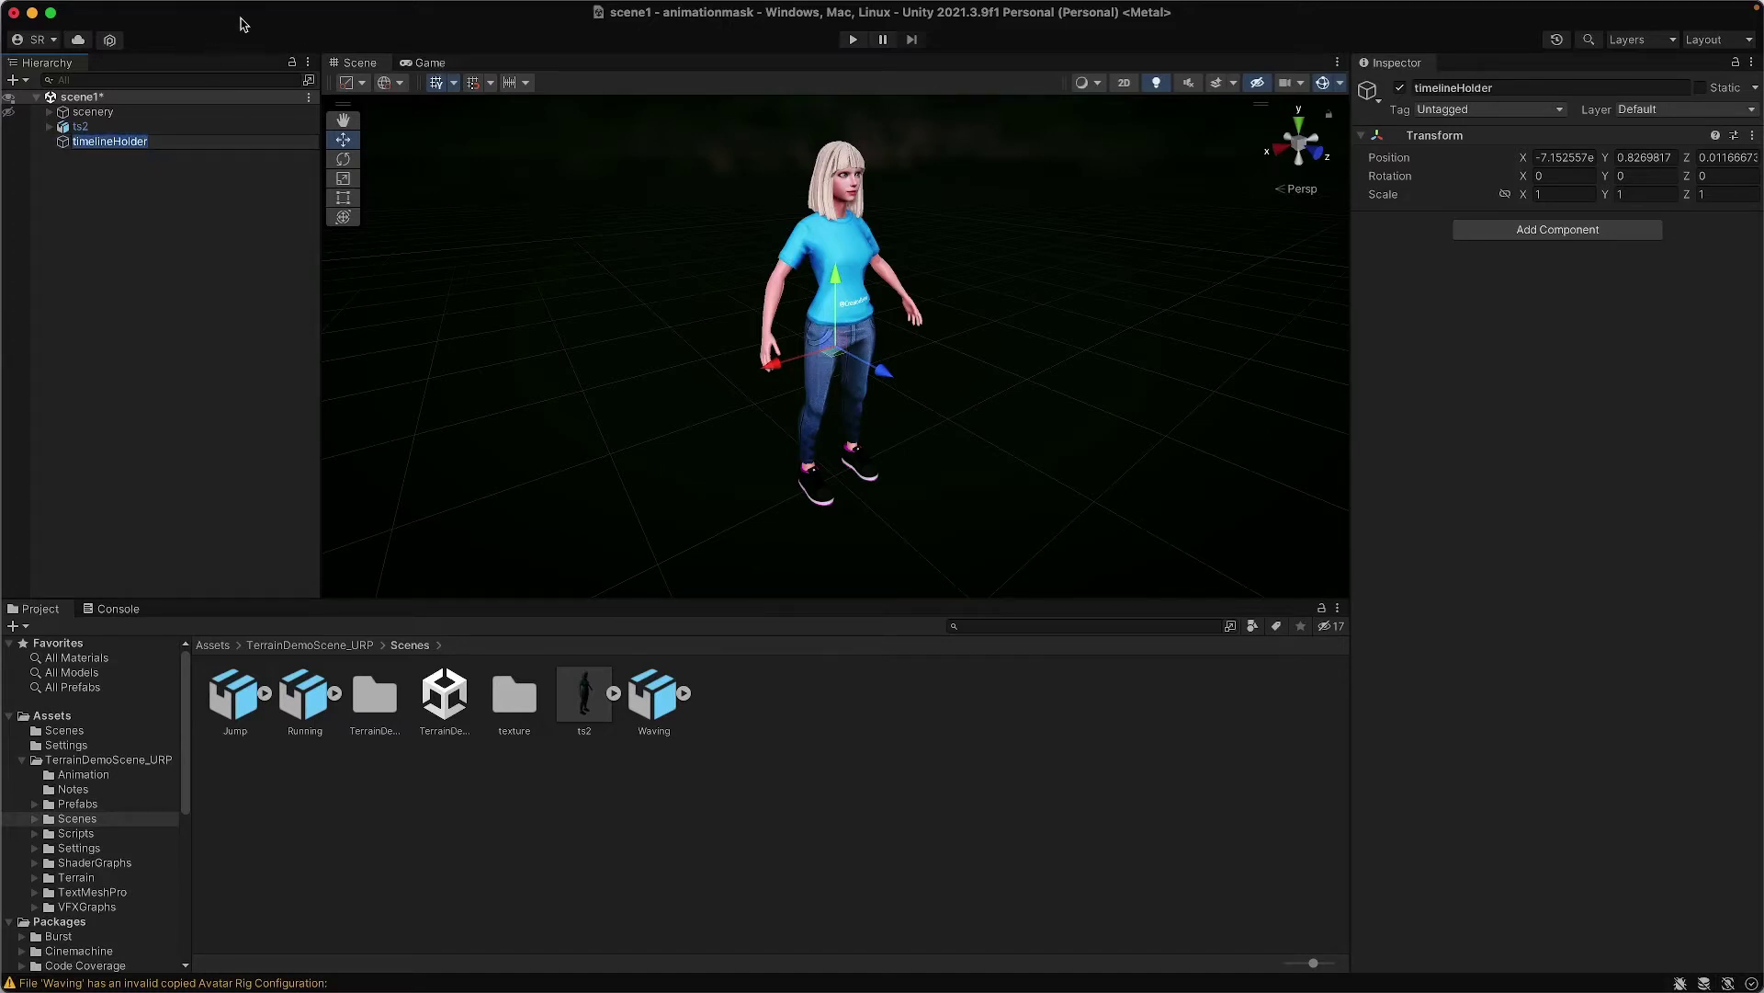
Create timelineHolderTimeline for timelineHolder and dock the Timeline window below the Scene view
mouse_move(376, 7)
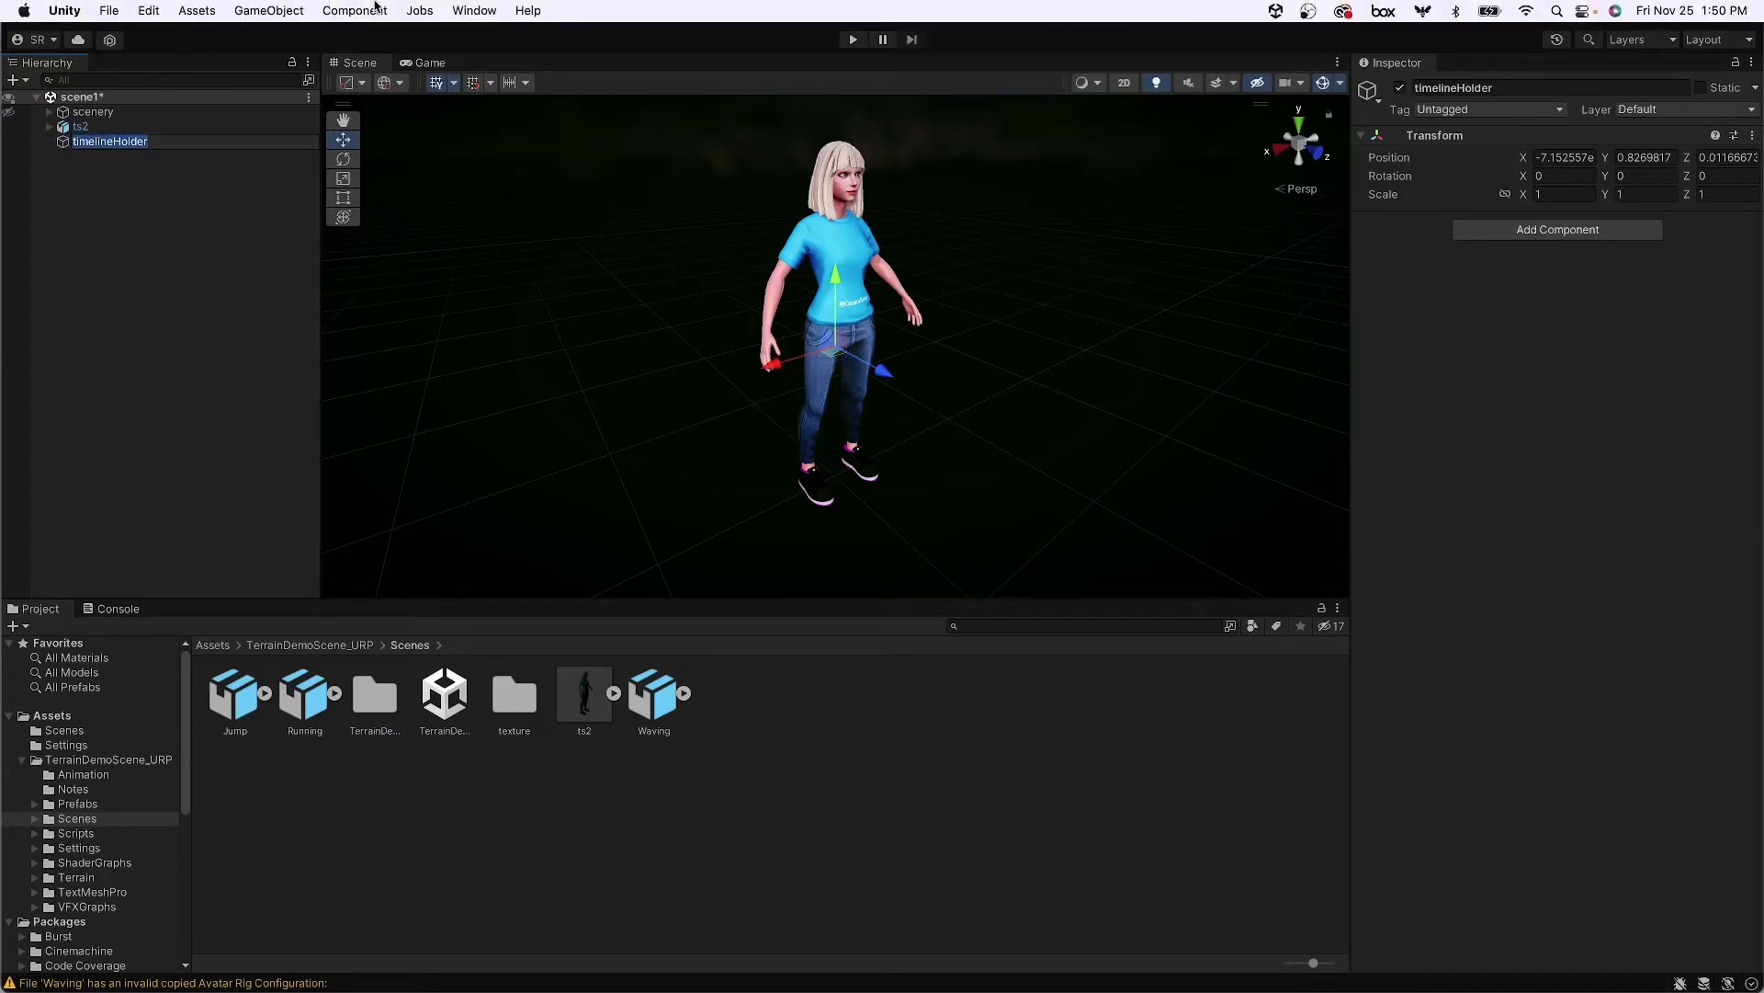
click(483, 14)
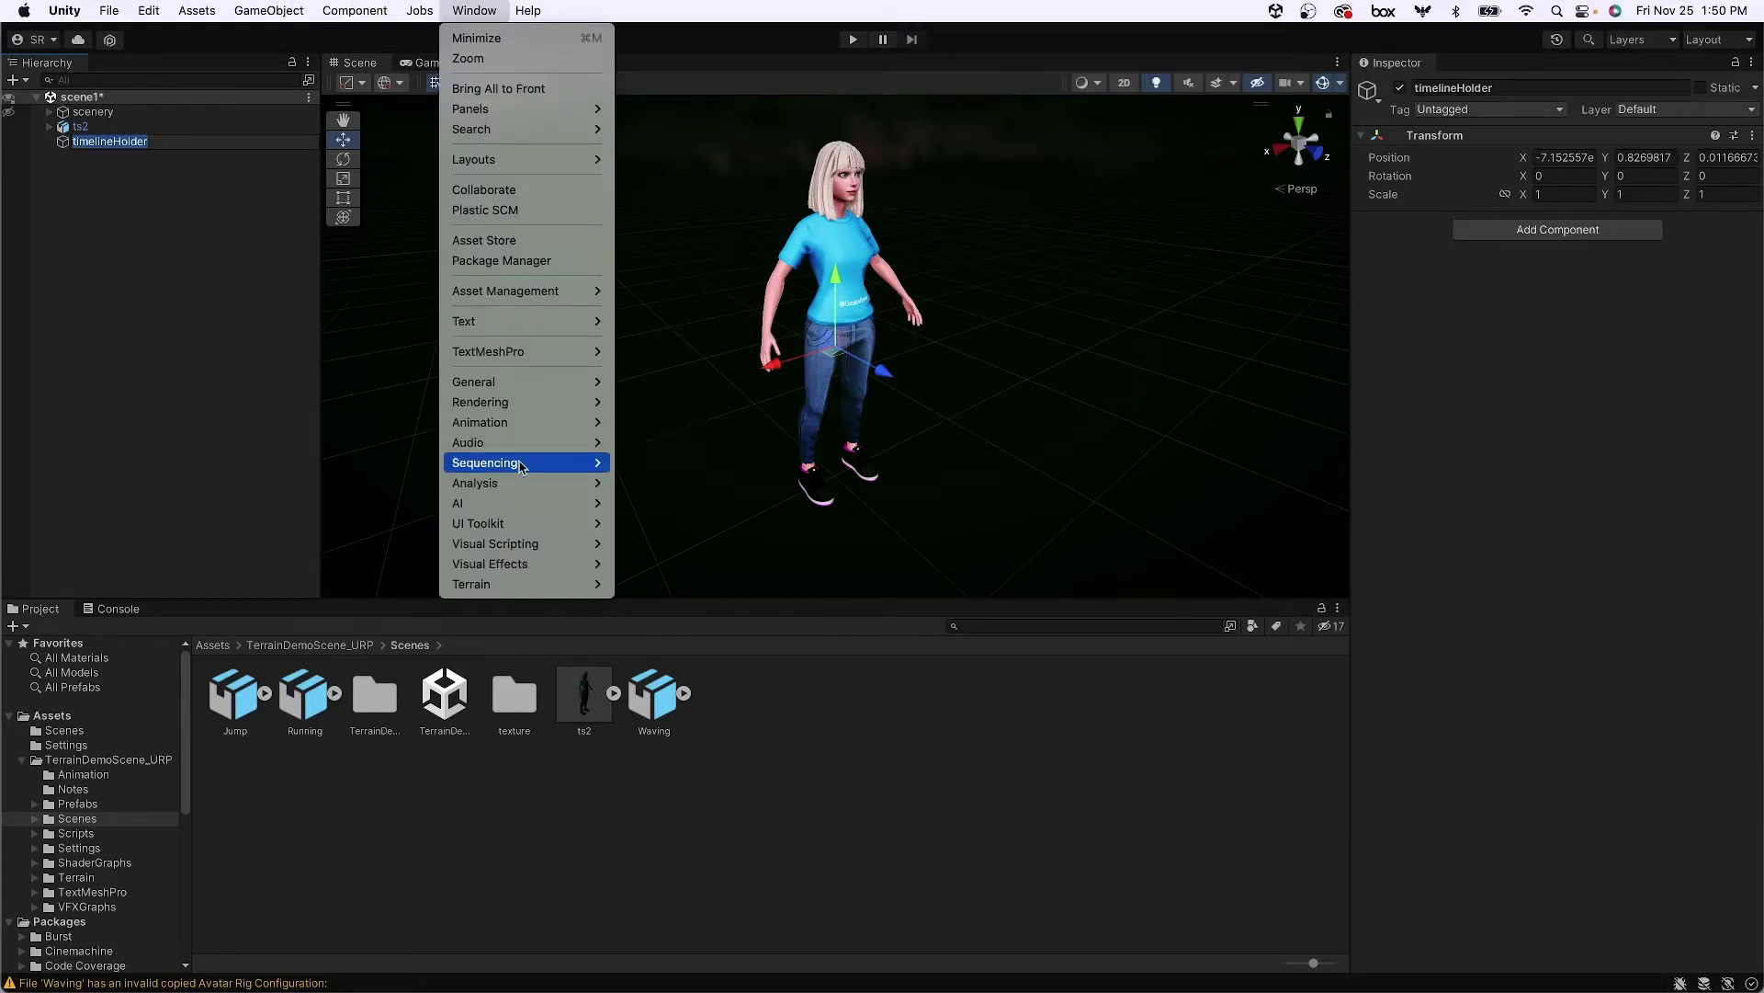
mouse_move(514, 462)
click(757, 693)
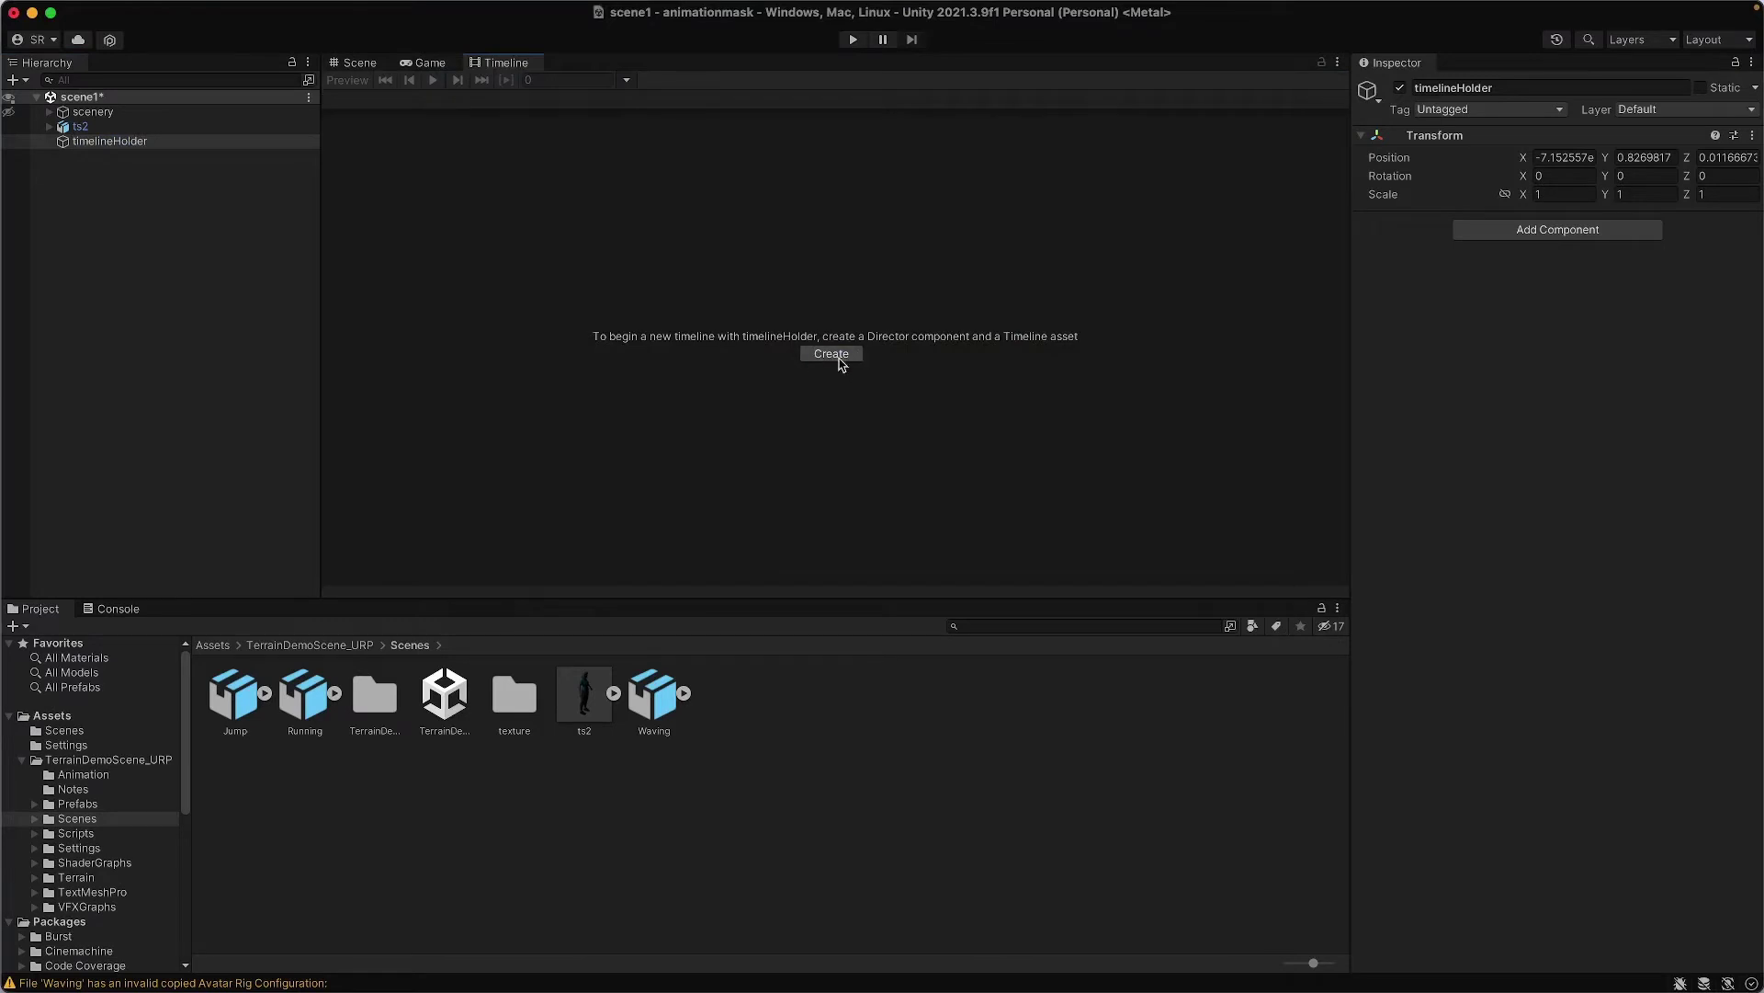
click(832, 355)
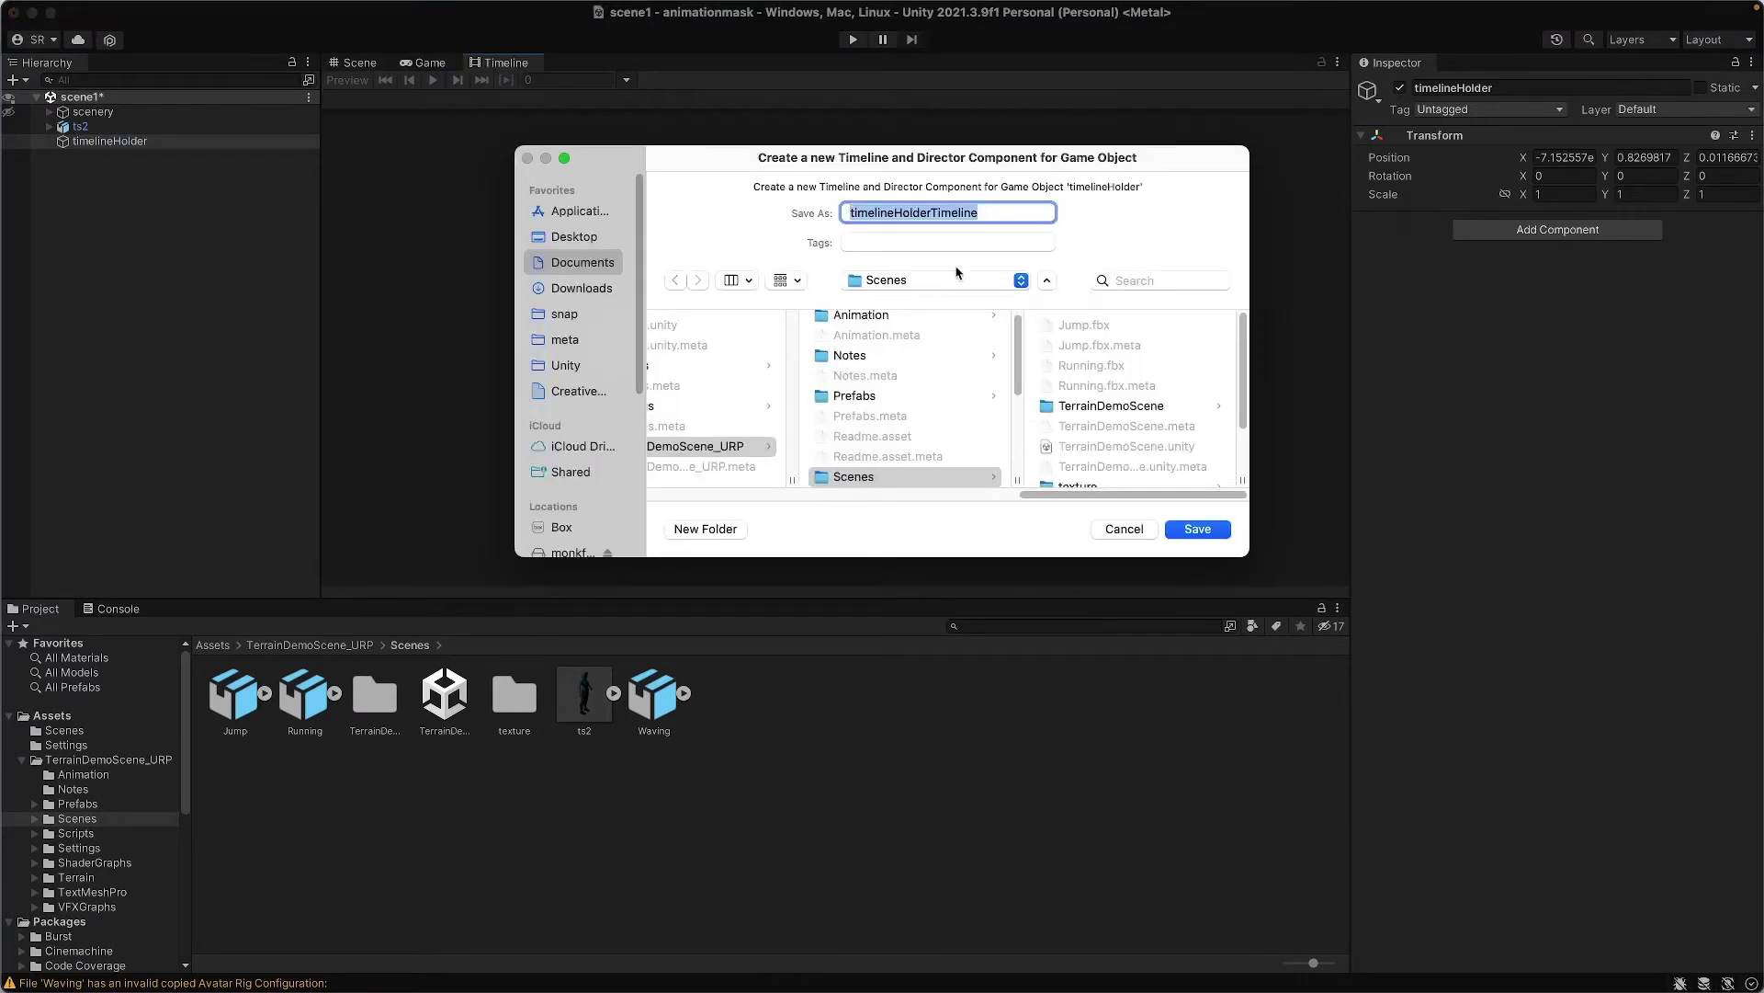
click(1200, 530)
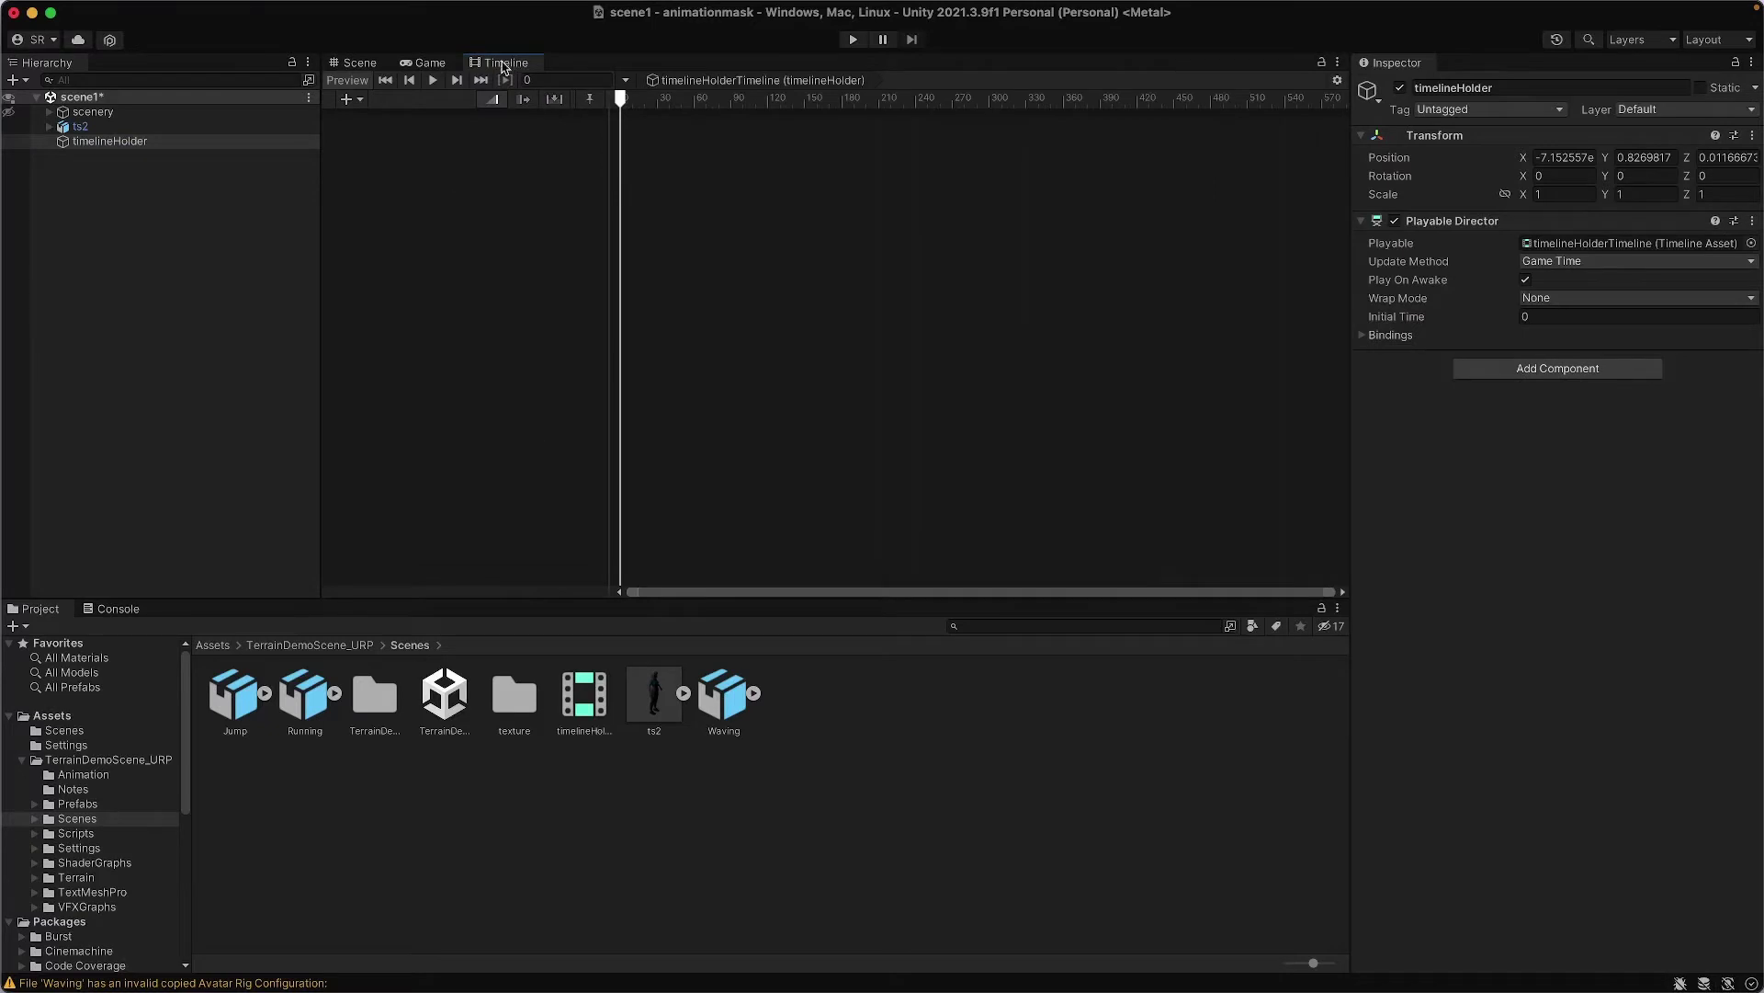
drag(505, 67, 445, 443)
drag(432, 509, 358, 682)
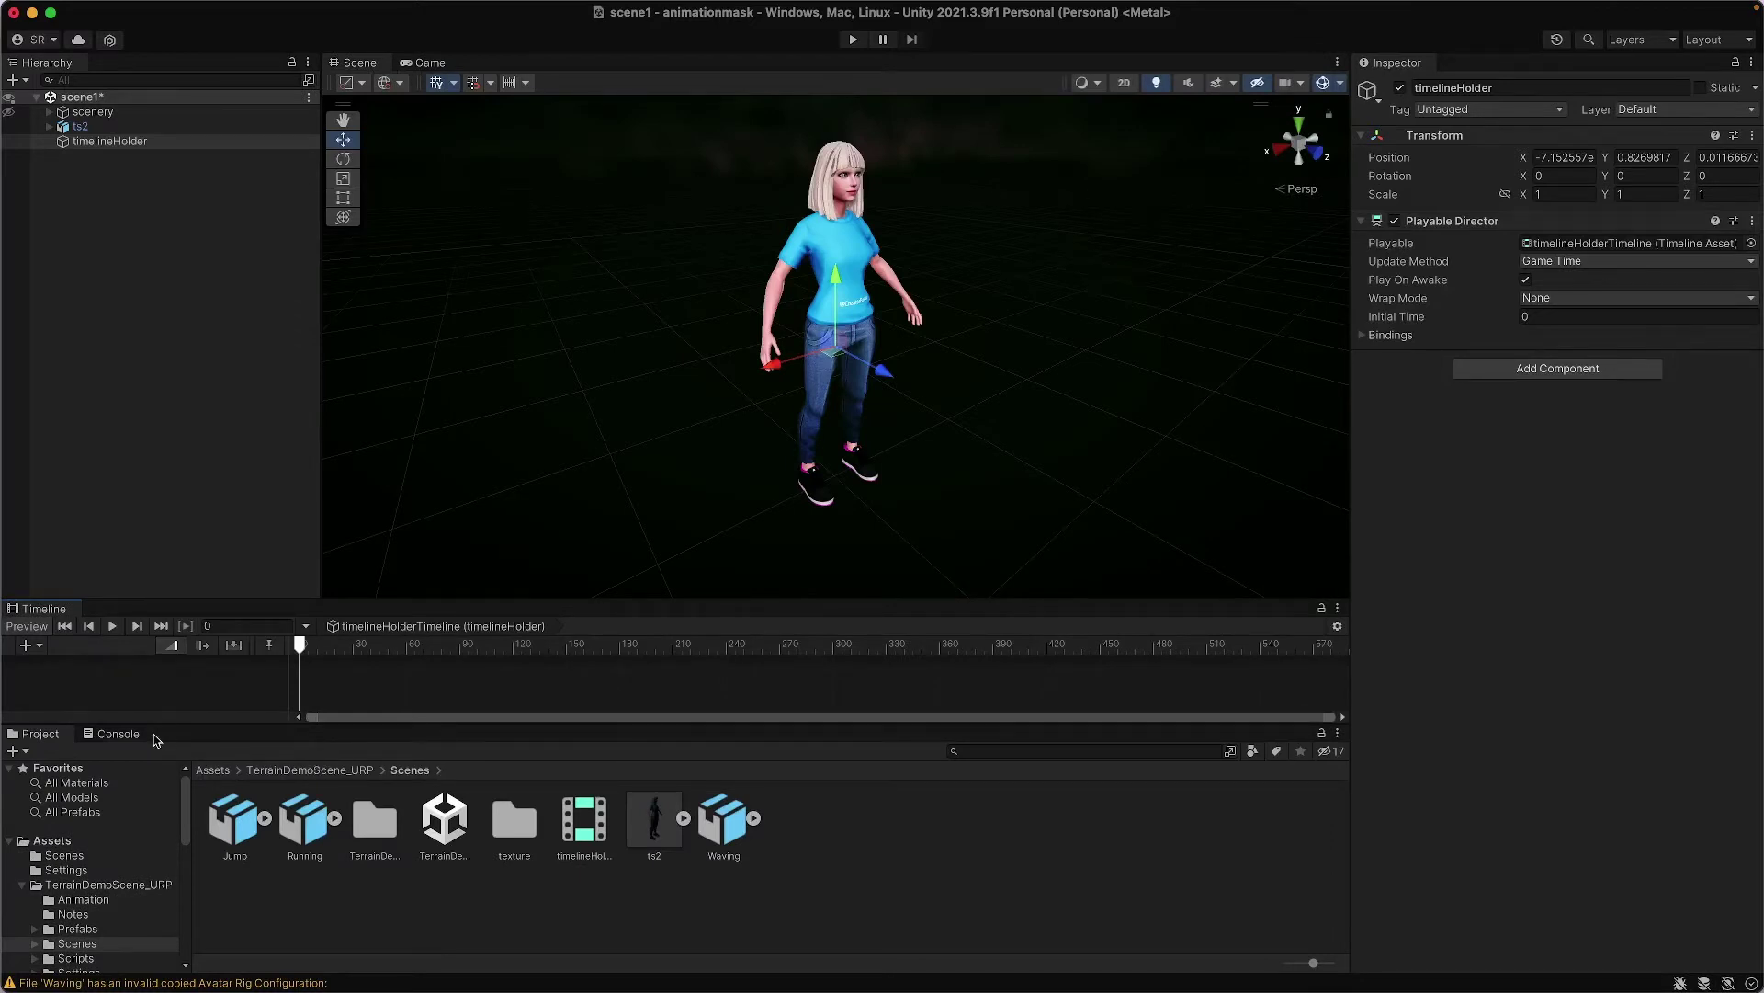
Enlarge the Timeline panel, then select ts2 and timelineHolder to show the empty timelineHolderTimeline
drag(165, 725, 165, 849)
click(109, 231)
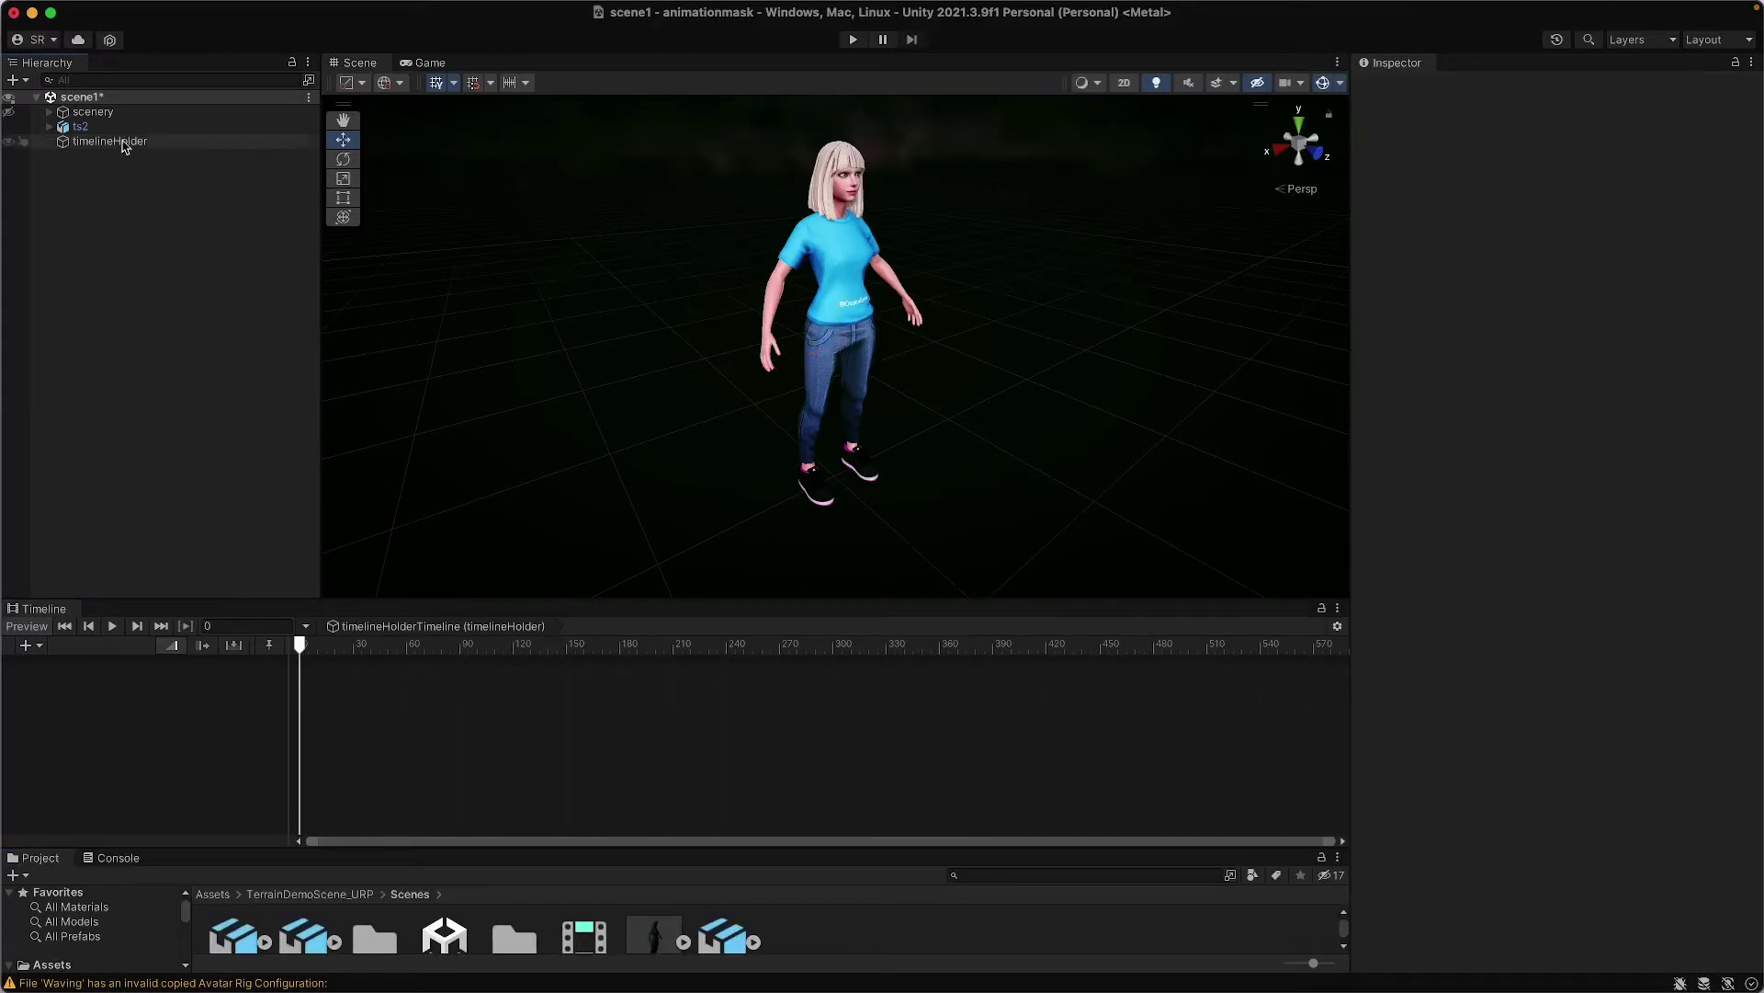
click(80, 127)
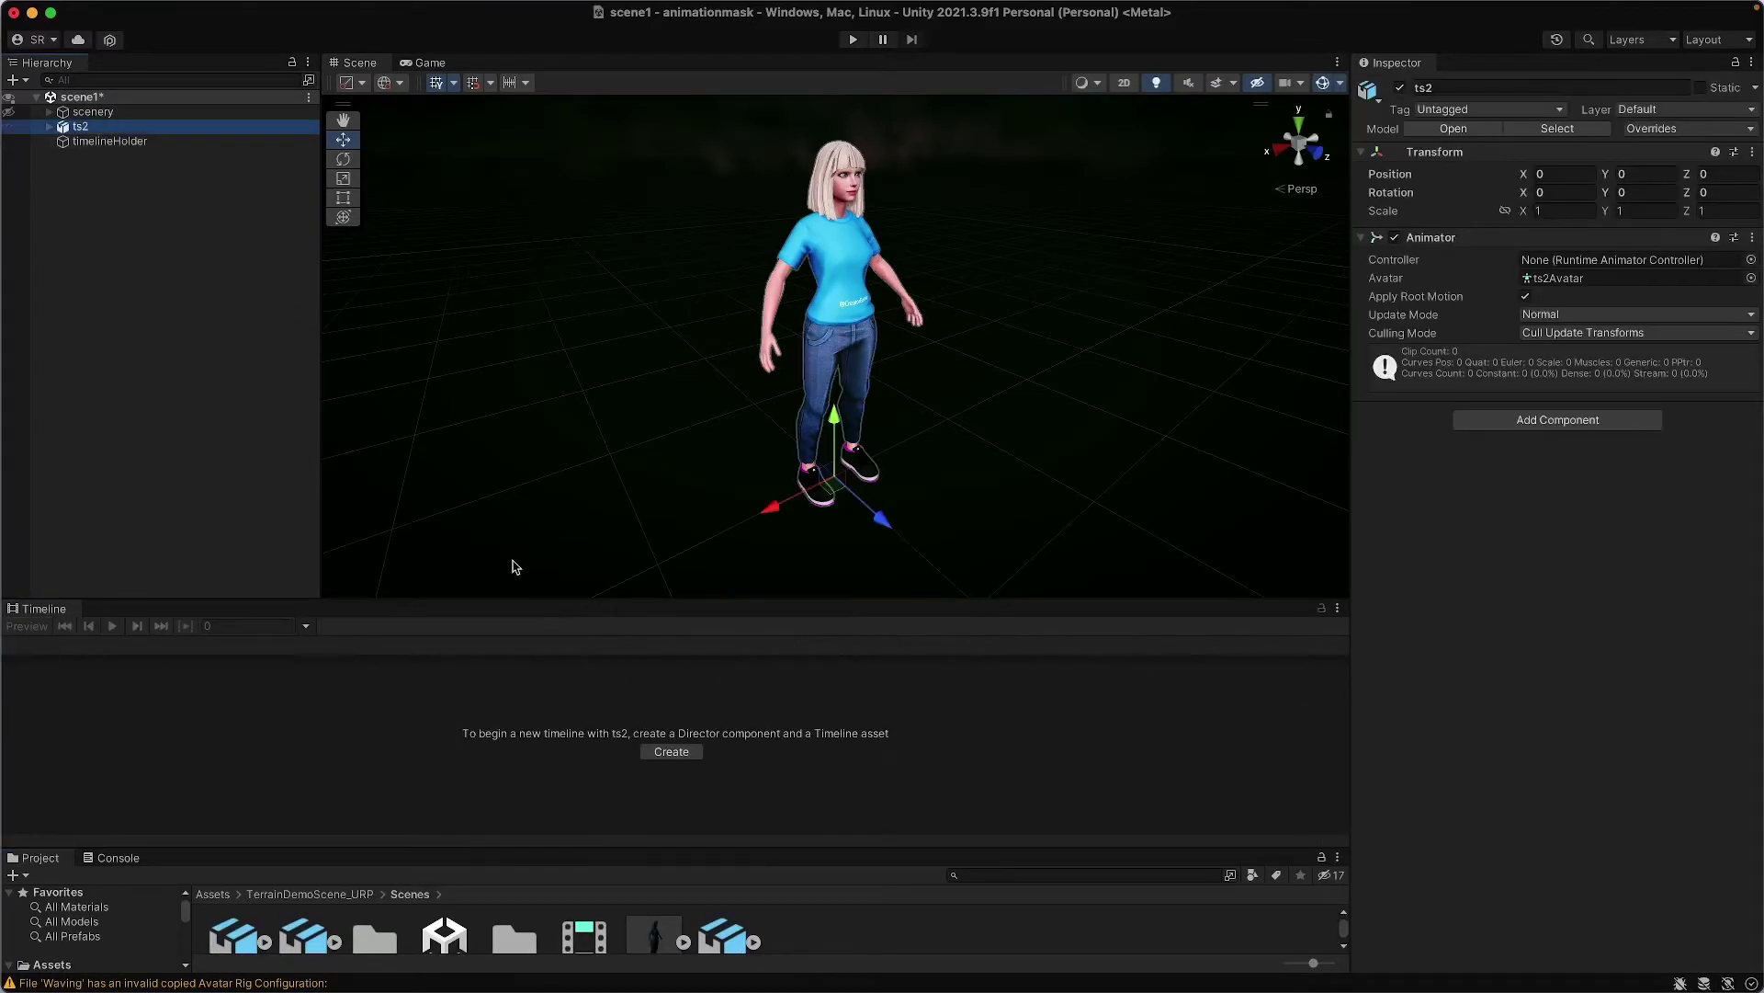
click(93, 144)
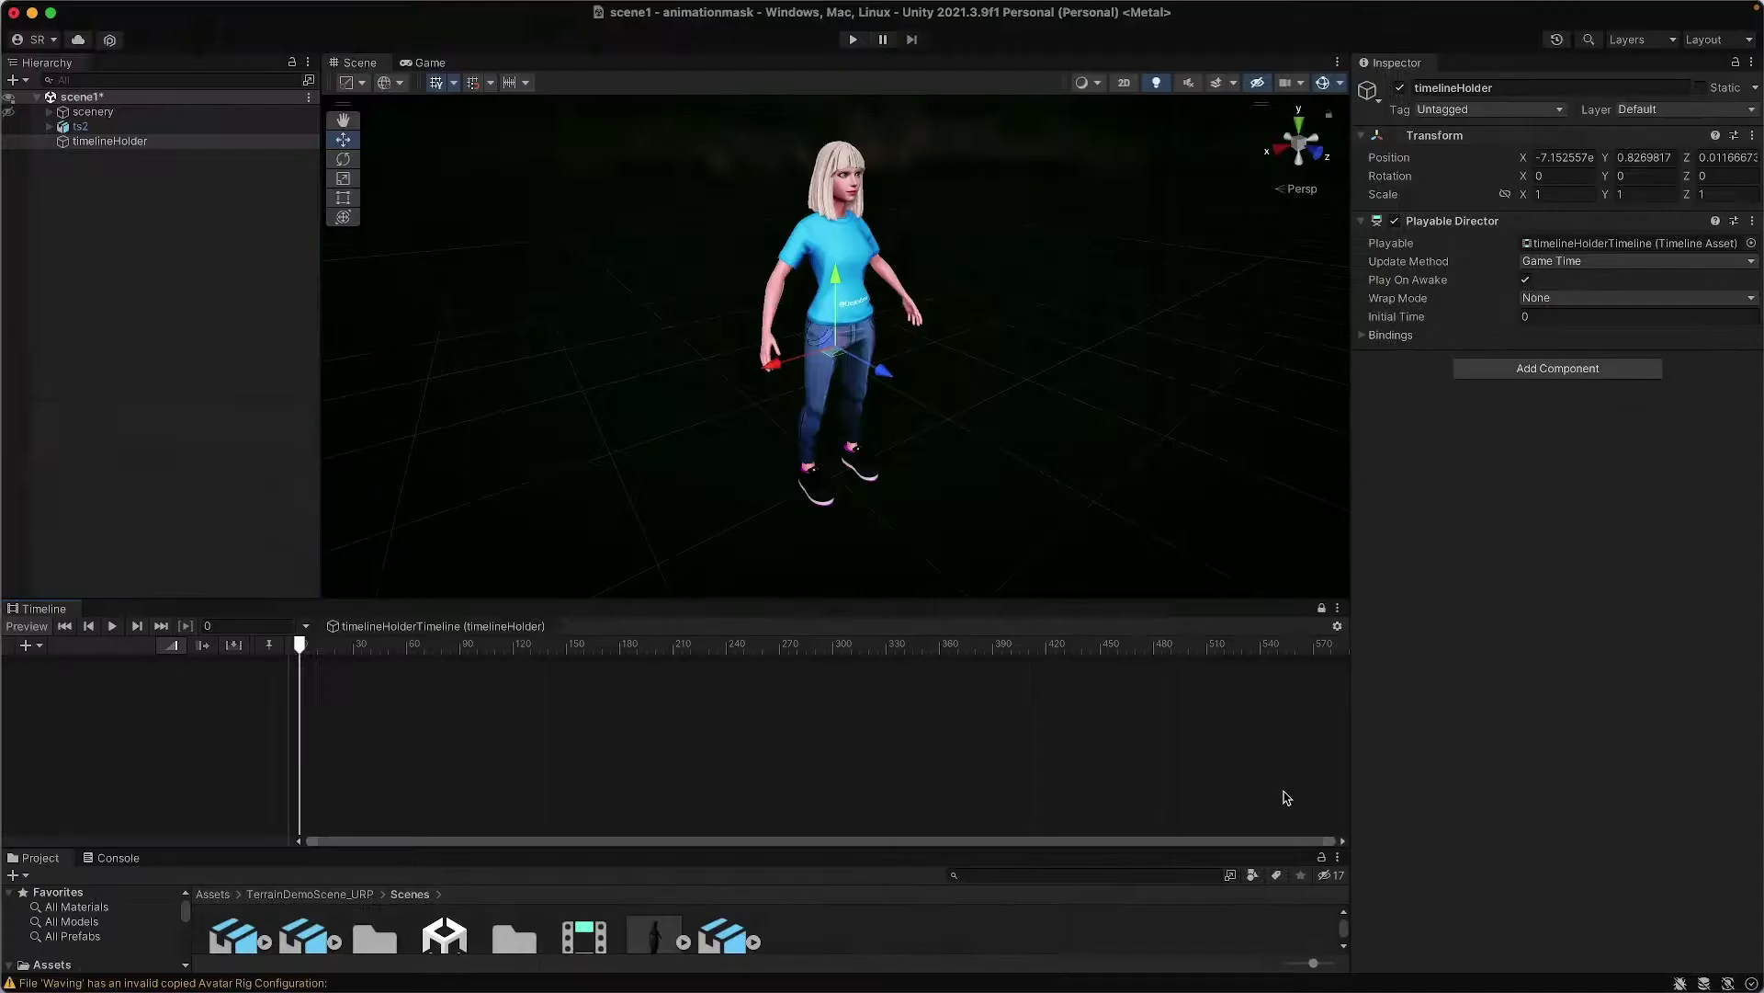
click(154, 262)
click(80, 126)
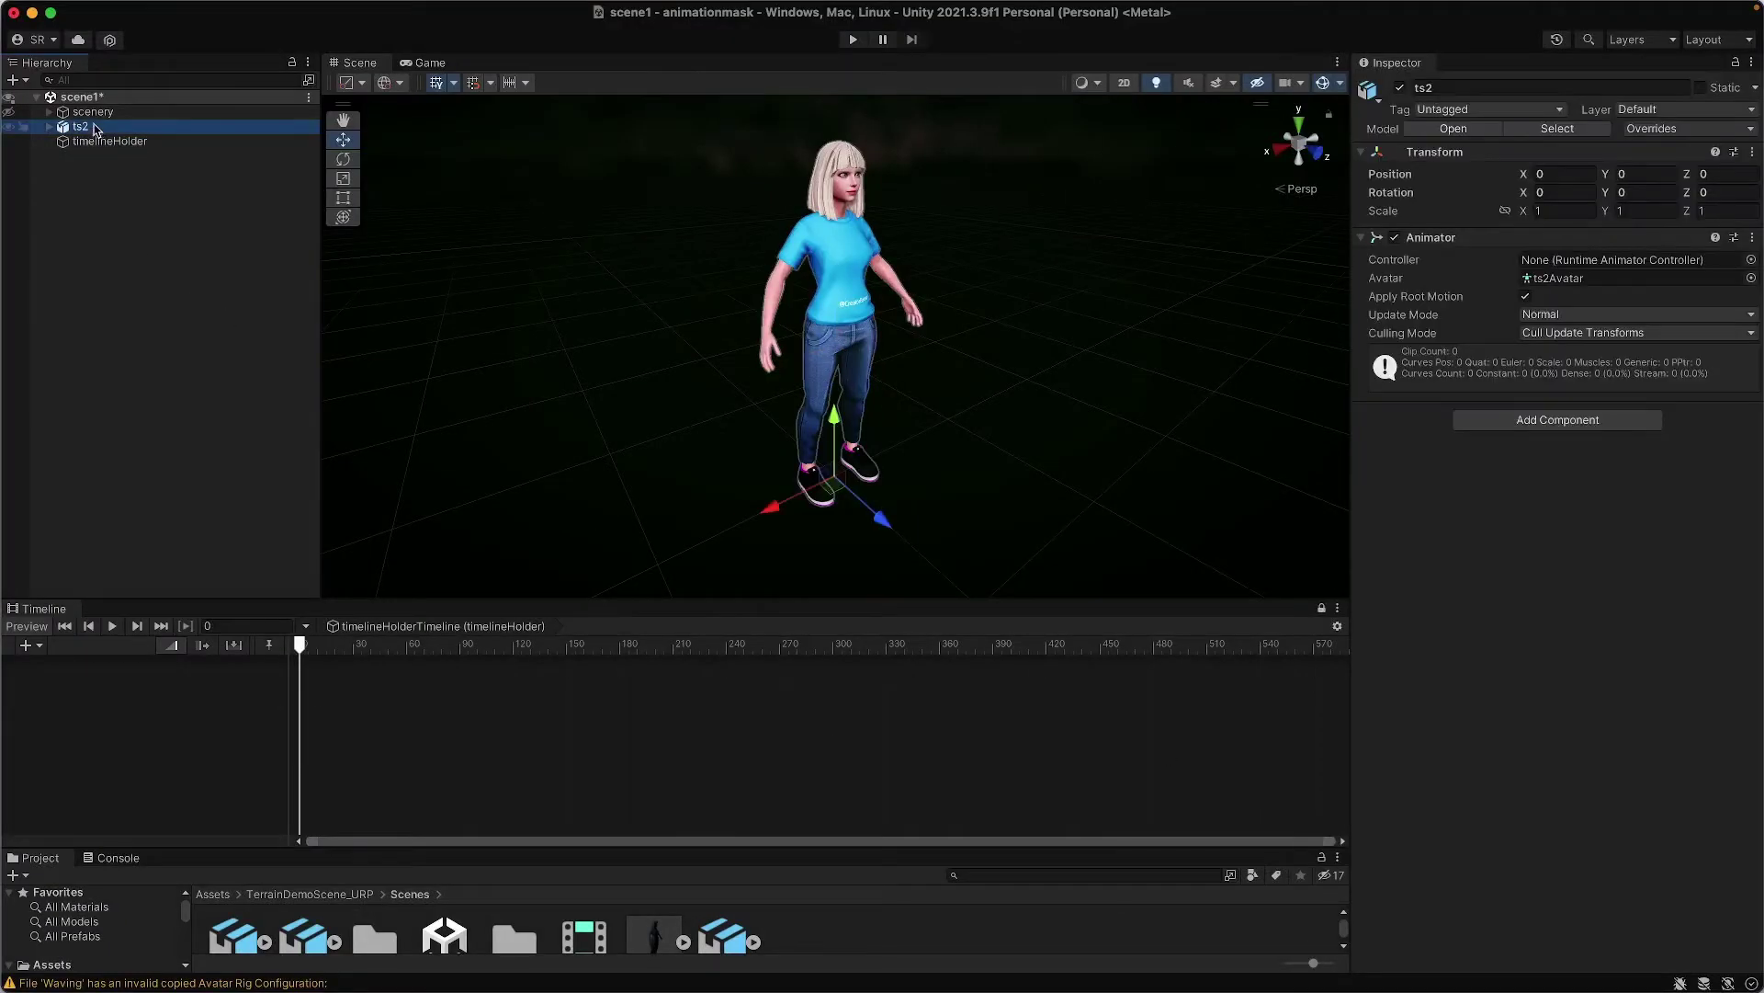
click(92, 112)
click(88, 127)
click(92, 141)
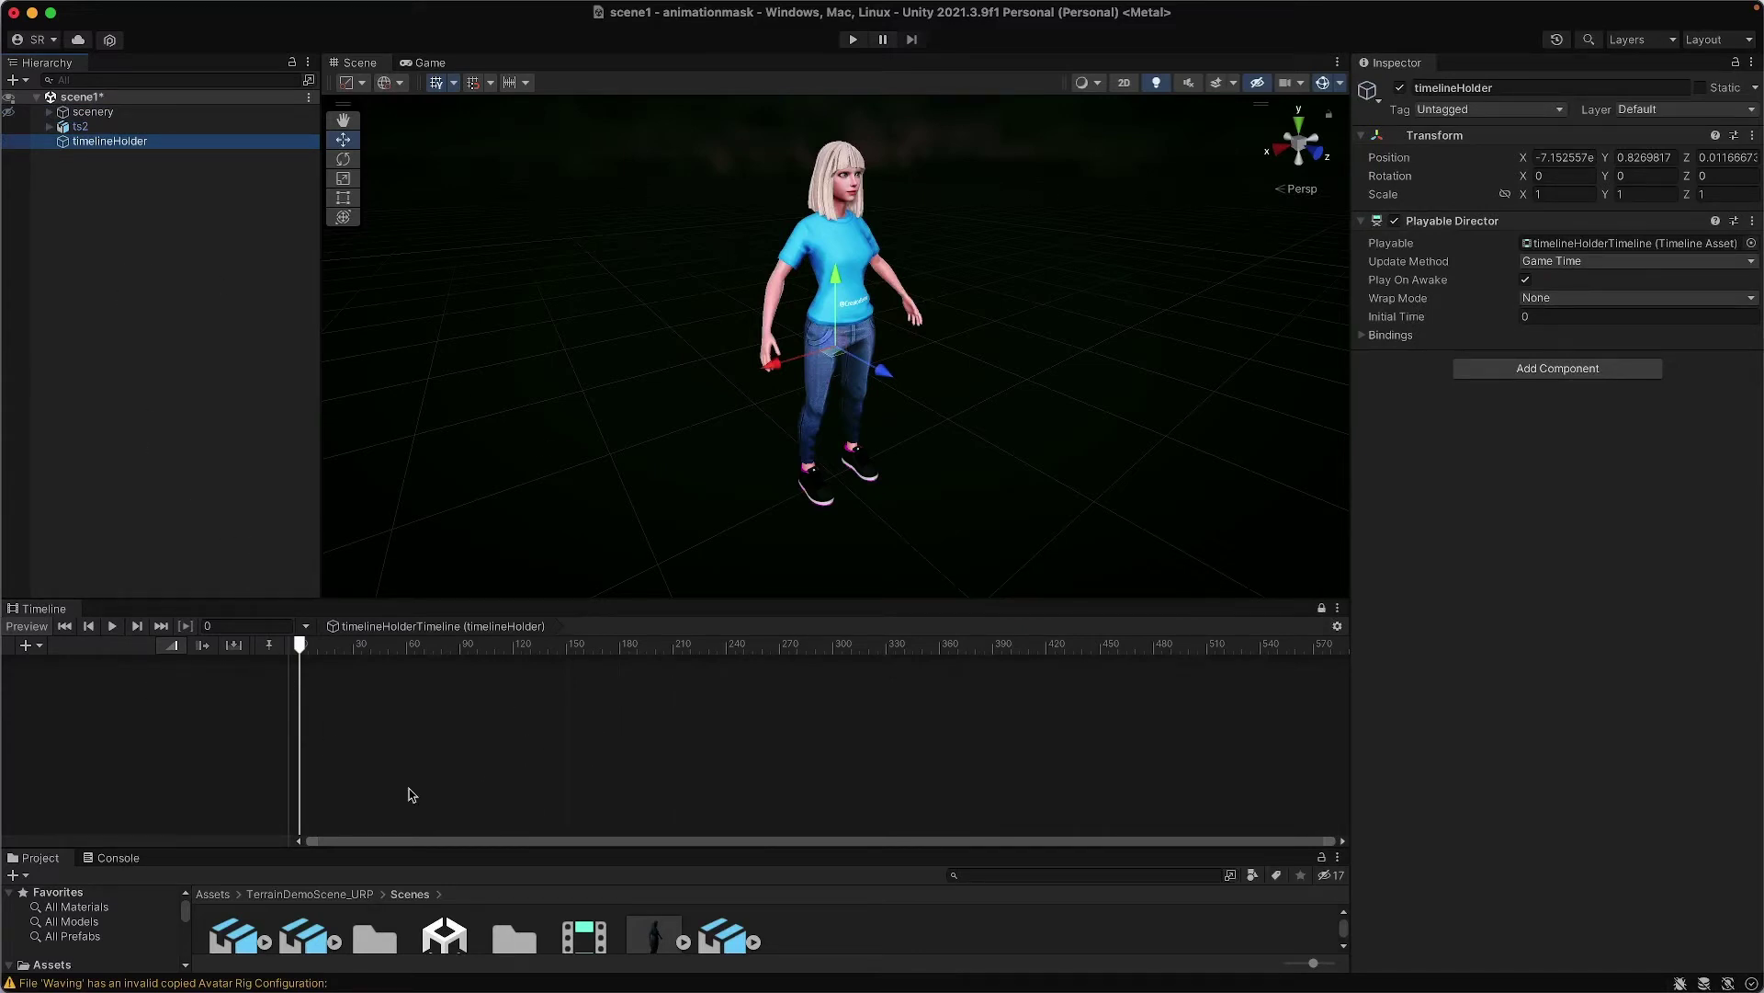
click(72, 127)
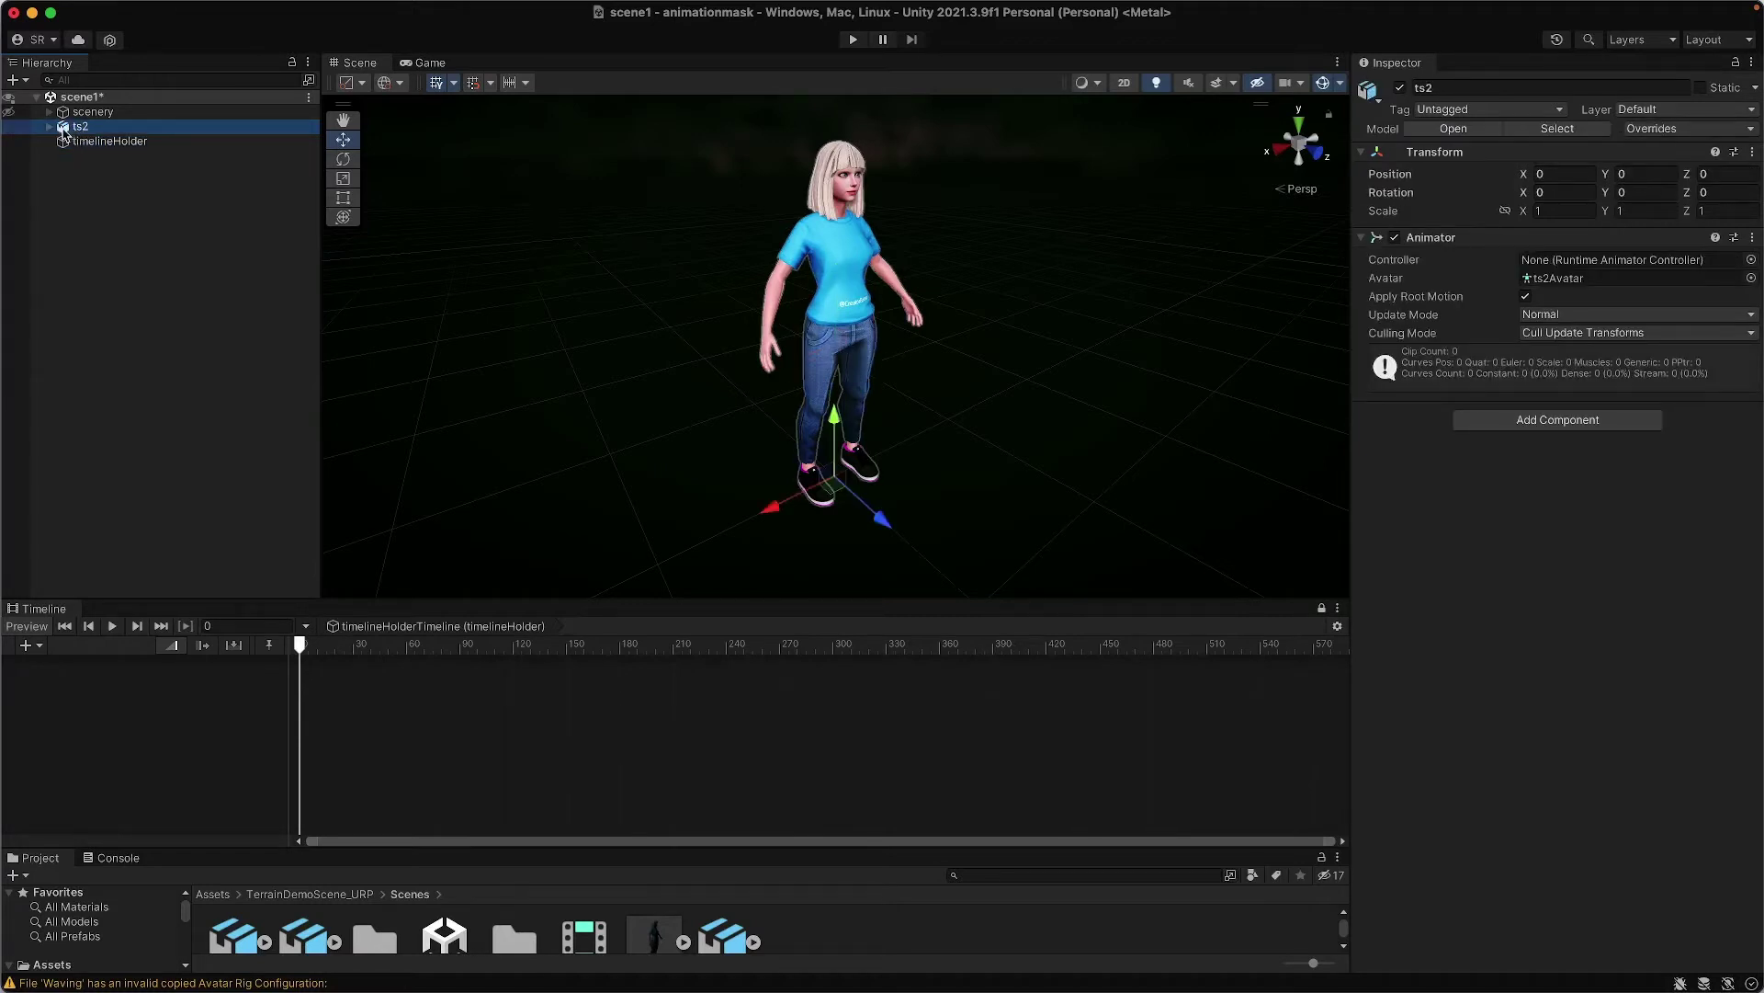
Bind ts2 to a new Animation Track in timelineHolderTimeline and nudge the playhead forward
drag(64, 132, 91, 718)
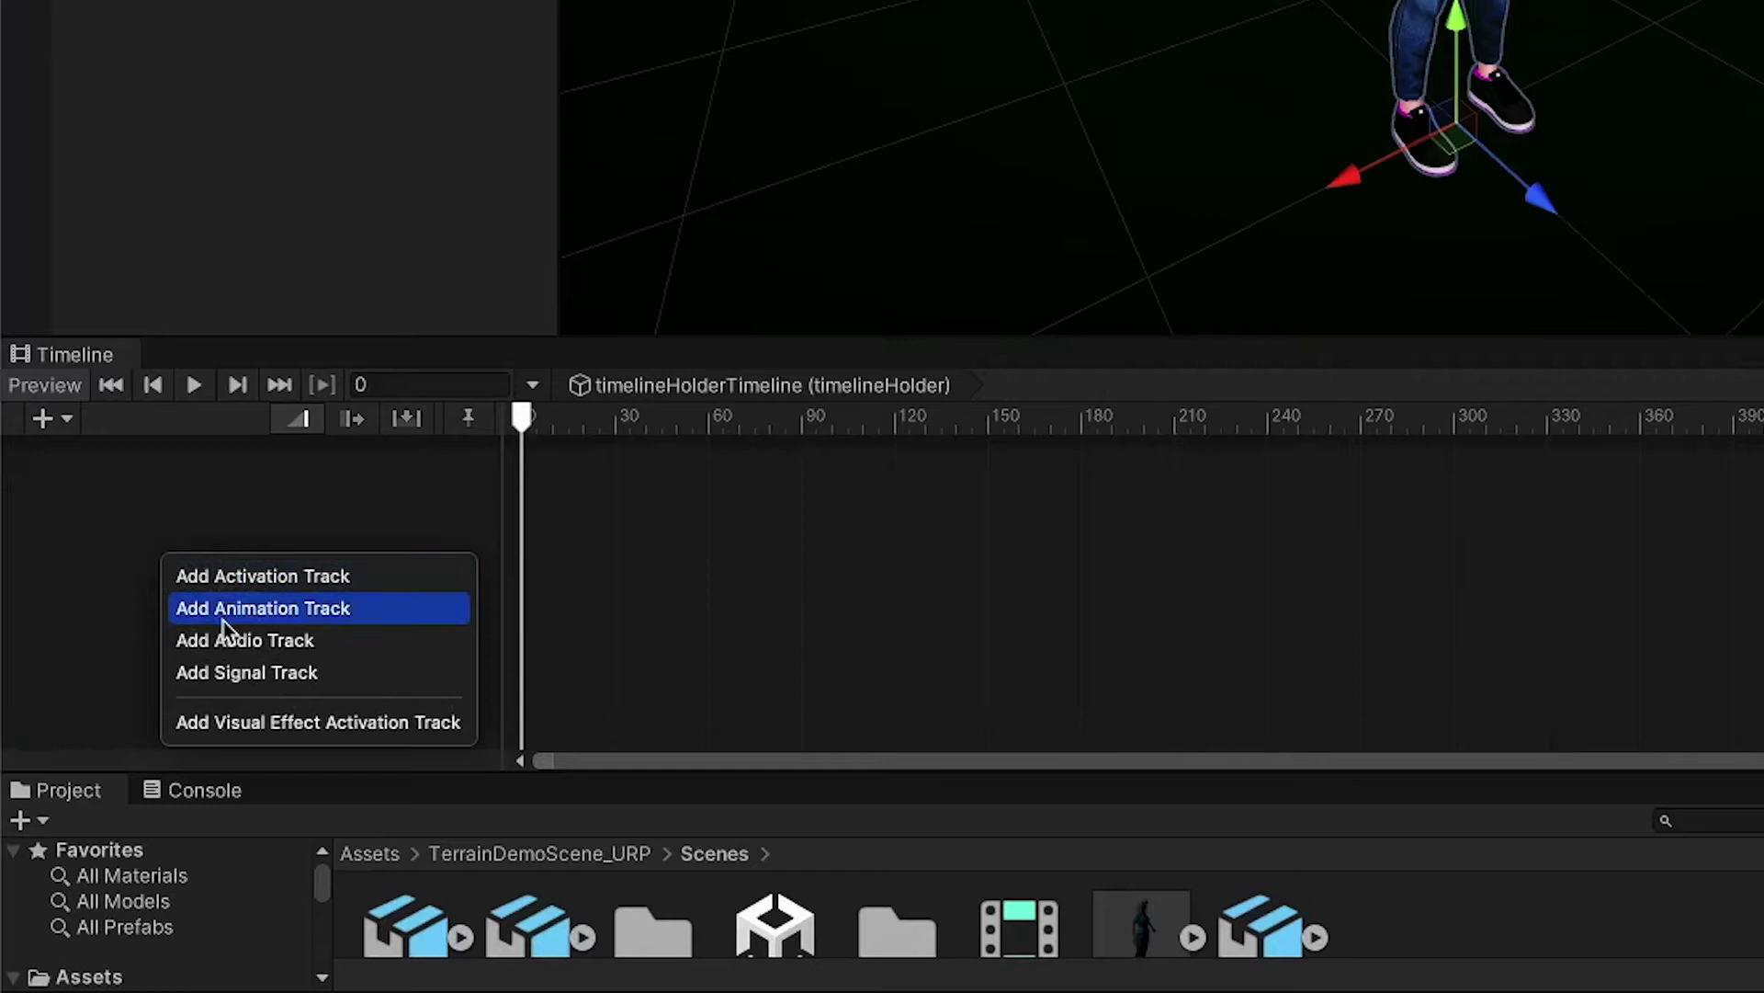
click(296, 618)
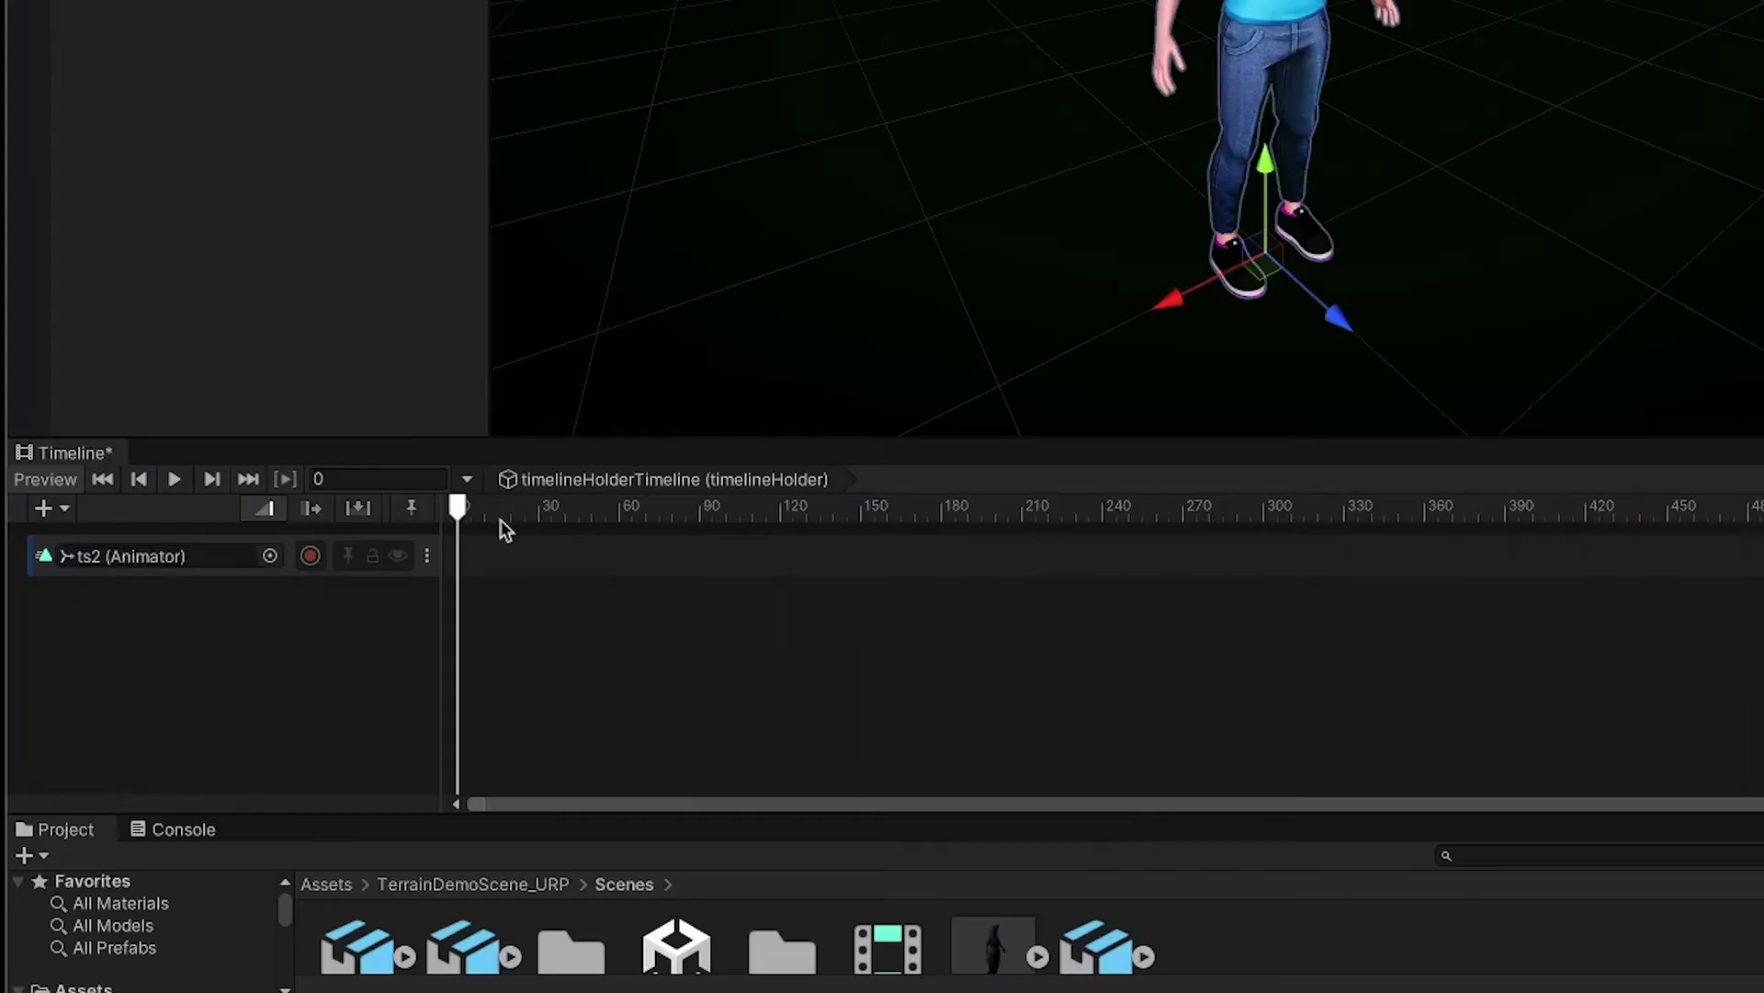
drag(300, 644, 351, 680)
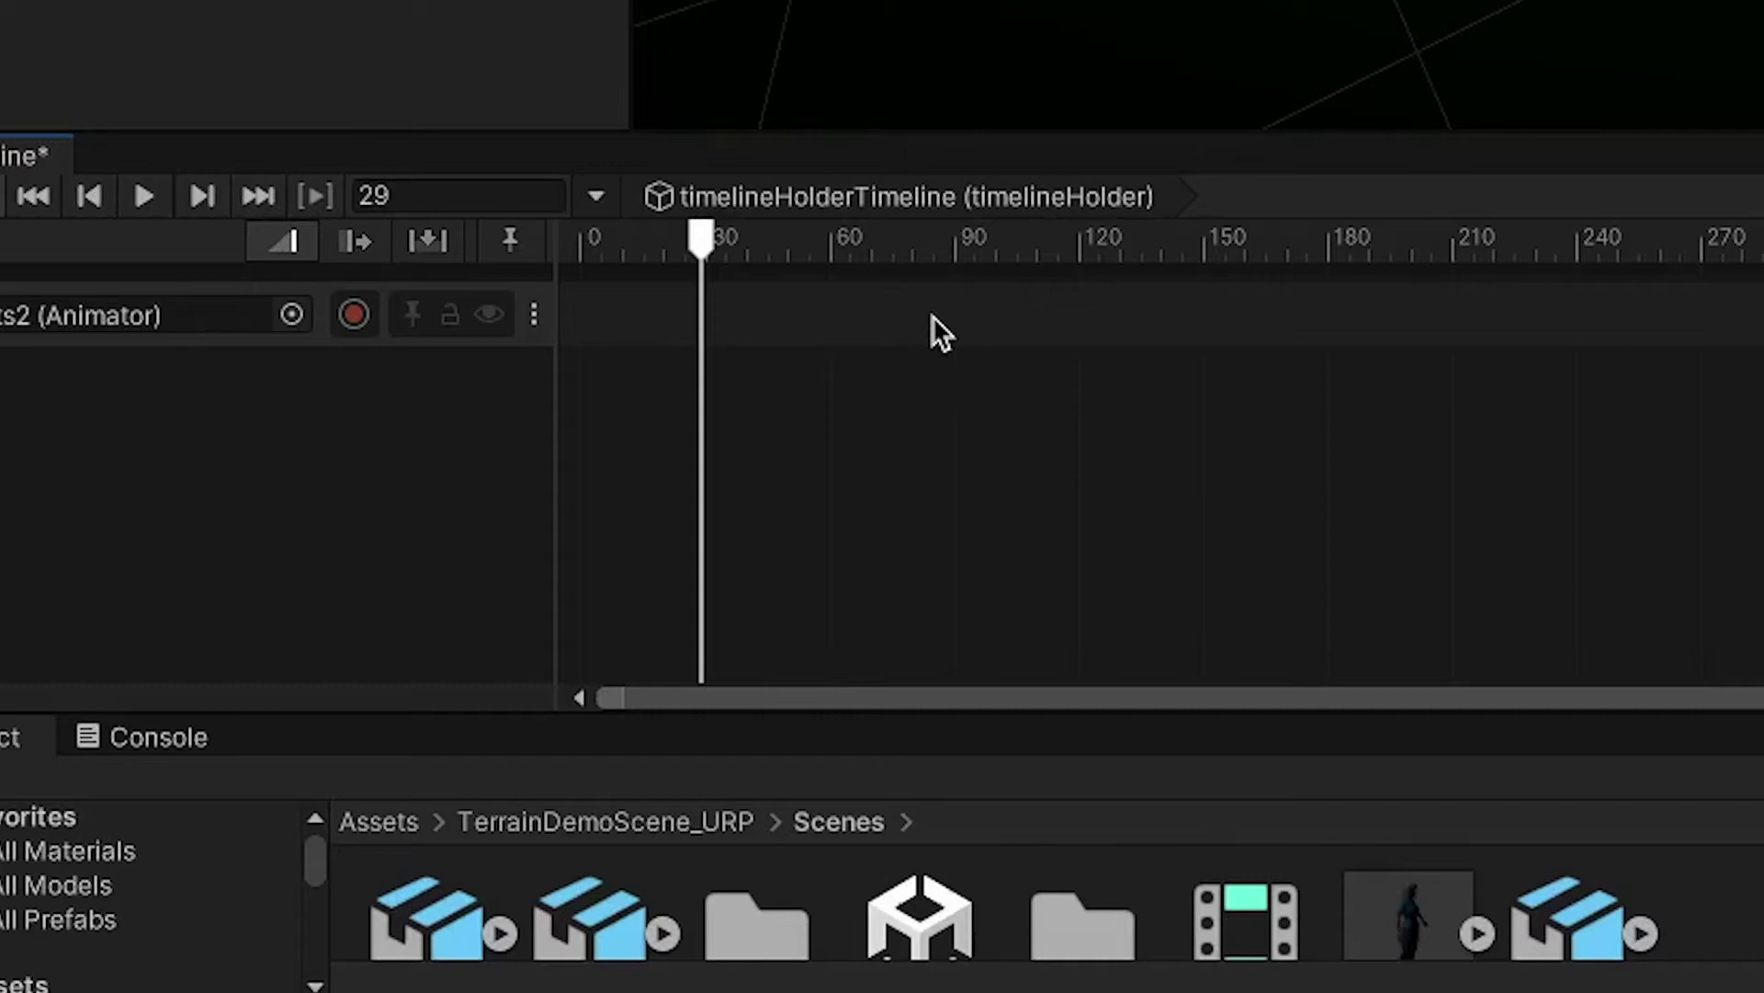
Add the 'run' animation clip to the ts2 track and scrub through it to preview
right_click(931, 316)
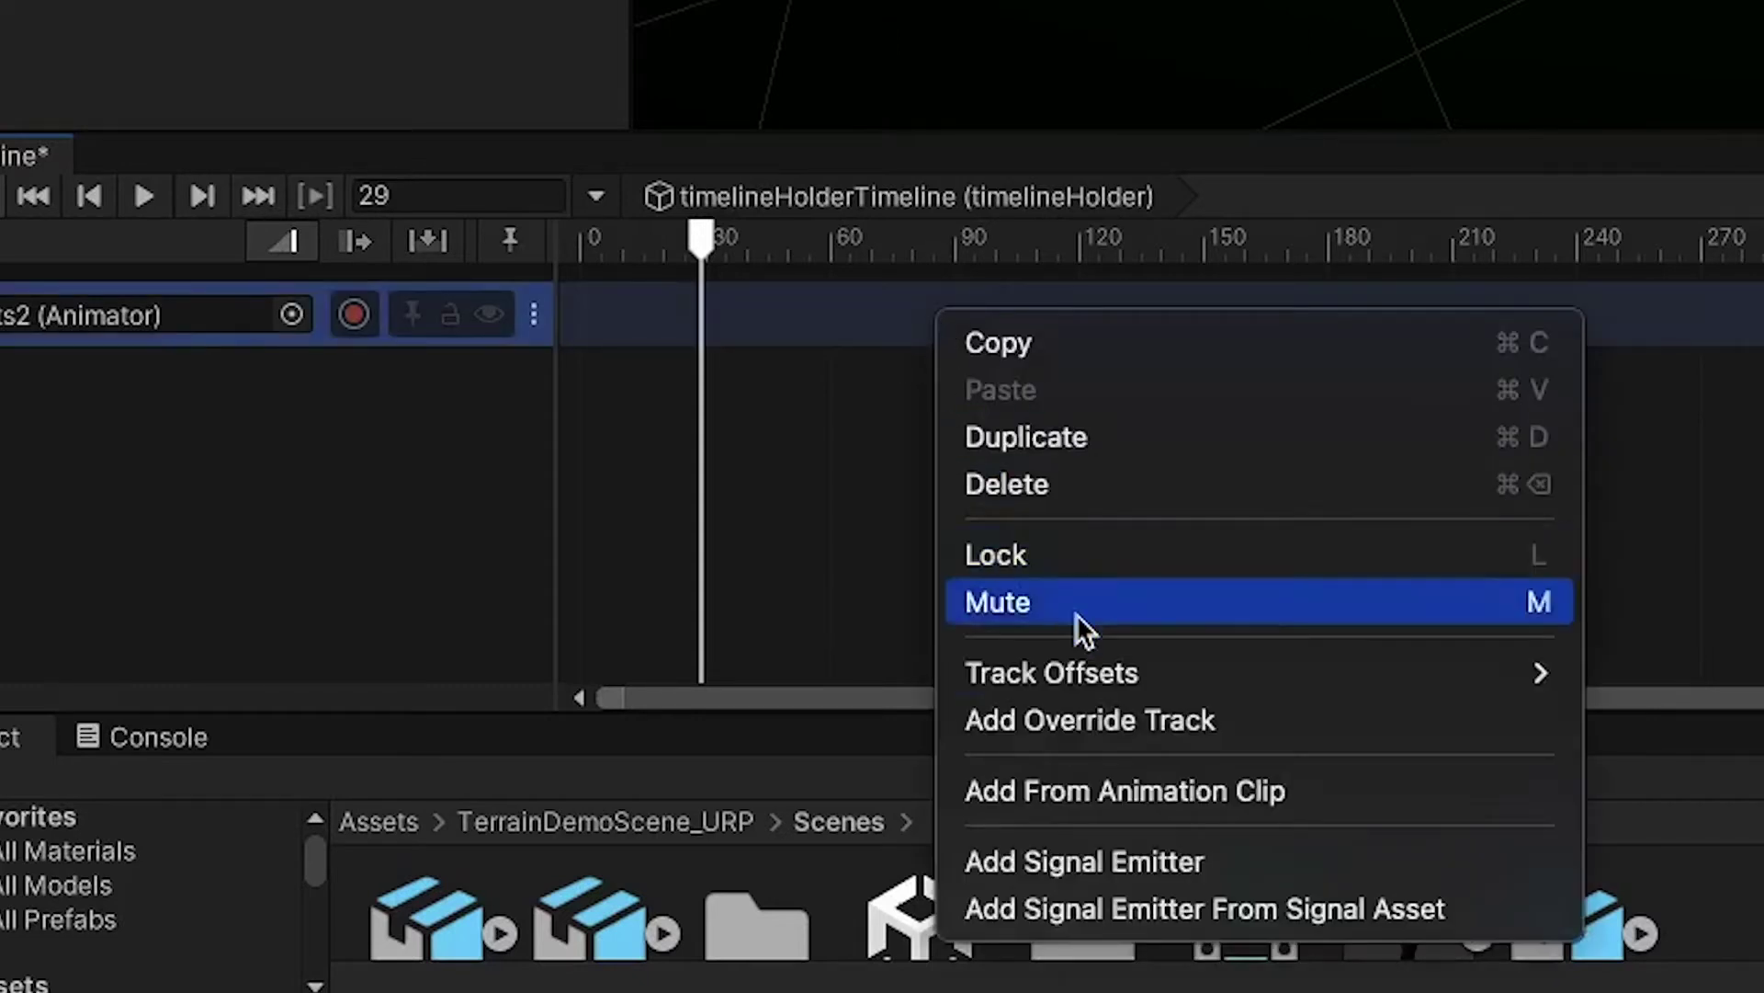
click(1136, 790)
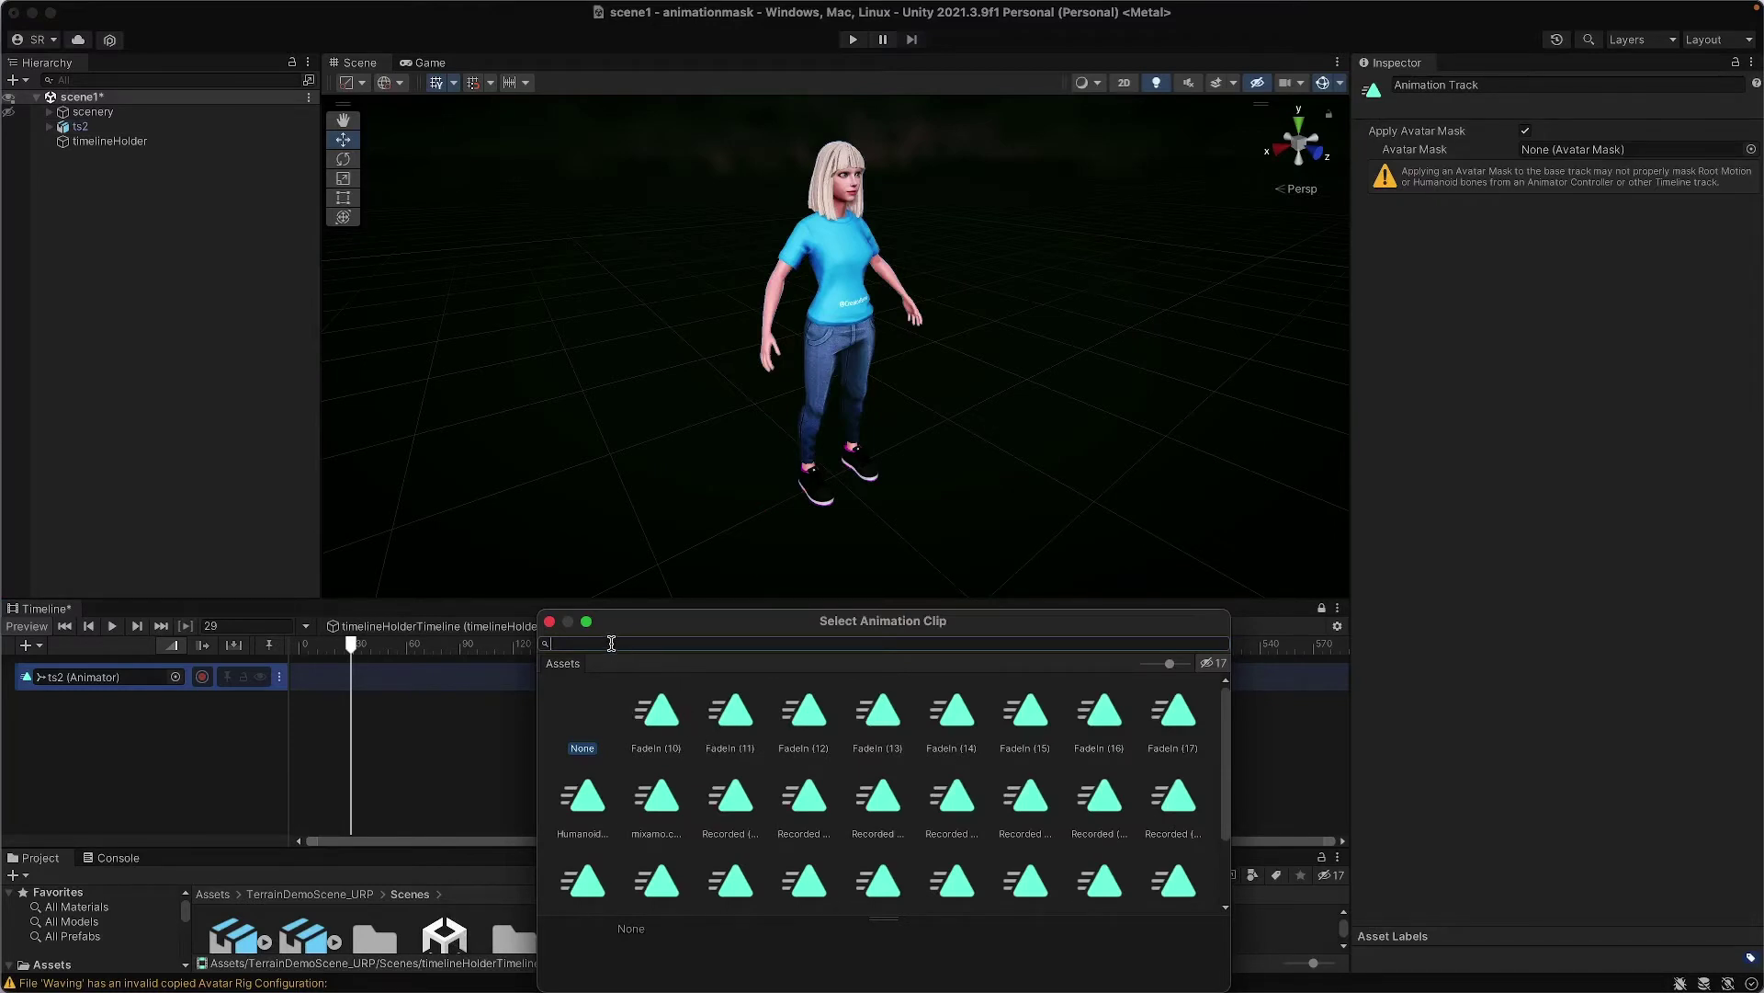
text(run)
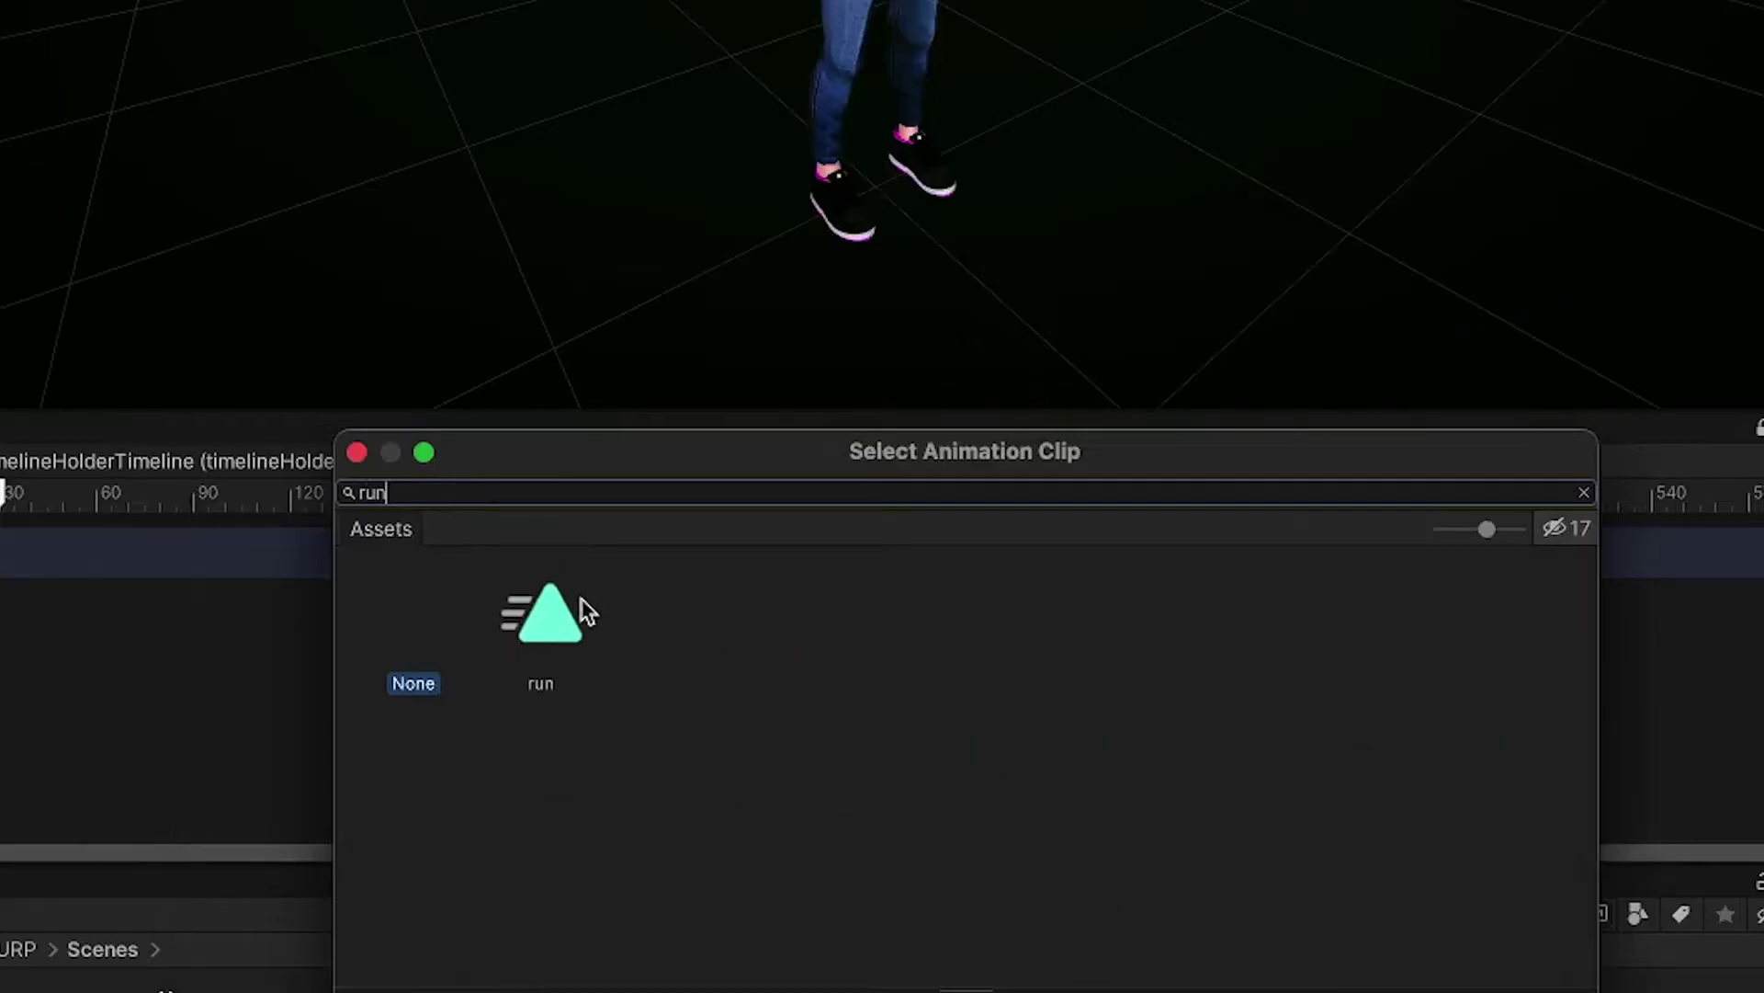
double_click(551, 620)
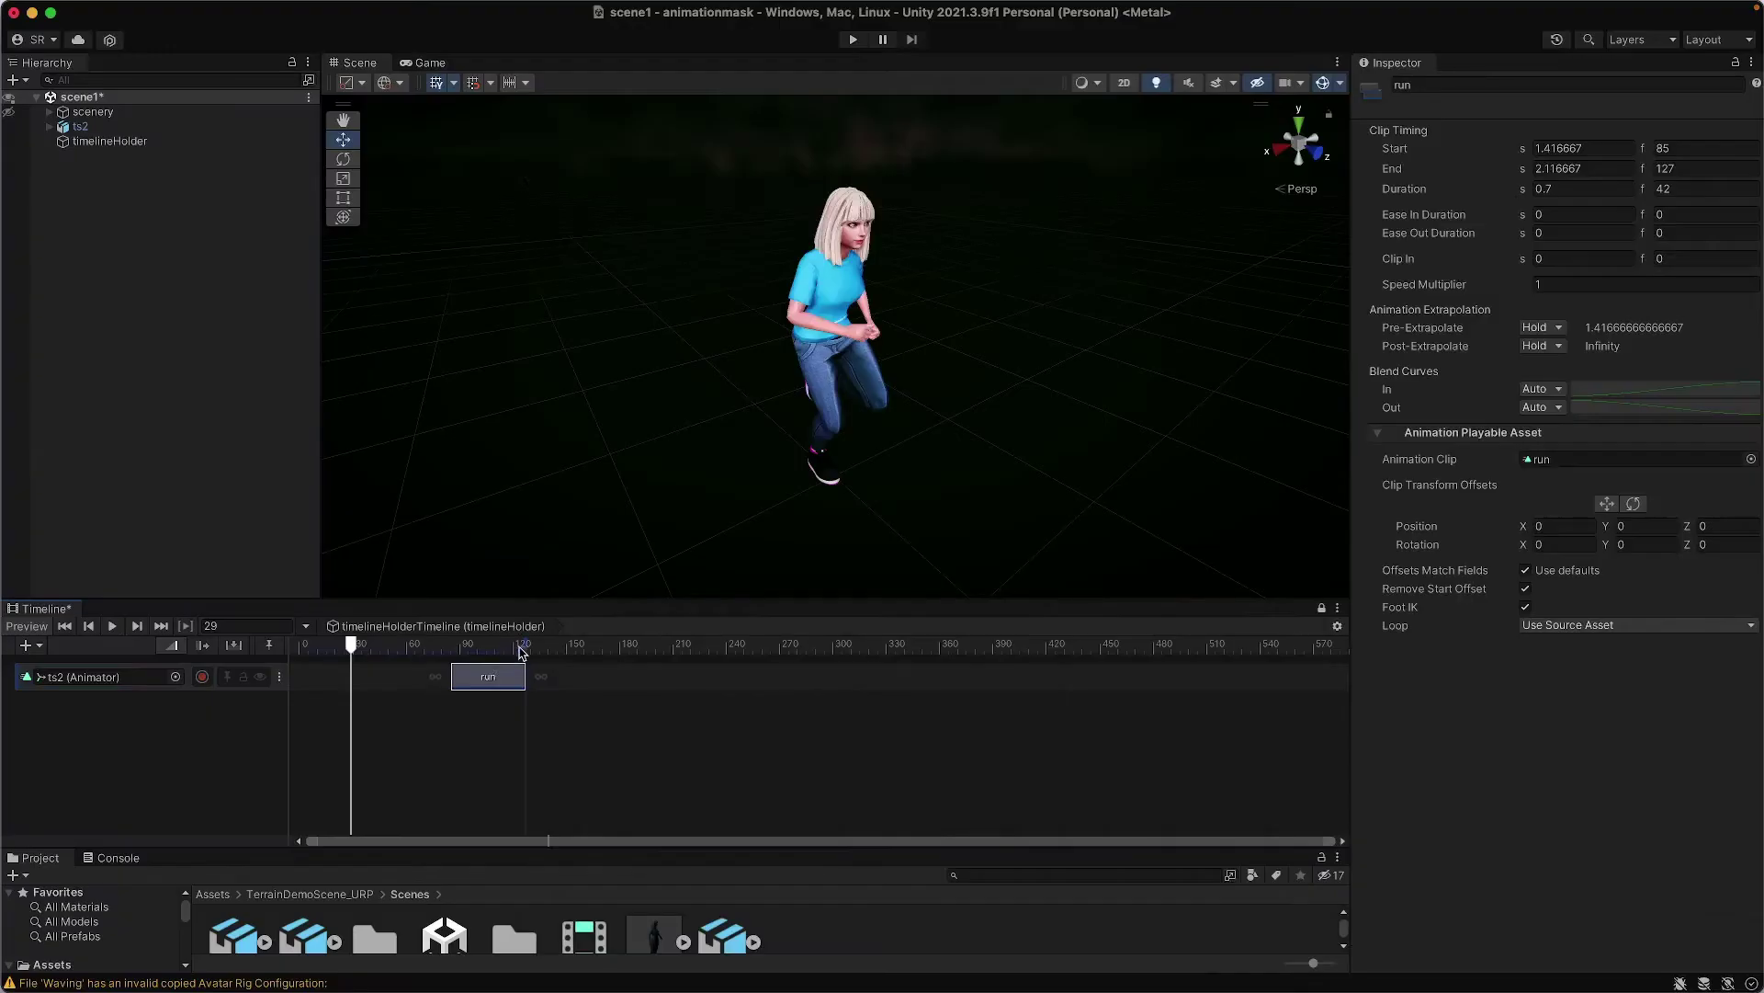
drag(521, 652, 484, 651)
scroll(898, 383, down, 10)
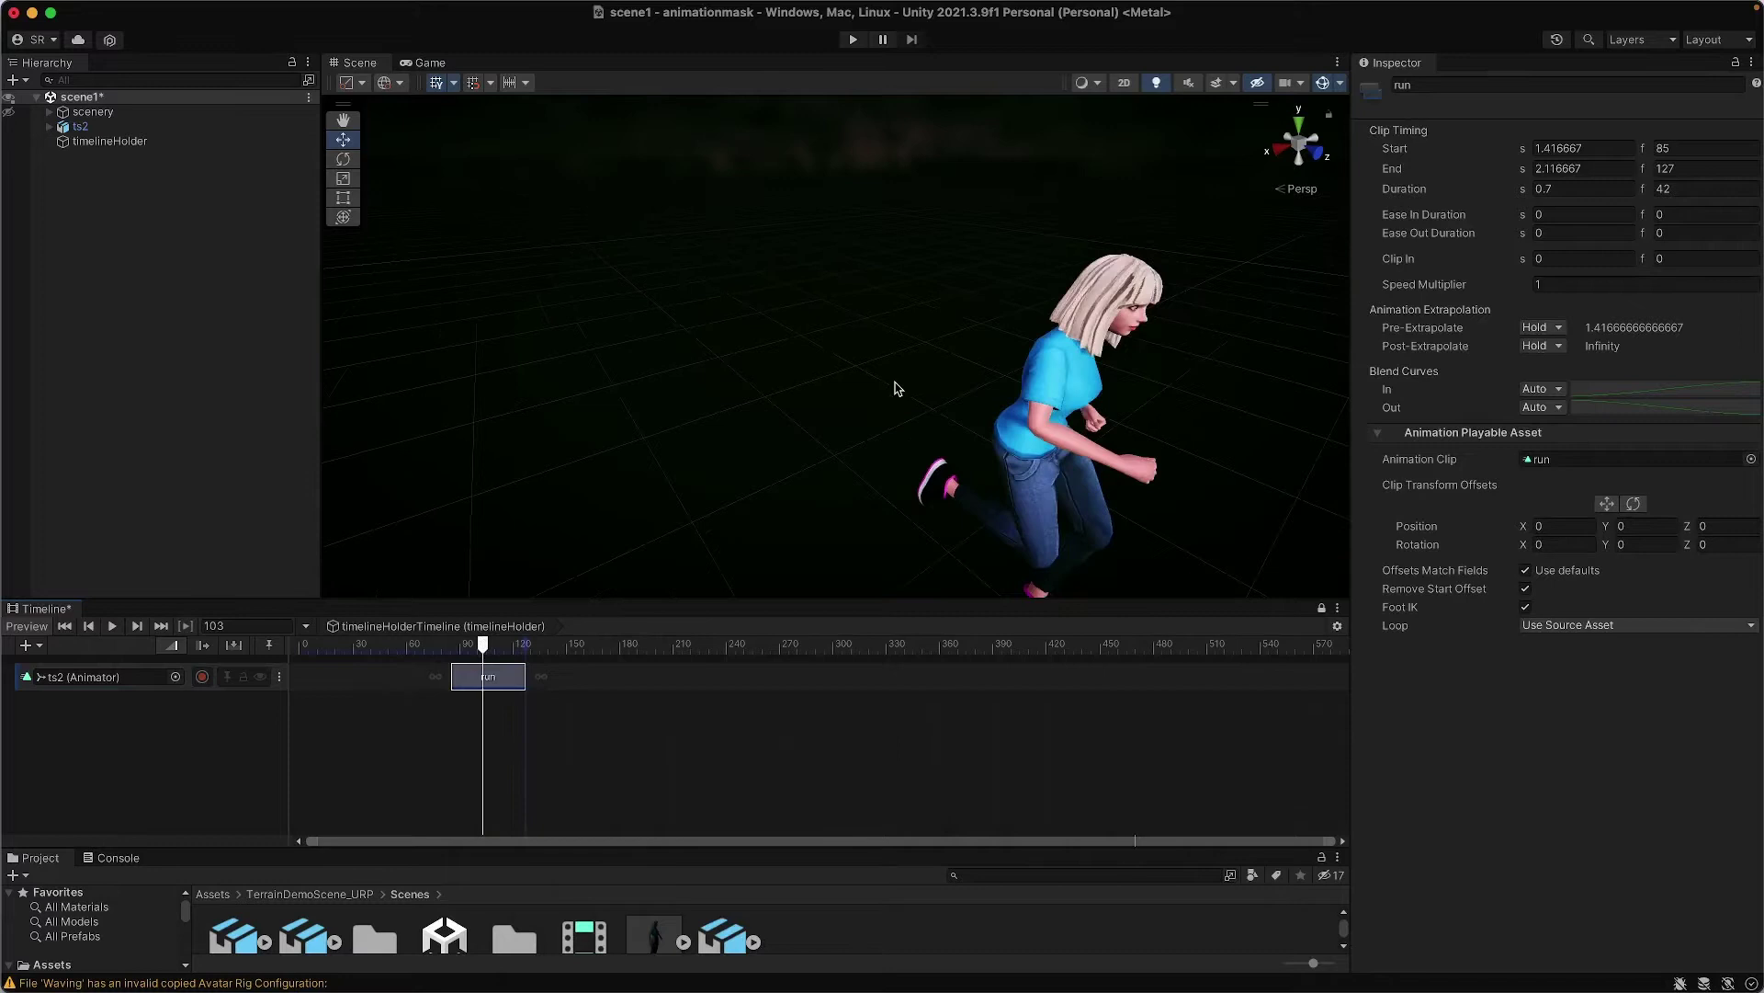
drag(483, 648, 787, 683)
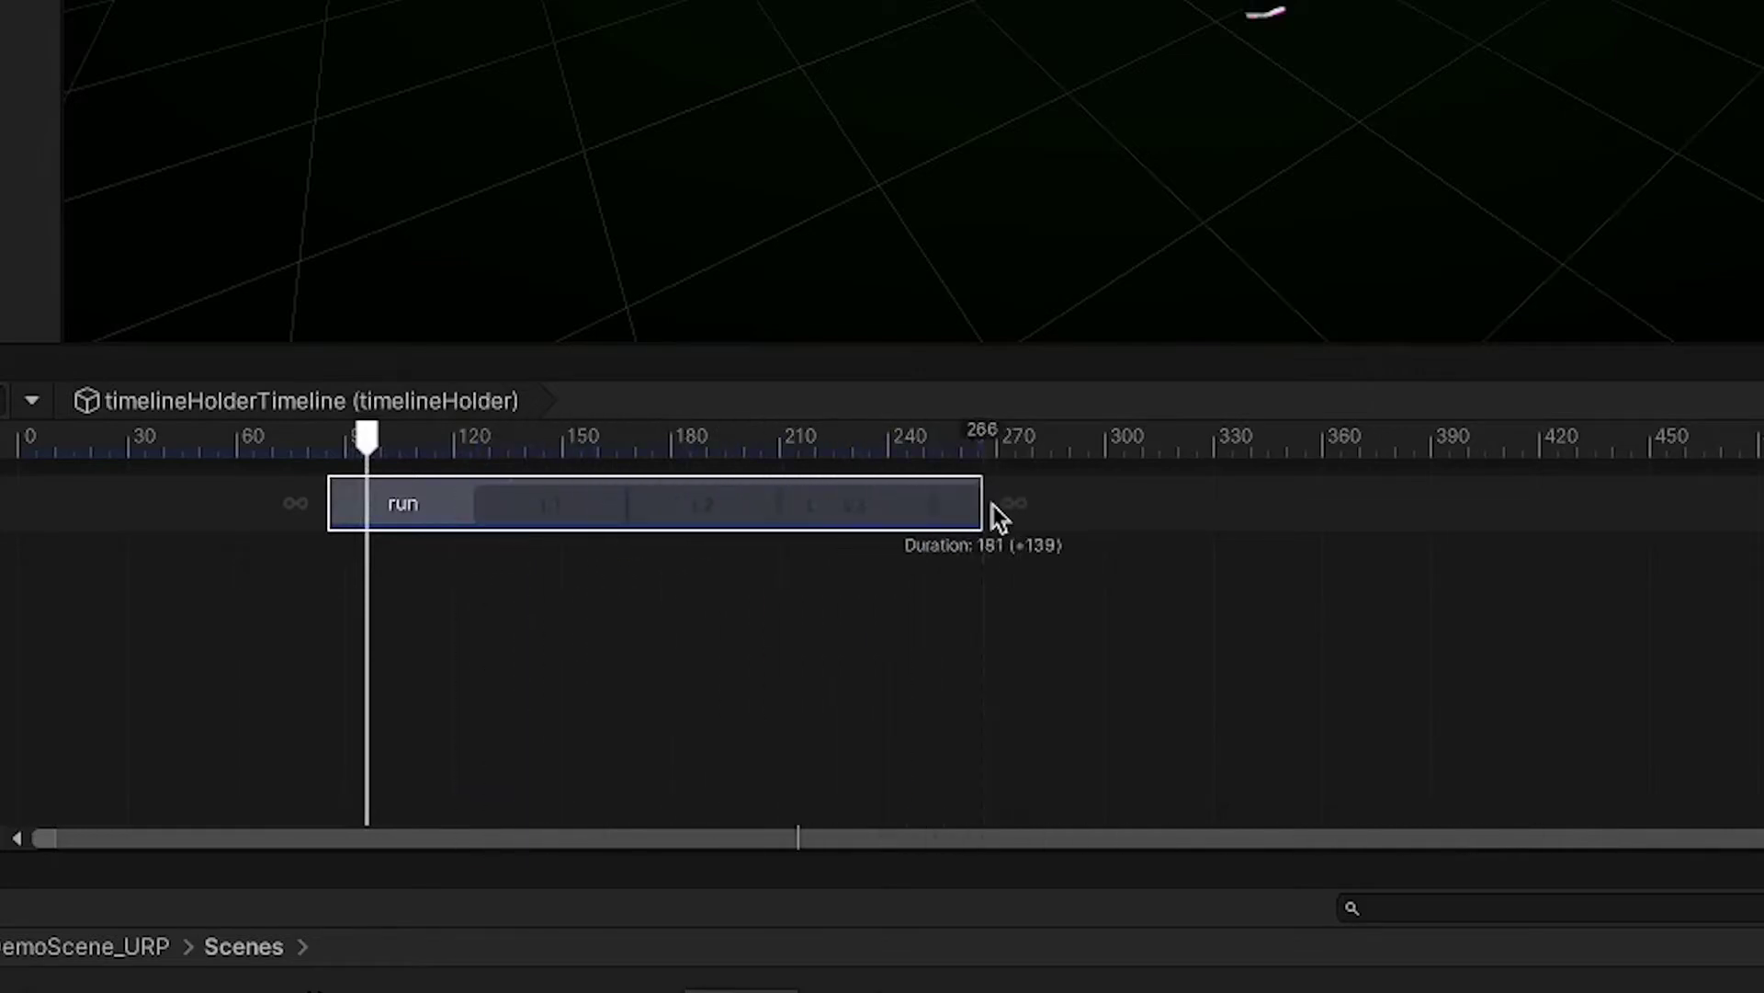
Trim the run clip to frames 85–189 (104 frames), previewing the animation along the way
drag(1000, 517, 1696, 515)
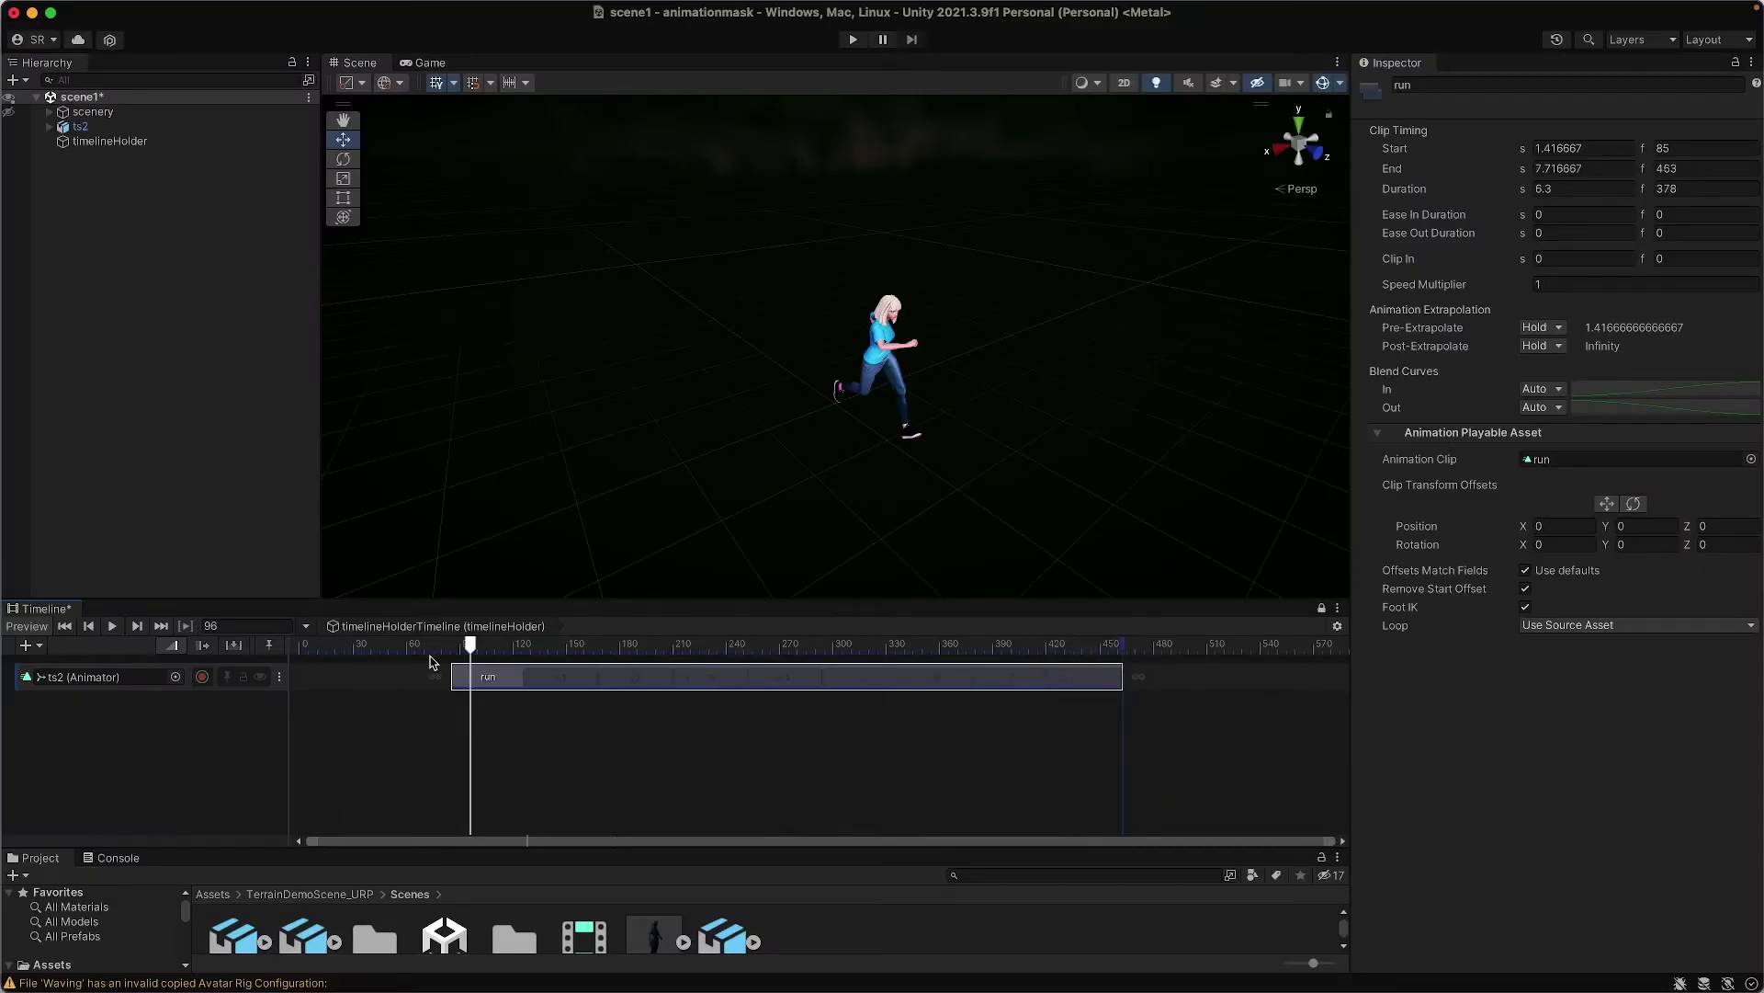
drag(470, 643, 636, 646)
alt+drag(756, 472, 873, 473)
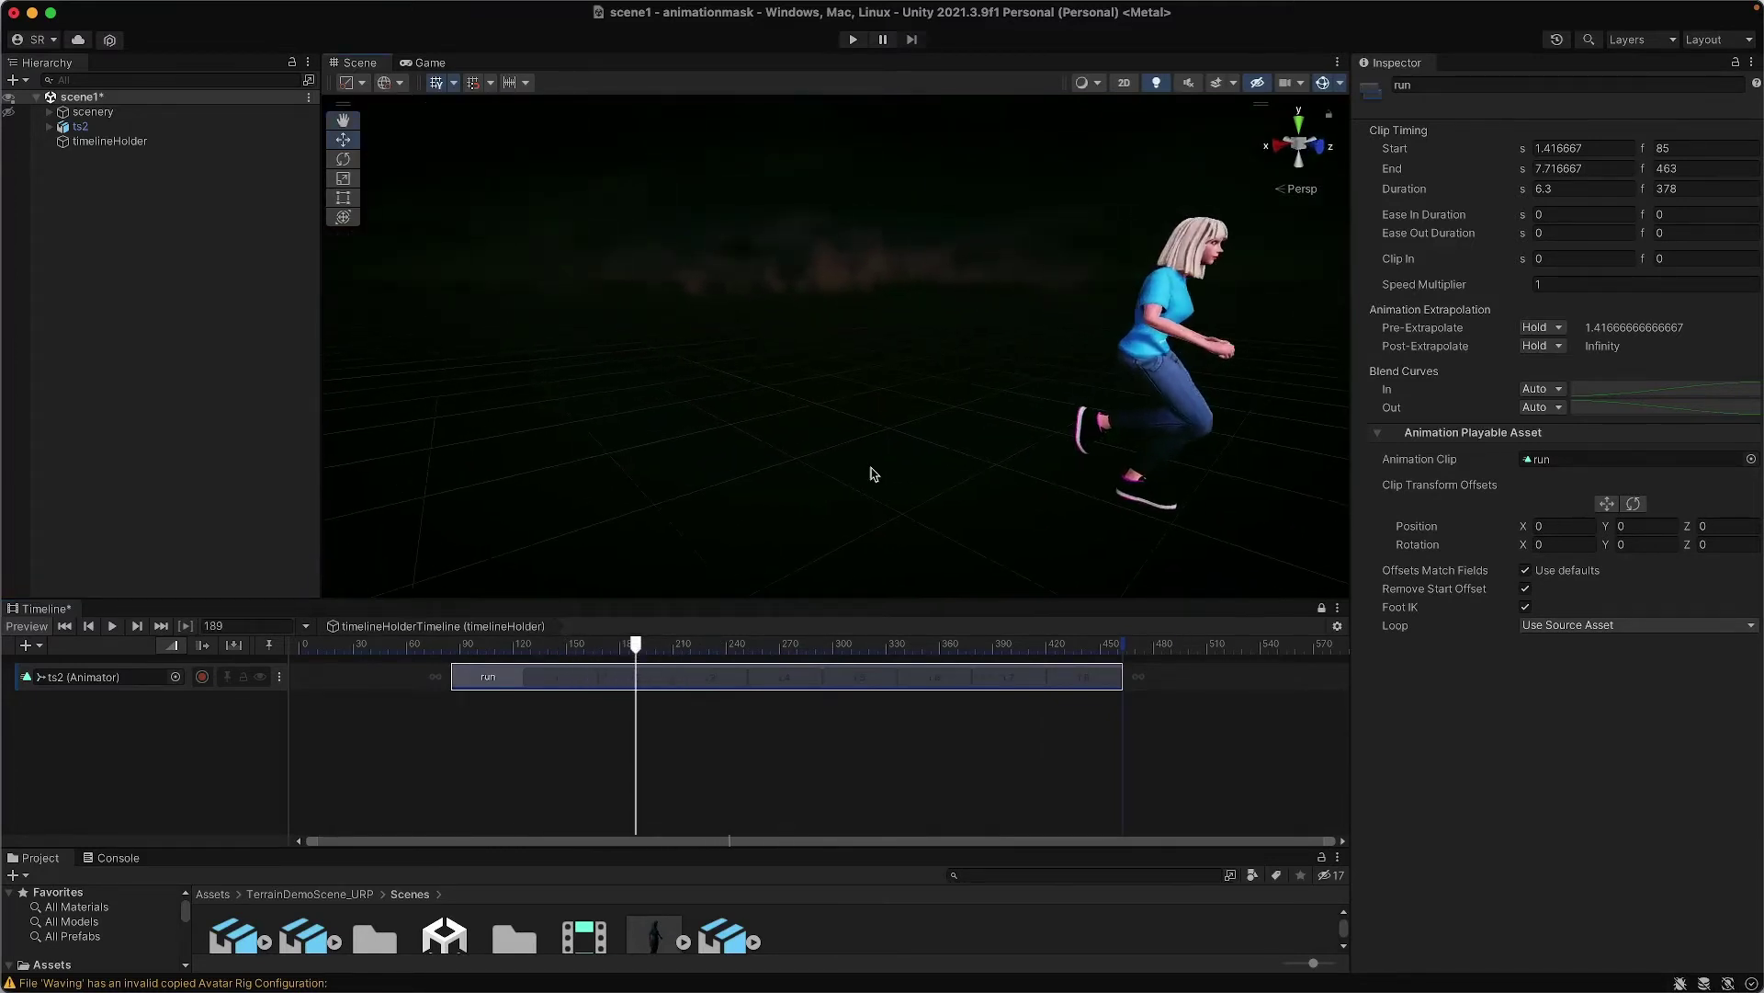
scroll(873, 474, down, 5)
drag(1123, 685, 635, 700)
click(474, 647)
drag(474, 647, 604, 650)
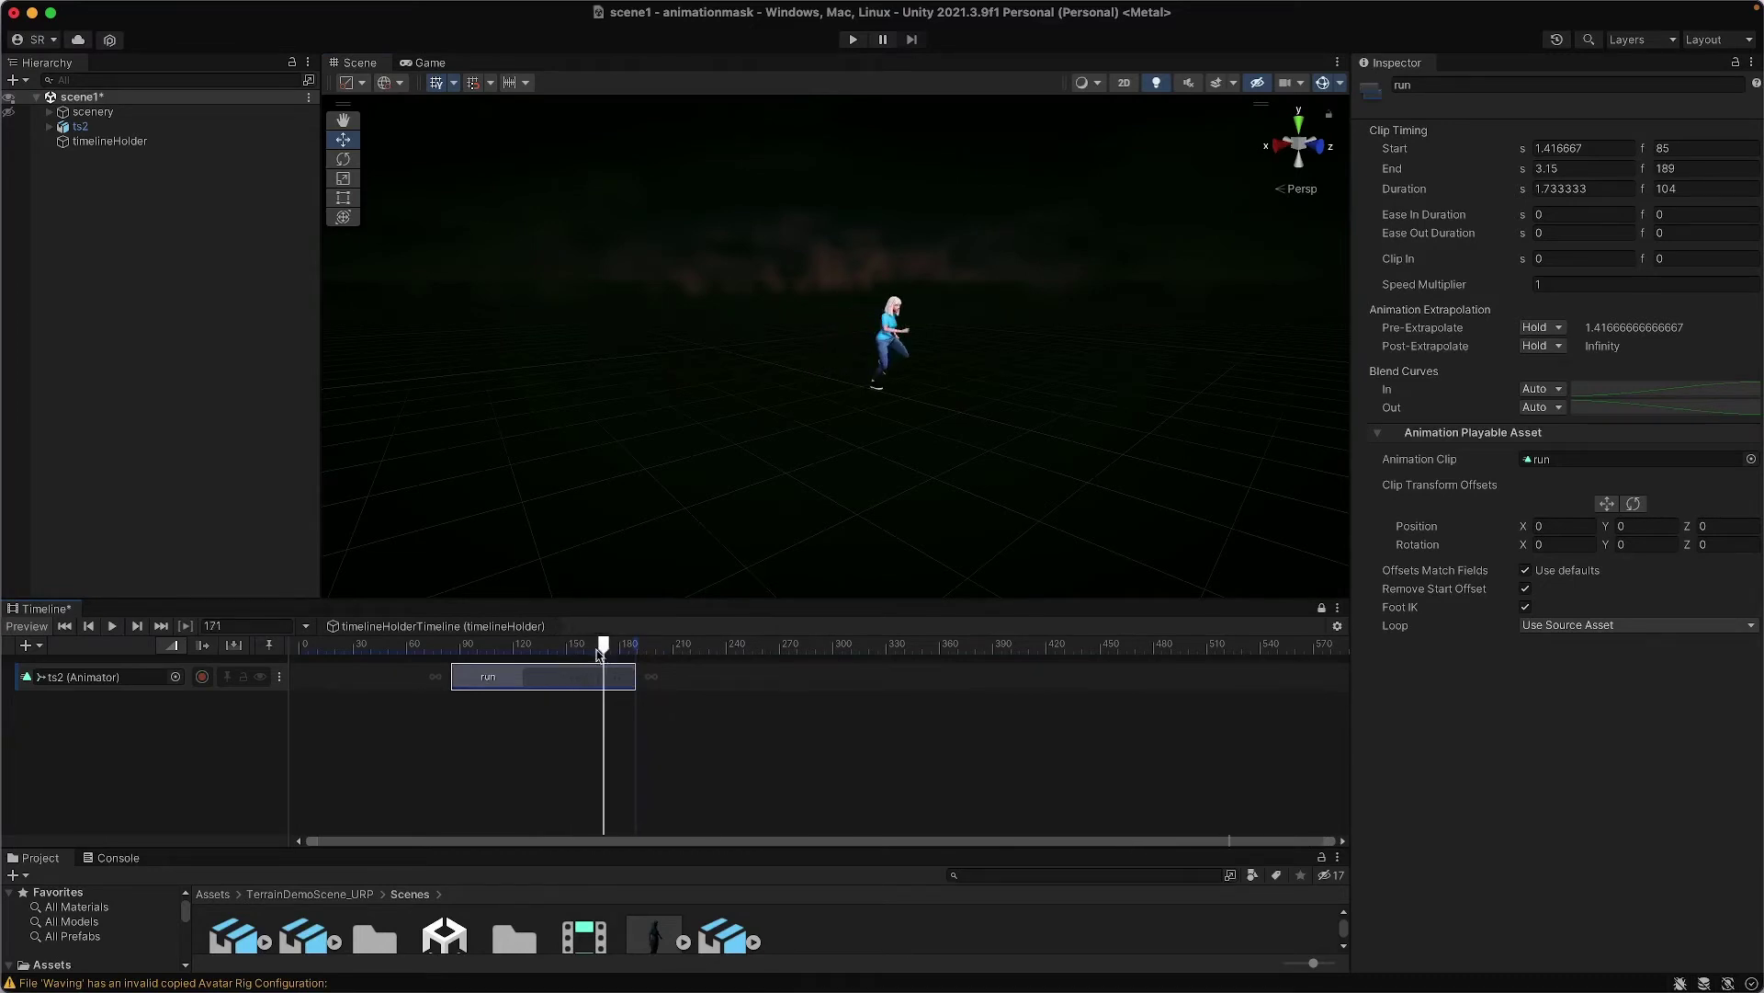
right_click(742, 688)
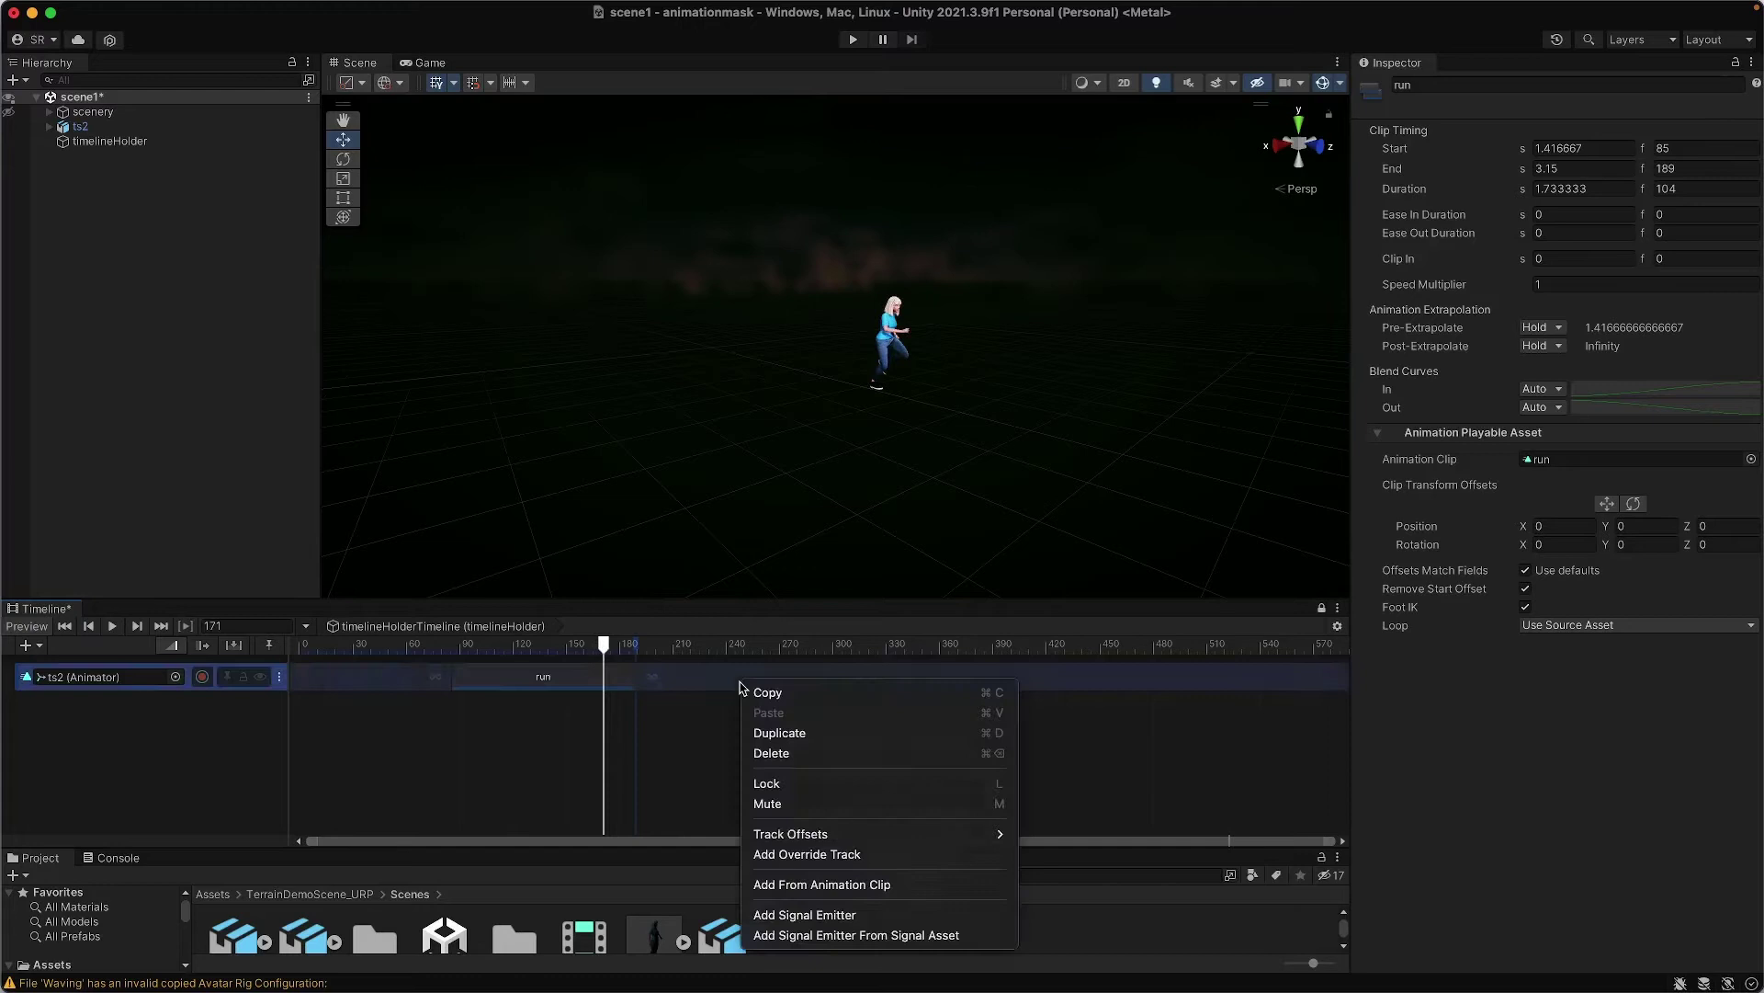
Add the jump clip to the ts2 track after run and preview how it plays
click(824, 884)
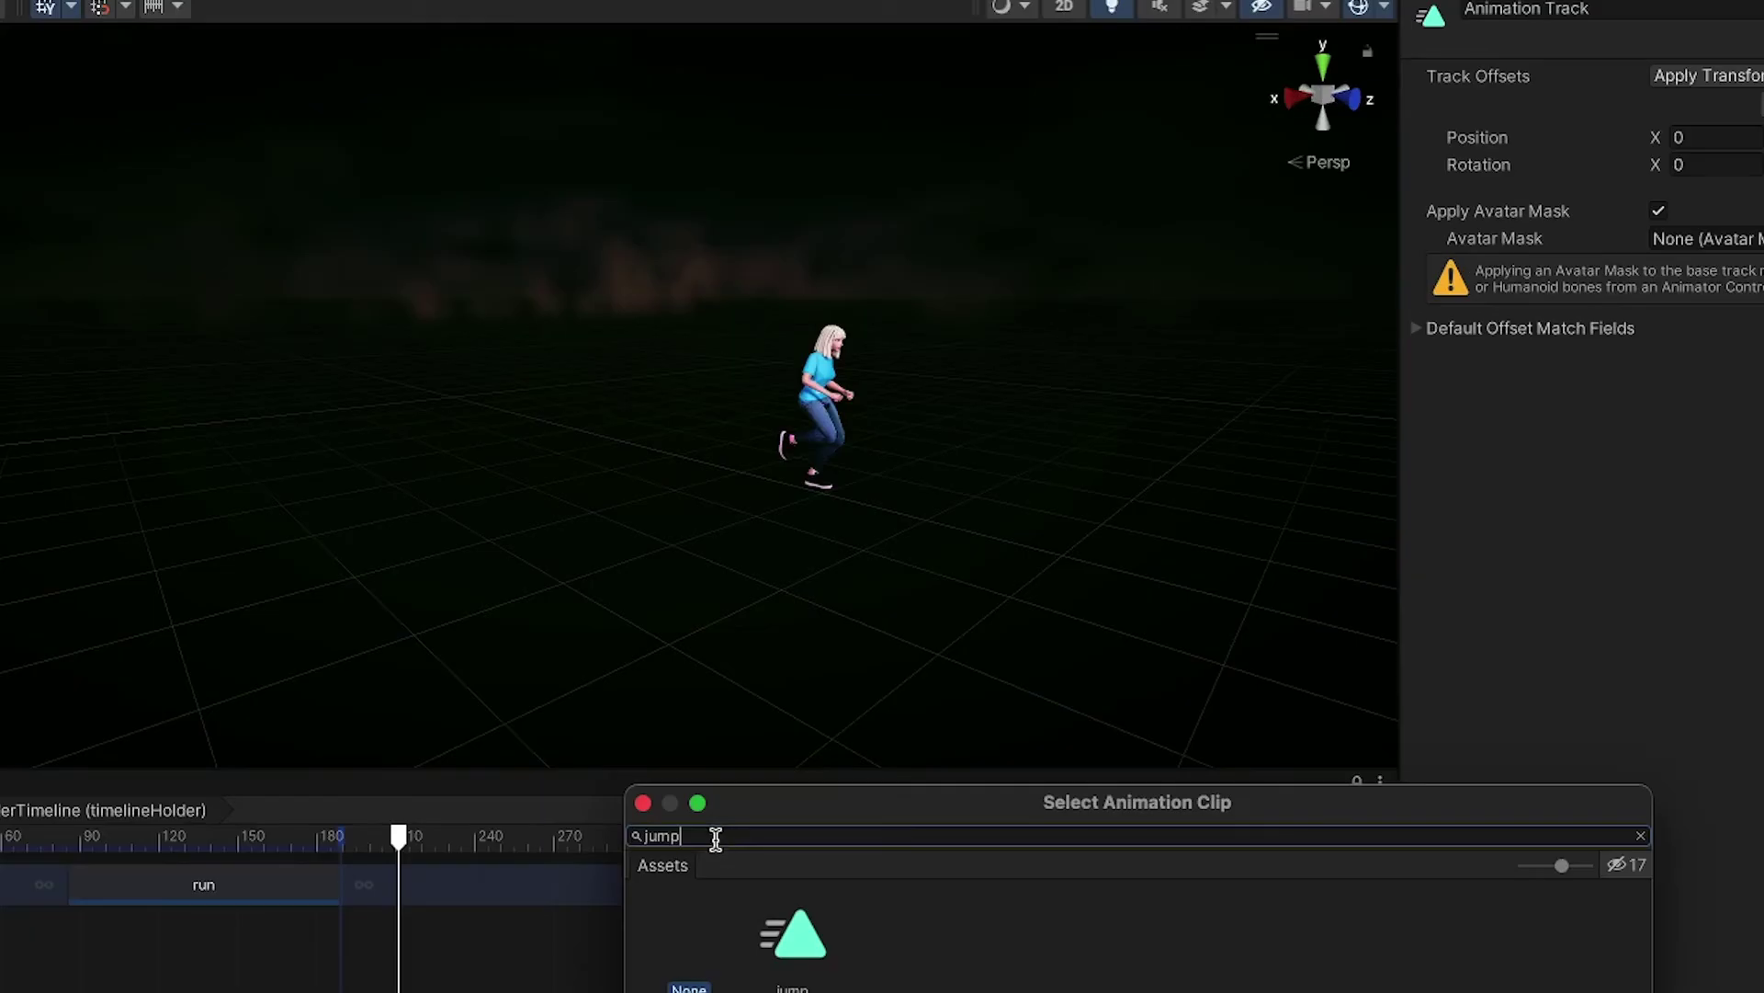
click(798, 937)
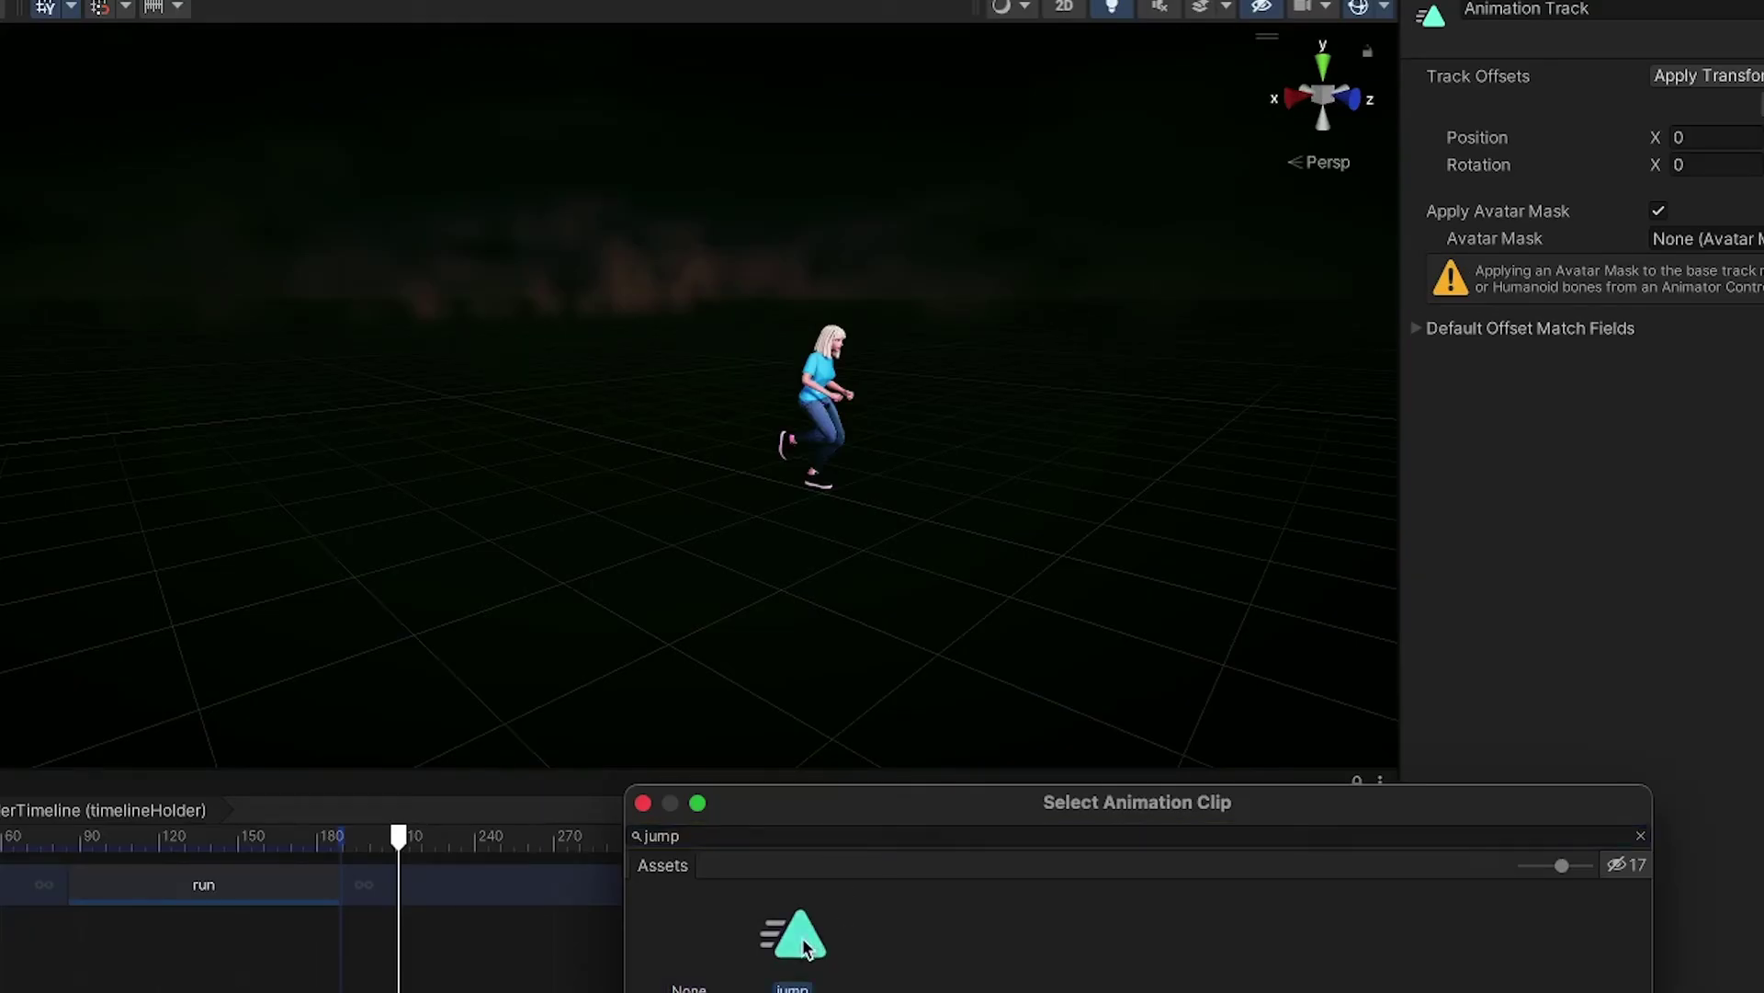
double_click(804, 946)
drag(411, 838, 487, 852)
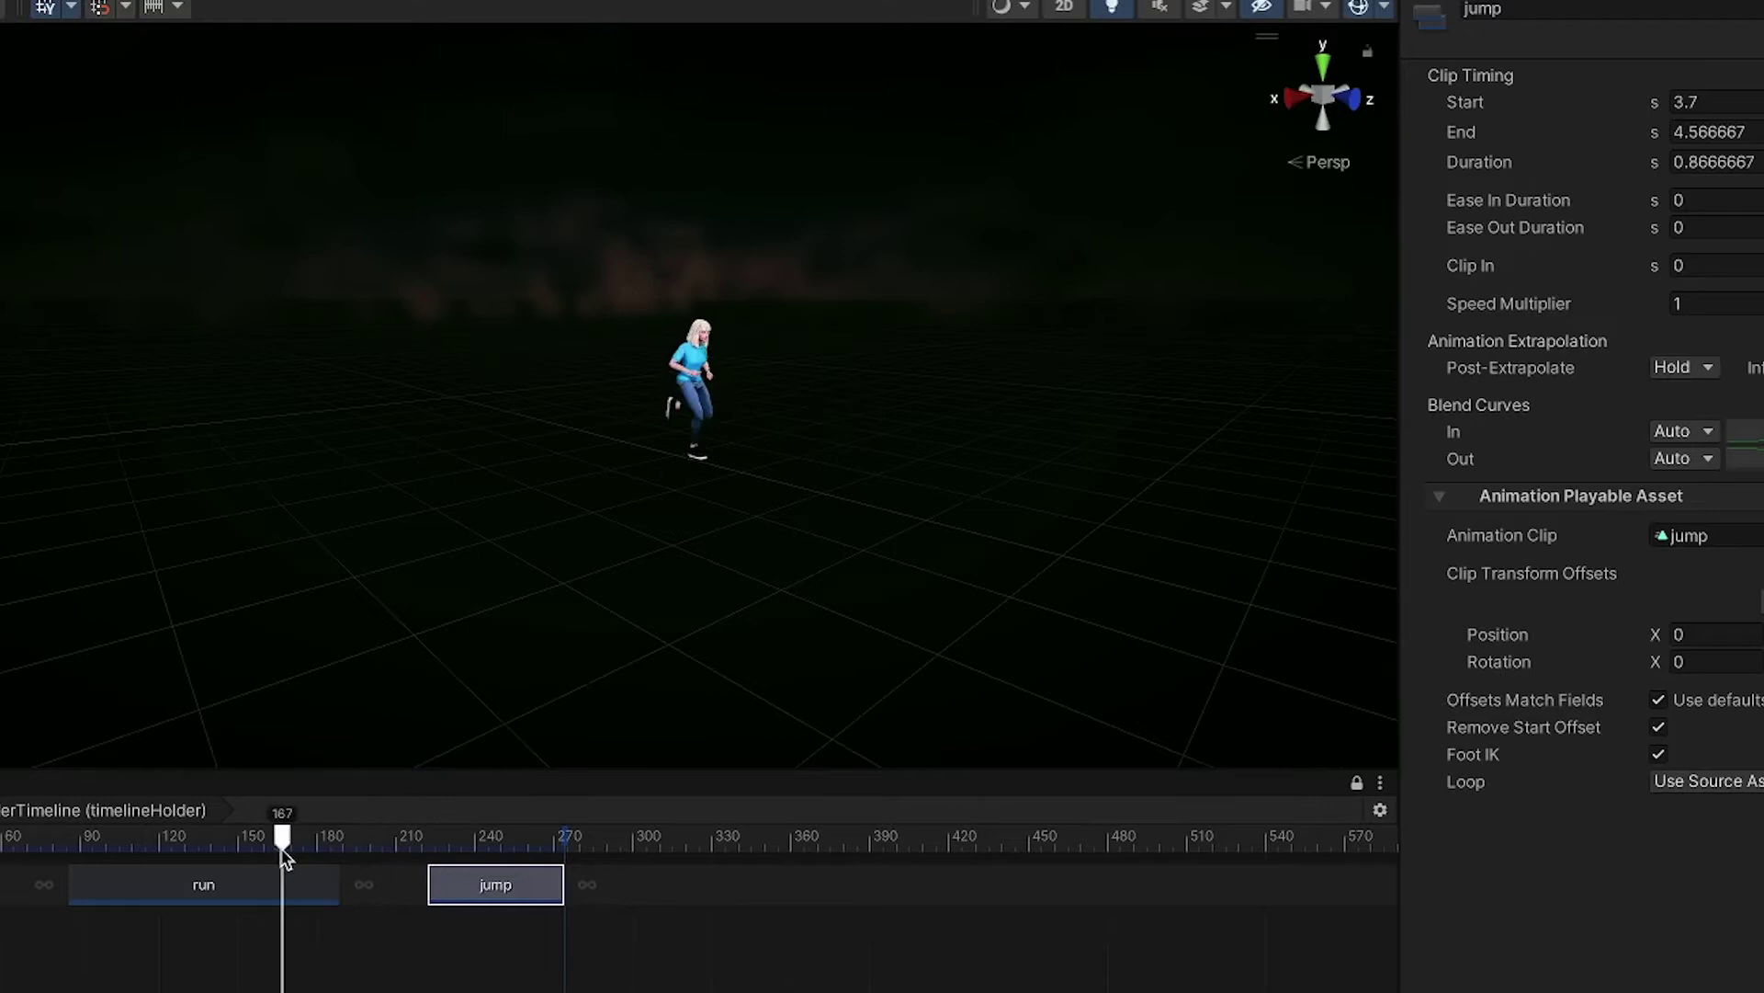
drag(282, 853, 395, 854)
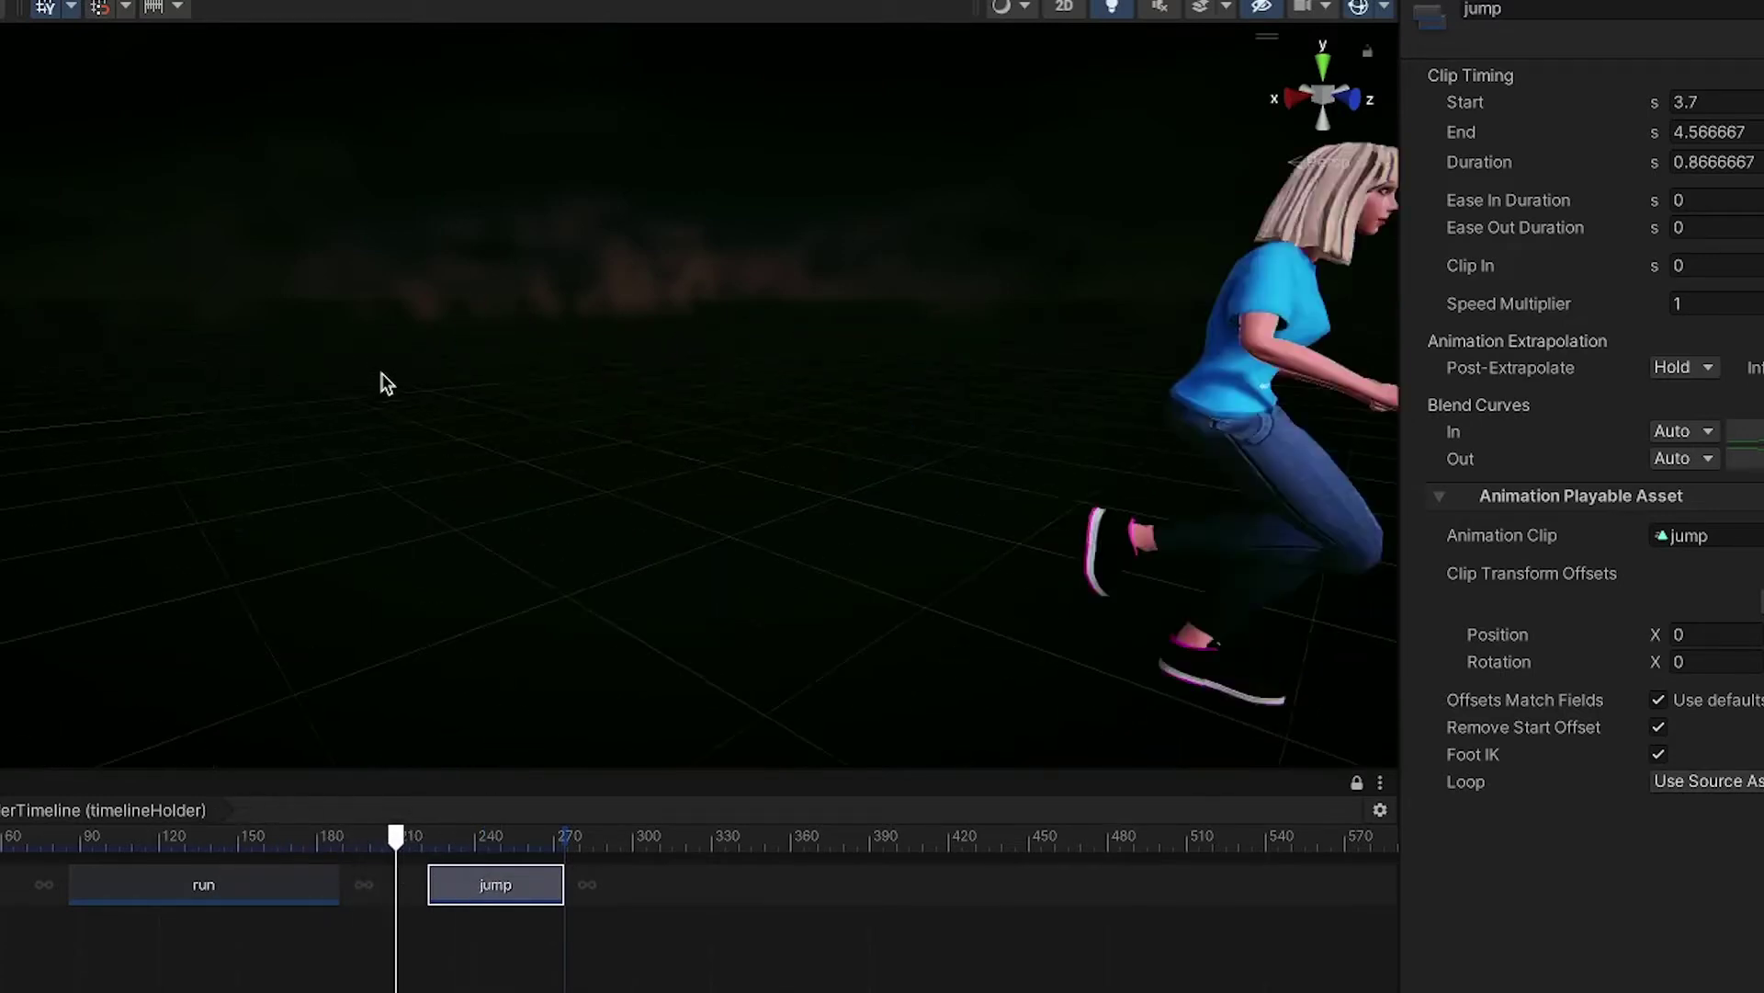
drag(393, 859, 266, 851)
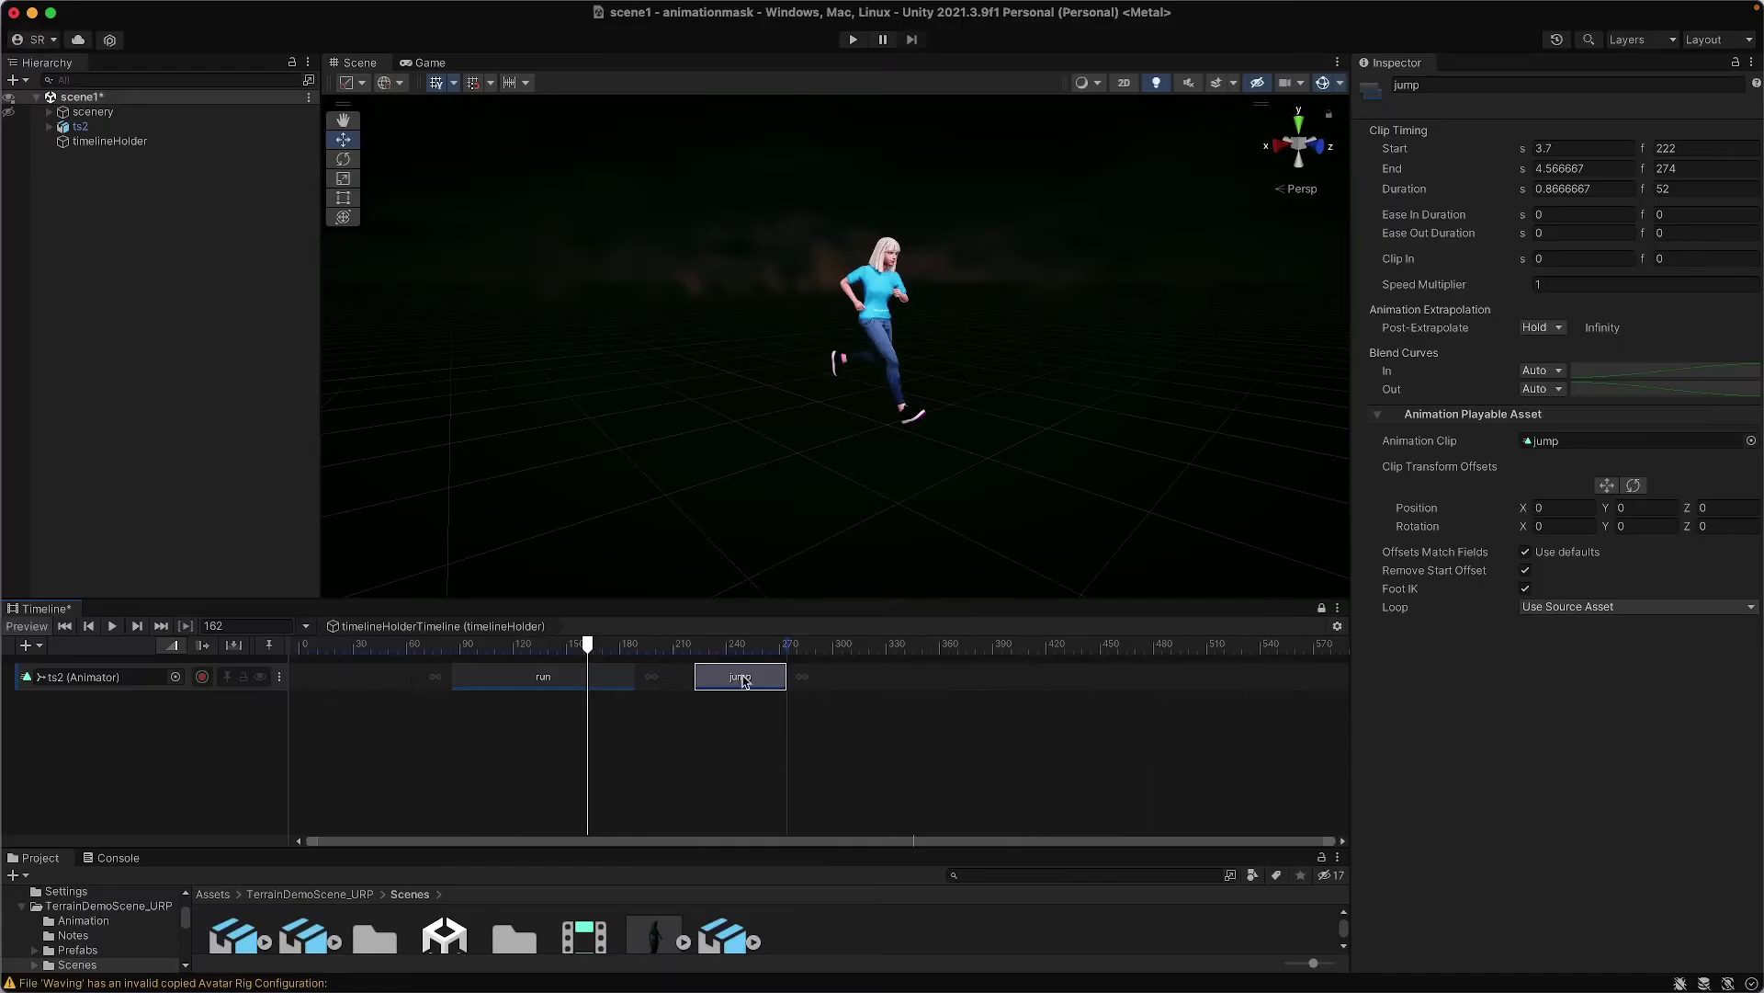
Move the jump clip to start at frame 199 and match its offsets to the run clip
drag(495, 884, 434, 884)
drag(599, 641, 652, 652)
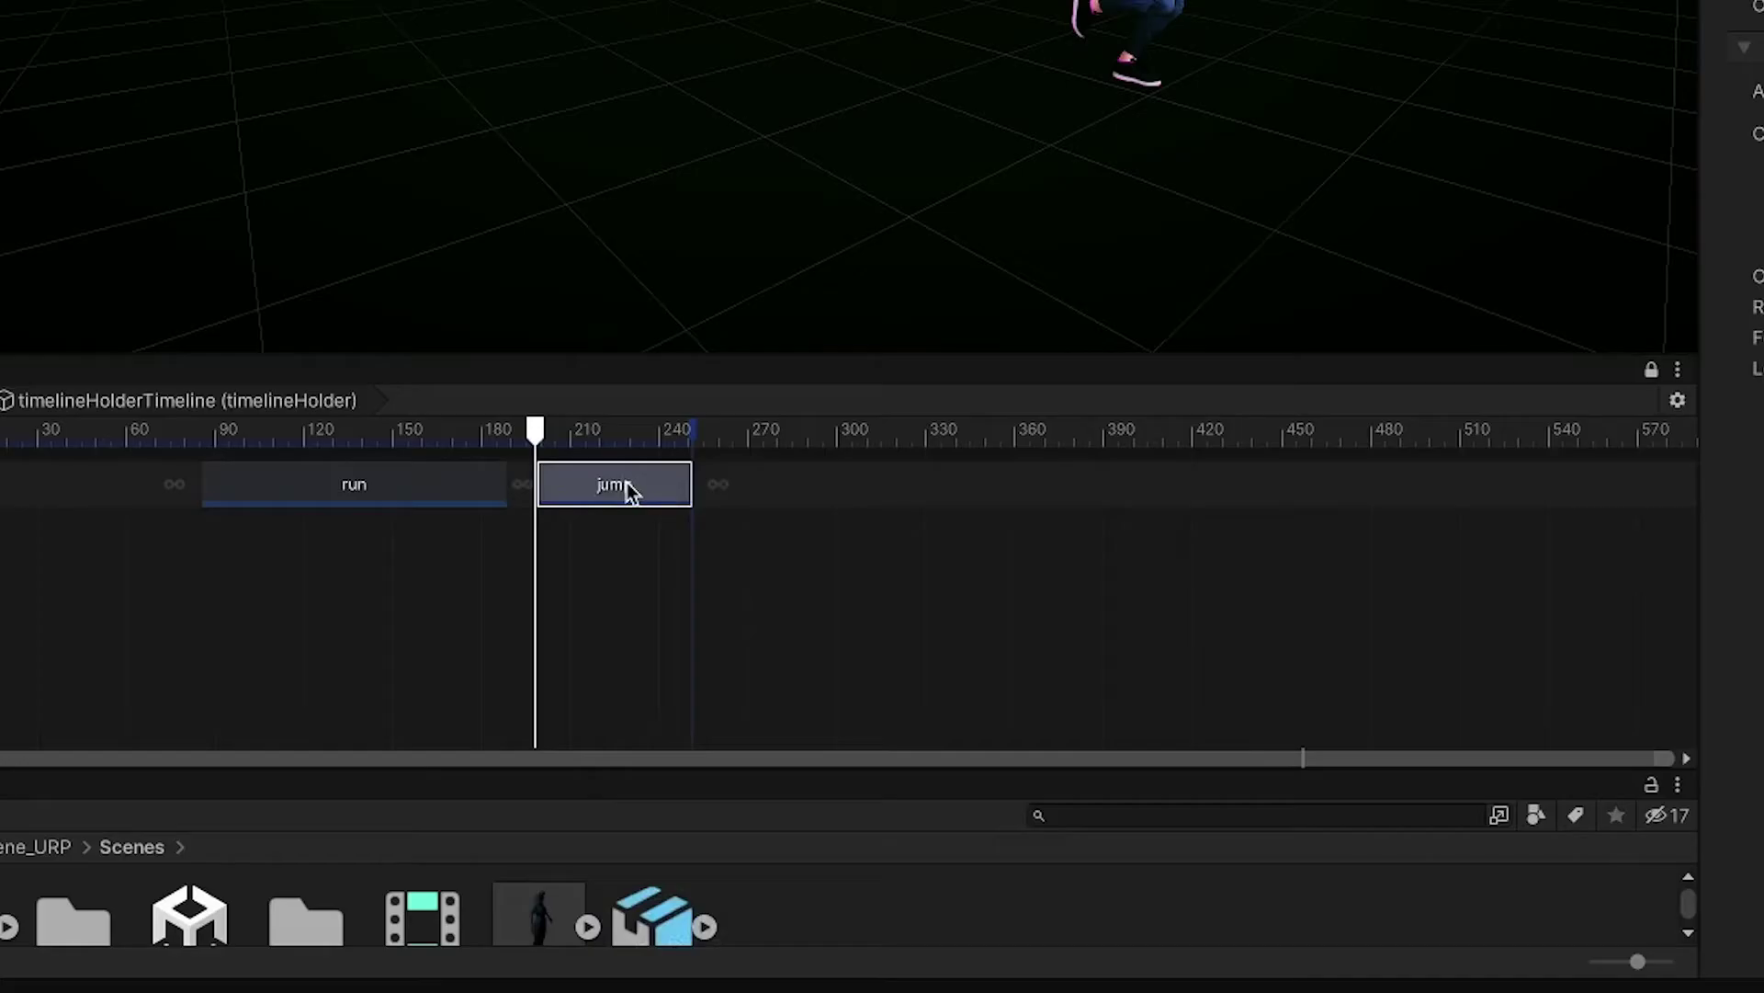
right_click(705, 678)
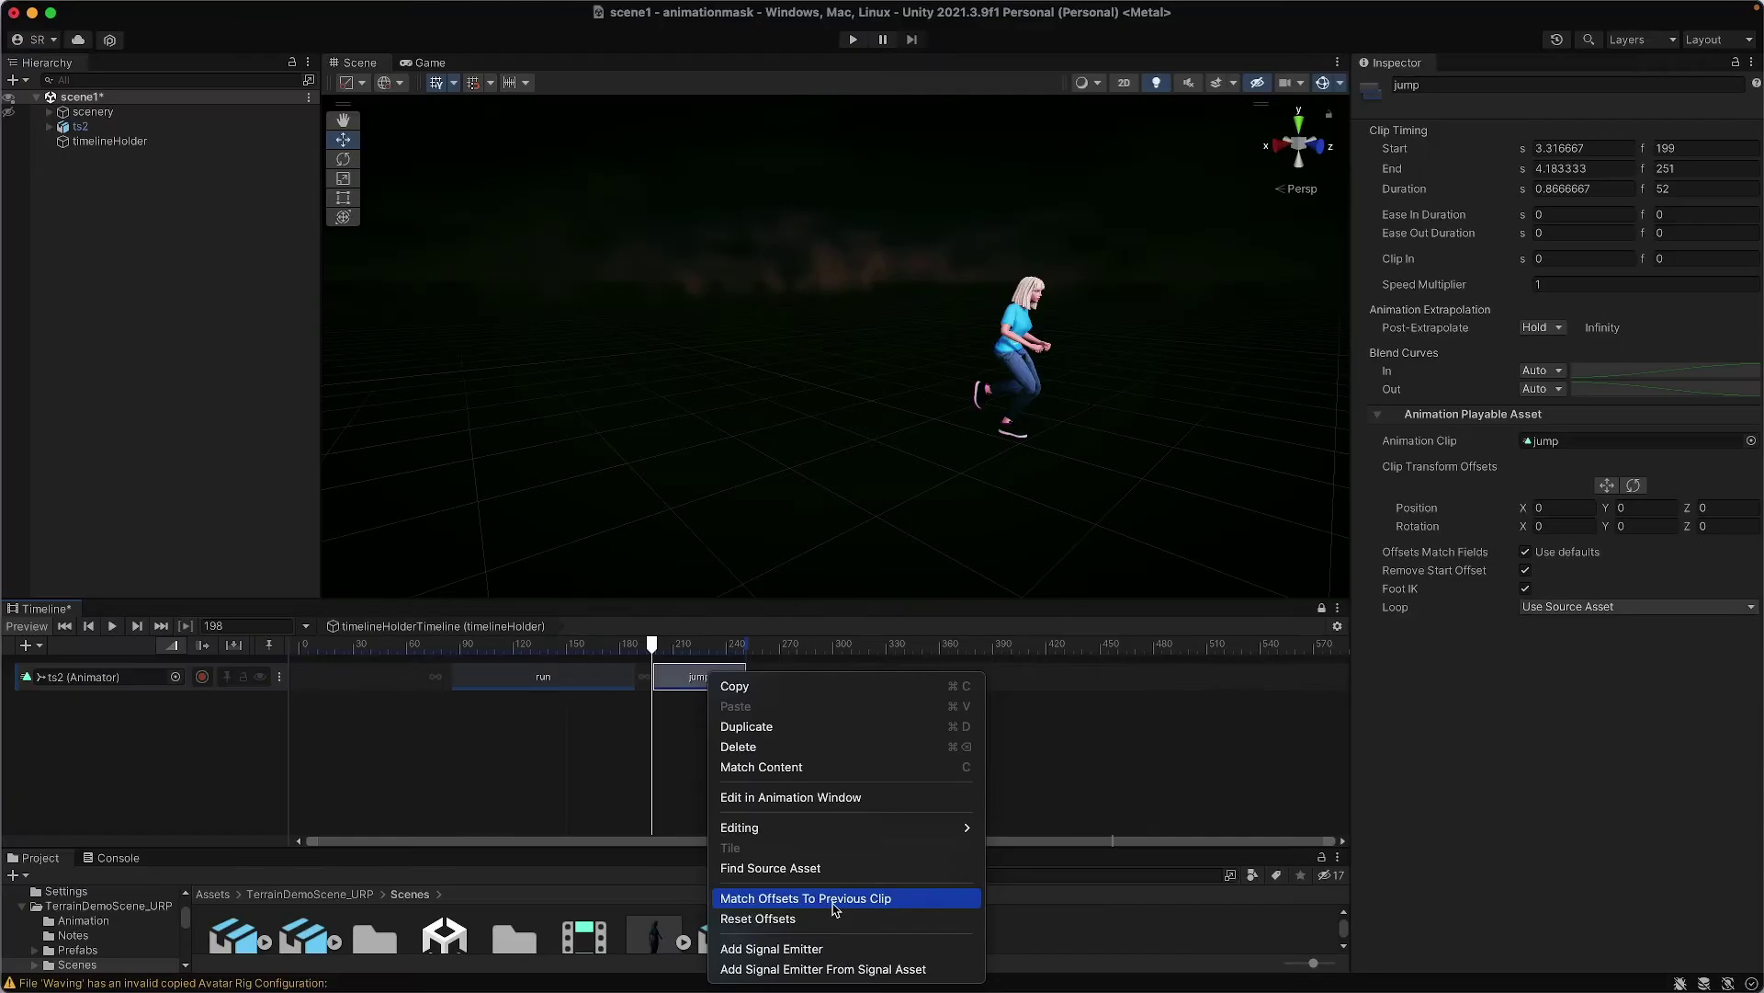
click(836, 857)
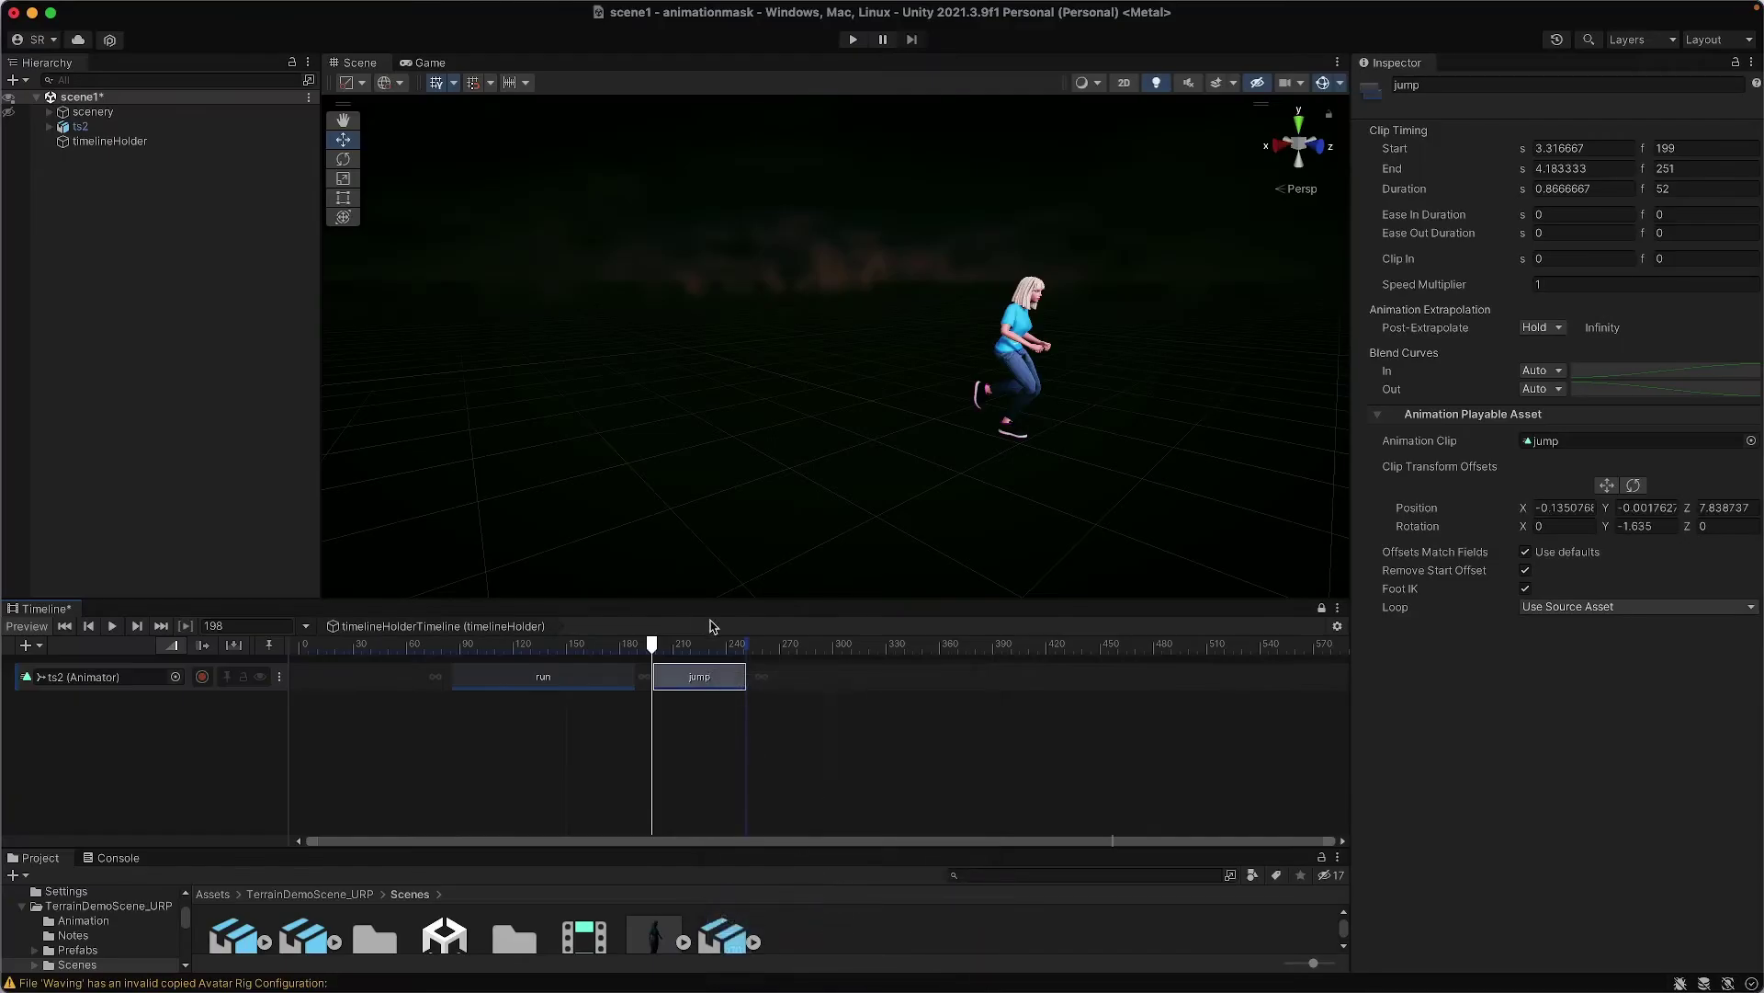
drag(656, 647, 614, 648)
alt+drag(832, 386, 885, 439)
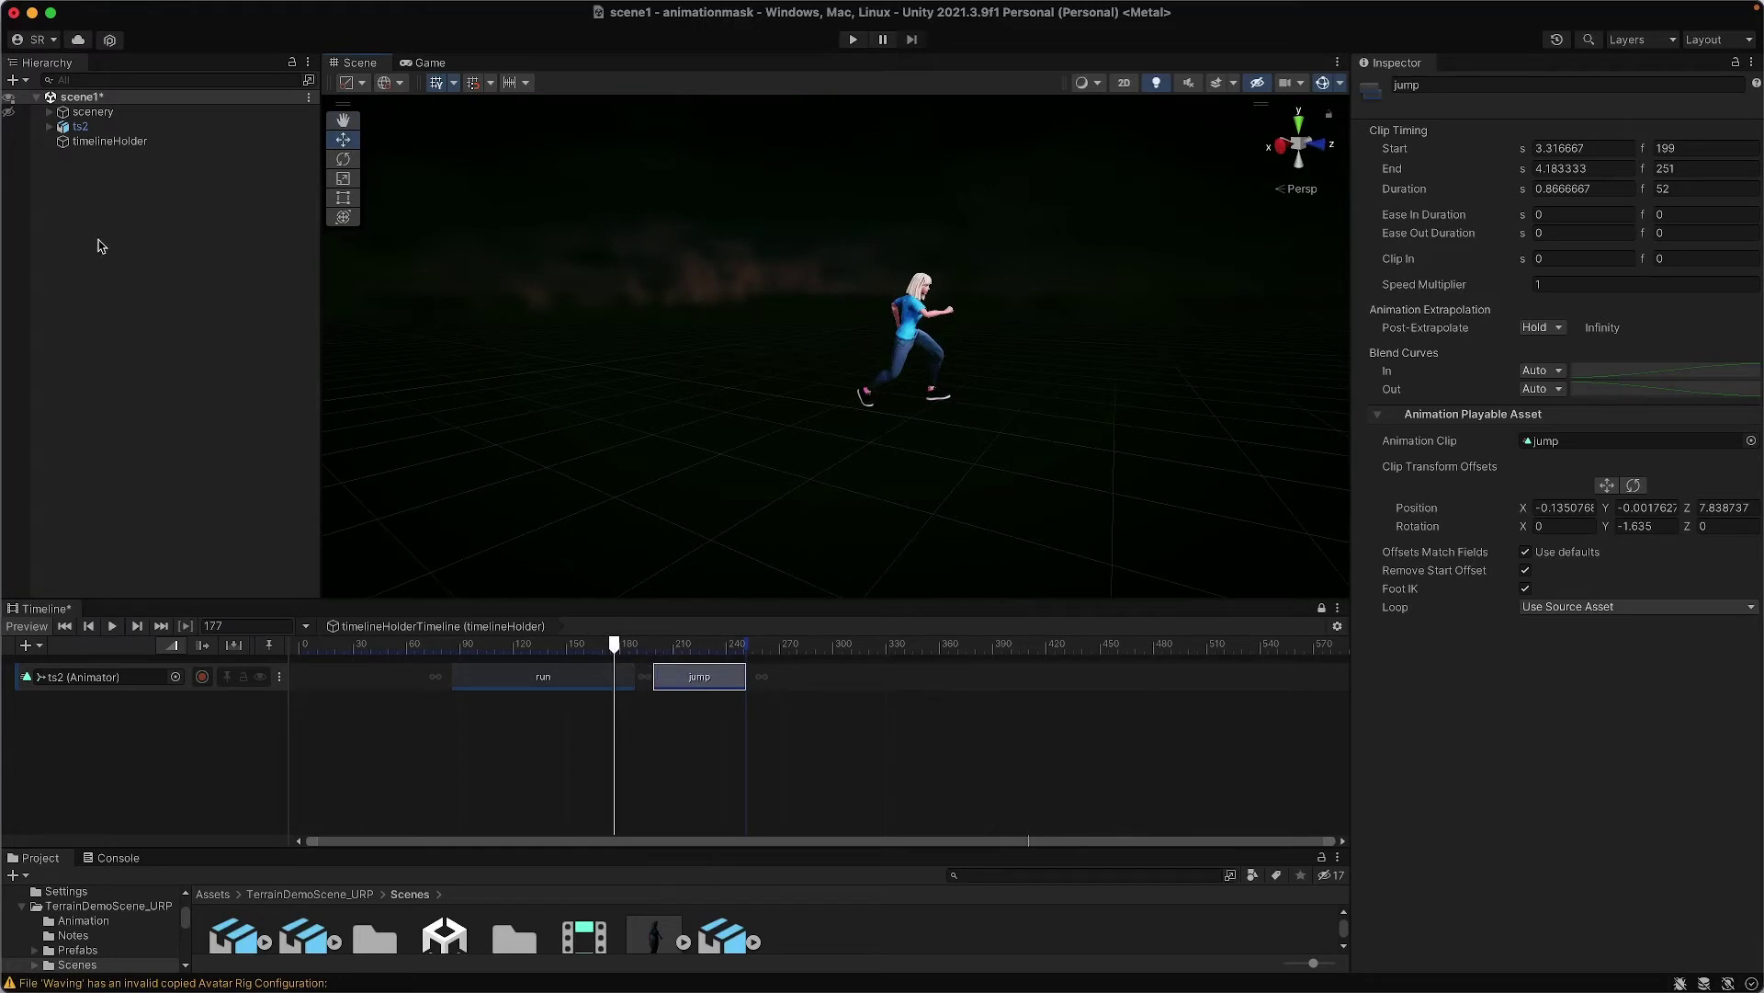
Add a cube and position it on the ground in the character's running path
right_click(57, 208)
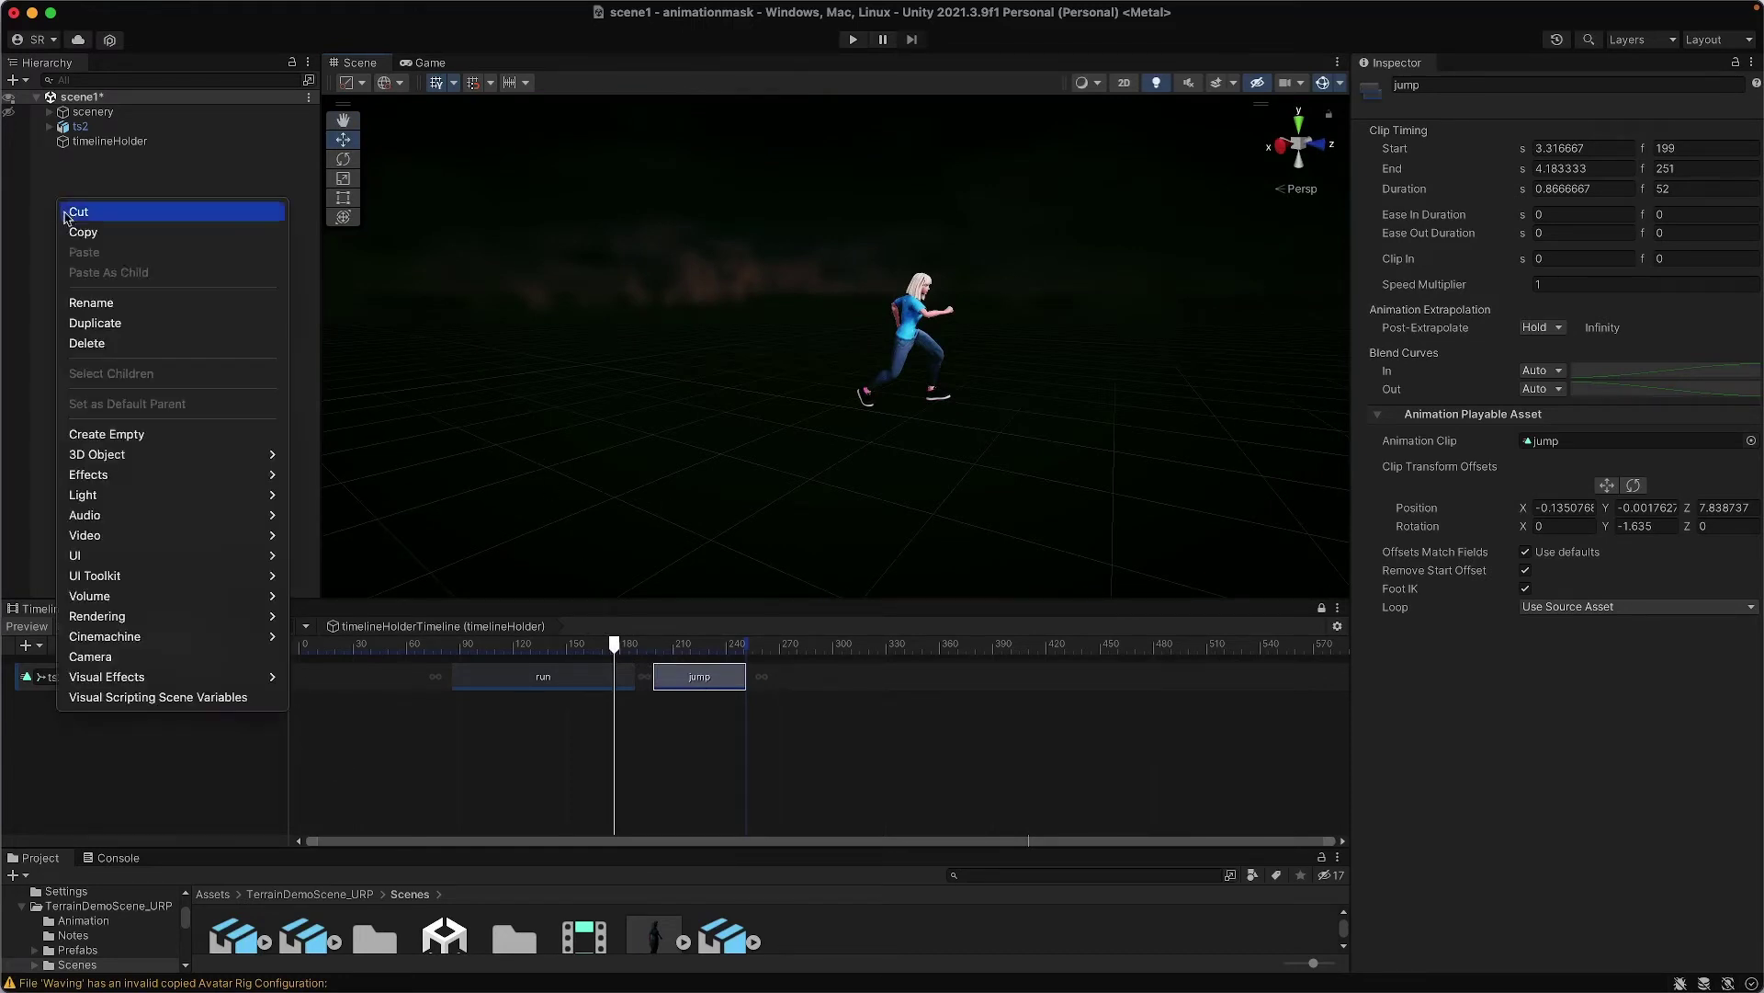
mouse_move(147, 451)
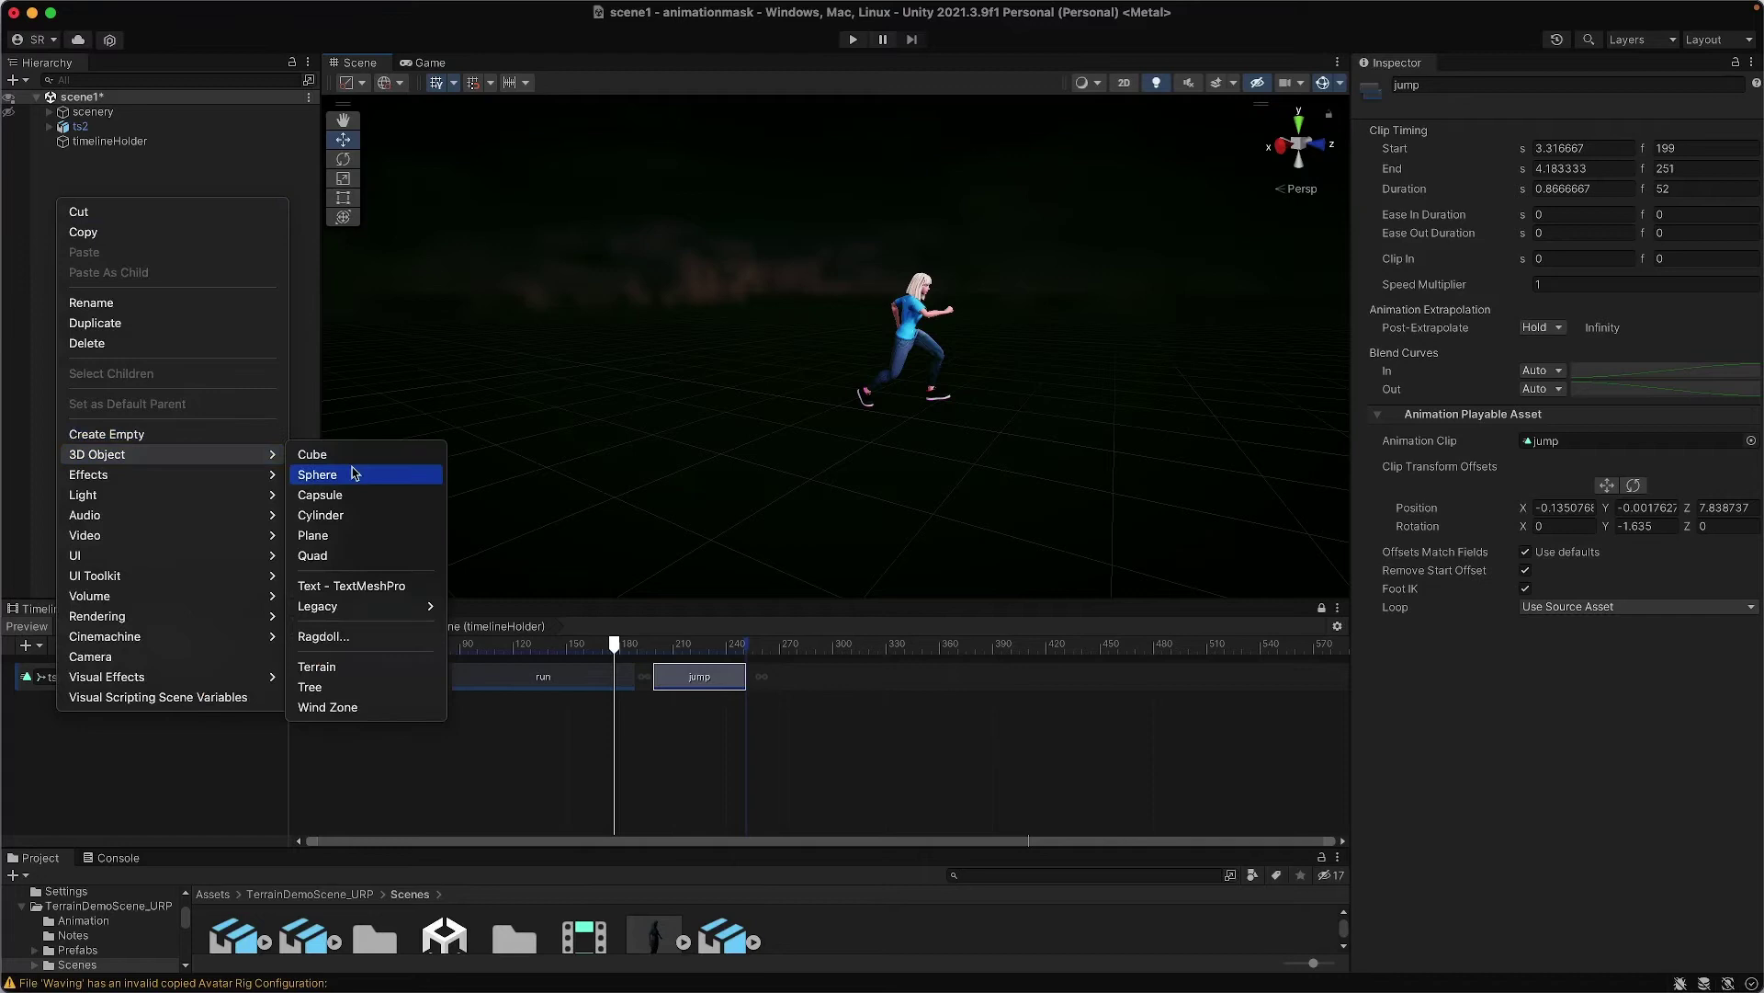
click(313, 454)
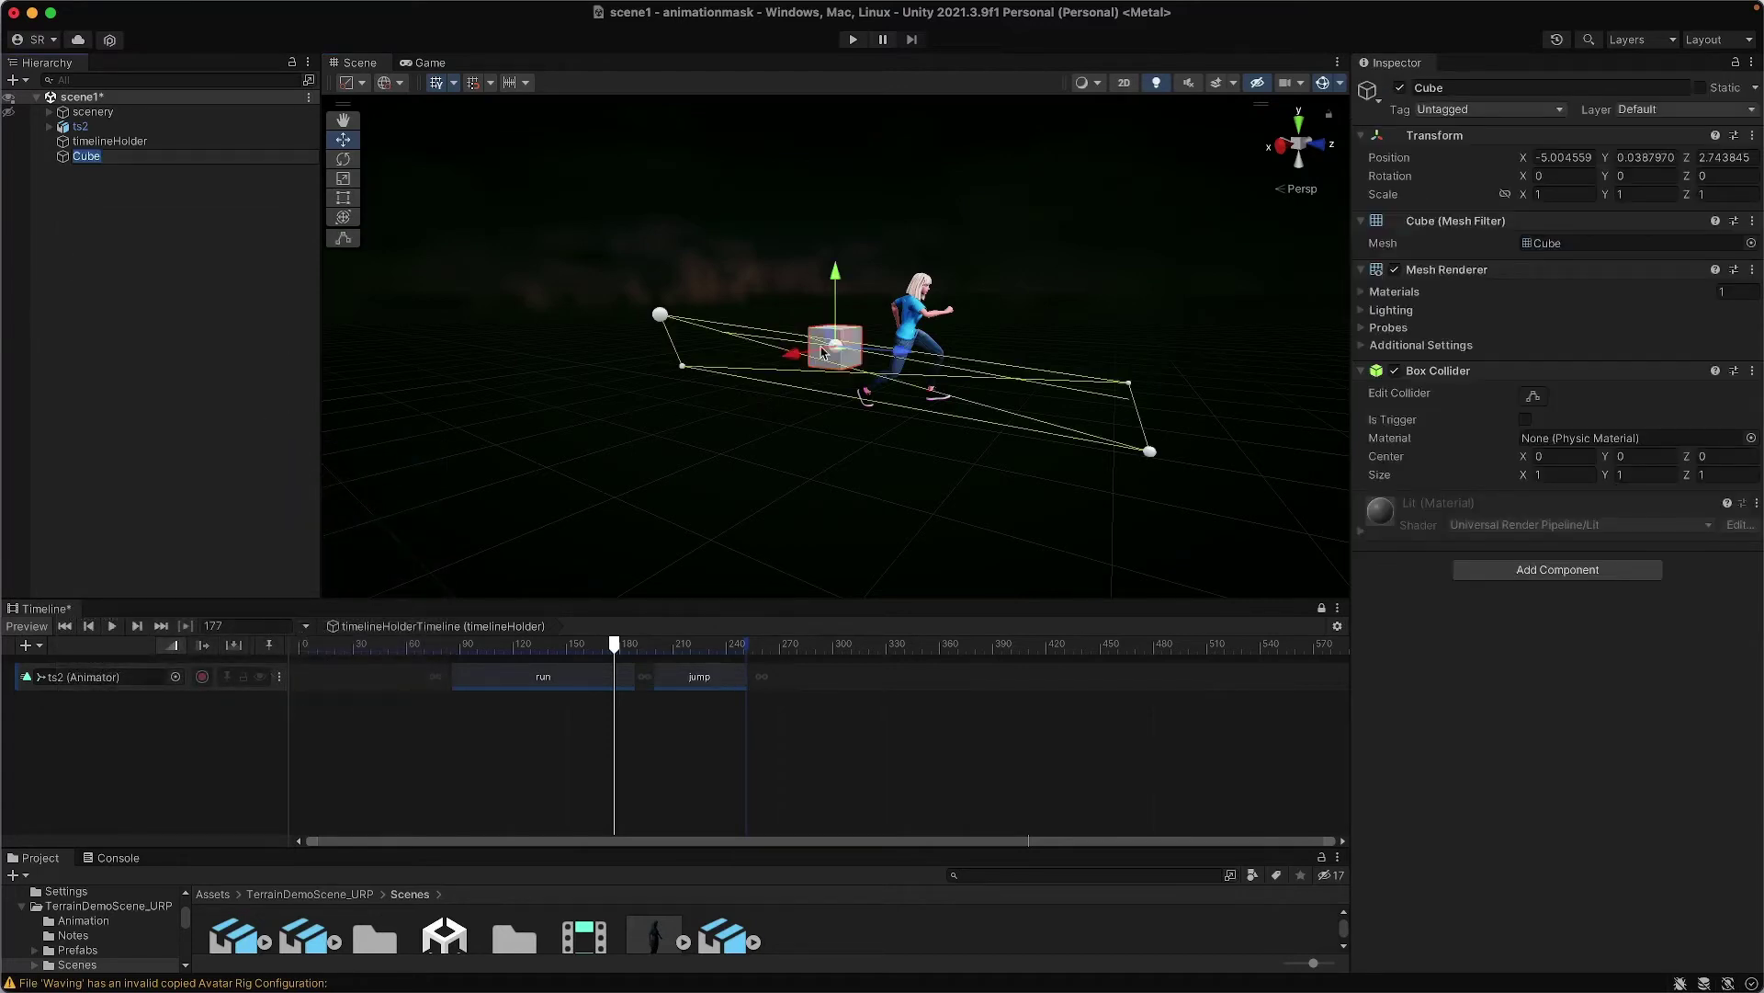
drag(798, 356, 905, 460)
alt+drag(905, 460, 906, 494)
drag(899, 575, 1021, 463)
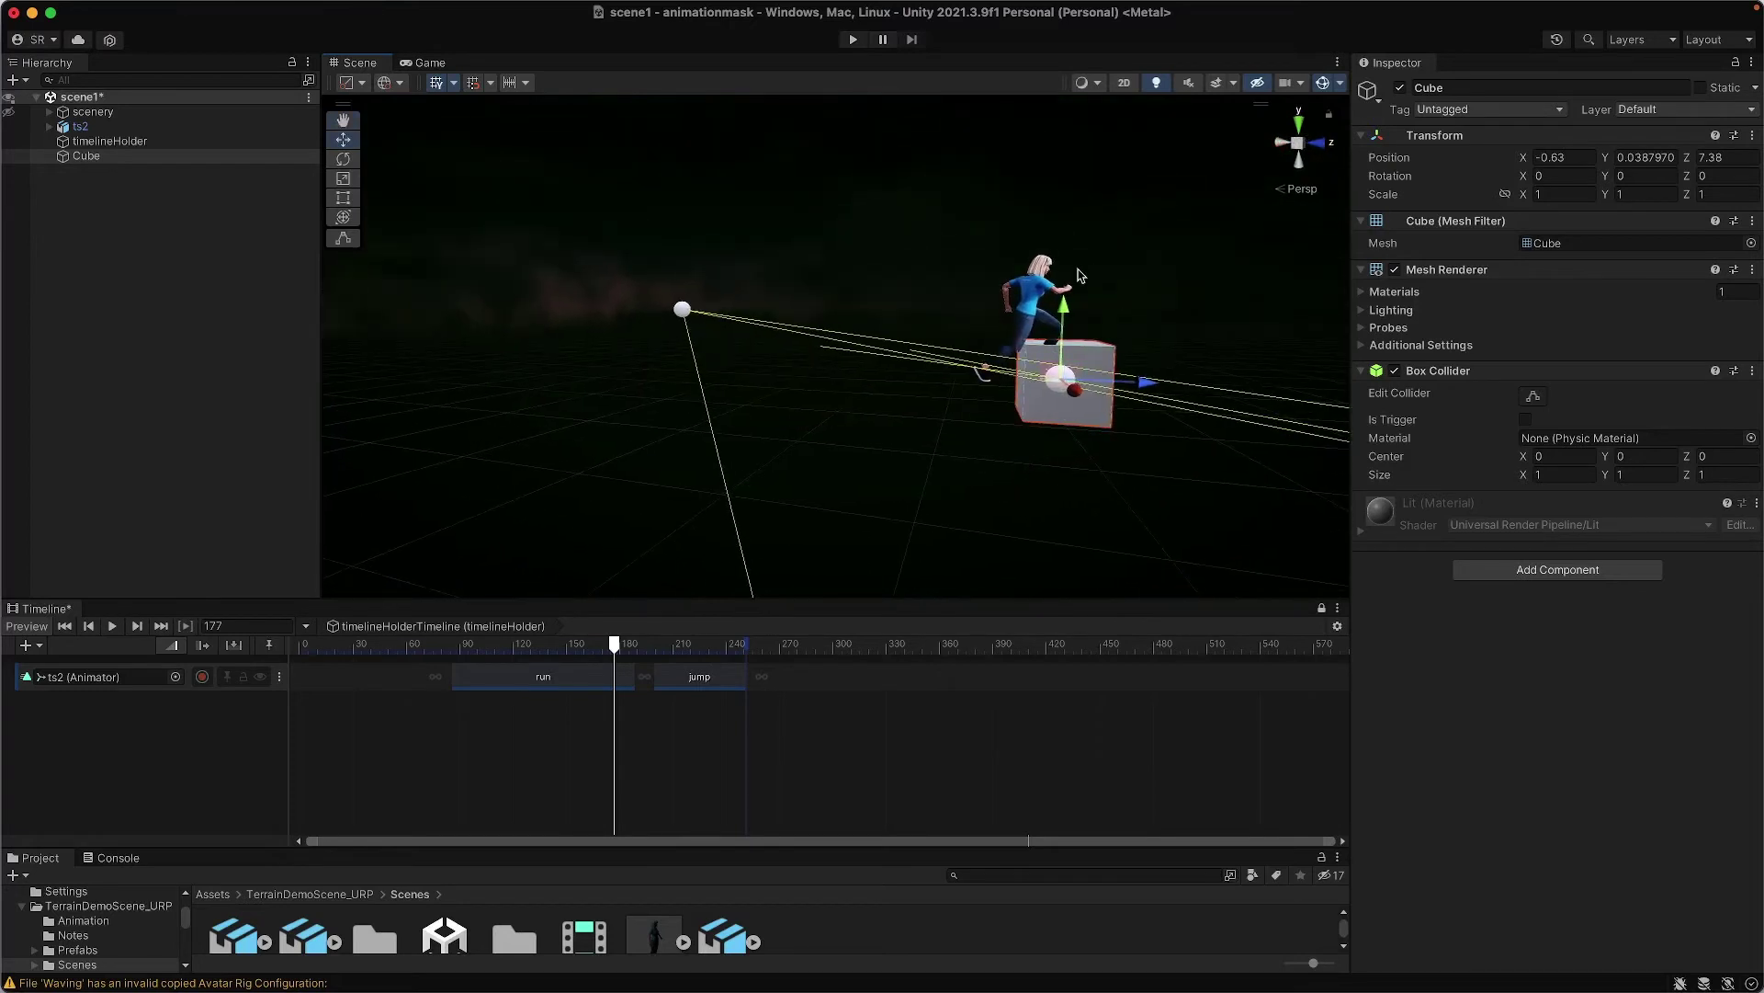
drag(1065, 308, 1064, 287)
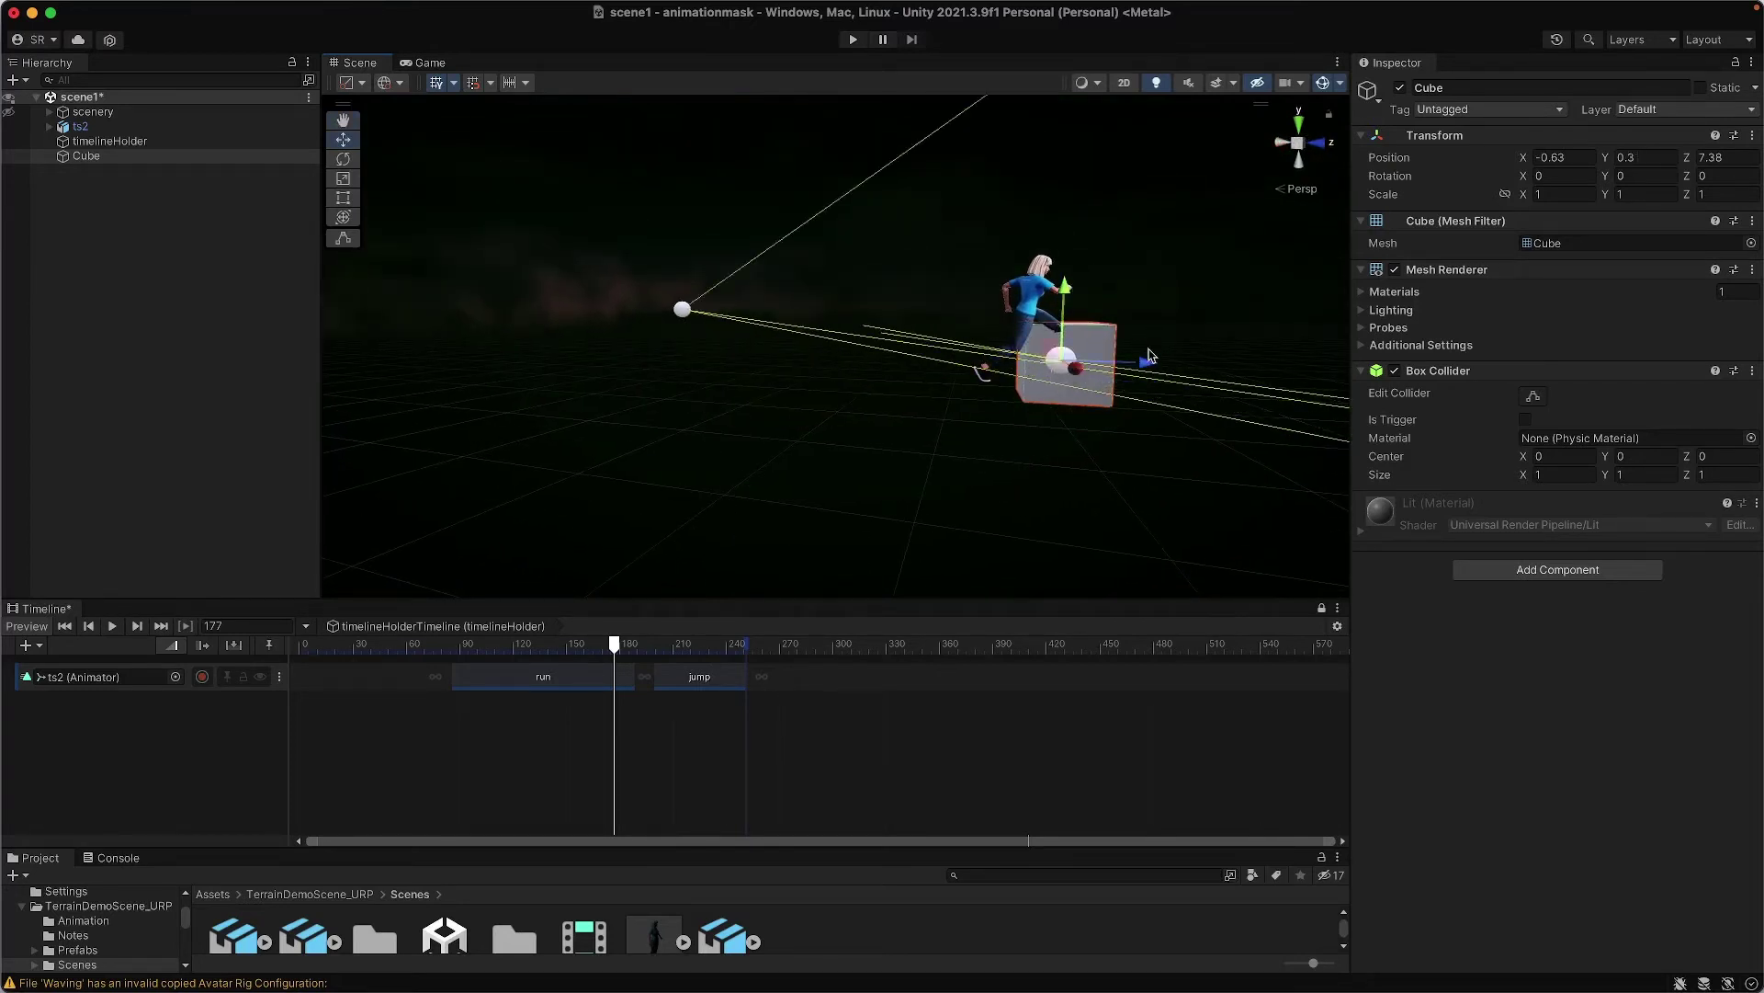
drag(1149, 357, 1200, 375)
Move the jump clip to start at frame 164, right after the run clip ends
click(804, 758)
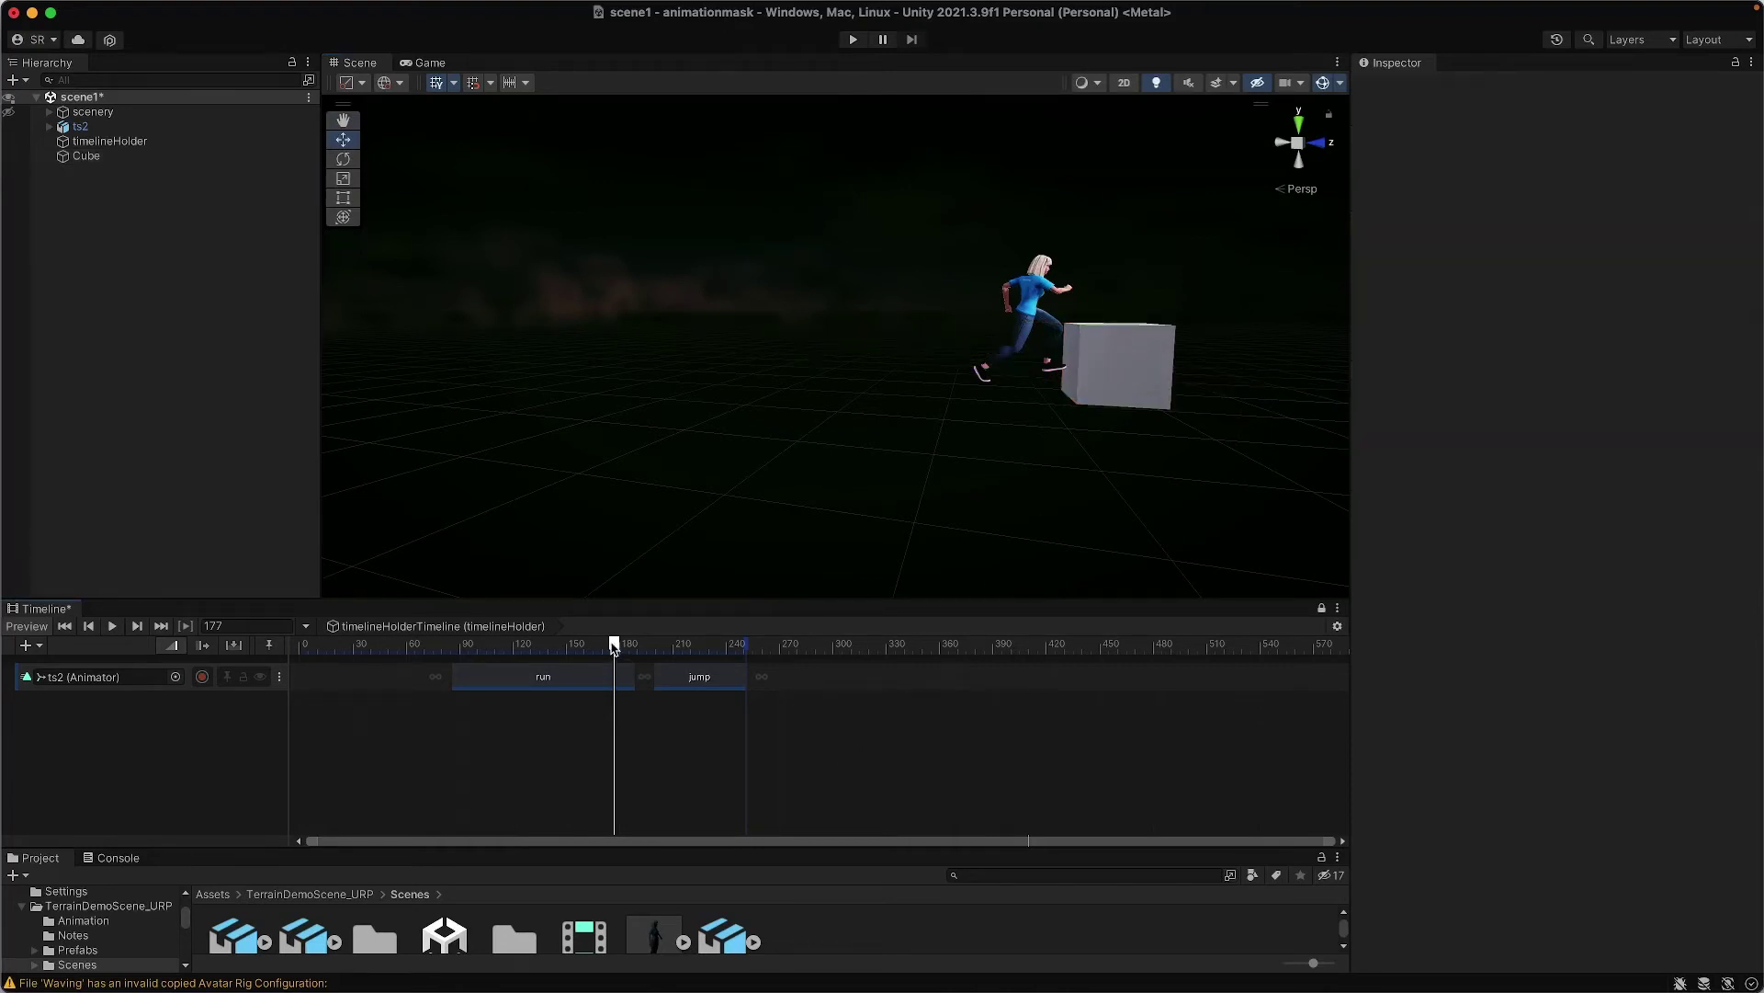
mouse_move(614, 648)
mouse_down()
mouse_move(484, 648)
mouse_move(647, 655)
mouse_move(591, 648)
mouse_up()
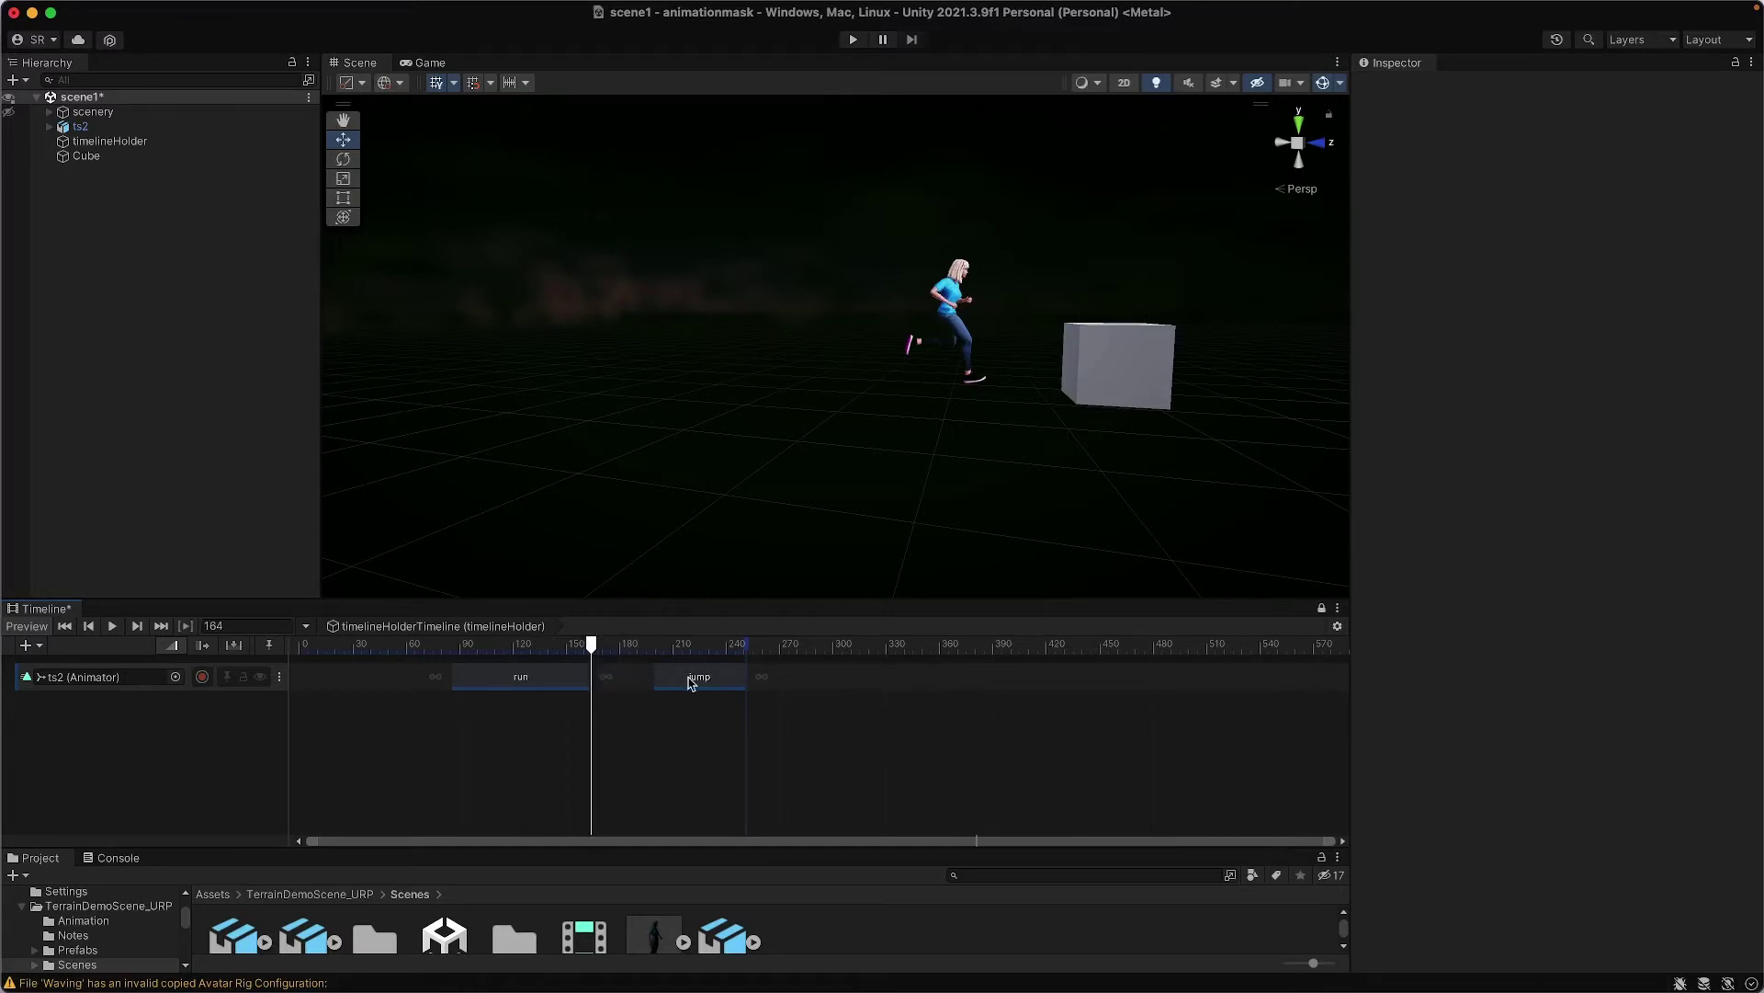
drag(692, 682, 581, 677)
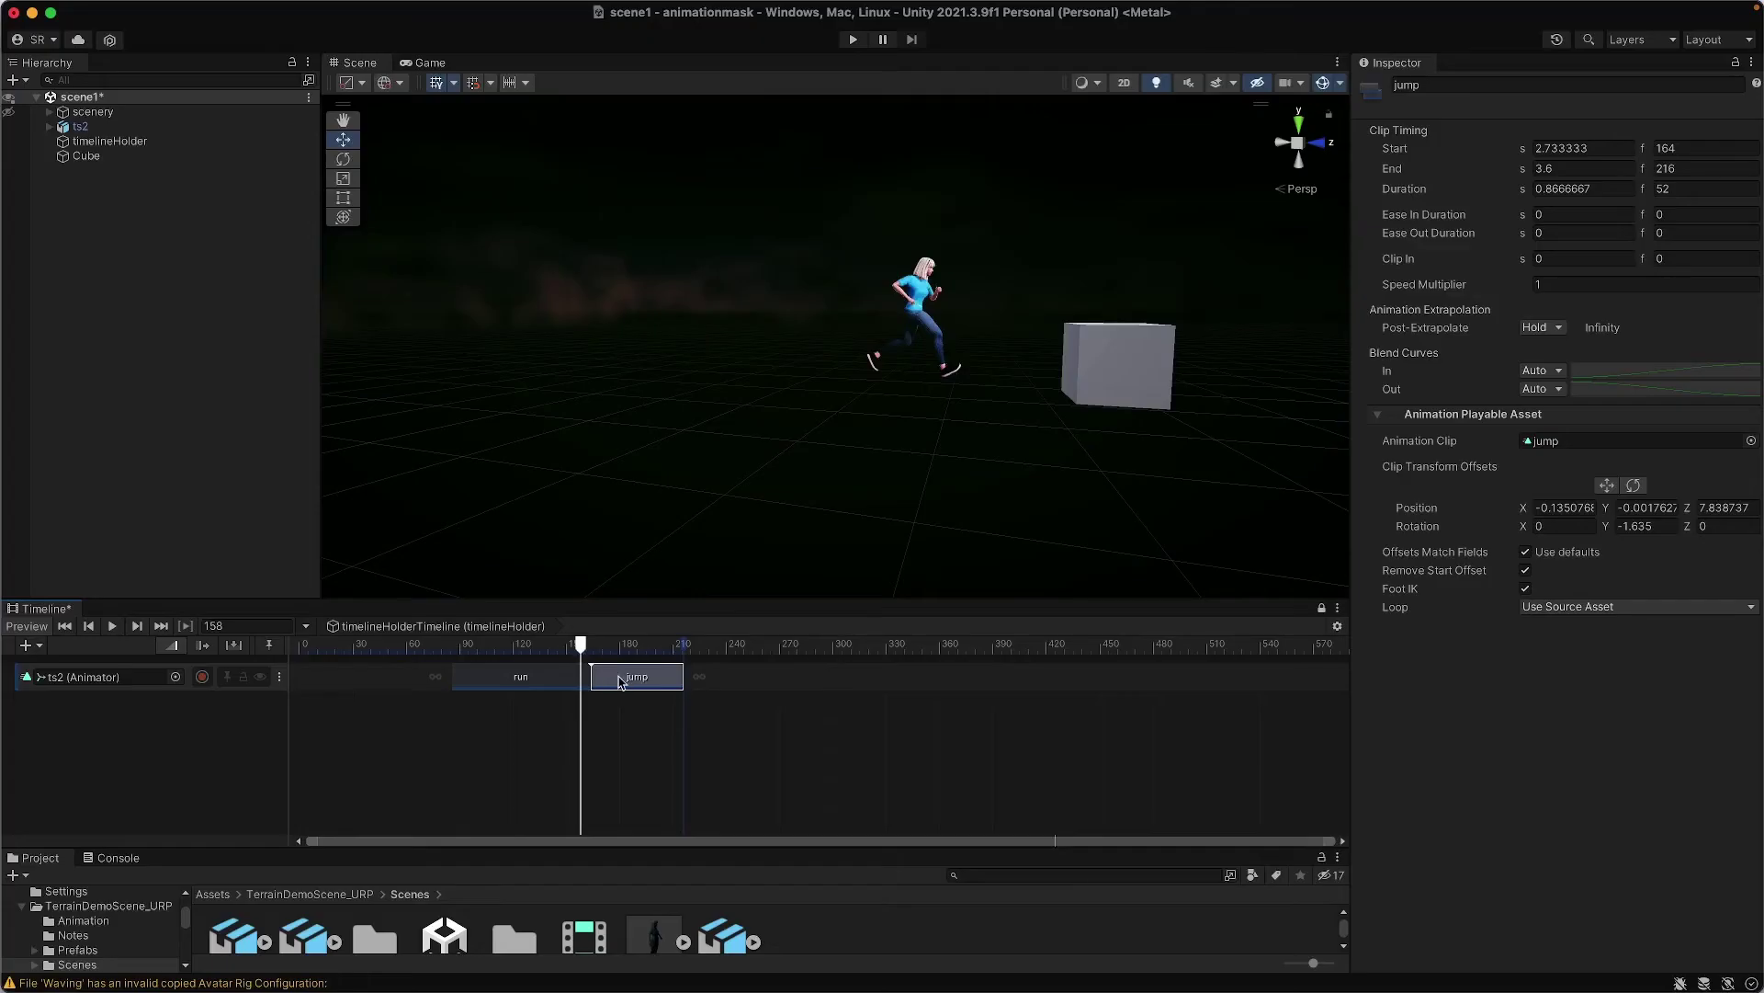
Match the jump clip's offsets to the run clip and preview the jump at the cube
right_click(622, 682)
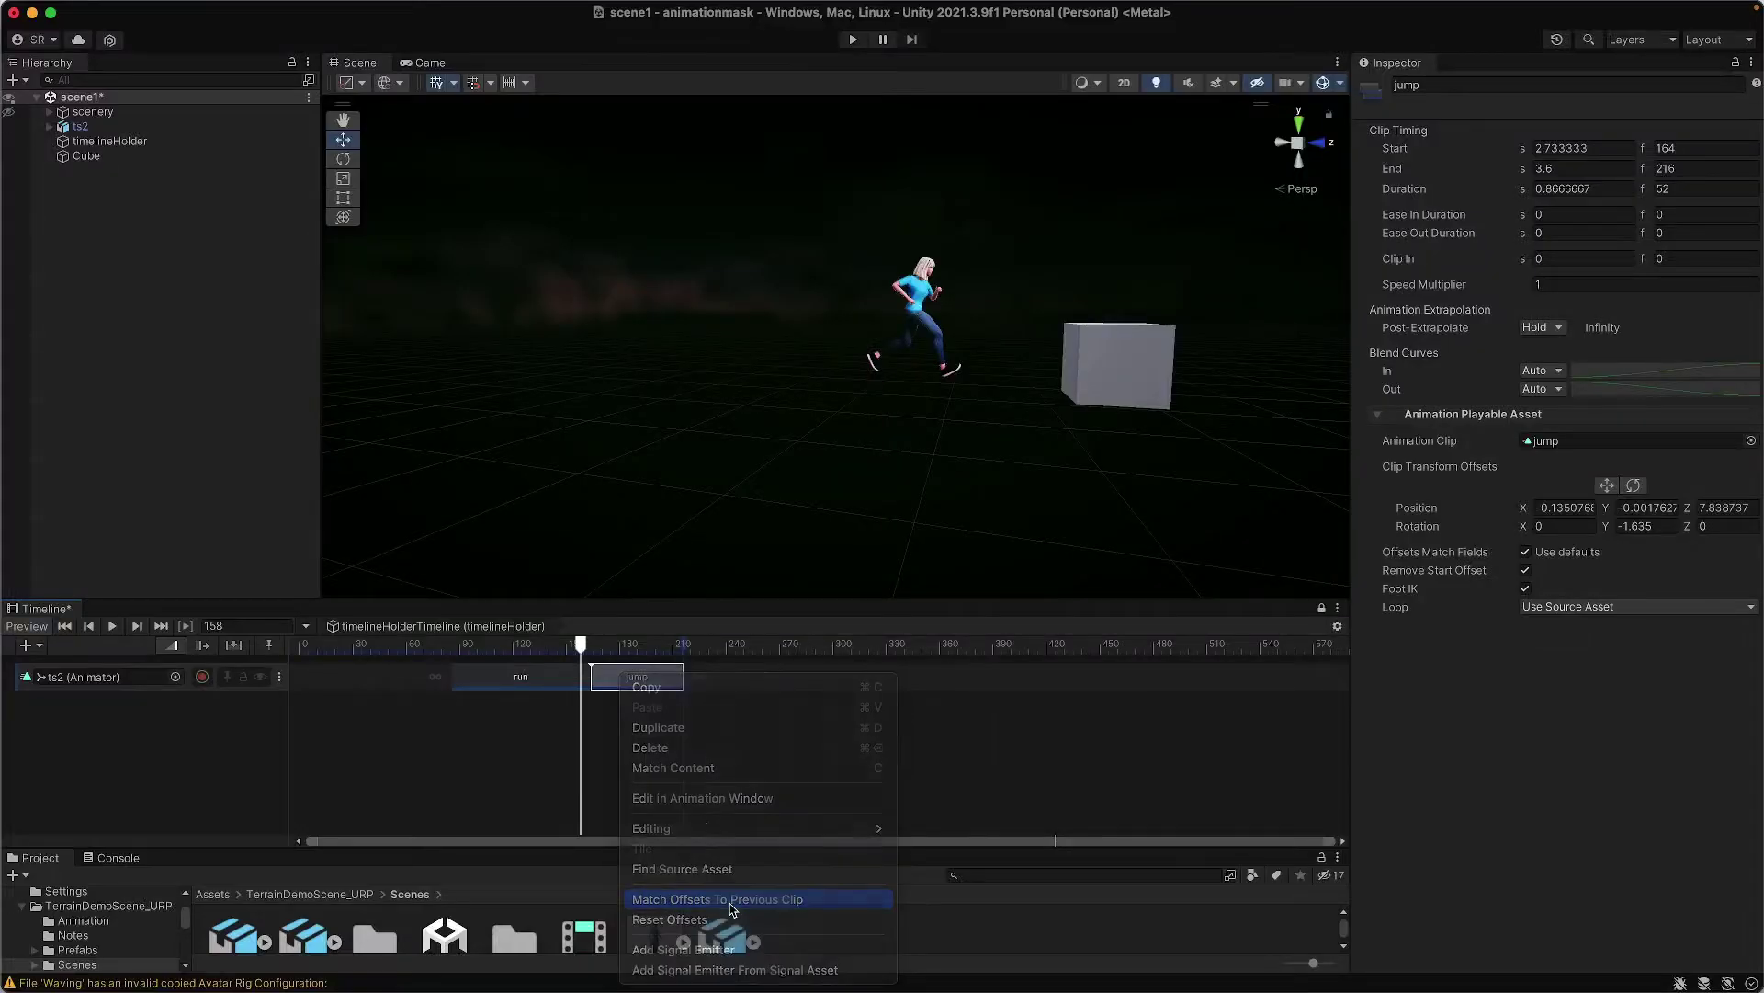
click(755, 847)
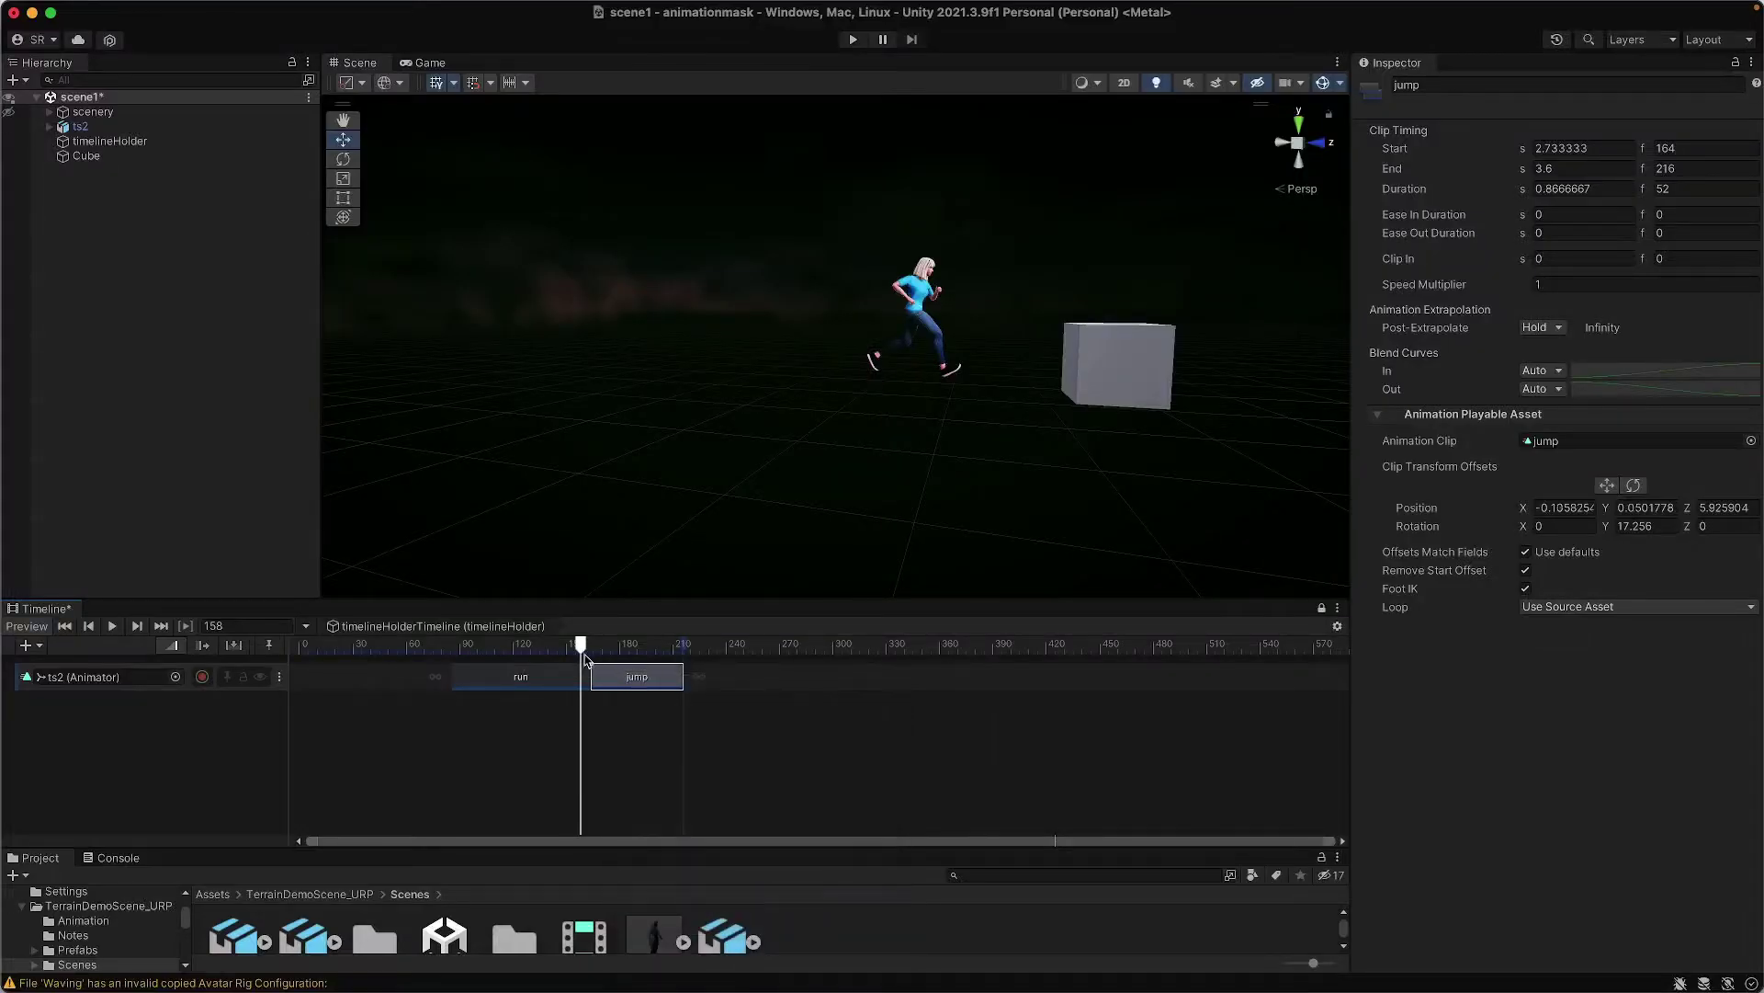
drag(581, 647, 610, 670)
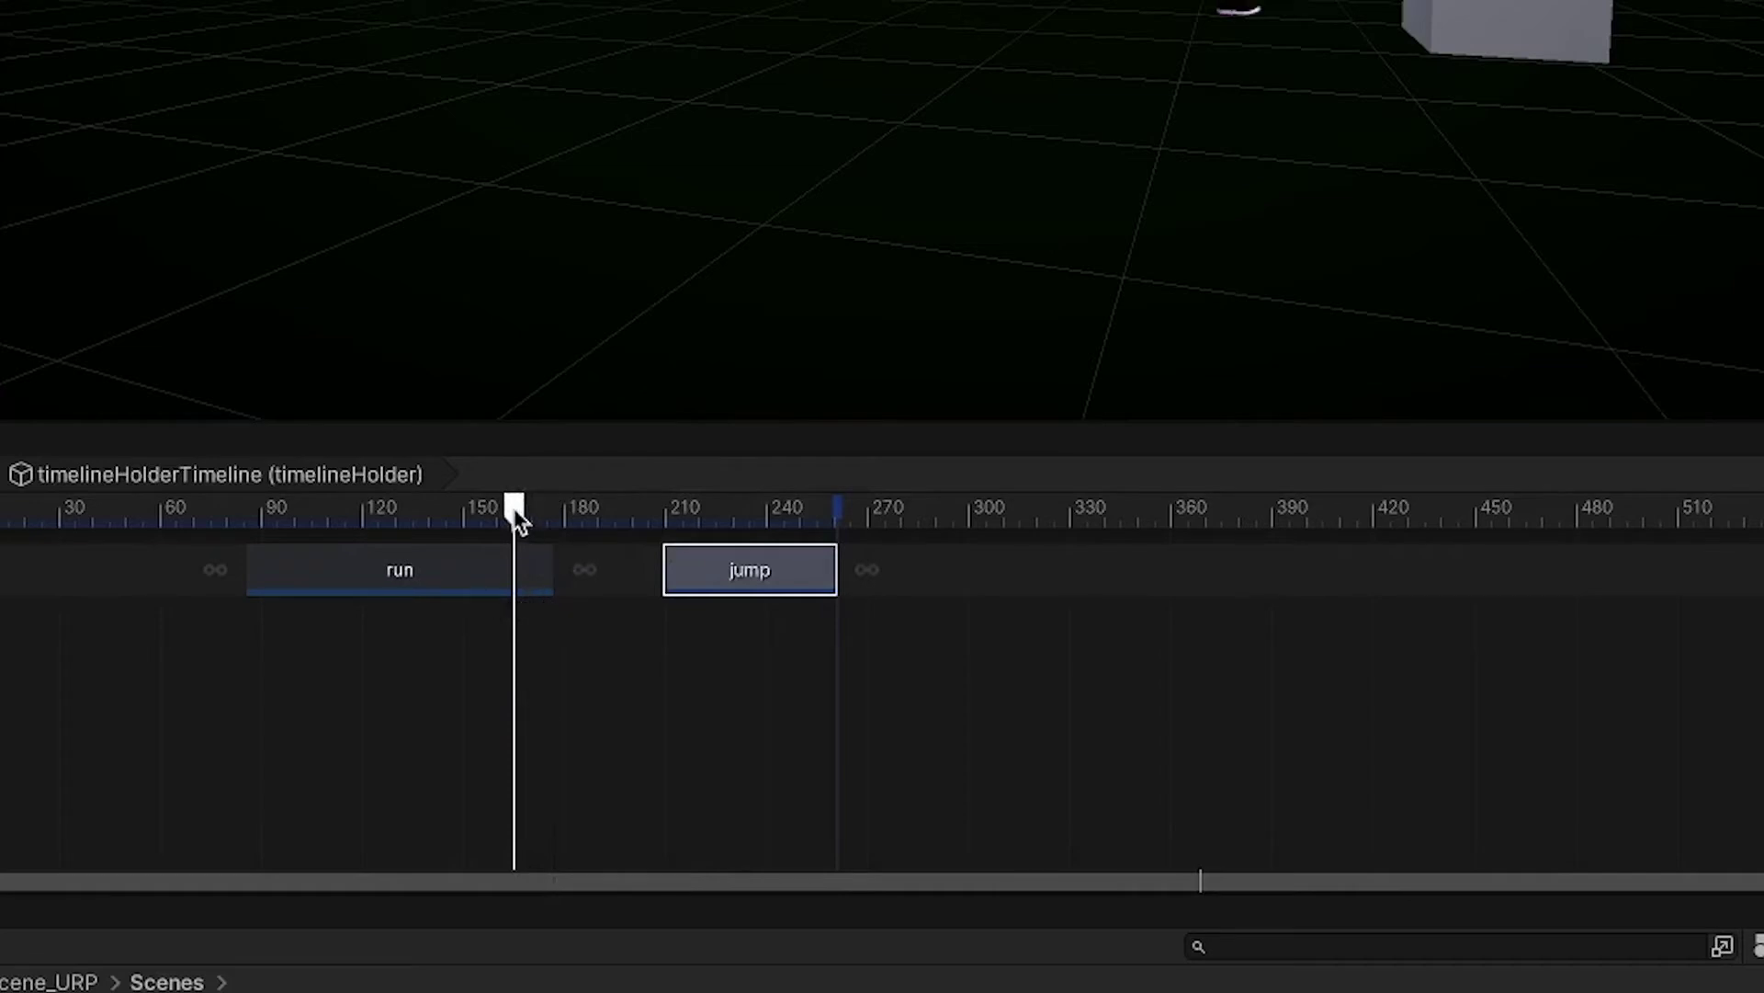
drag(515, 509, 547, 514)
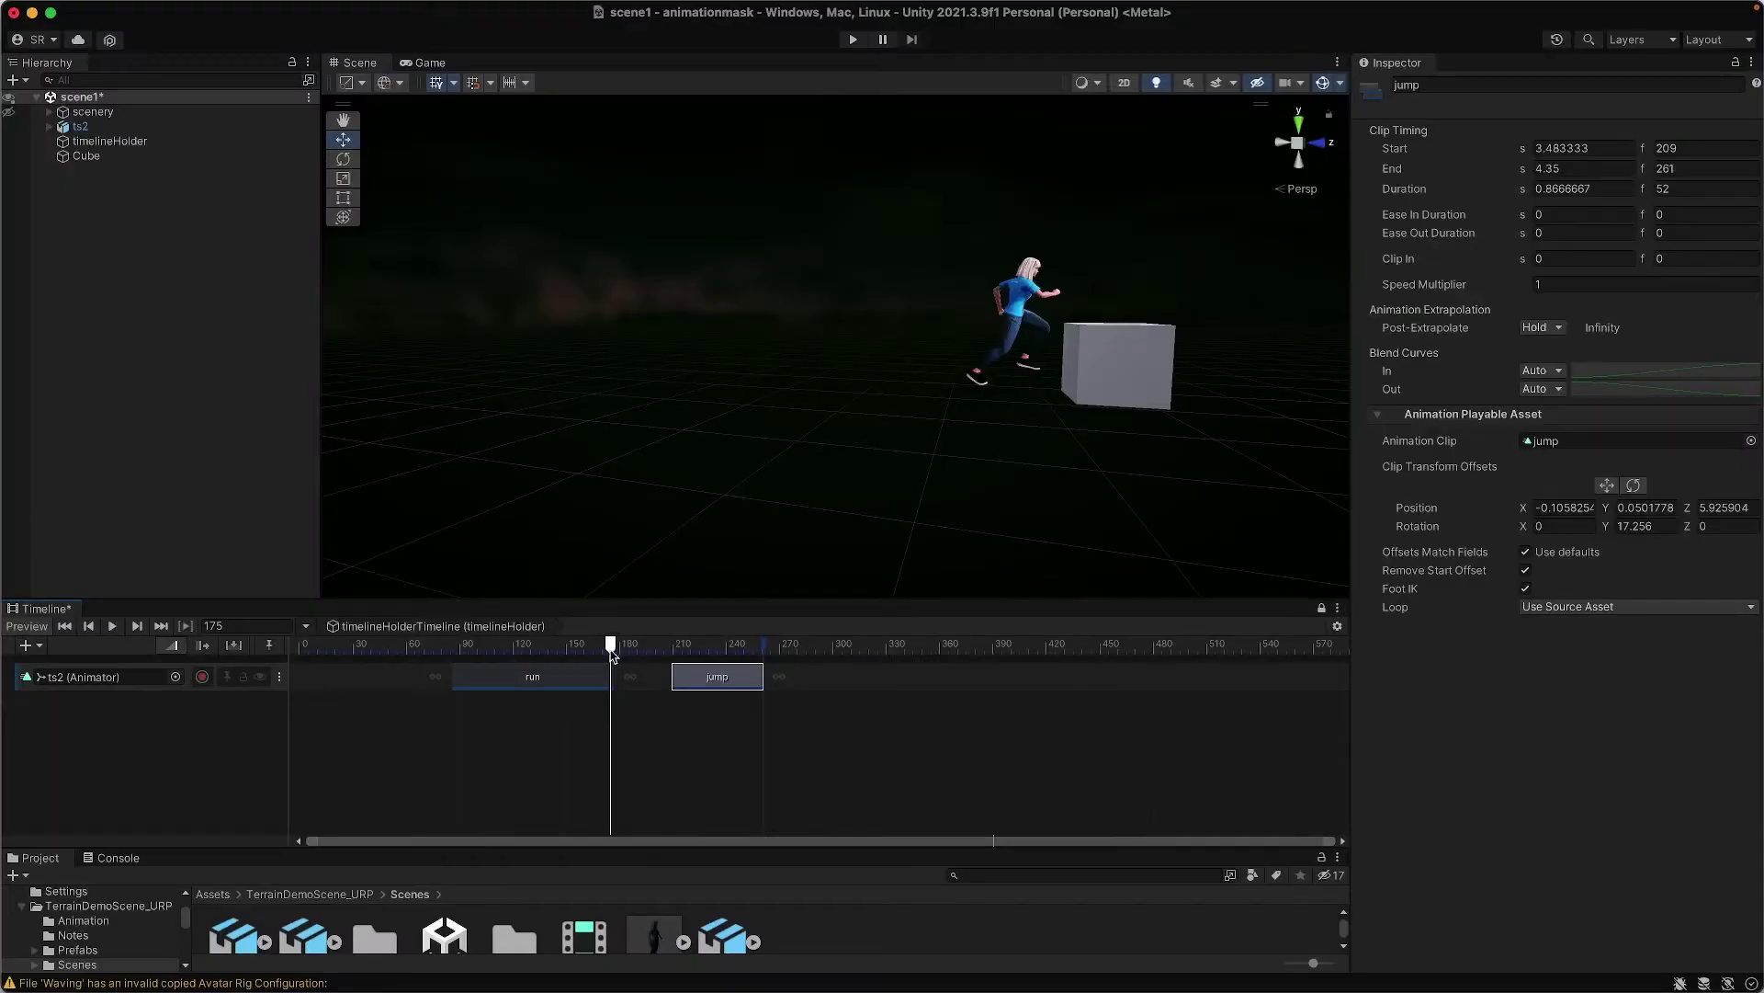
Move the jump clip to frame 177, rematch its offsets, and check the landing on the cube
drag(707, 681, 654, 683)
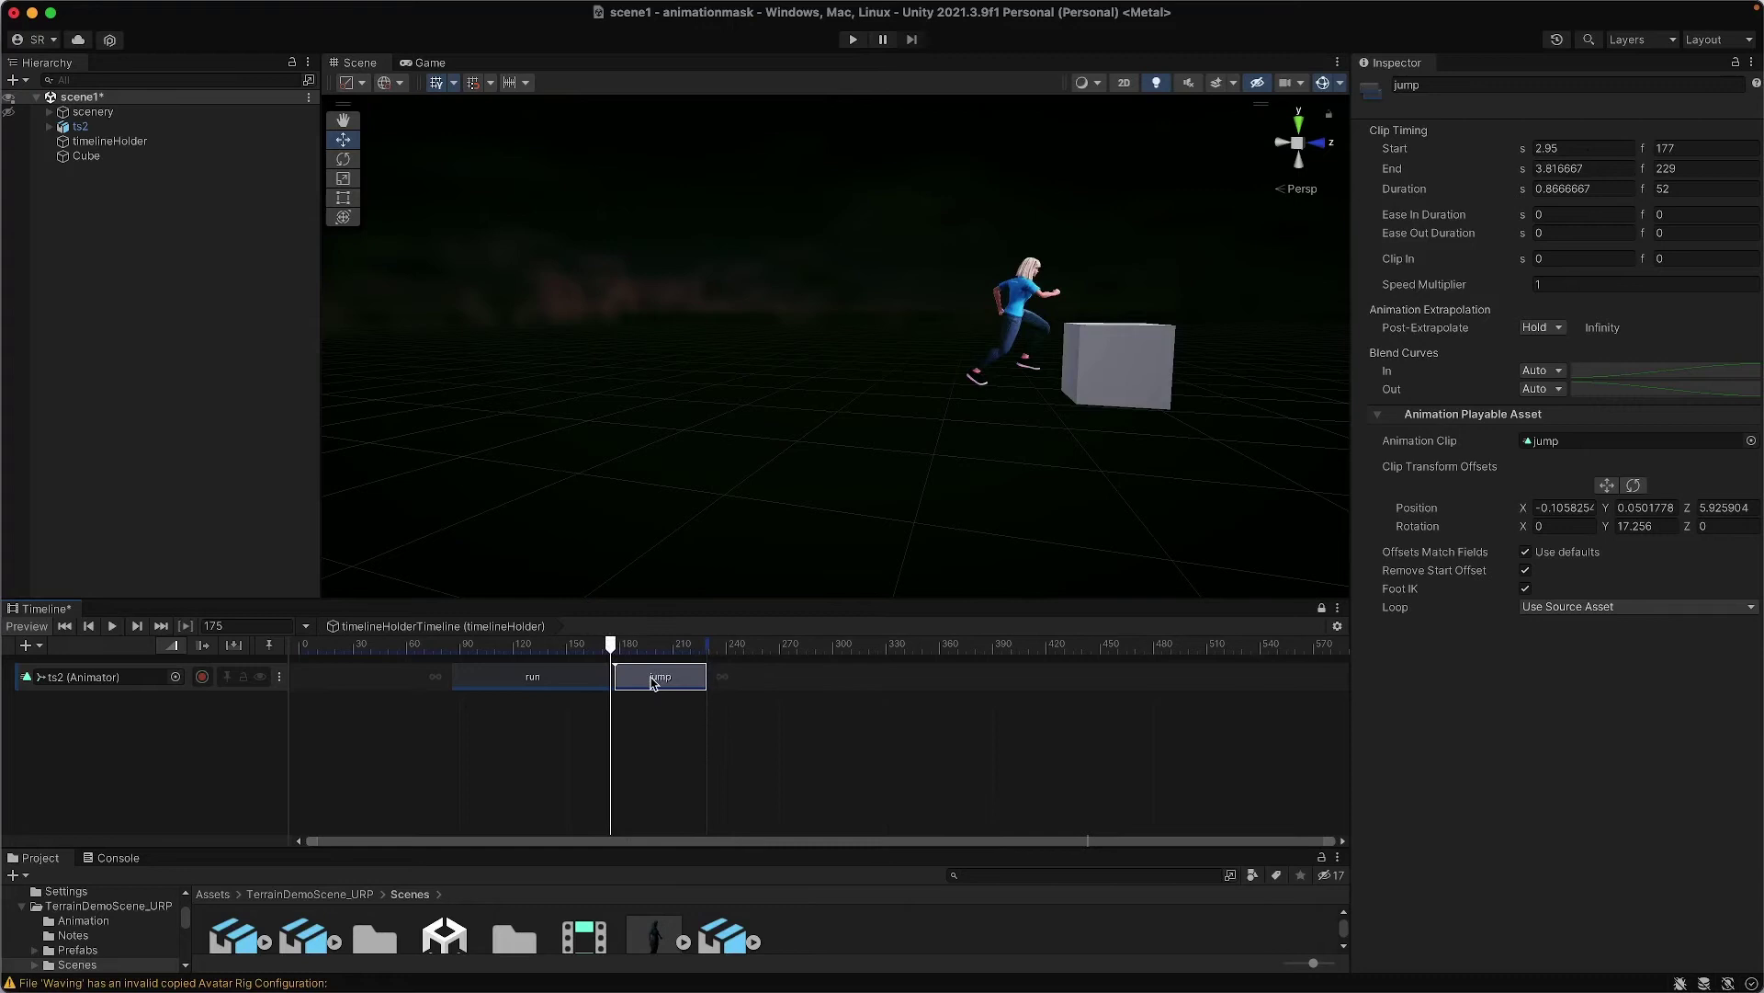
right_click(654, 683)
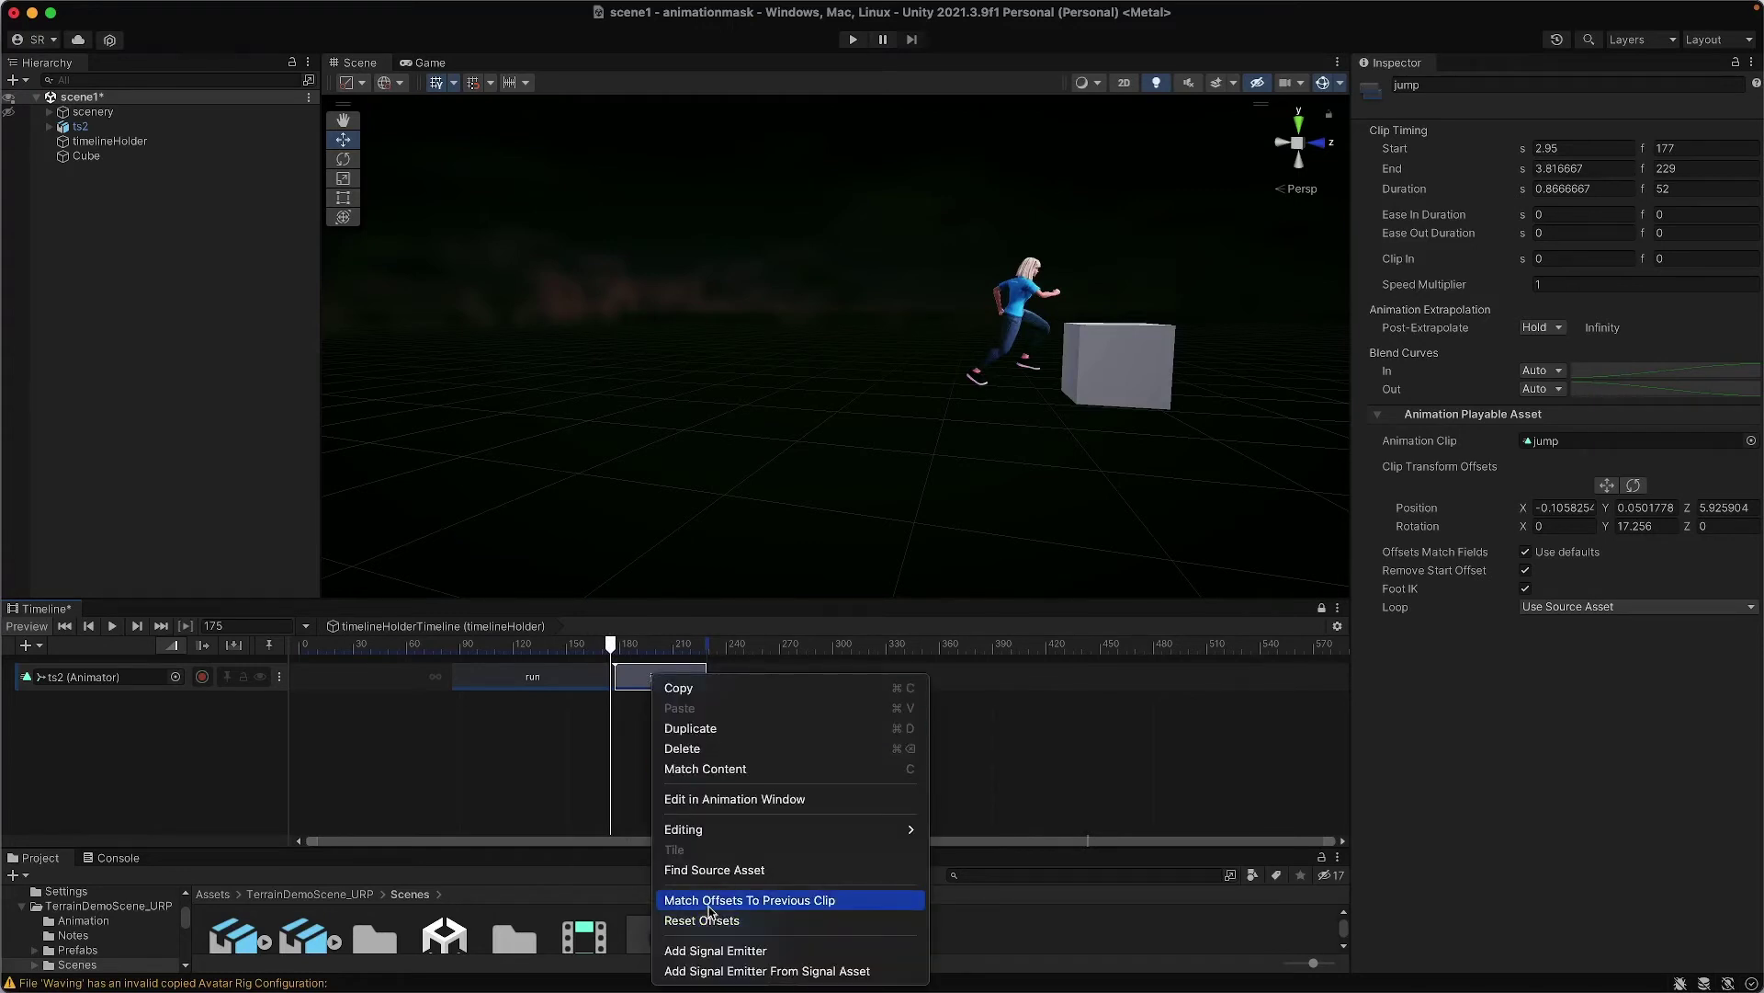
click(785, 901)
mouse_move(623, 655)
mouse_down()
mouse_move(701, 649)
mouse_move(600, 664)
mouse_up()
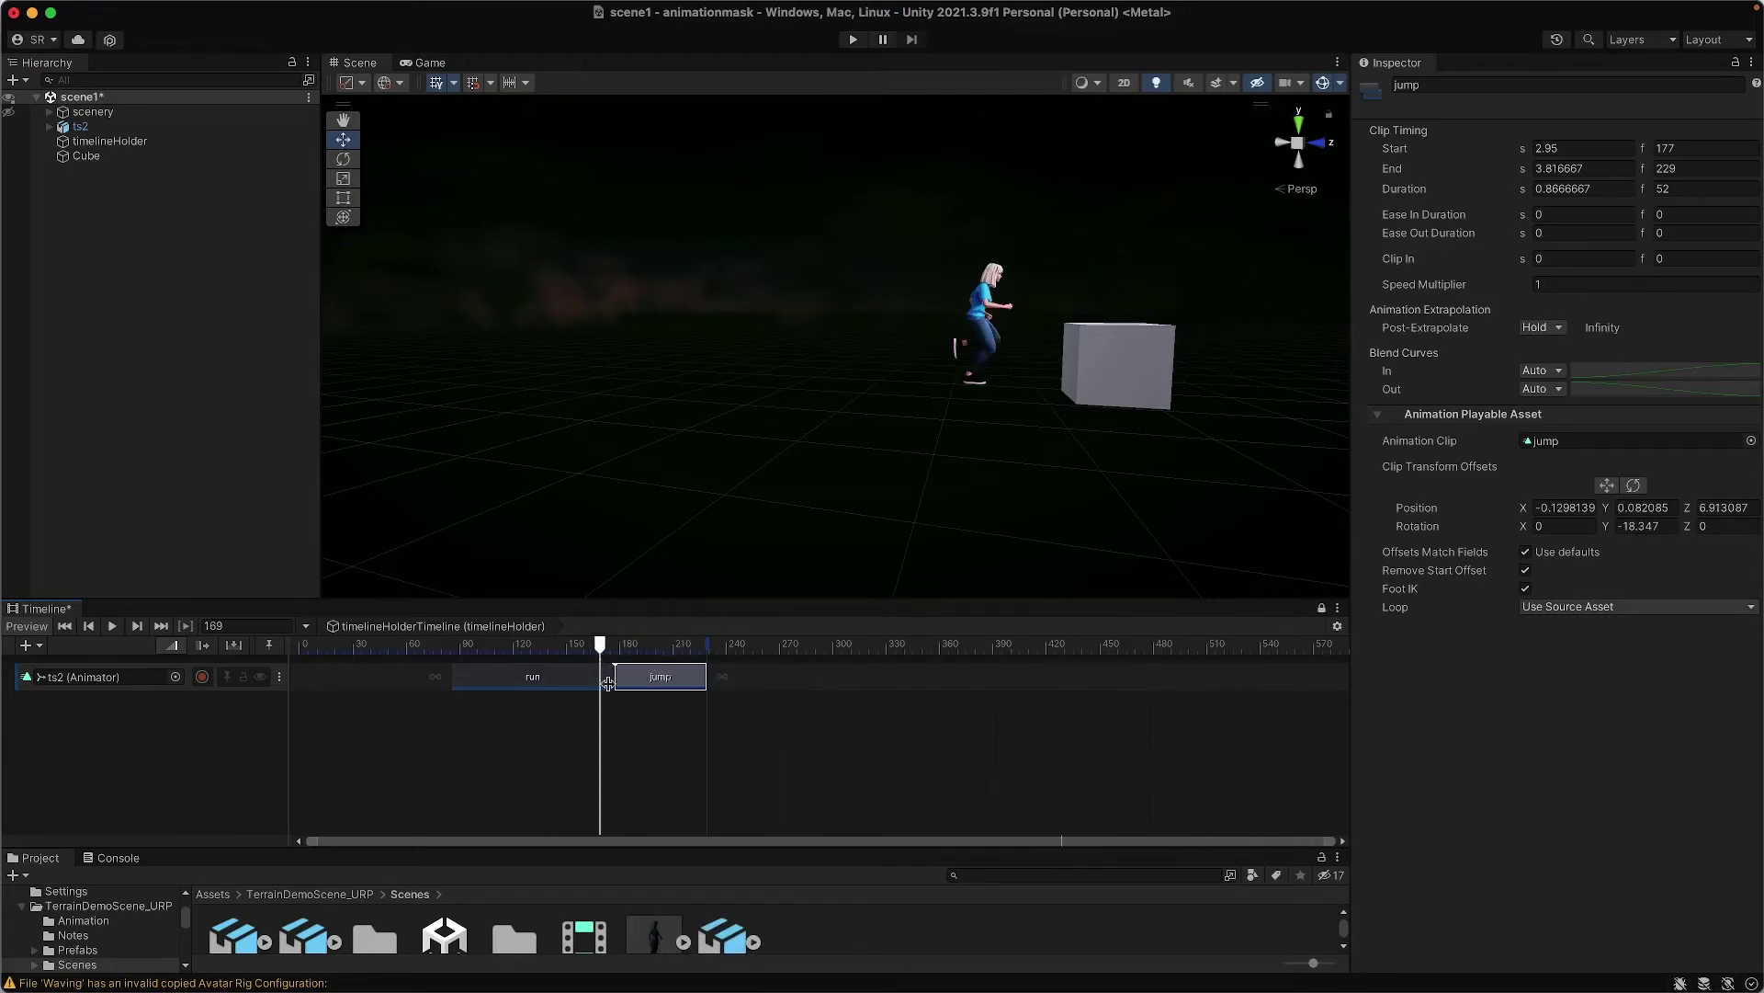
alt+drag(1002, 367, 909, 576)
click(853, 423)
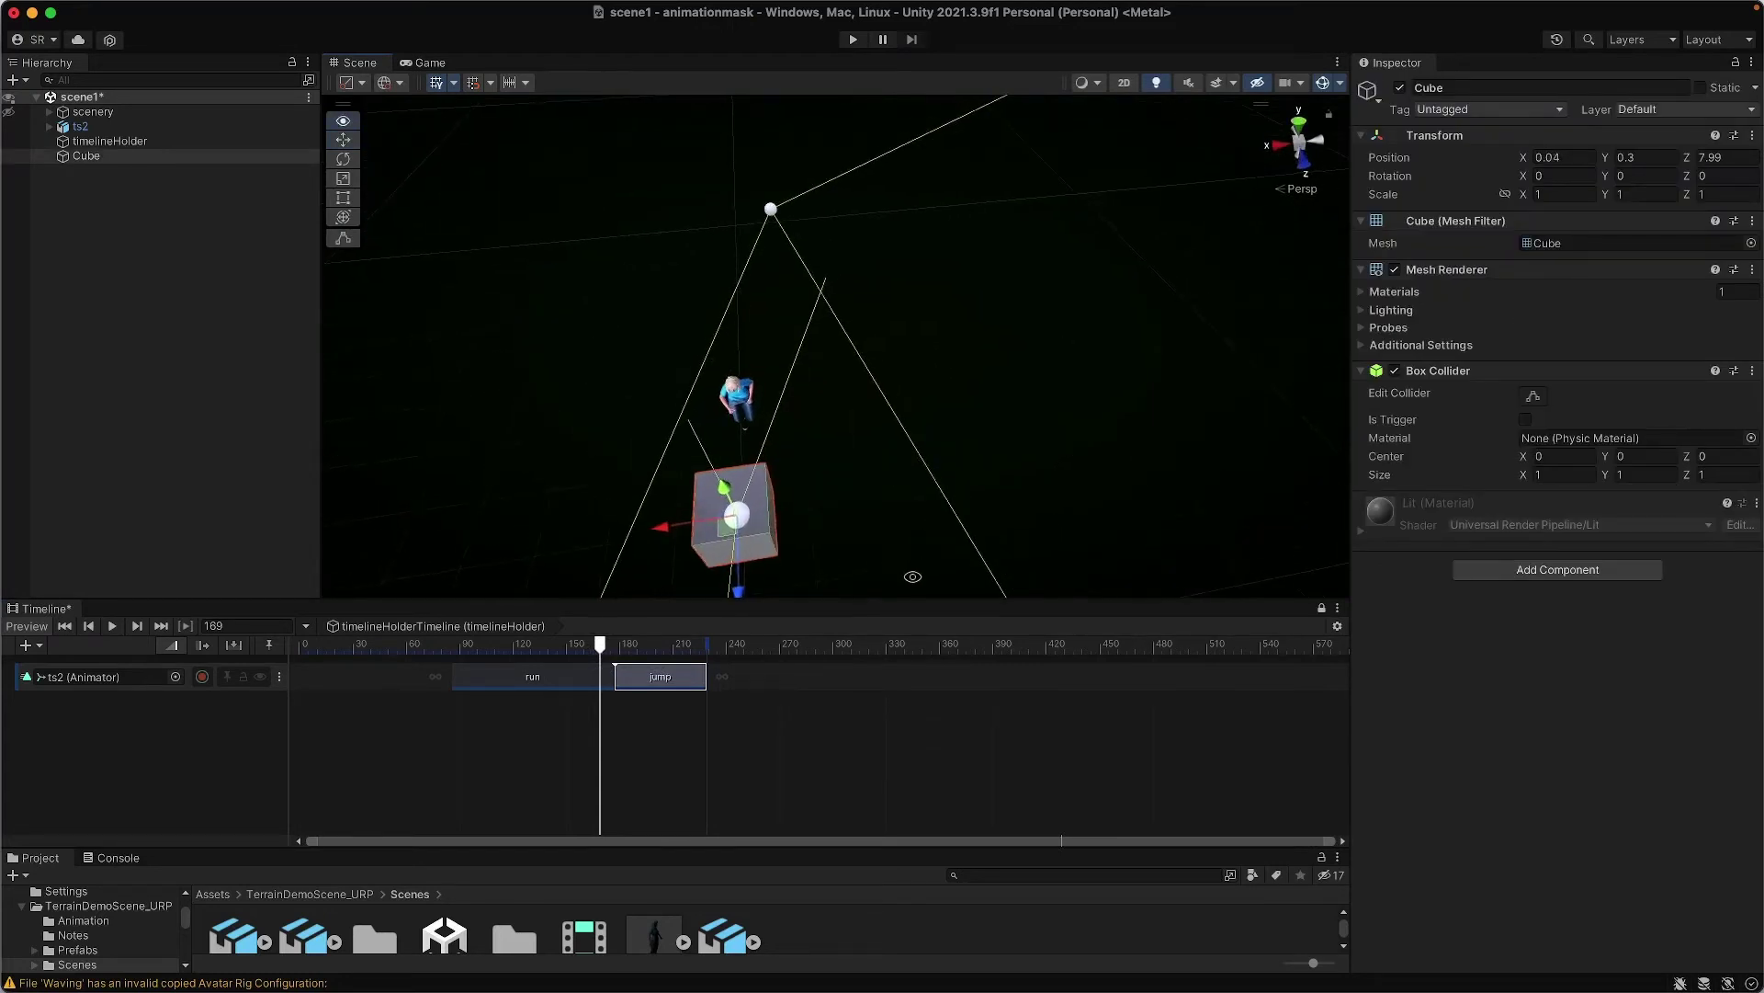
middle_drag(874, 536, 911, 409)
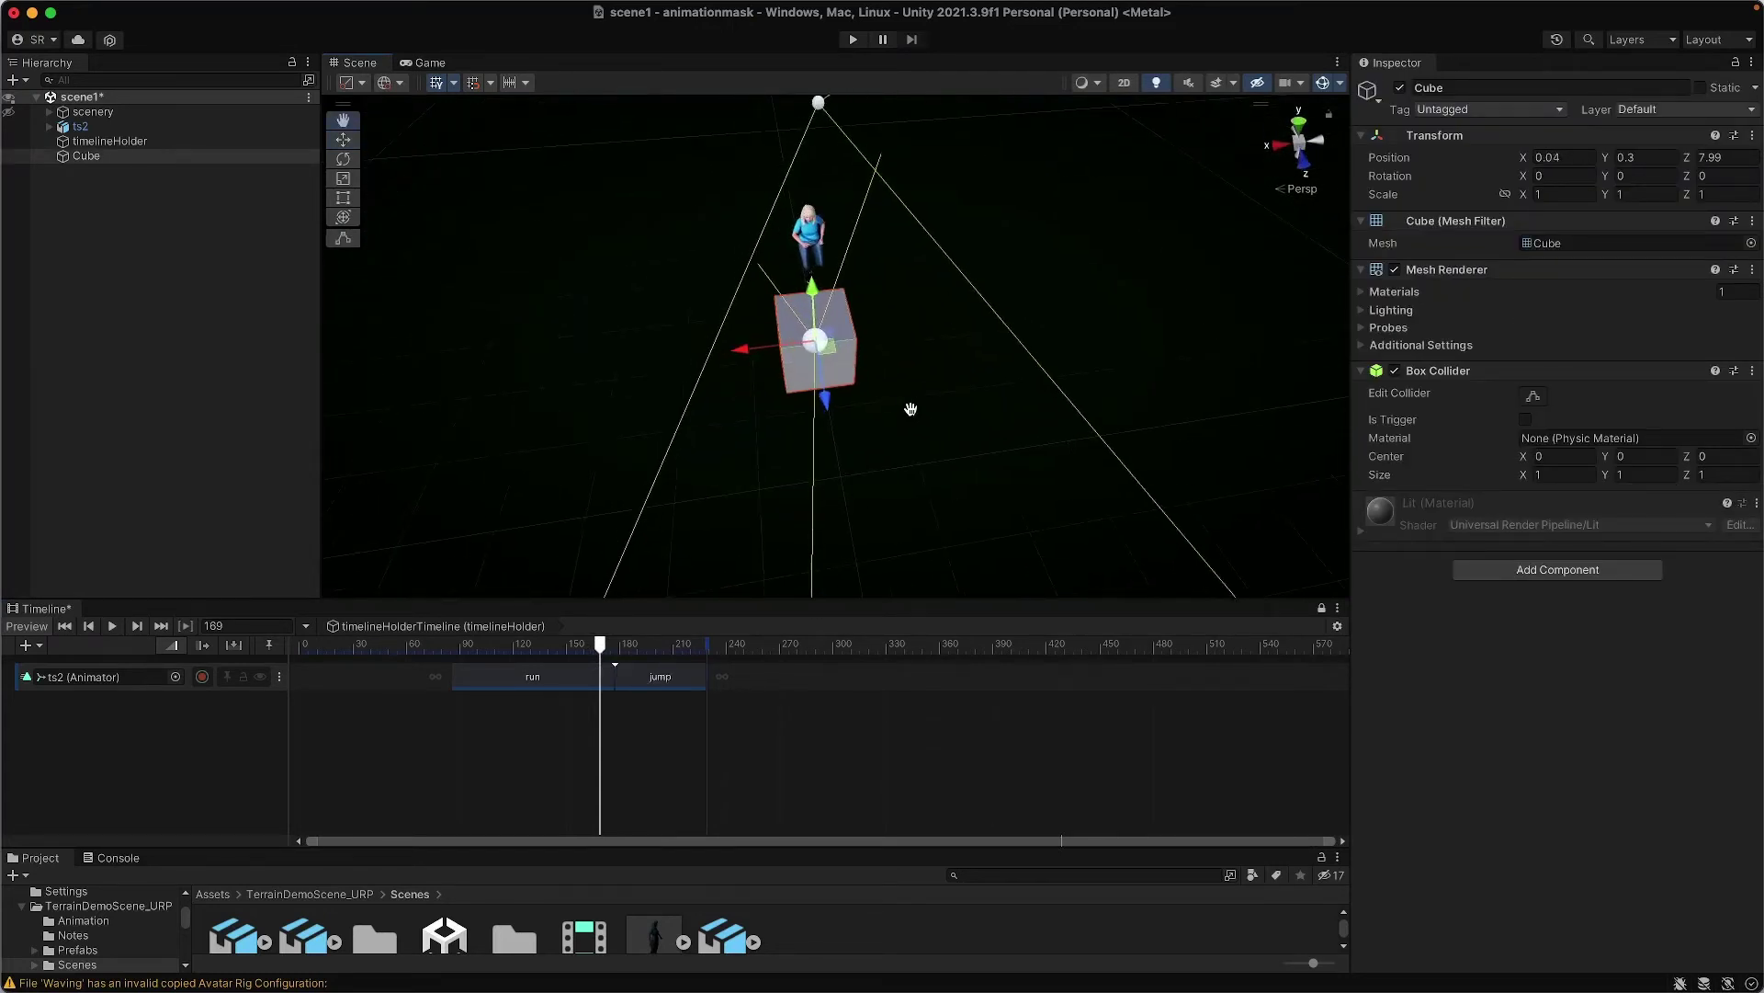
click(906, 469)
drag(600, 646, 637, 668)
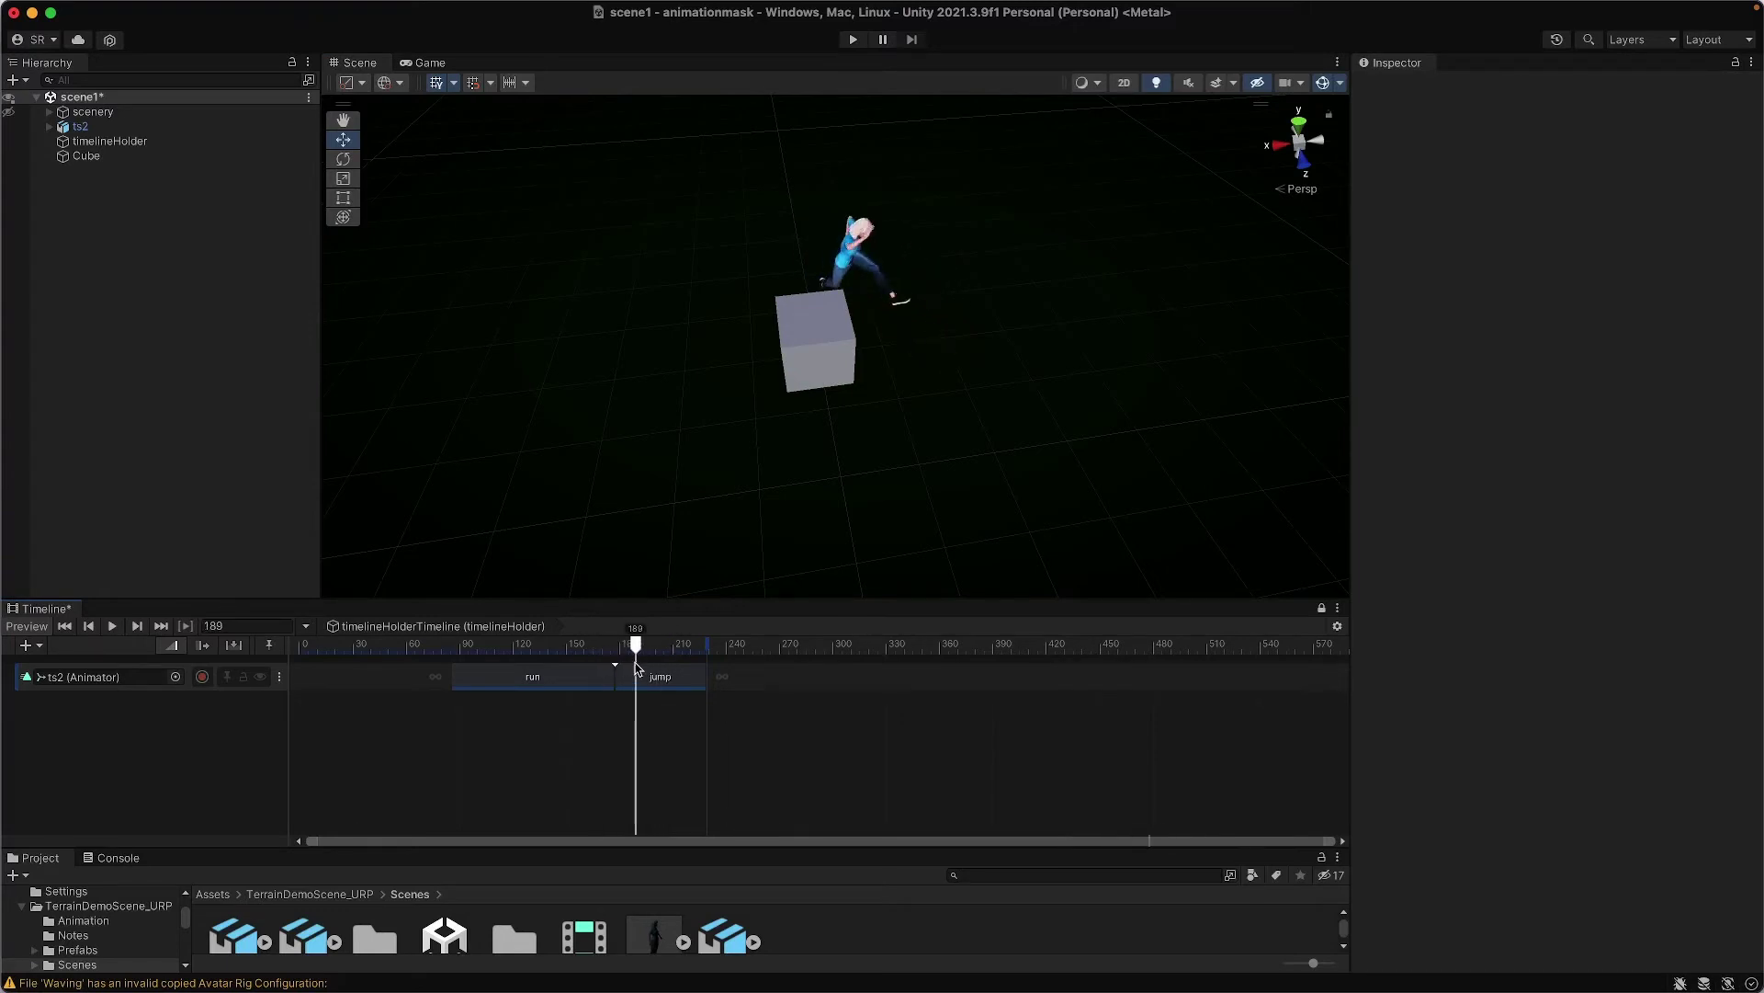
Change the jump clip's Rotation Y offset from -19.56 to 18 and preview the leap
click(664, 680)
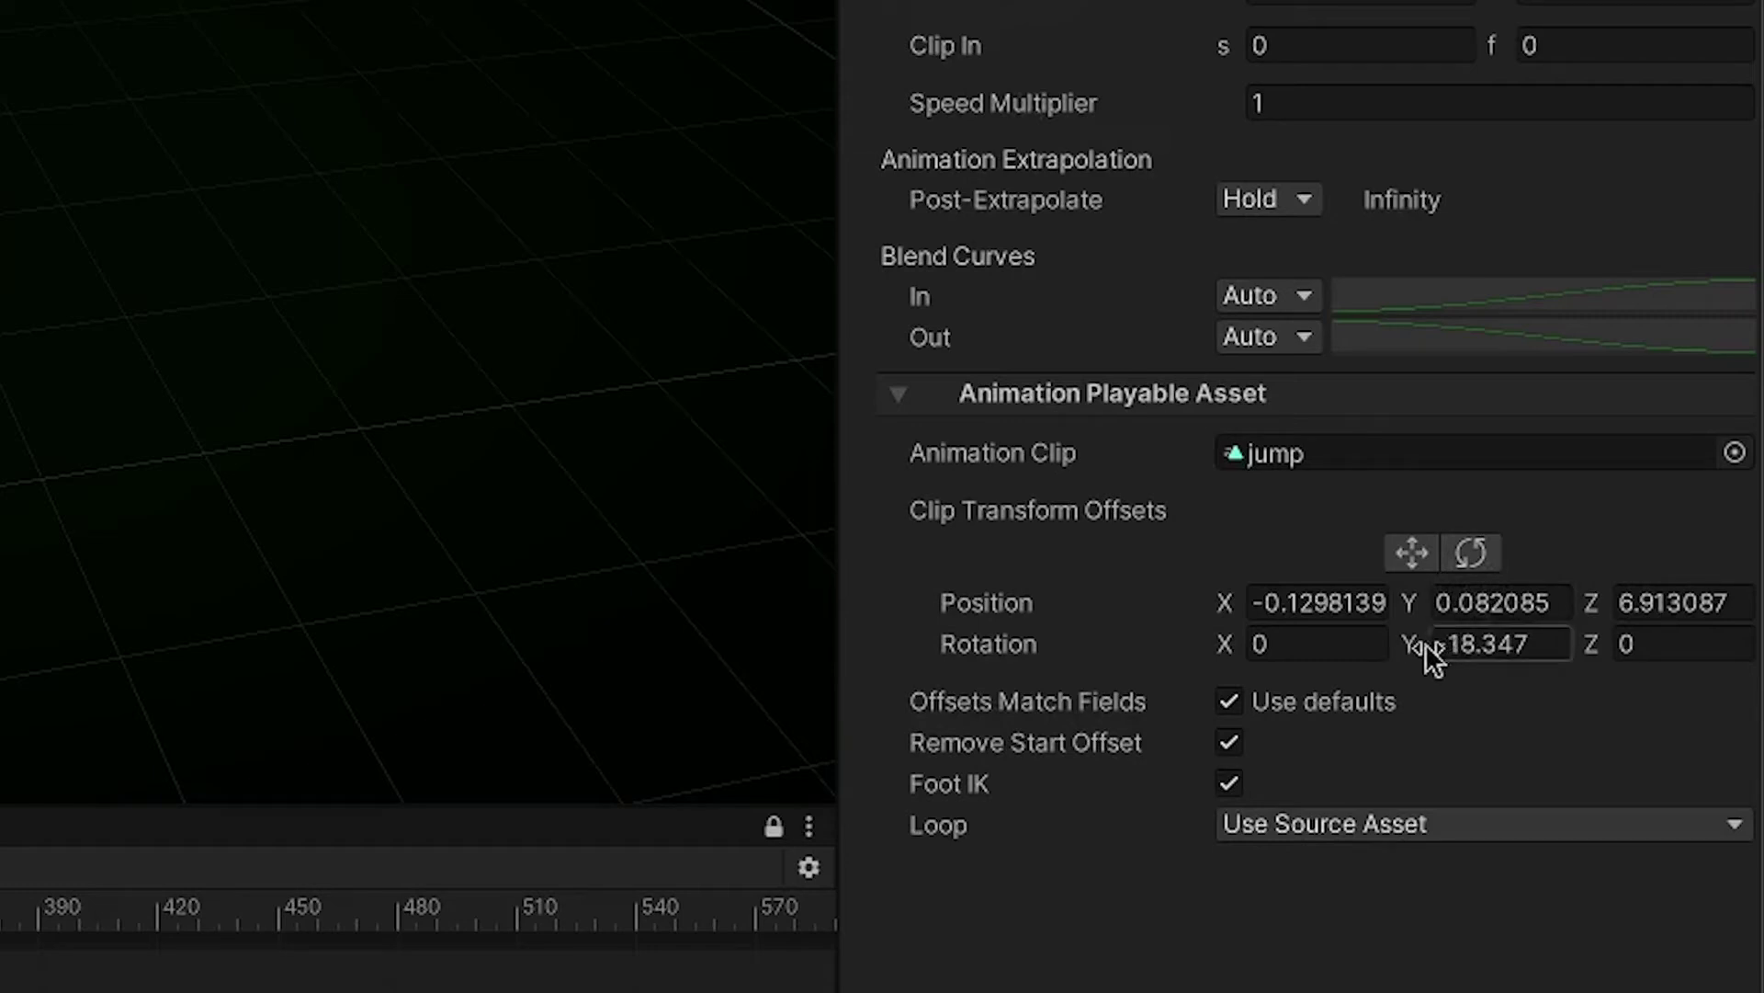
drag(1413, 655, 1757, 707)
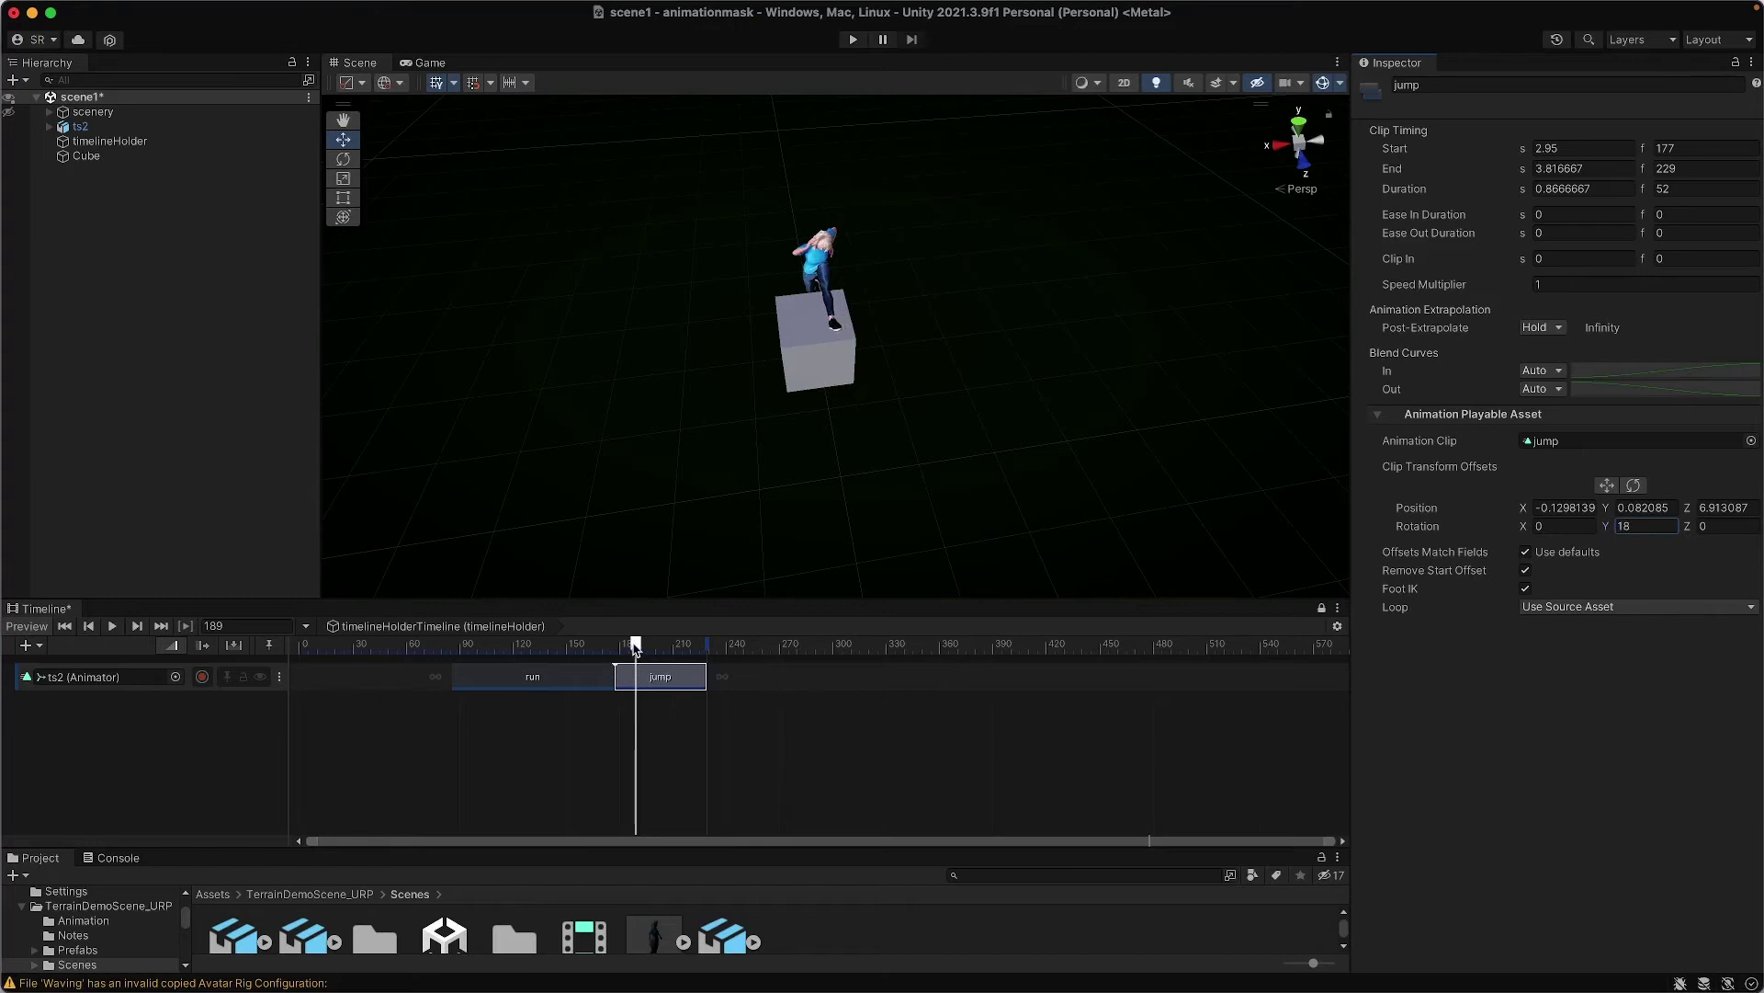
drag(636, 648, 712, 657)
Add a second run clip after jump, spanning frames 229–448, with offsets matched to jump
click(533, 676)
right_click(770, 681)
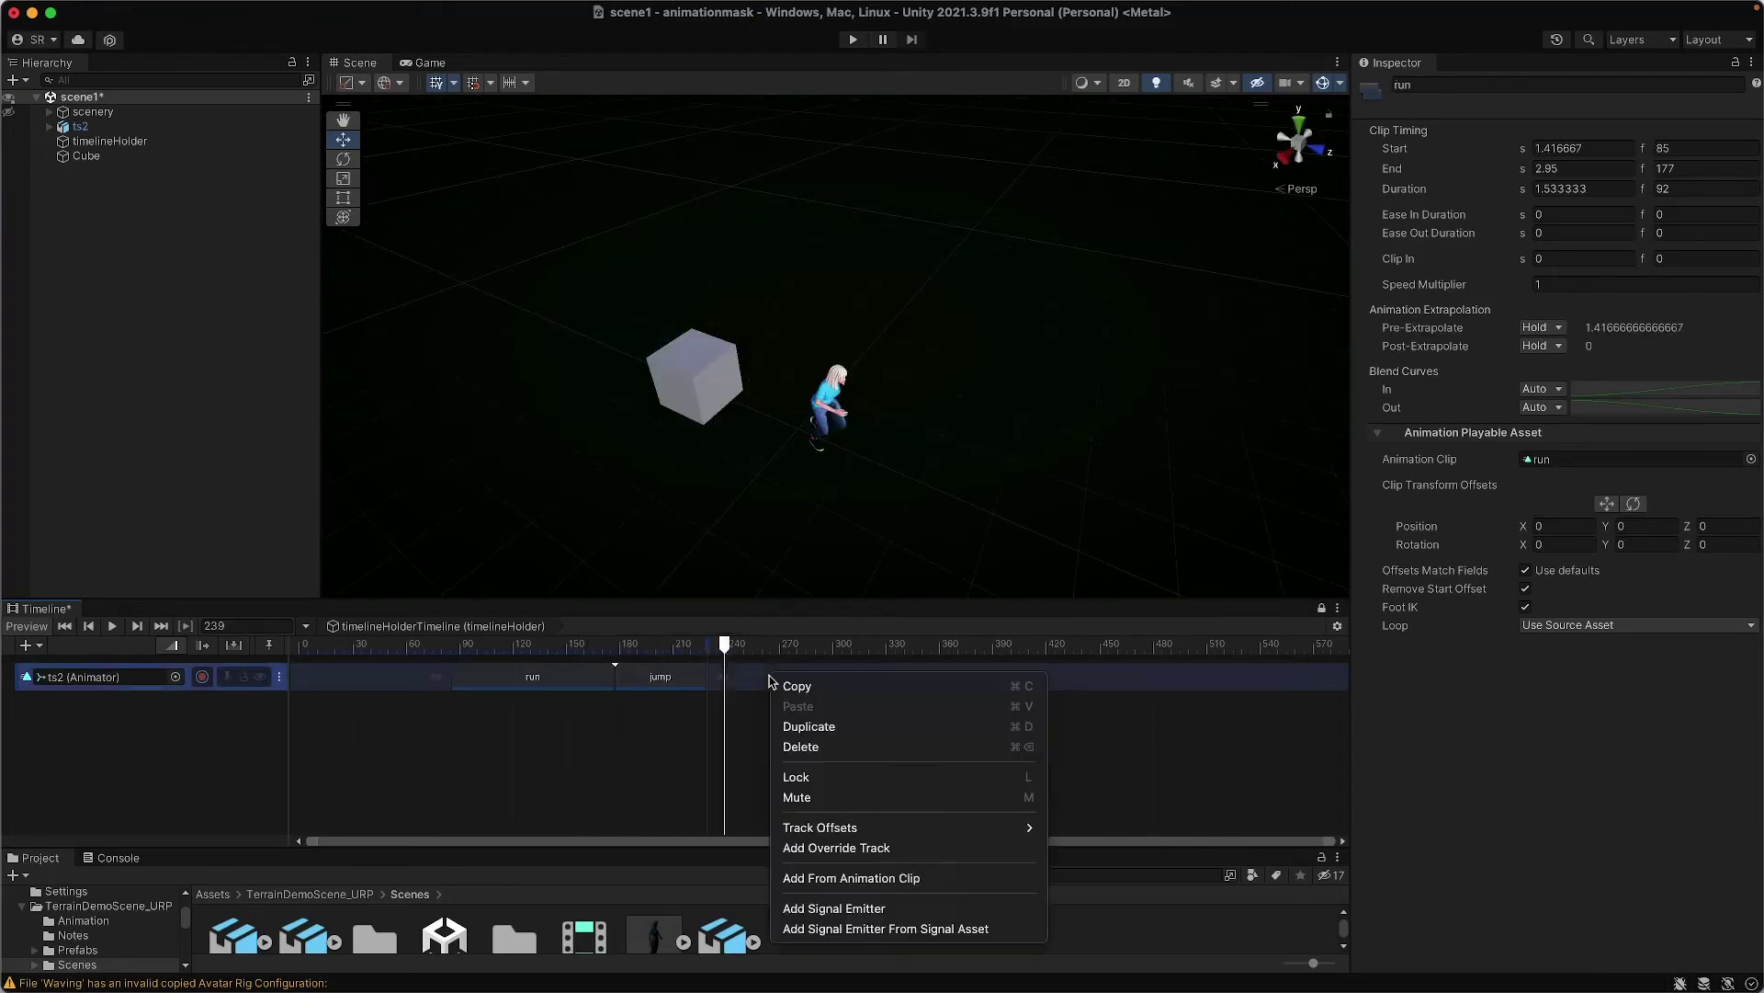
right_click(821, 682)
click(872, 880)
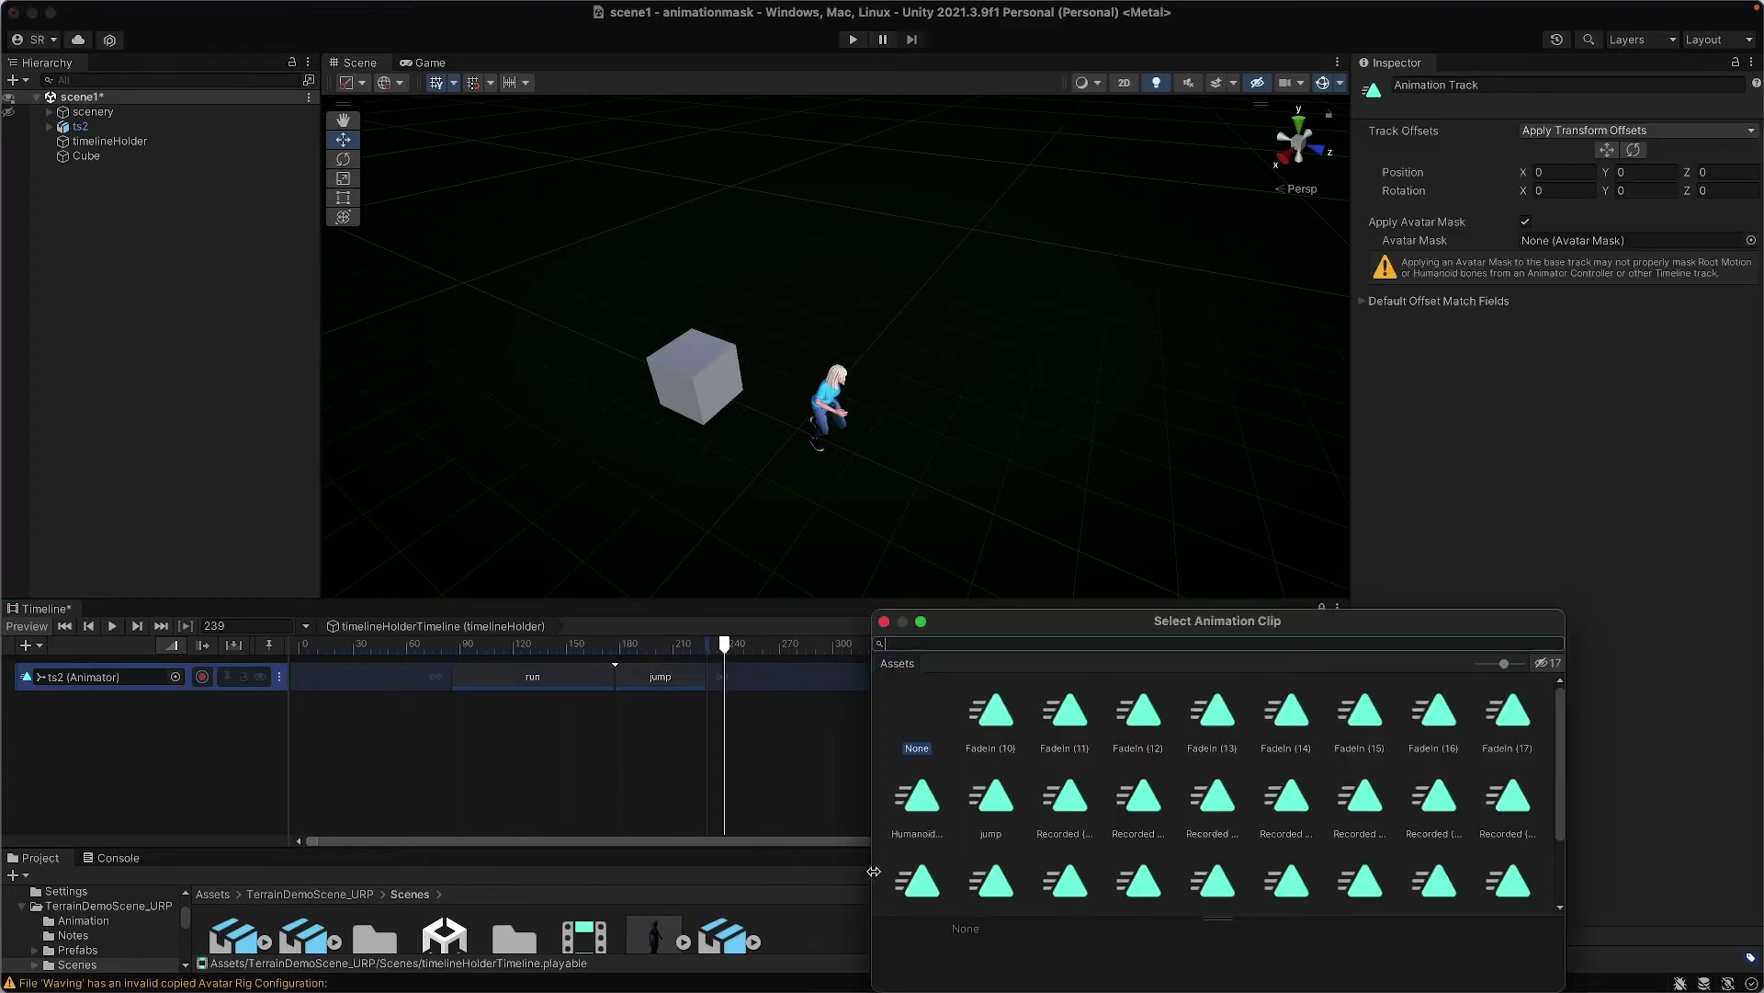
text(run)
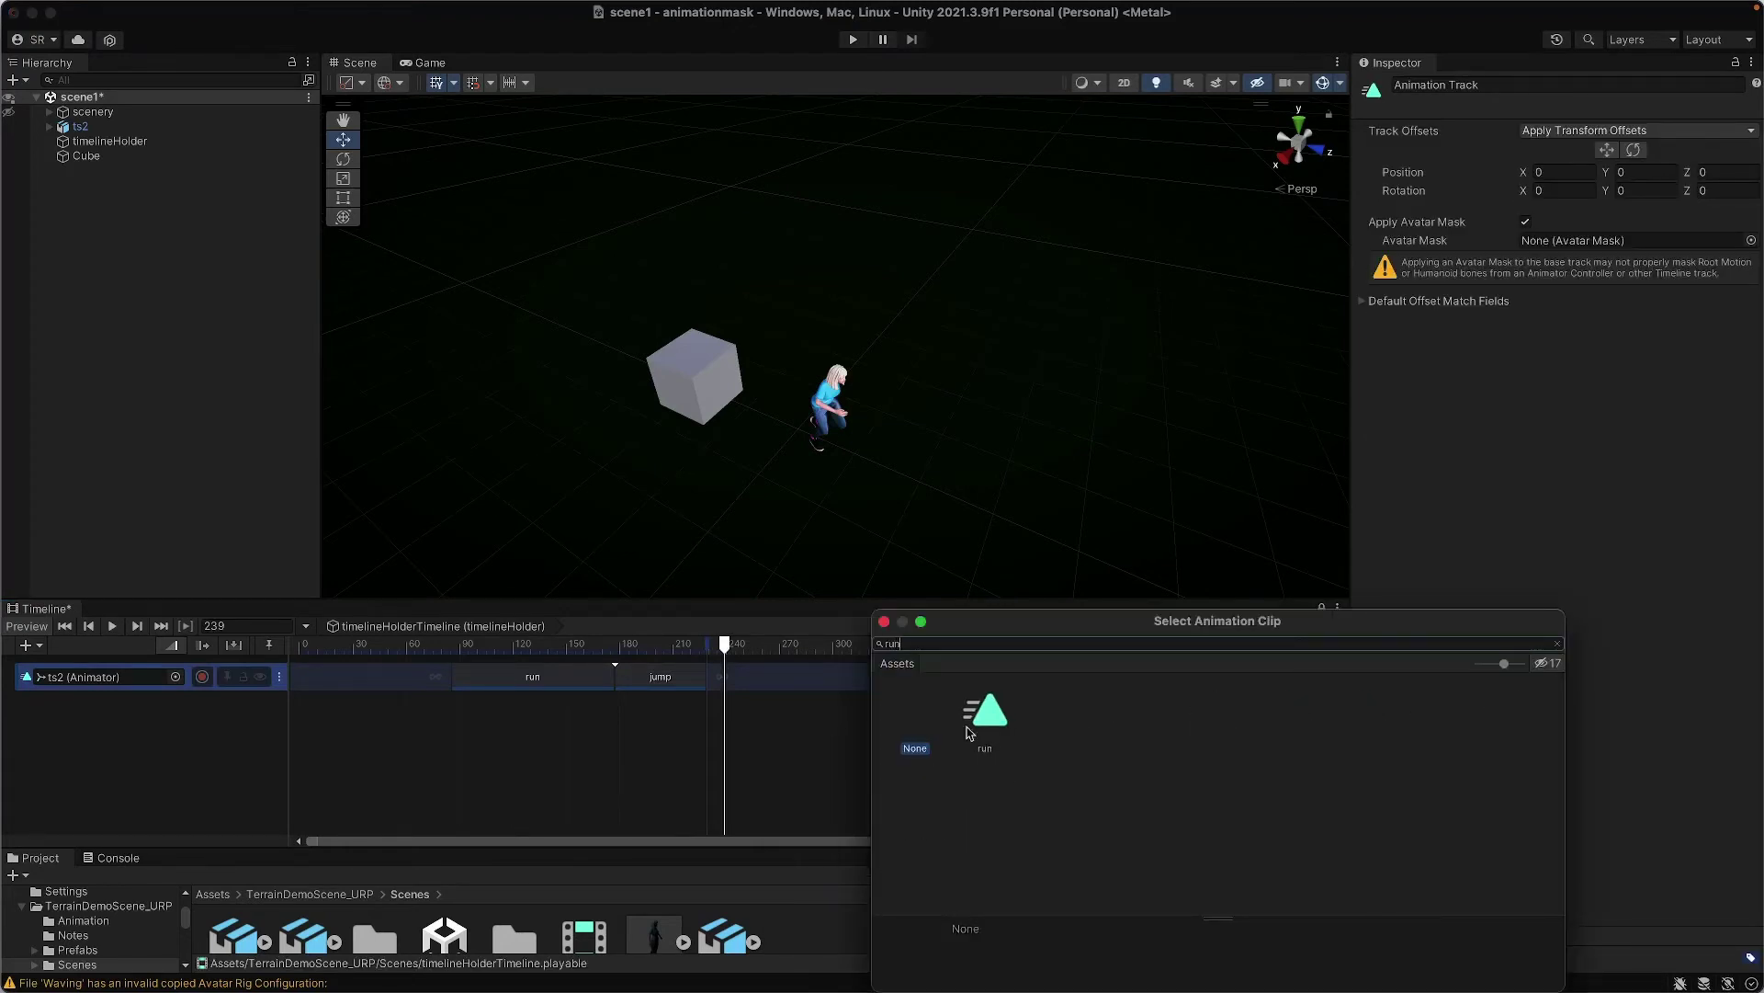
double_click(990, 721)
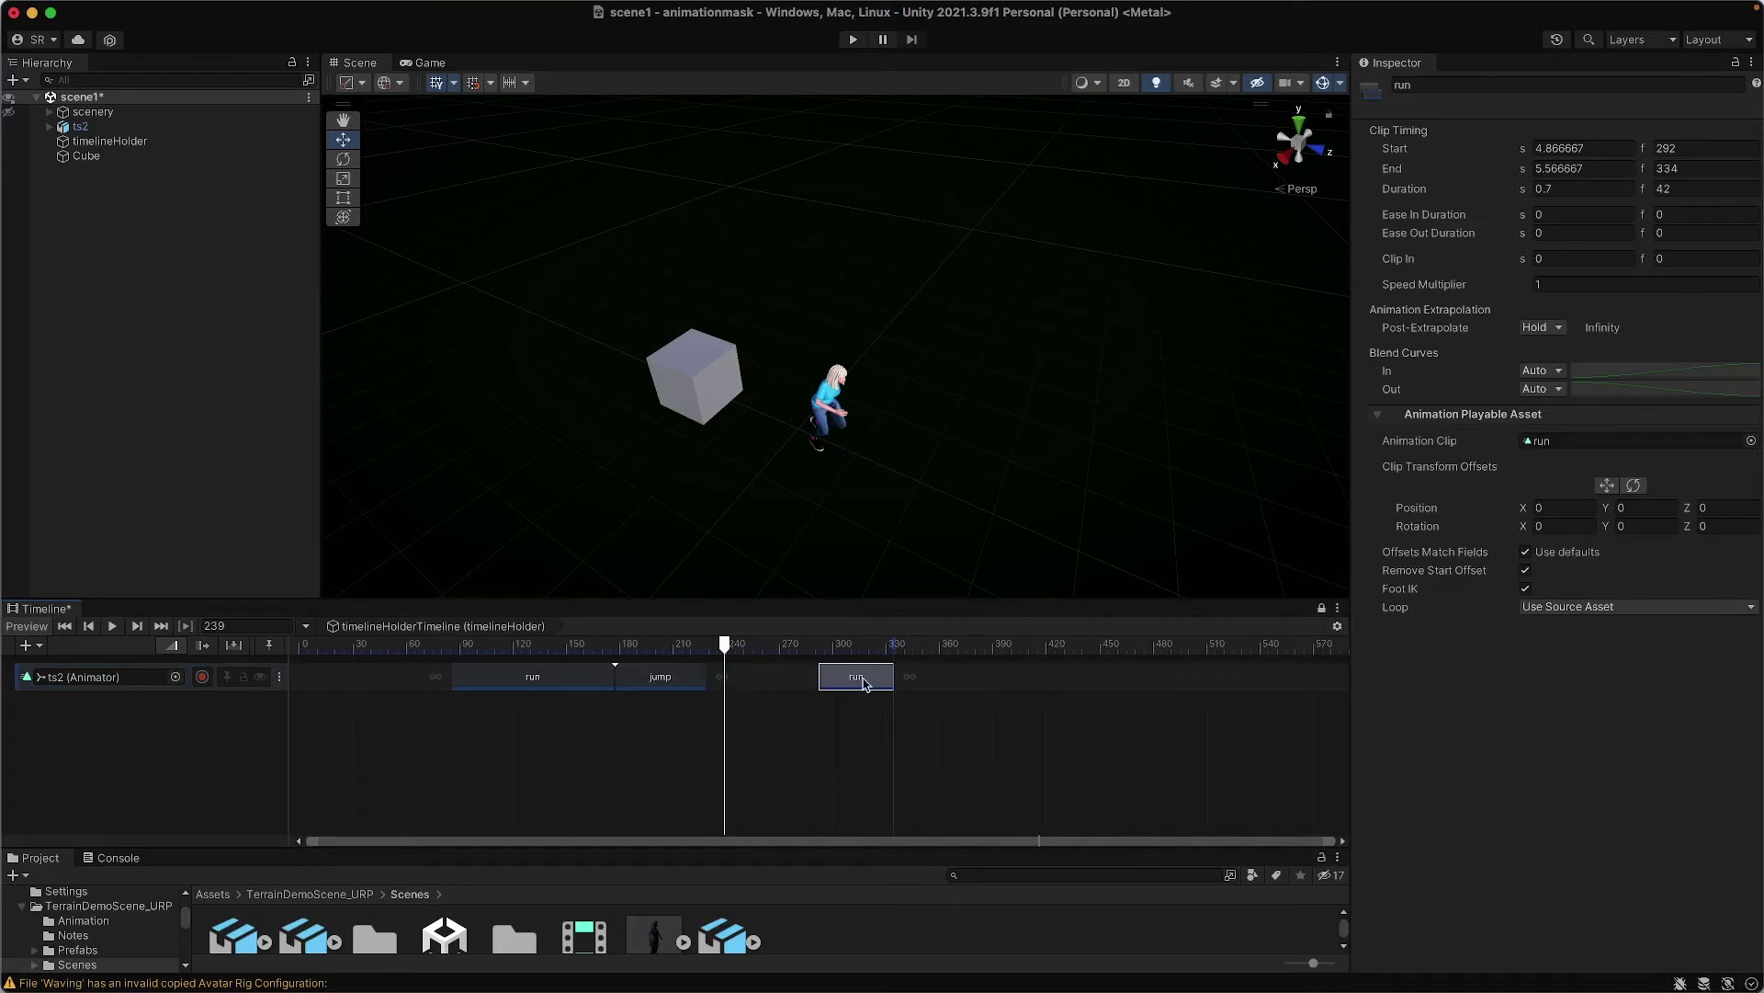
drag(863, 684, 742, 684)
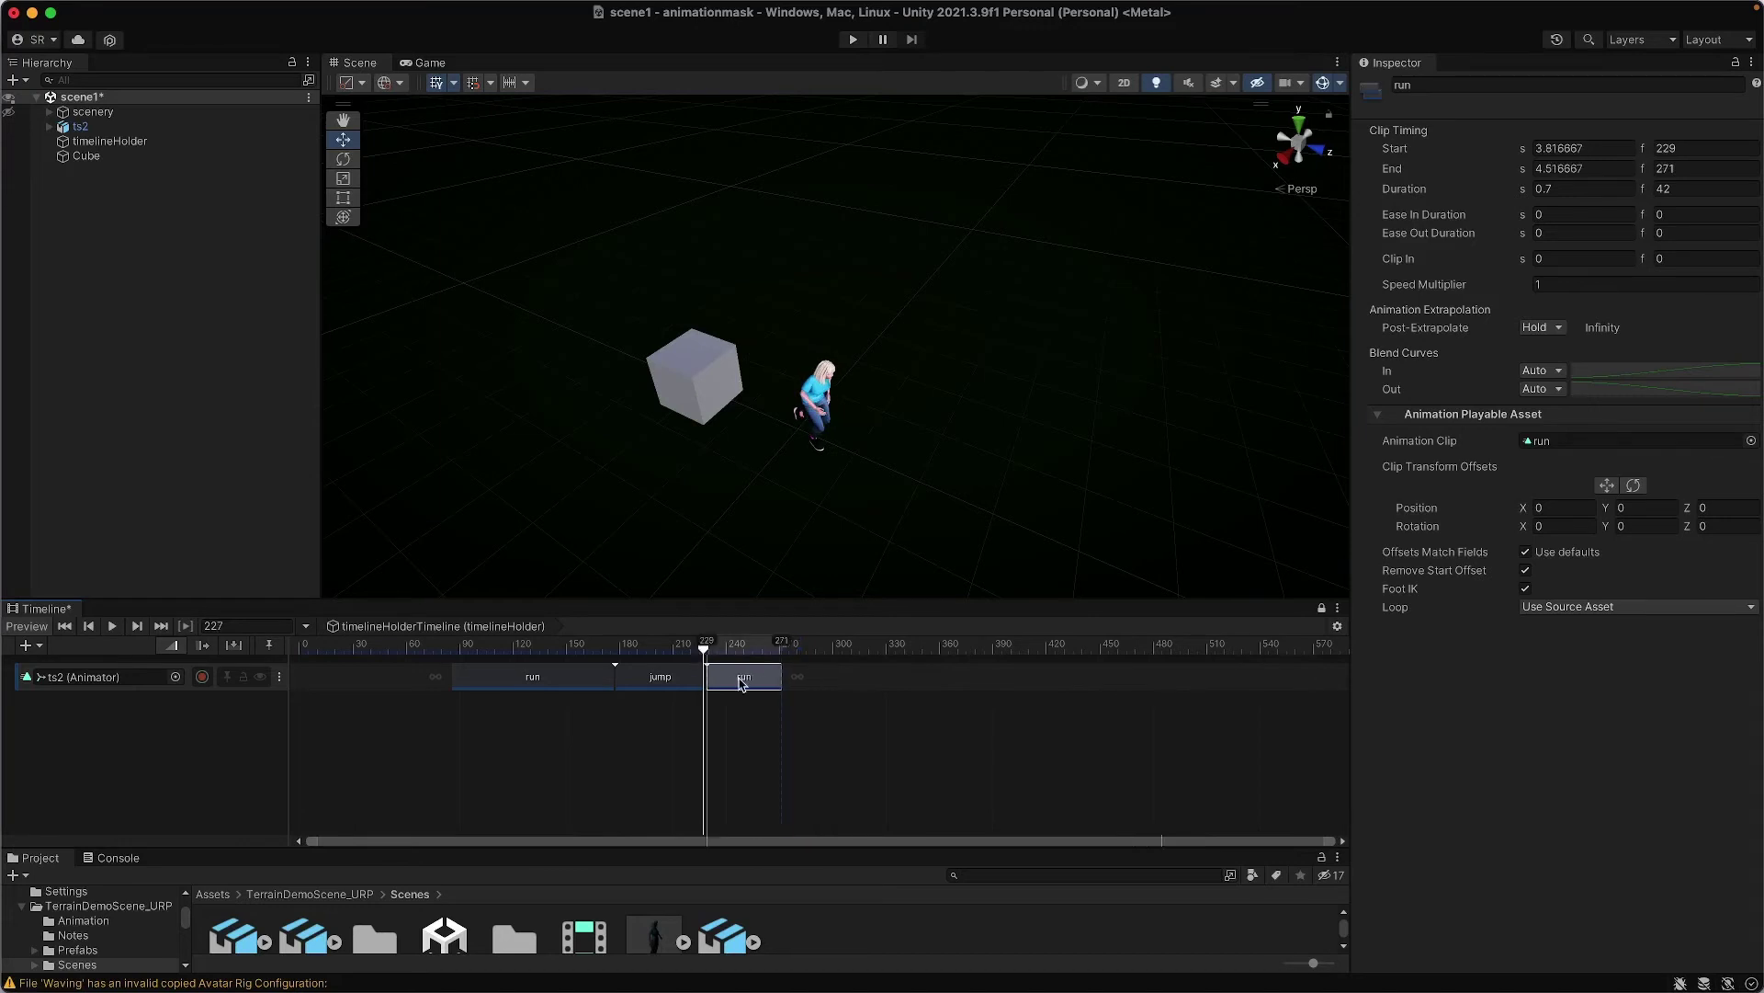
right_click(735, 685)
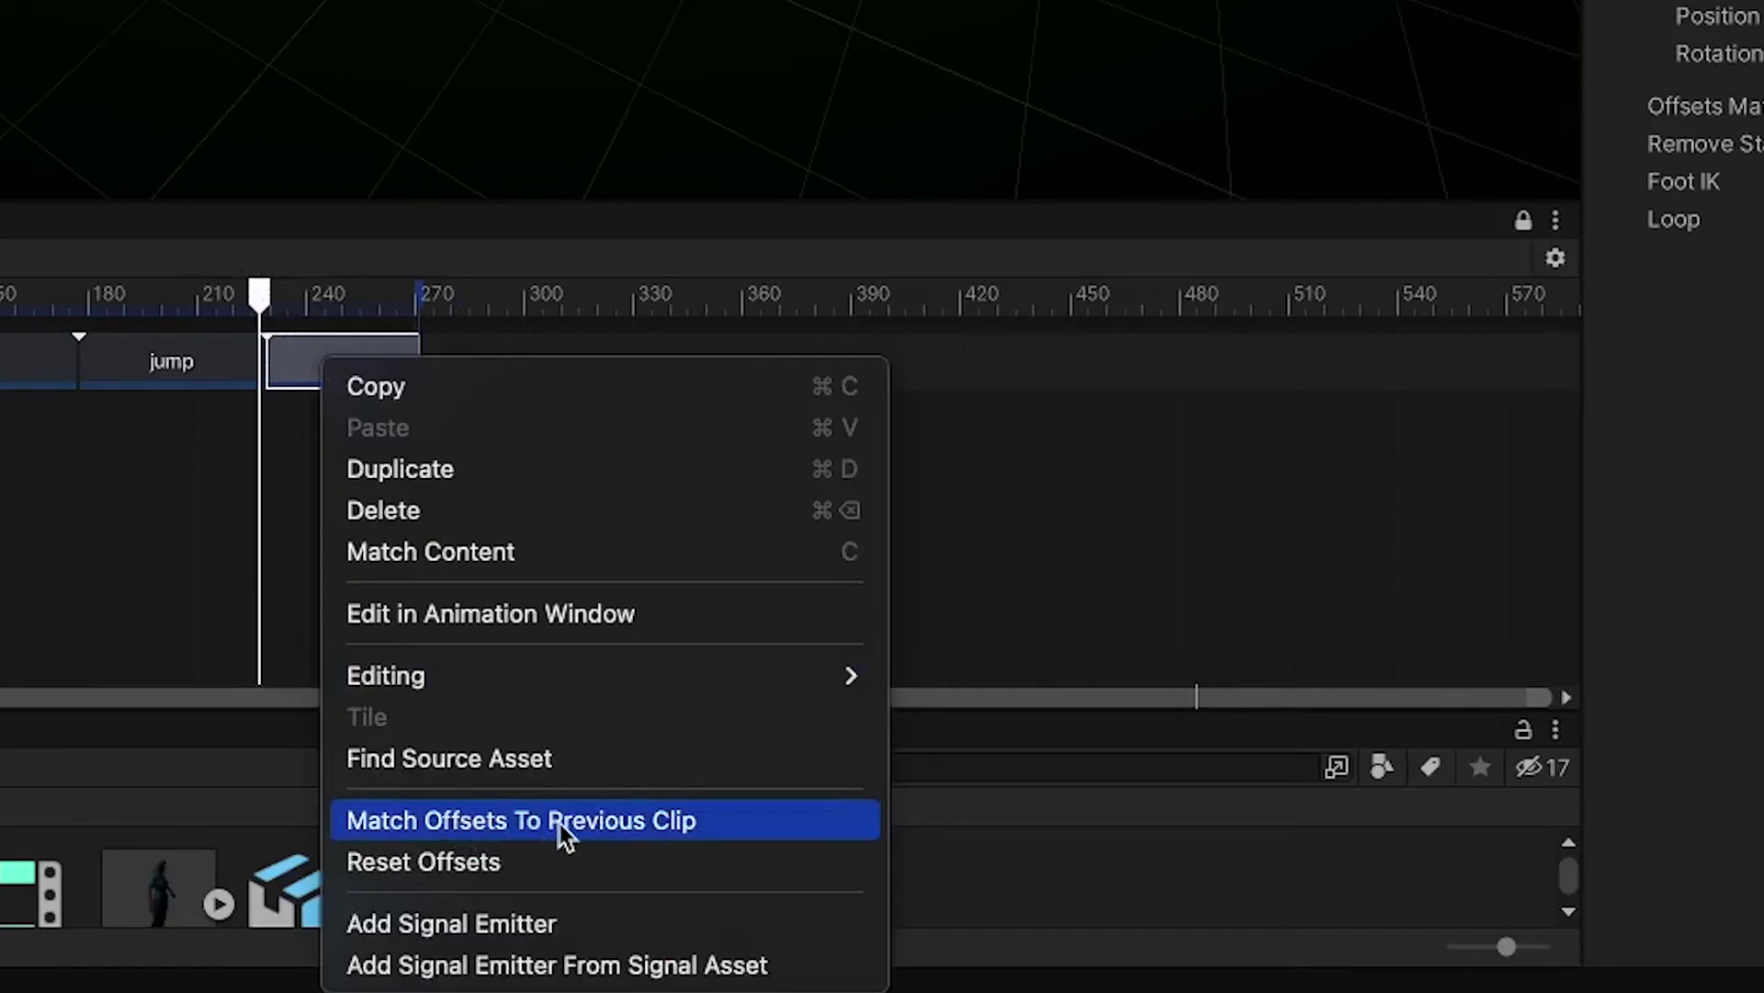
click(612, 824)
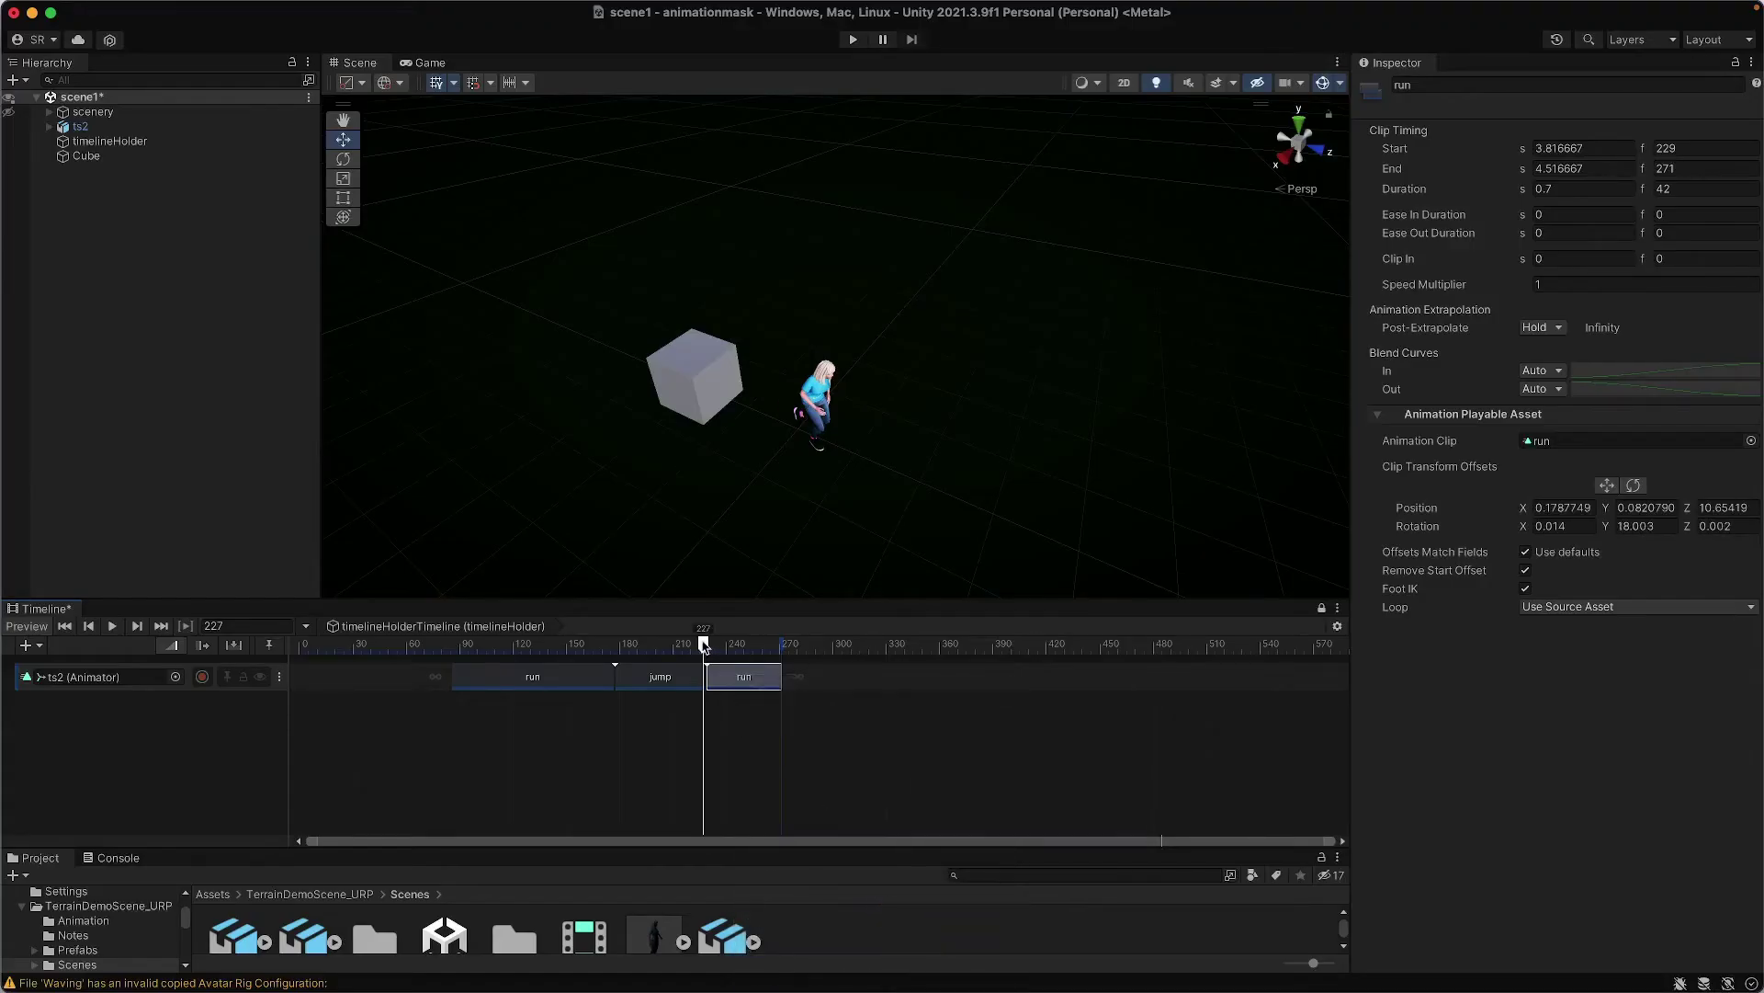
drag(704, 646, 658, 669)
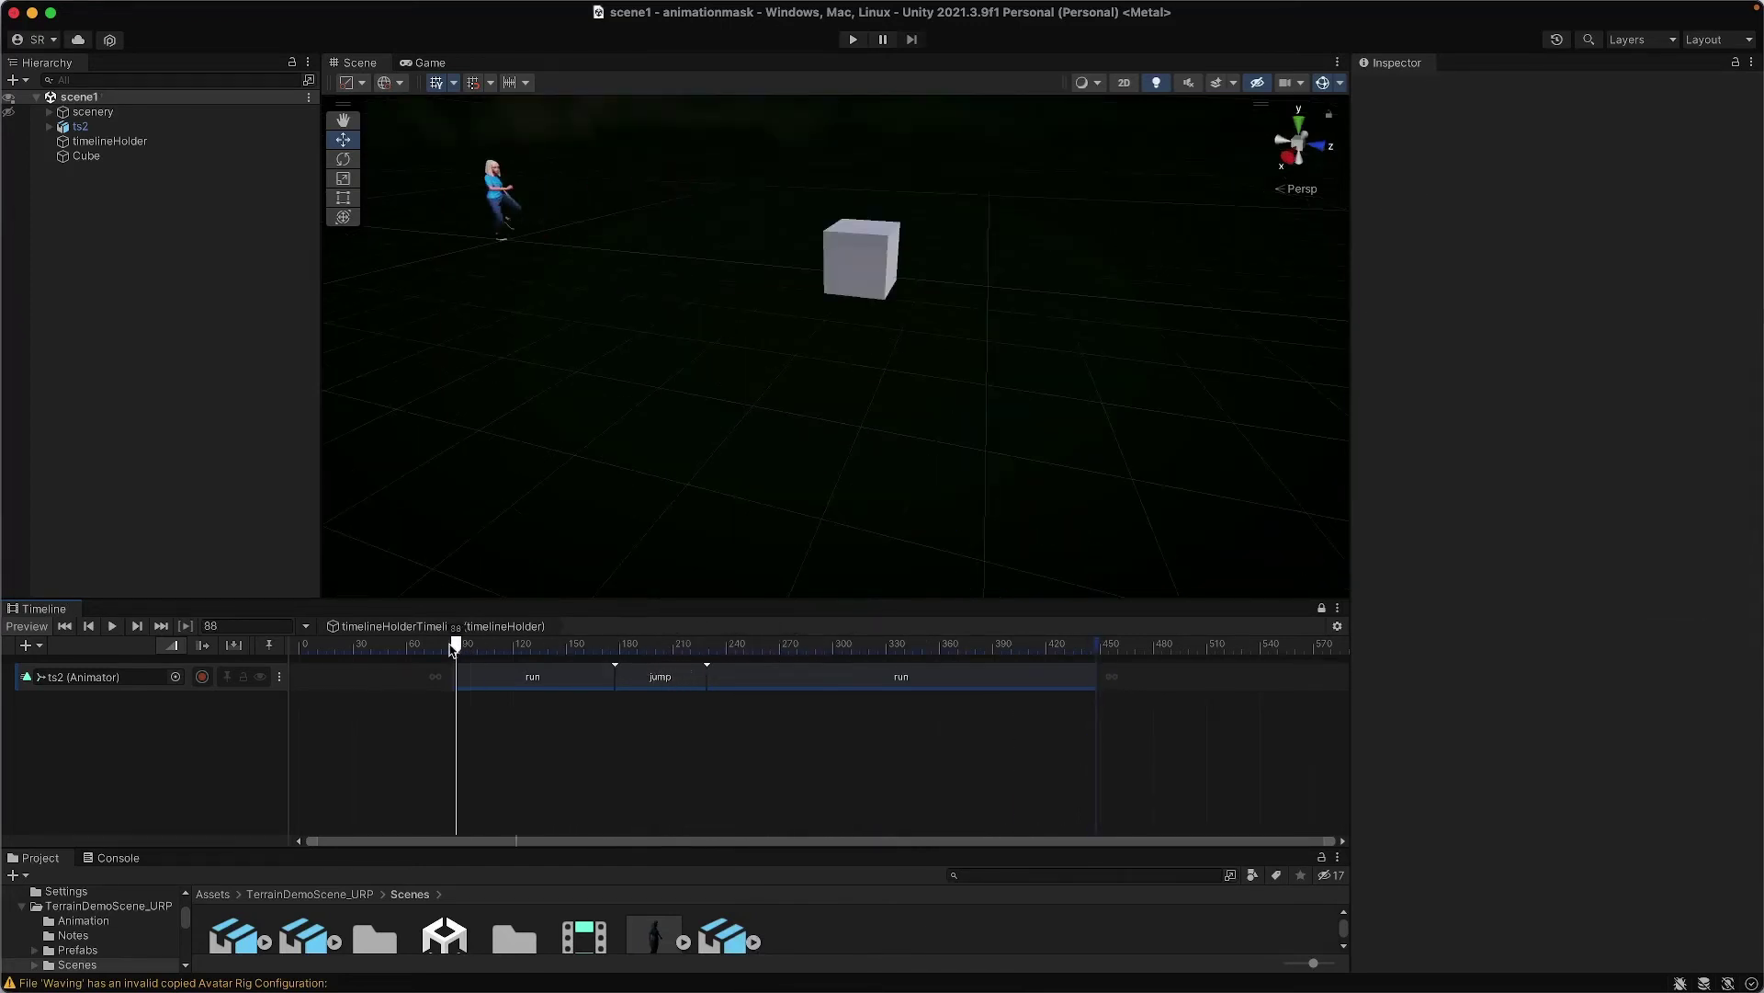
Hide the scenery object and scrub the run–jump–run sequence back to frame 151
drag(453, 648, 619, 655)
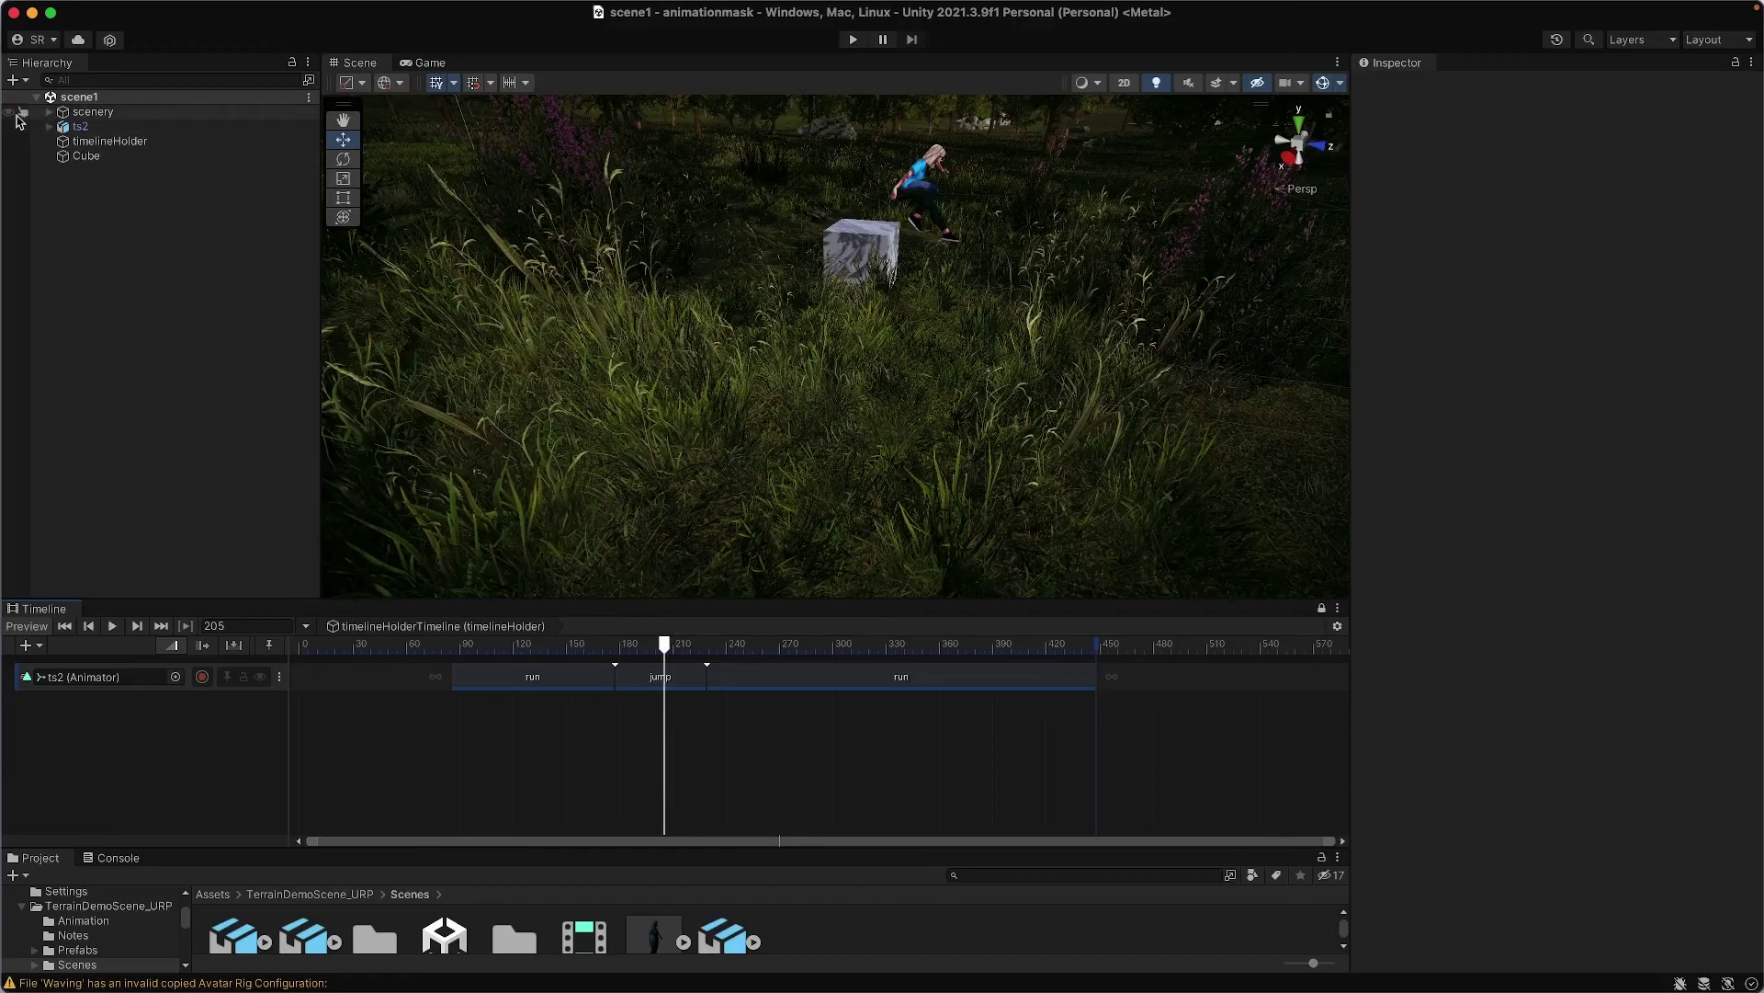
click(9, 112)
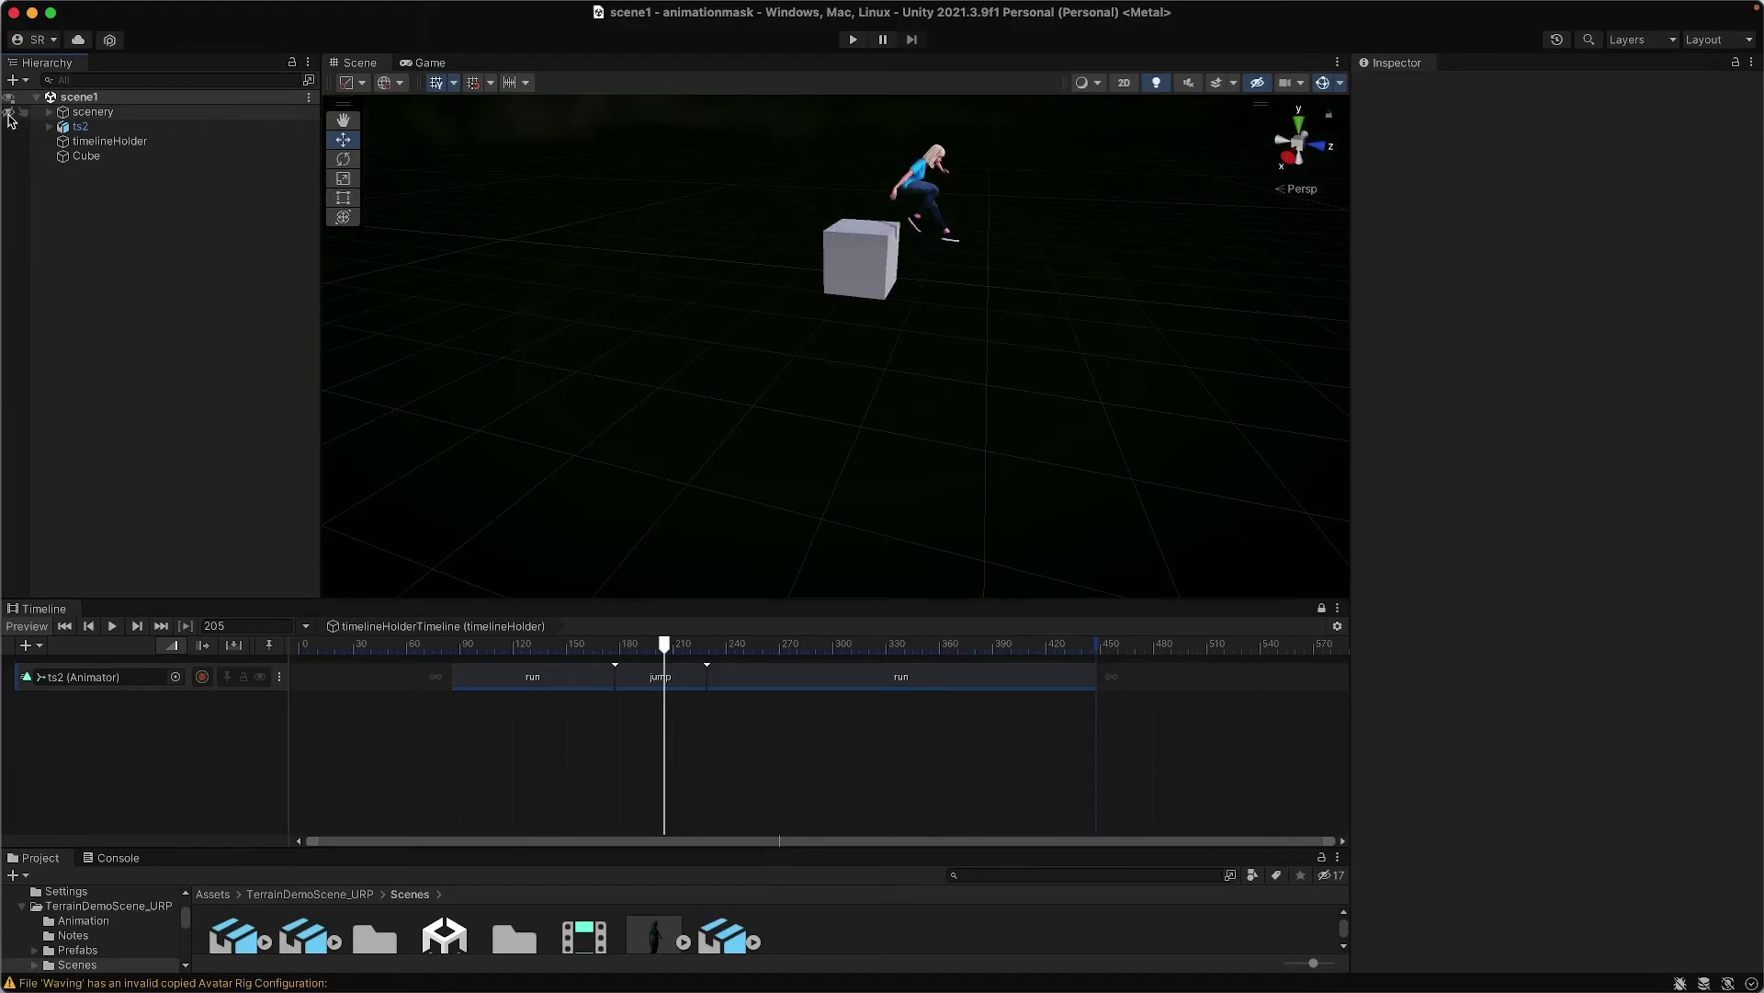
alt+drag(875, 298, 814, 344)
scroll(839, 355, up, 5)
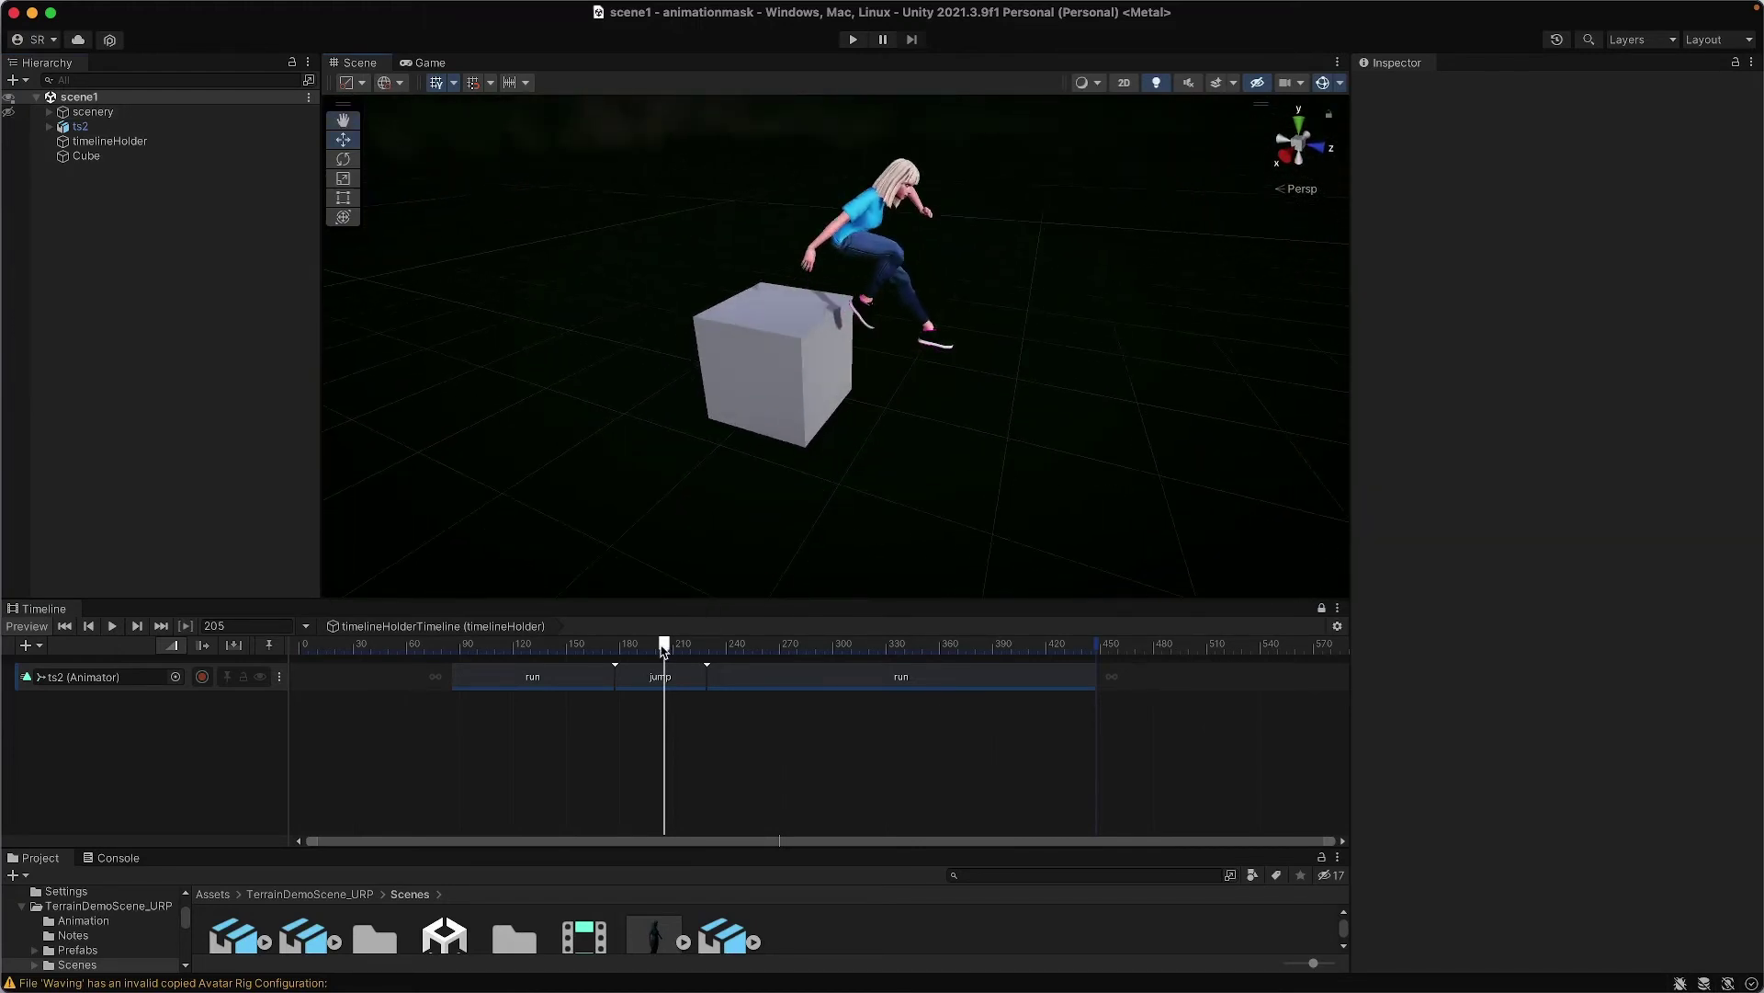
drag(664, 649, 568, 646)
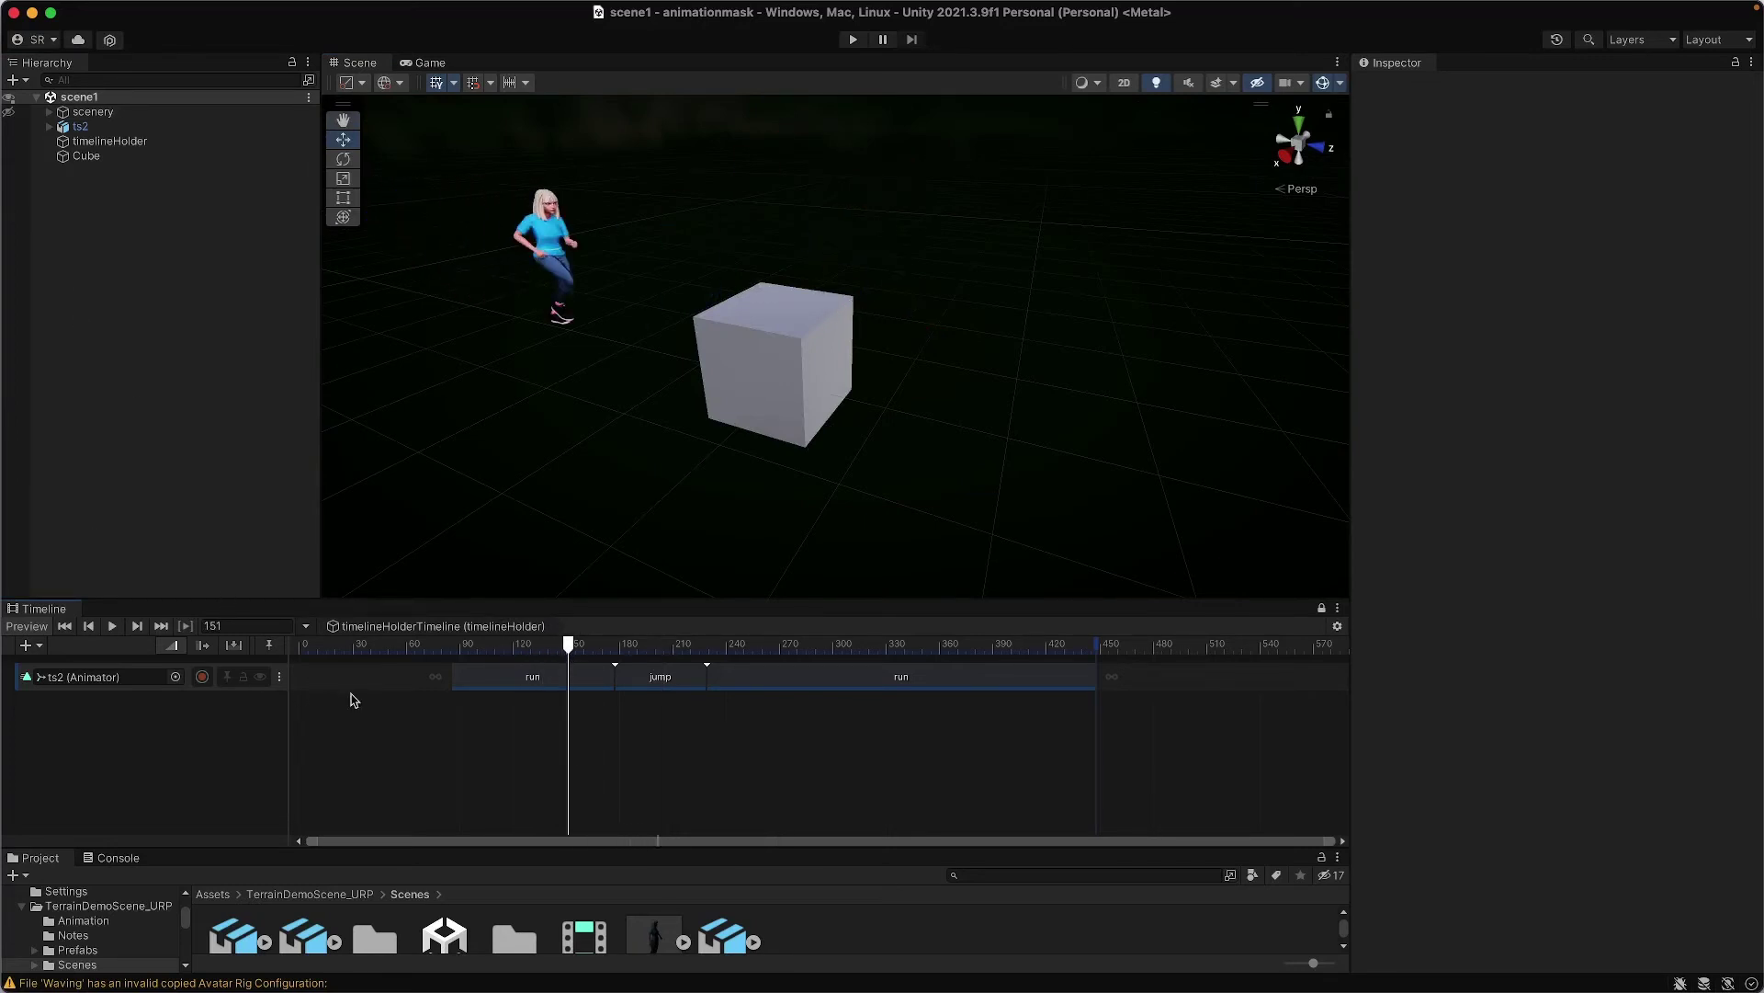
Create an Avatar Mask named WAVE LEFT in the Scenes folder and expand its Humanoid diagram
drag(276, 848, 303, 669)
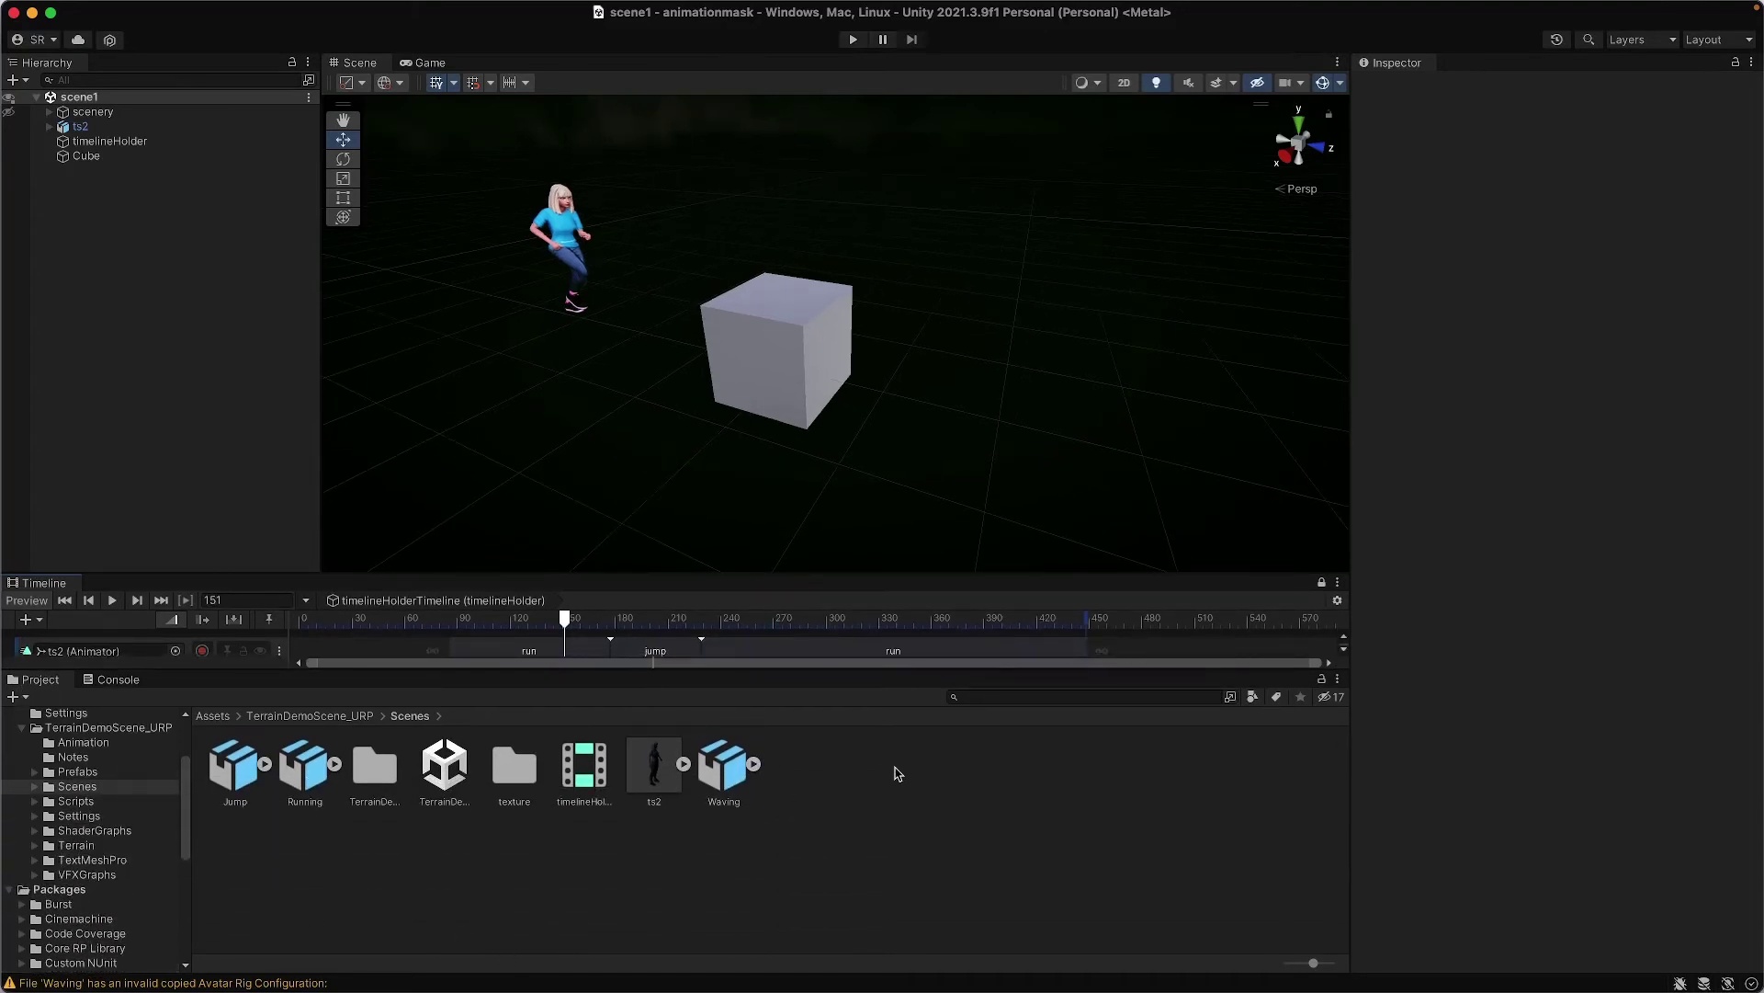
right_click(885, 794)
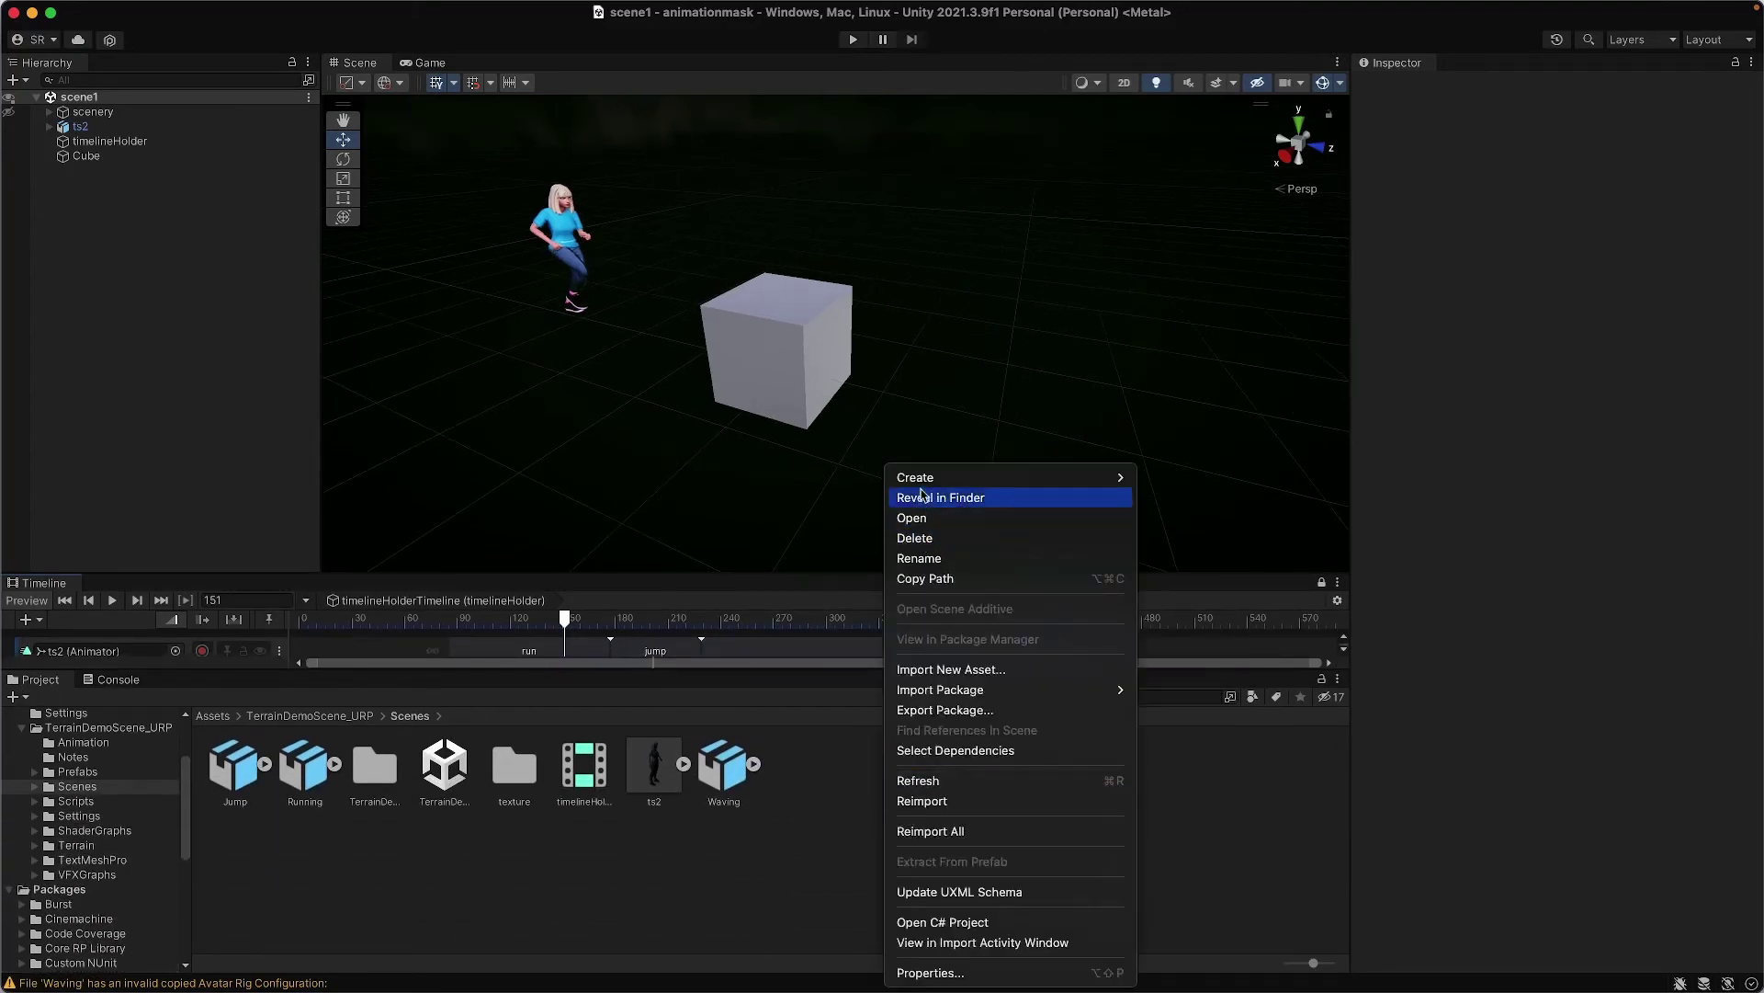
mouse_move(926, 483)
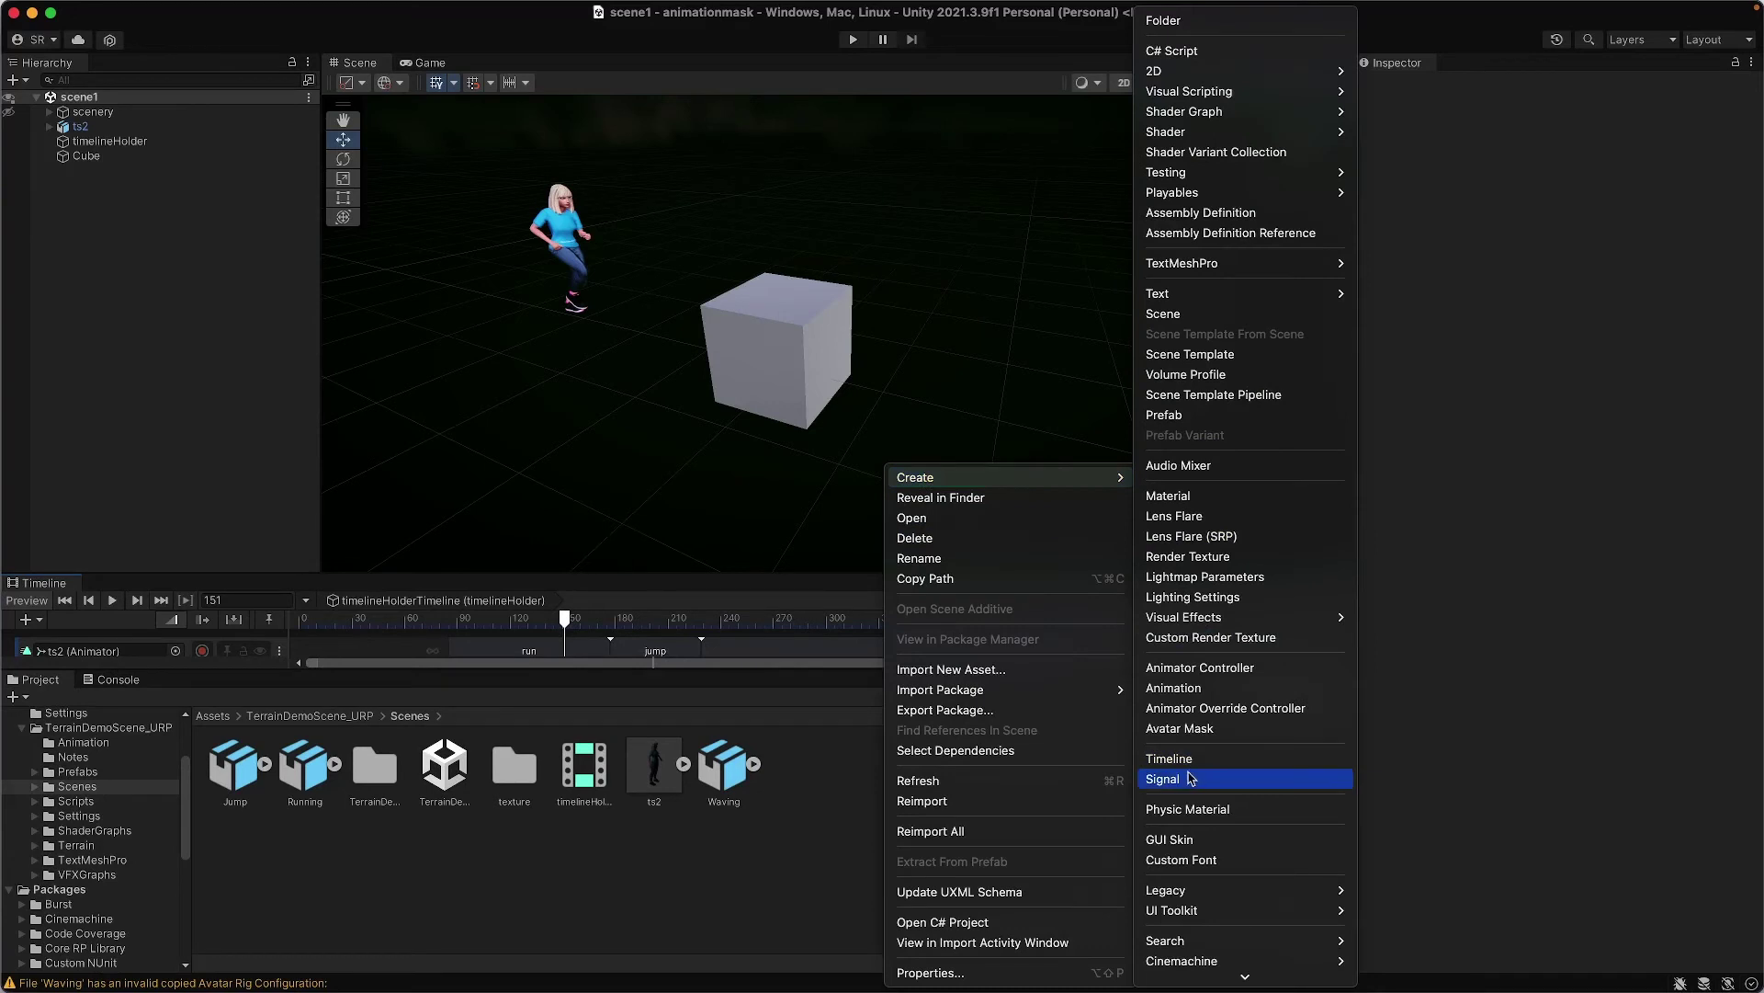
click(1192, 730)
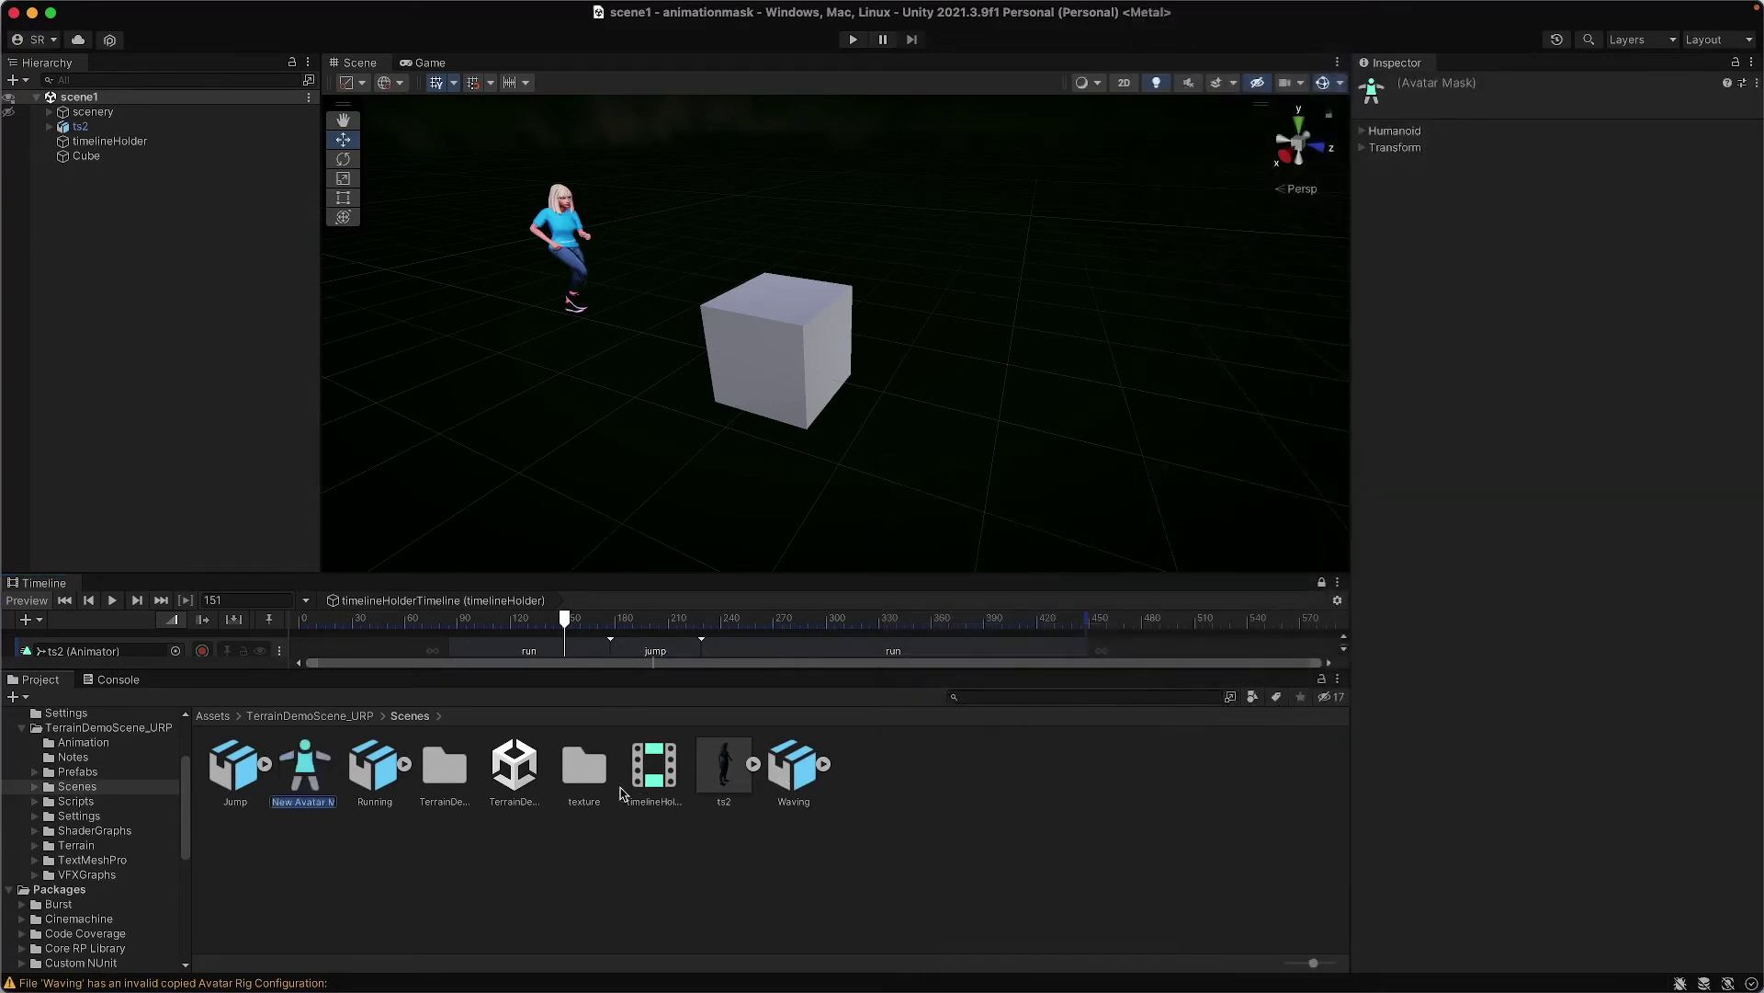
text(WAVE LEFT)
key(Return)
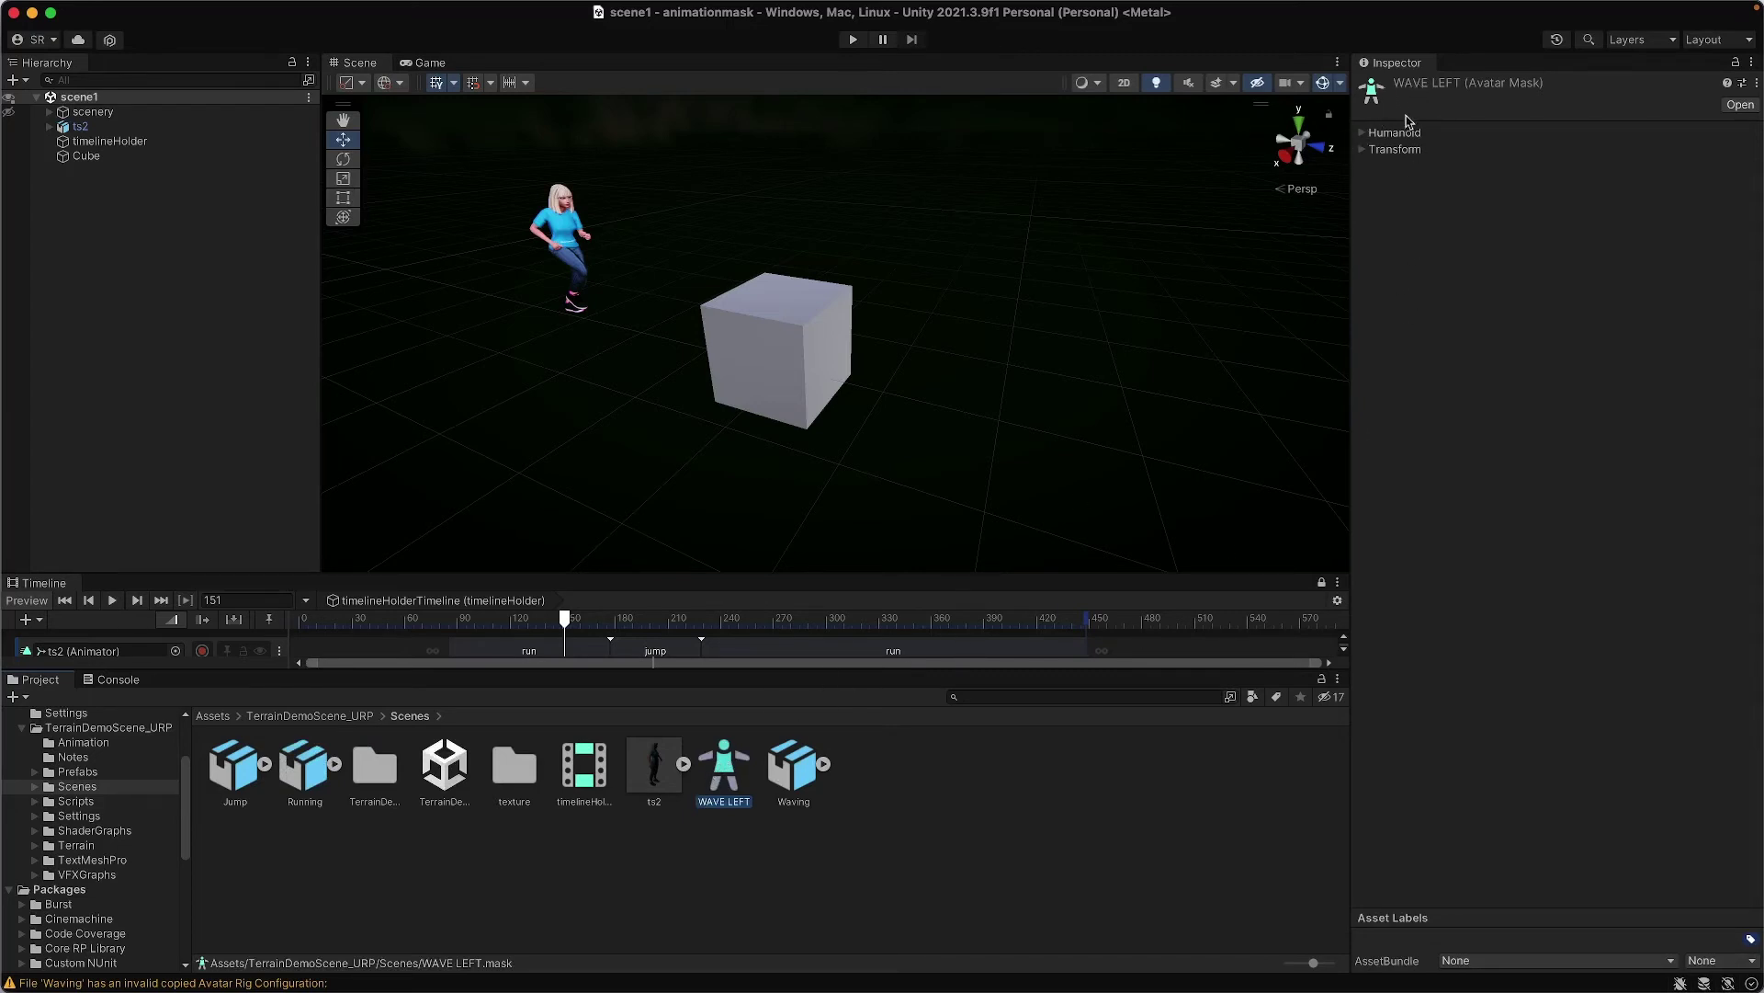
click(1364, 134)
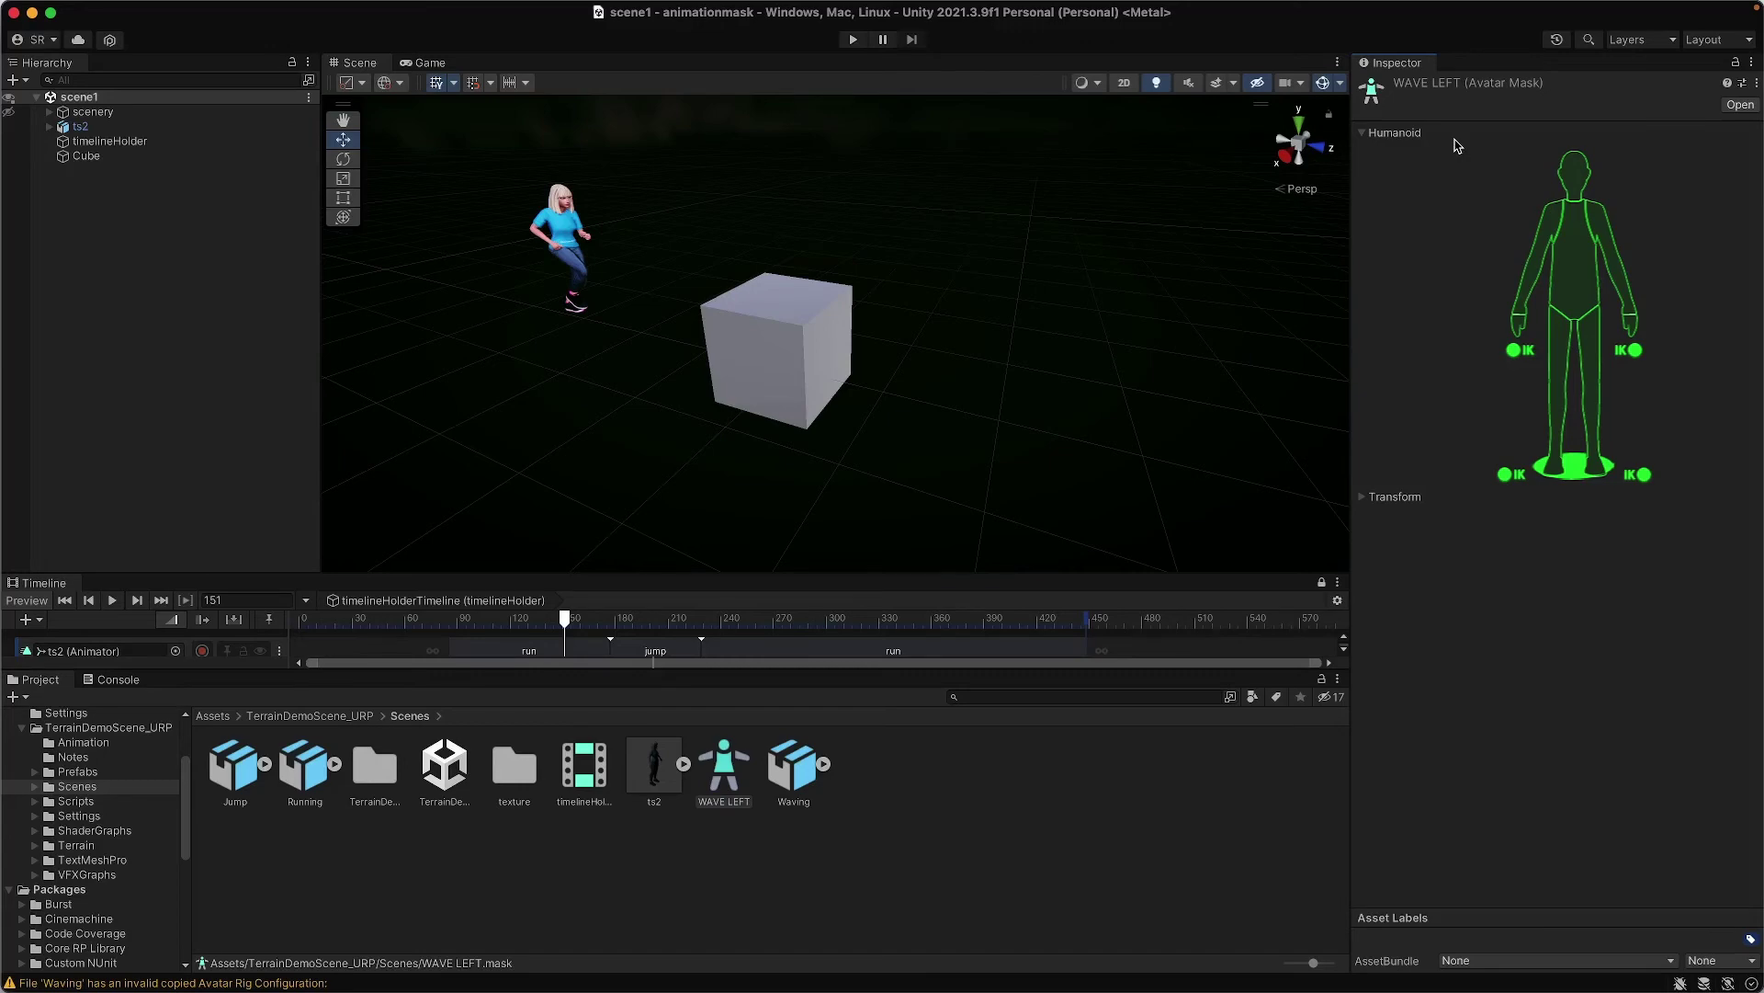
Disable all body parts in WAVE LEFT except the left arm and left hand, then preview the timeline
click(1508, 159)
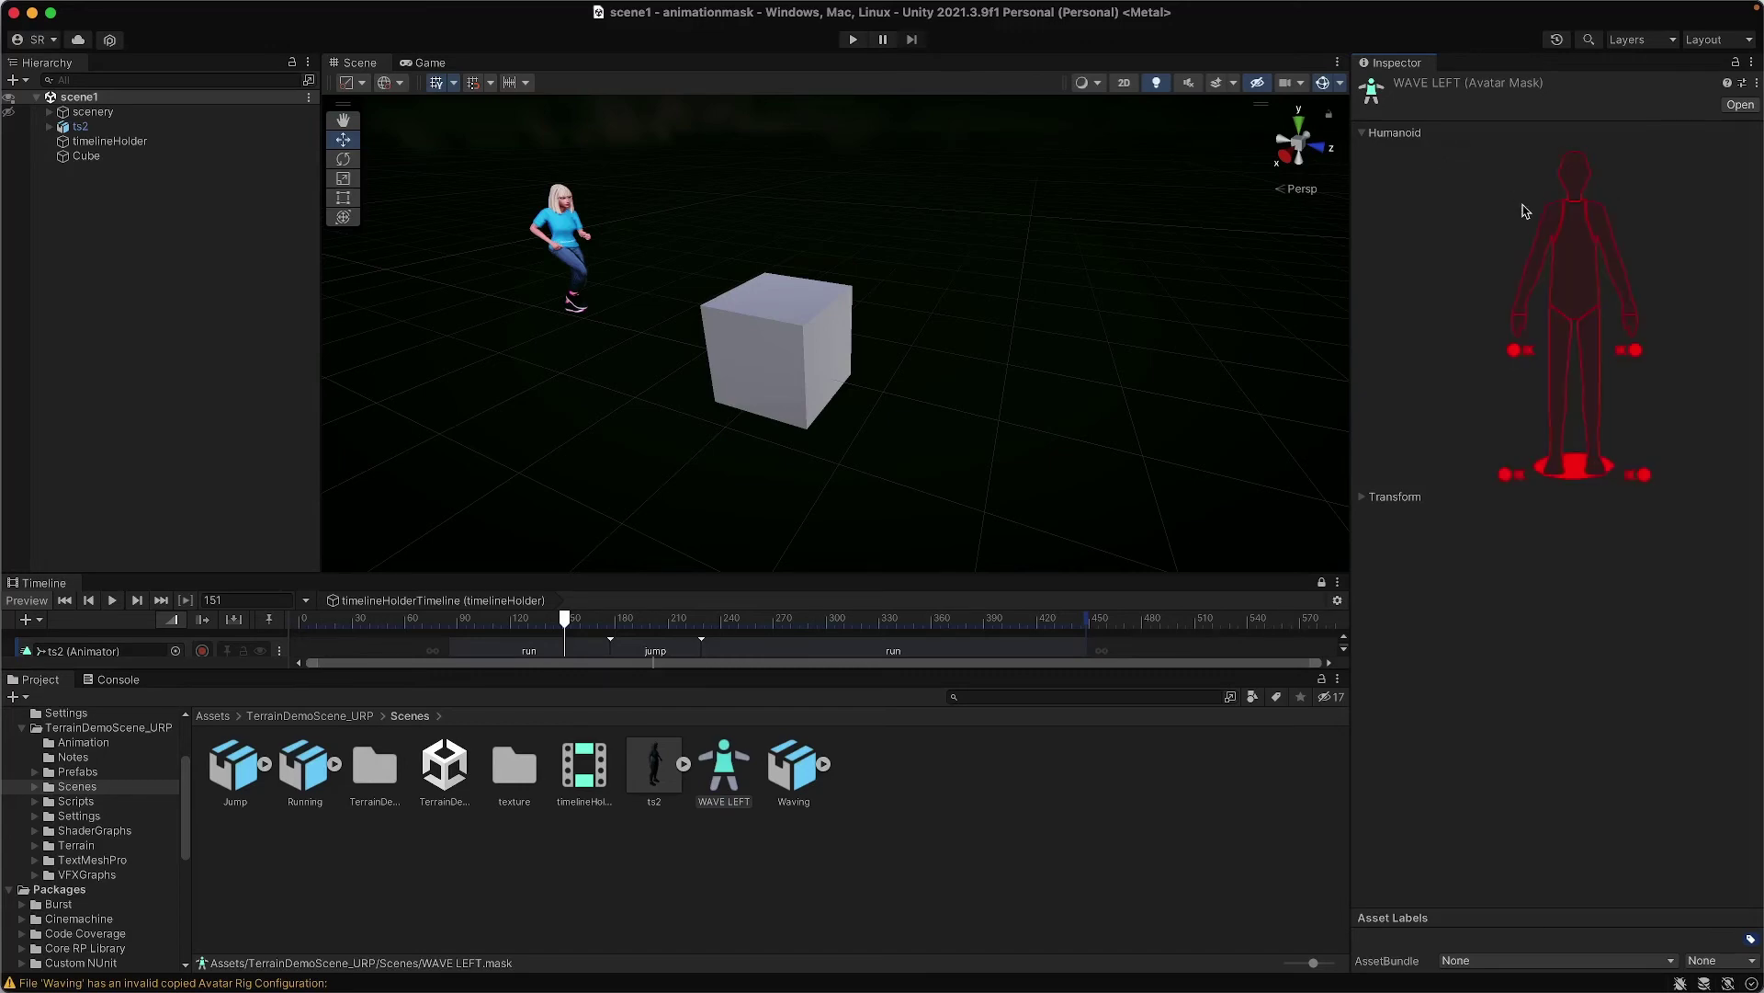
click(1604, 228)
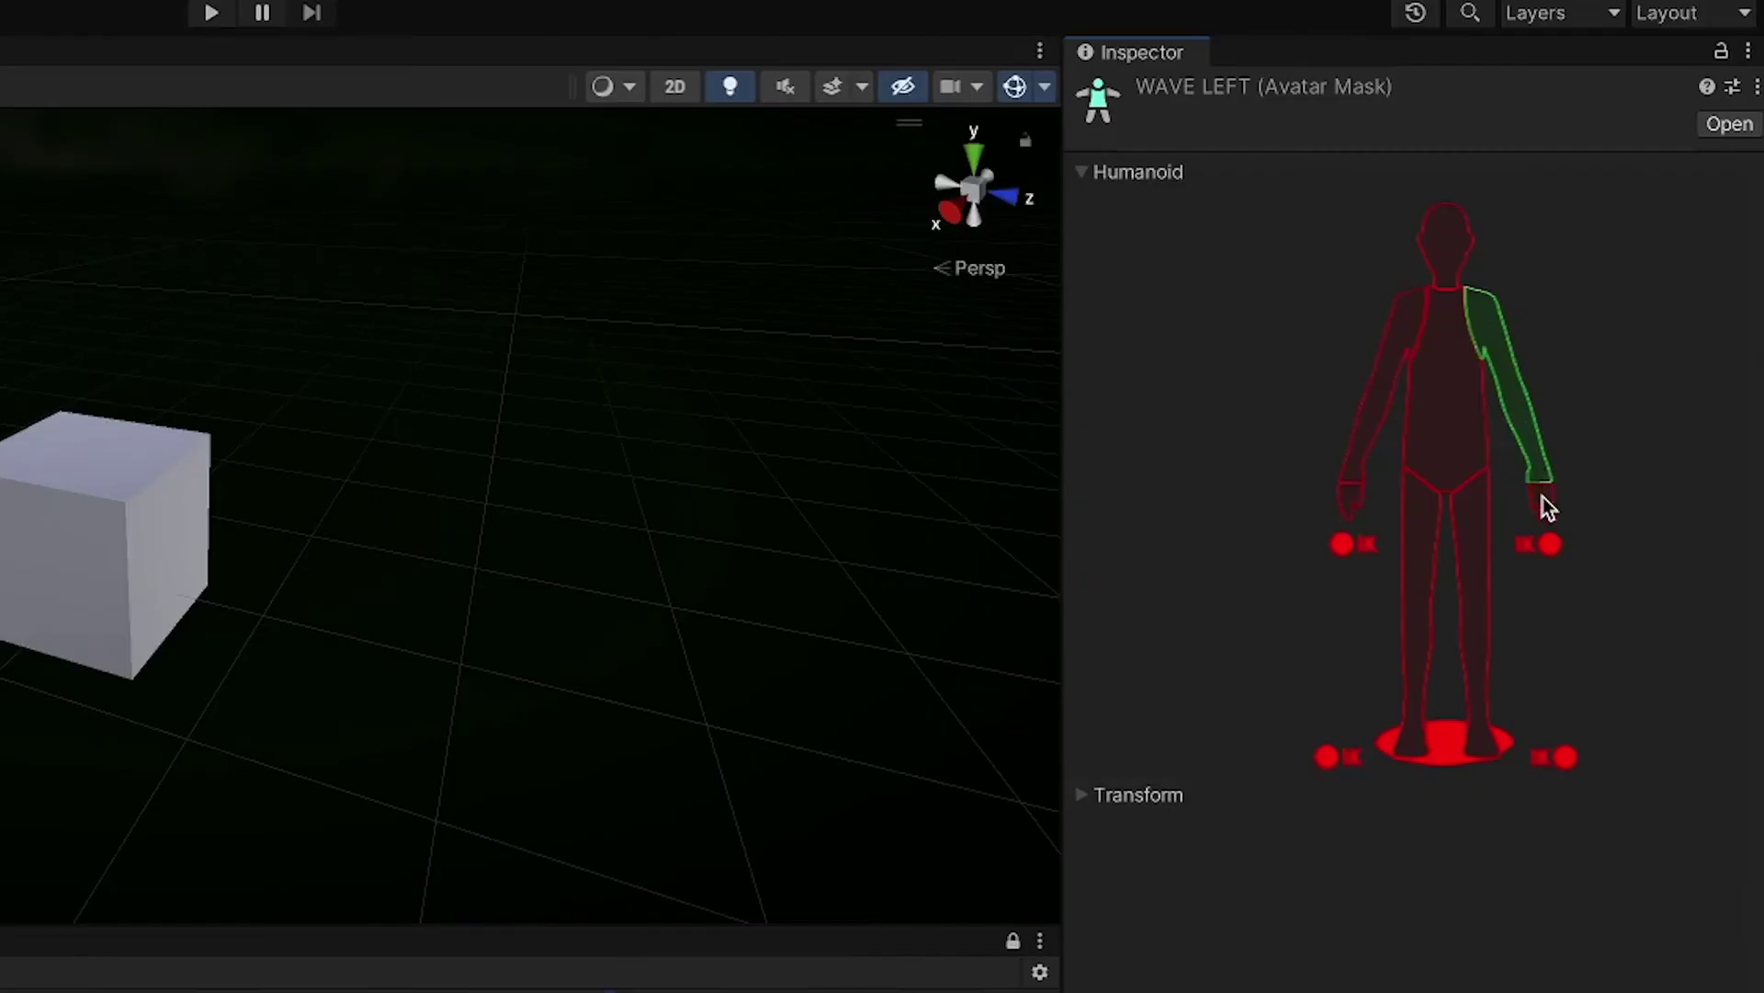
click(1541, 498)
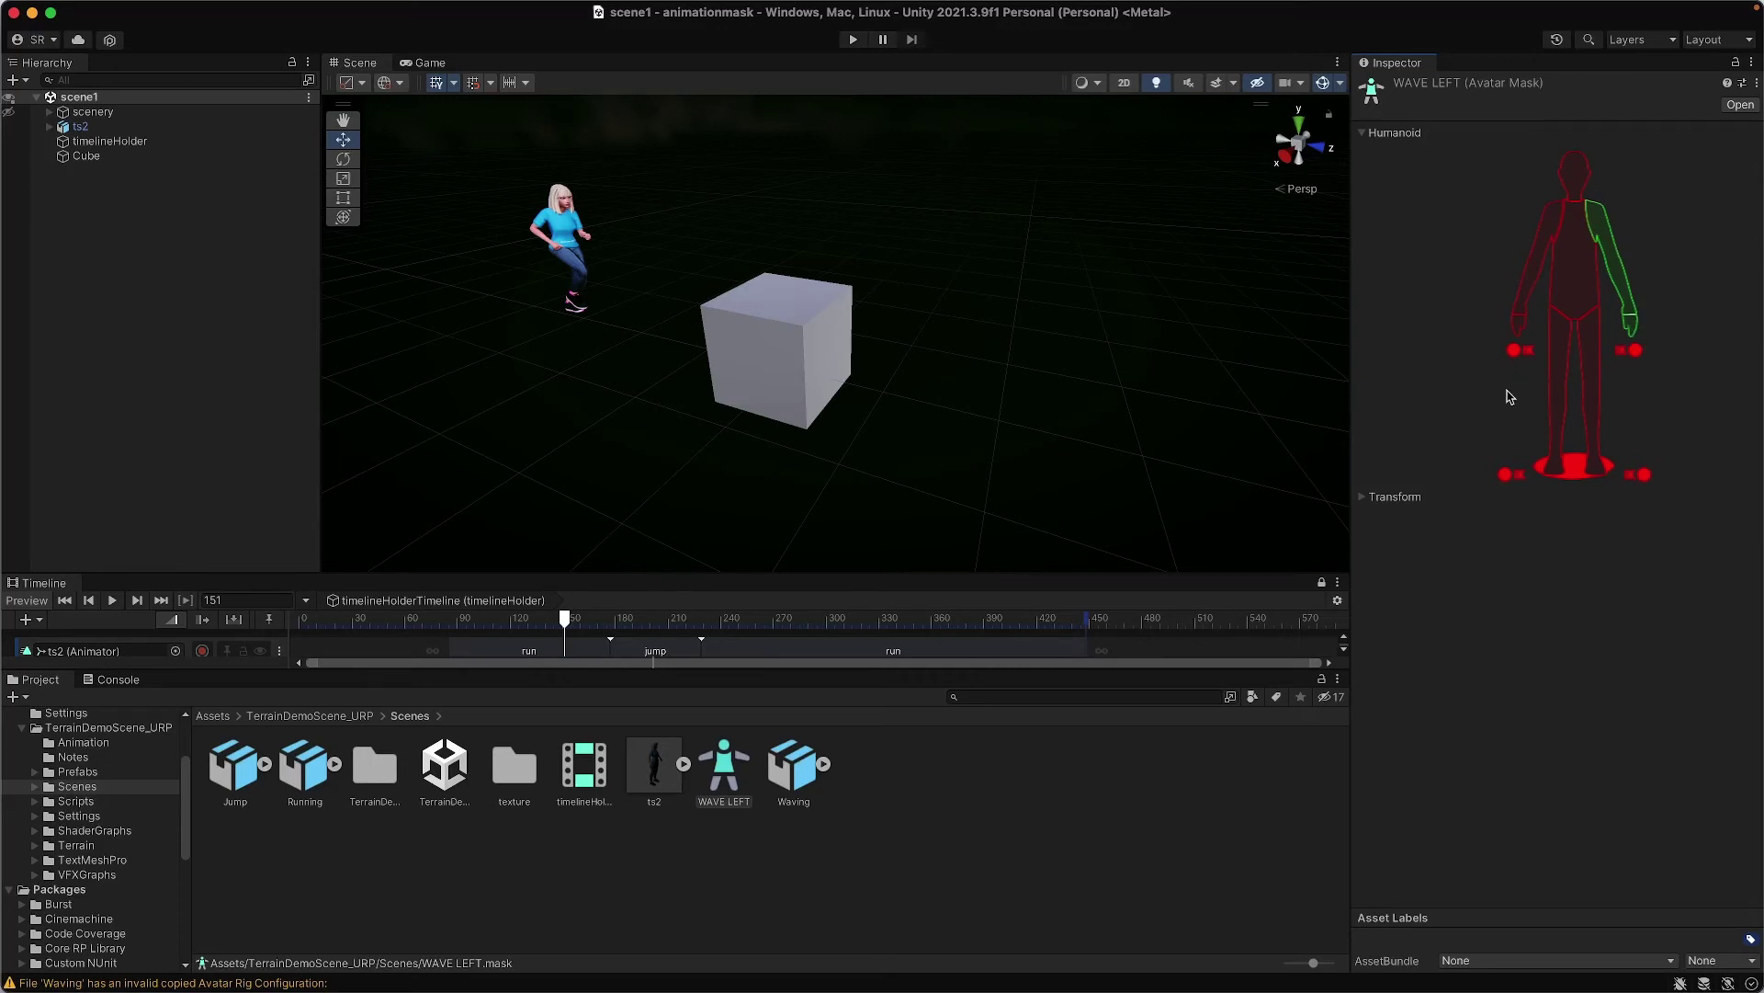
drag(563, 619, 692, 501)
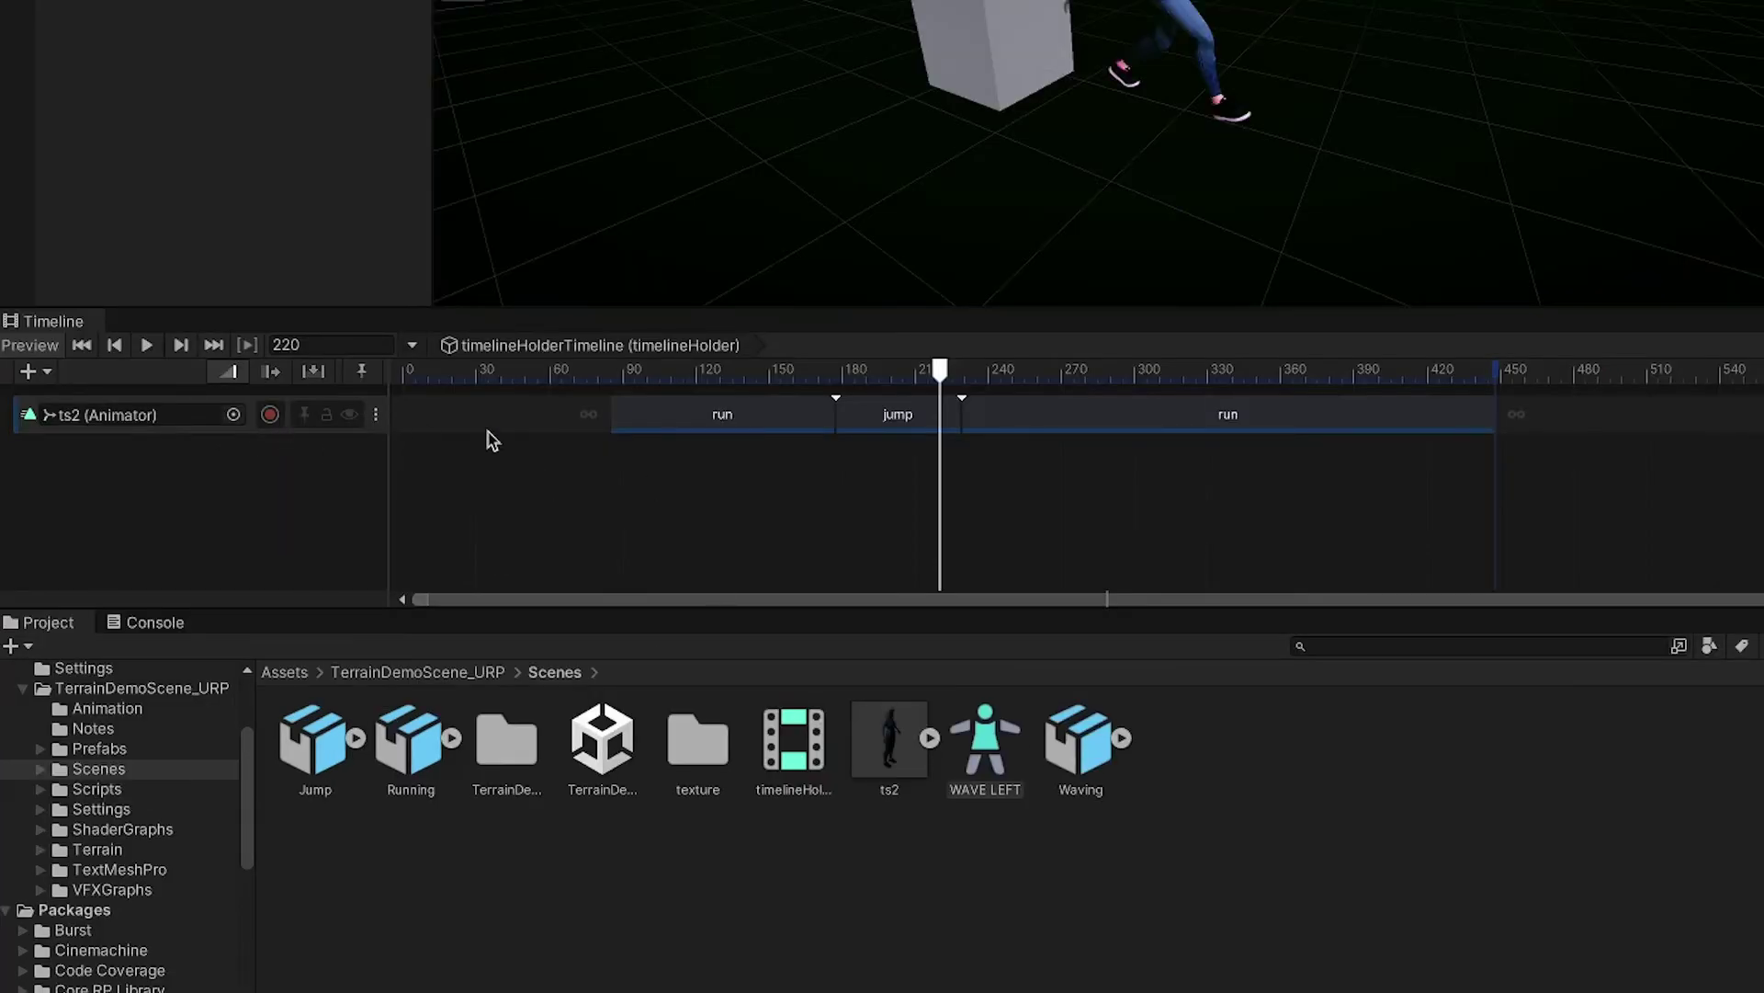
Add an Override 0 track beneath the ts2 animation track from its track menu
click(377, 415)
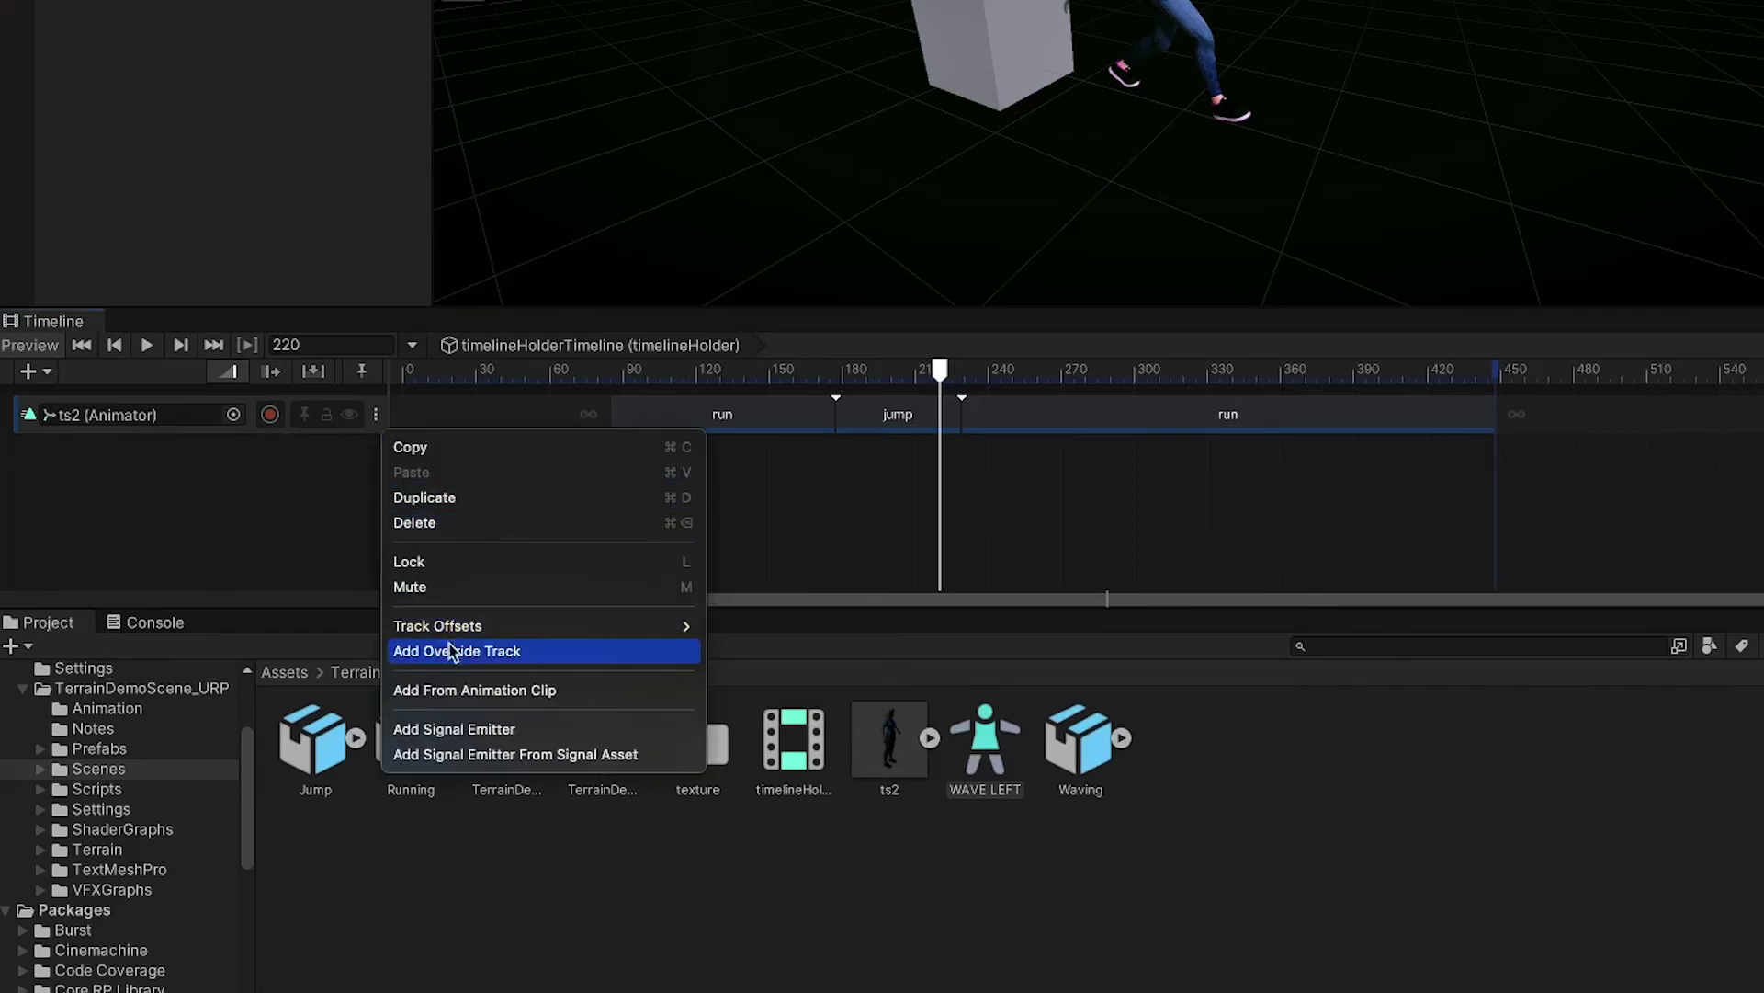
click(501, 651)
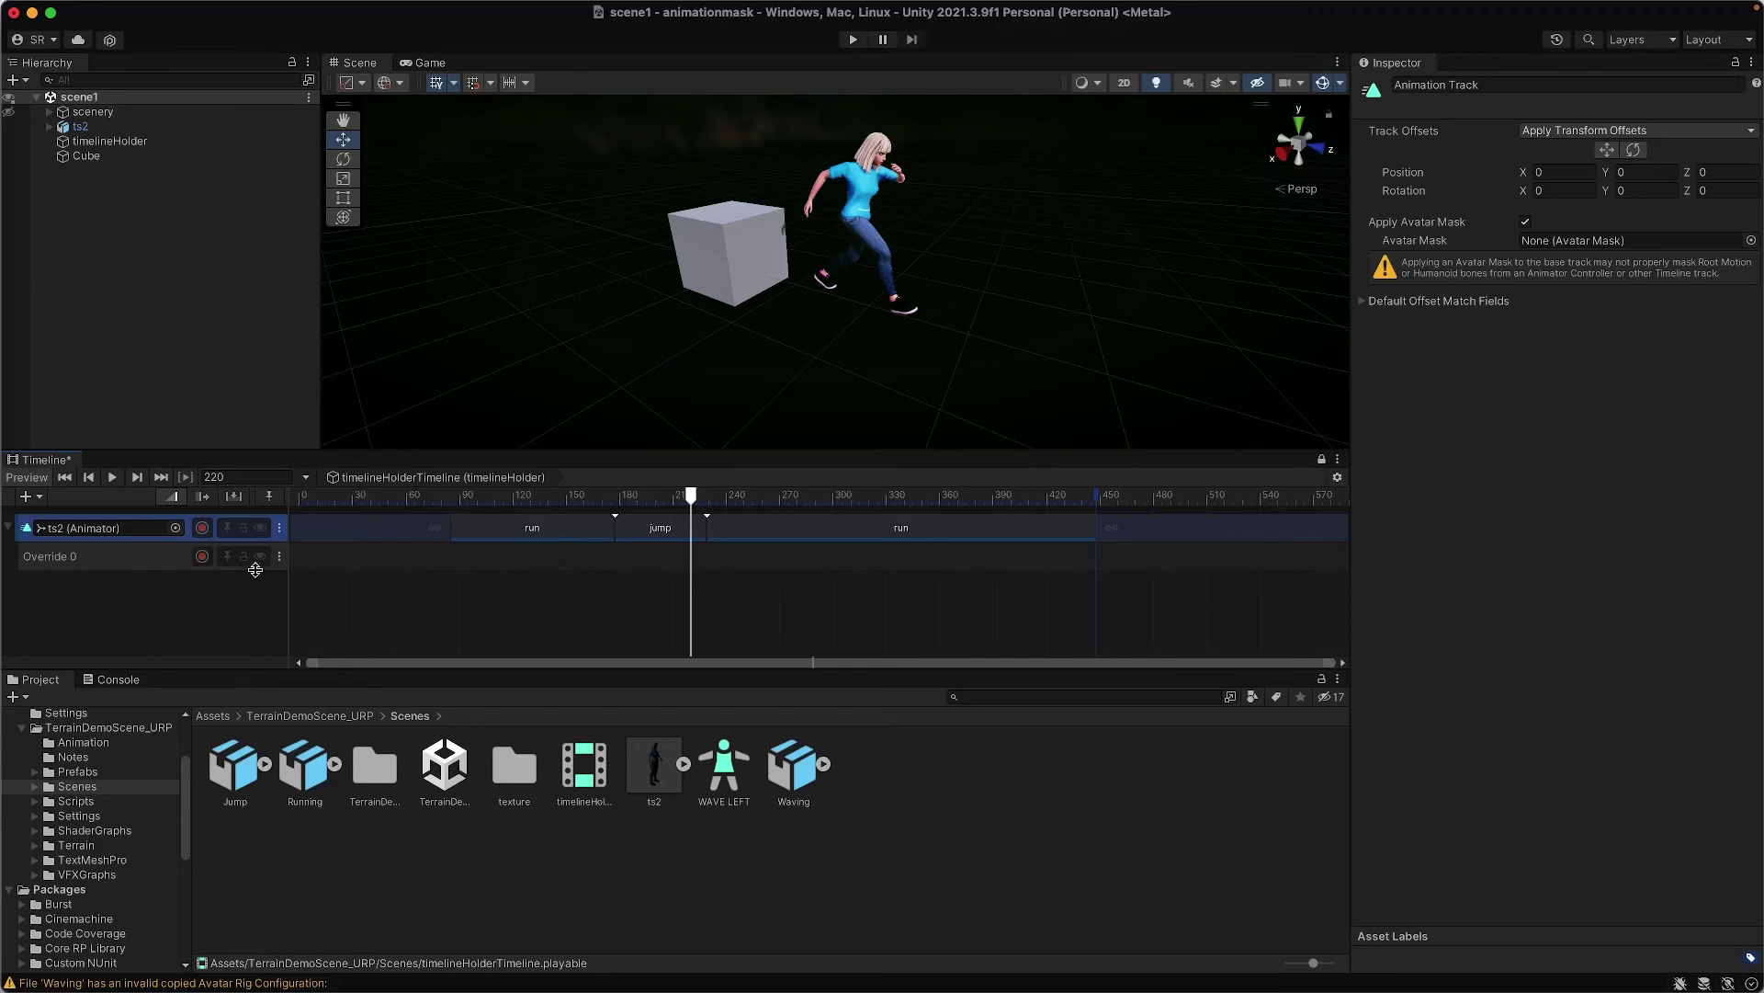
Add the Waving animation clip to the Override 0 track
right_click(516, 564)
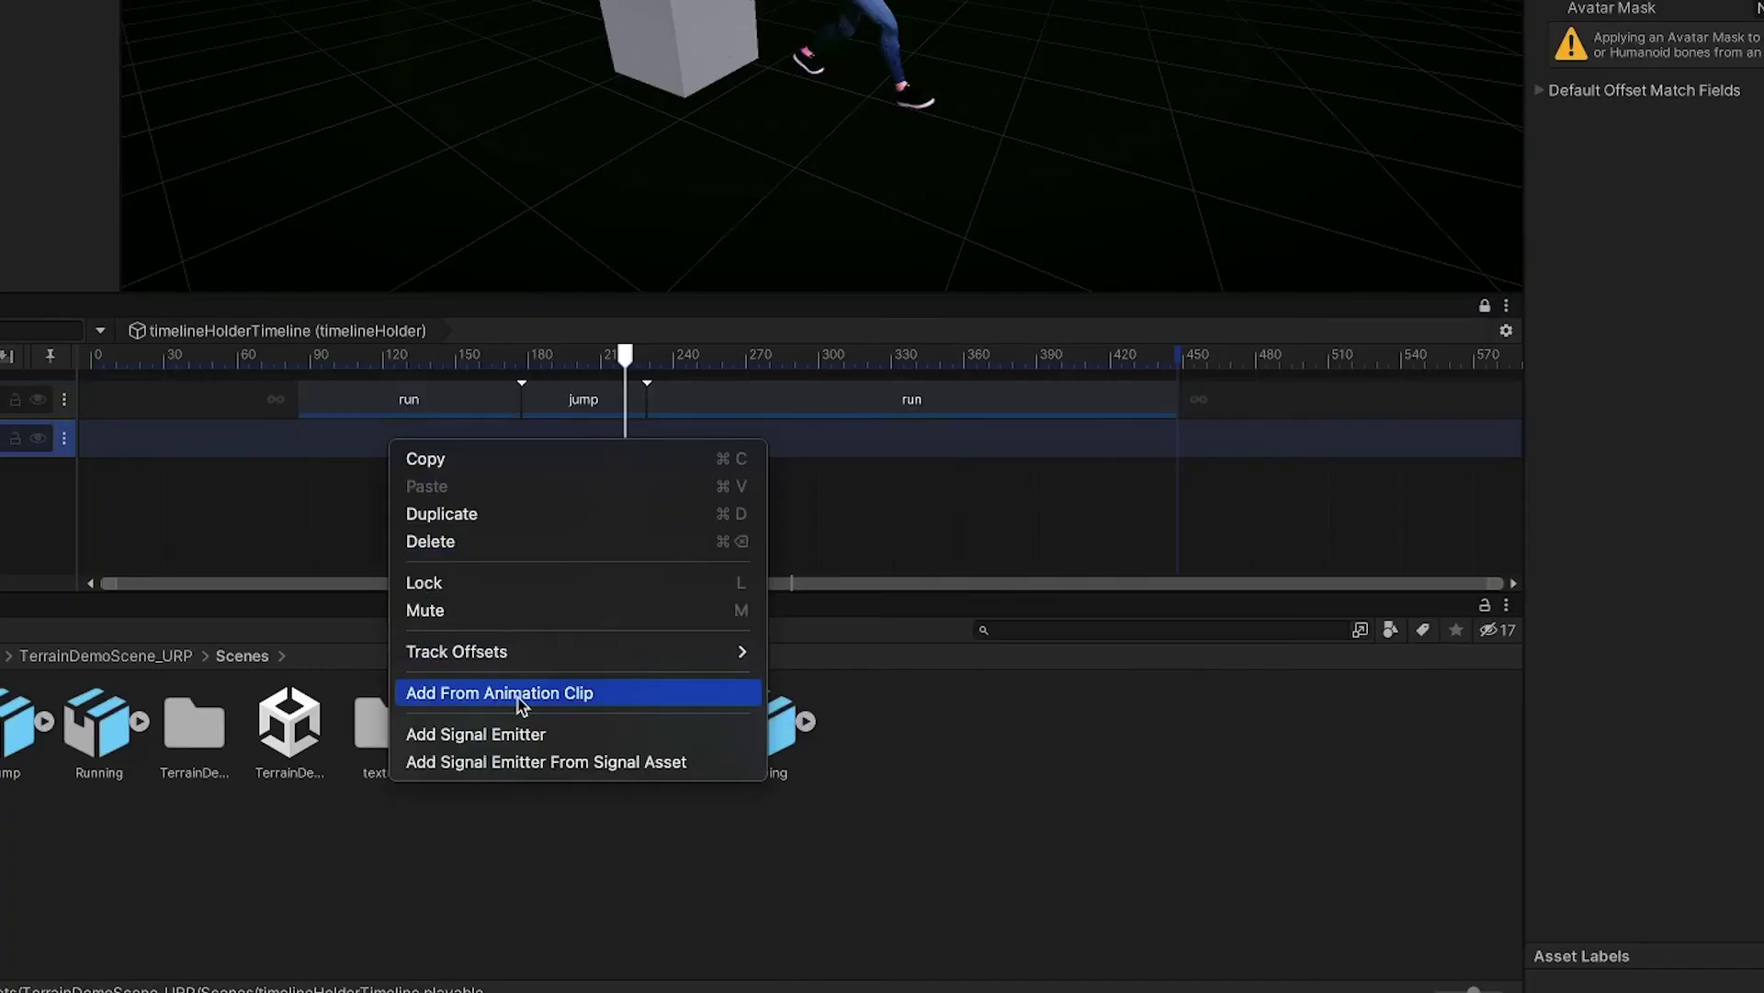
click(519, 698)
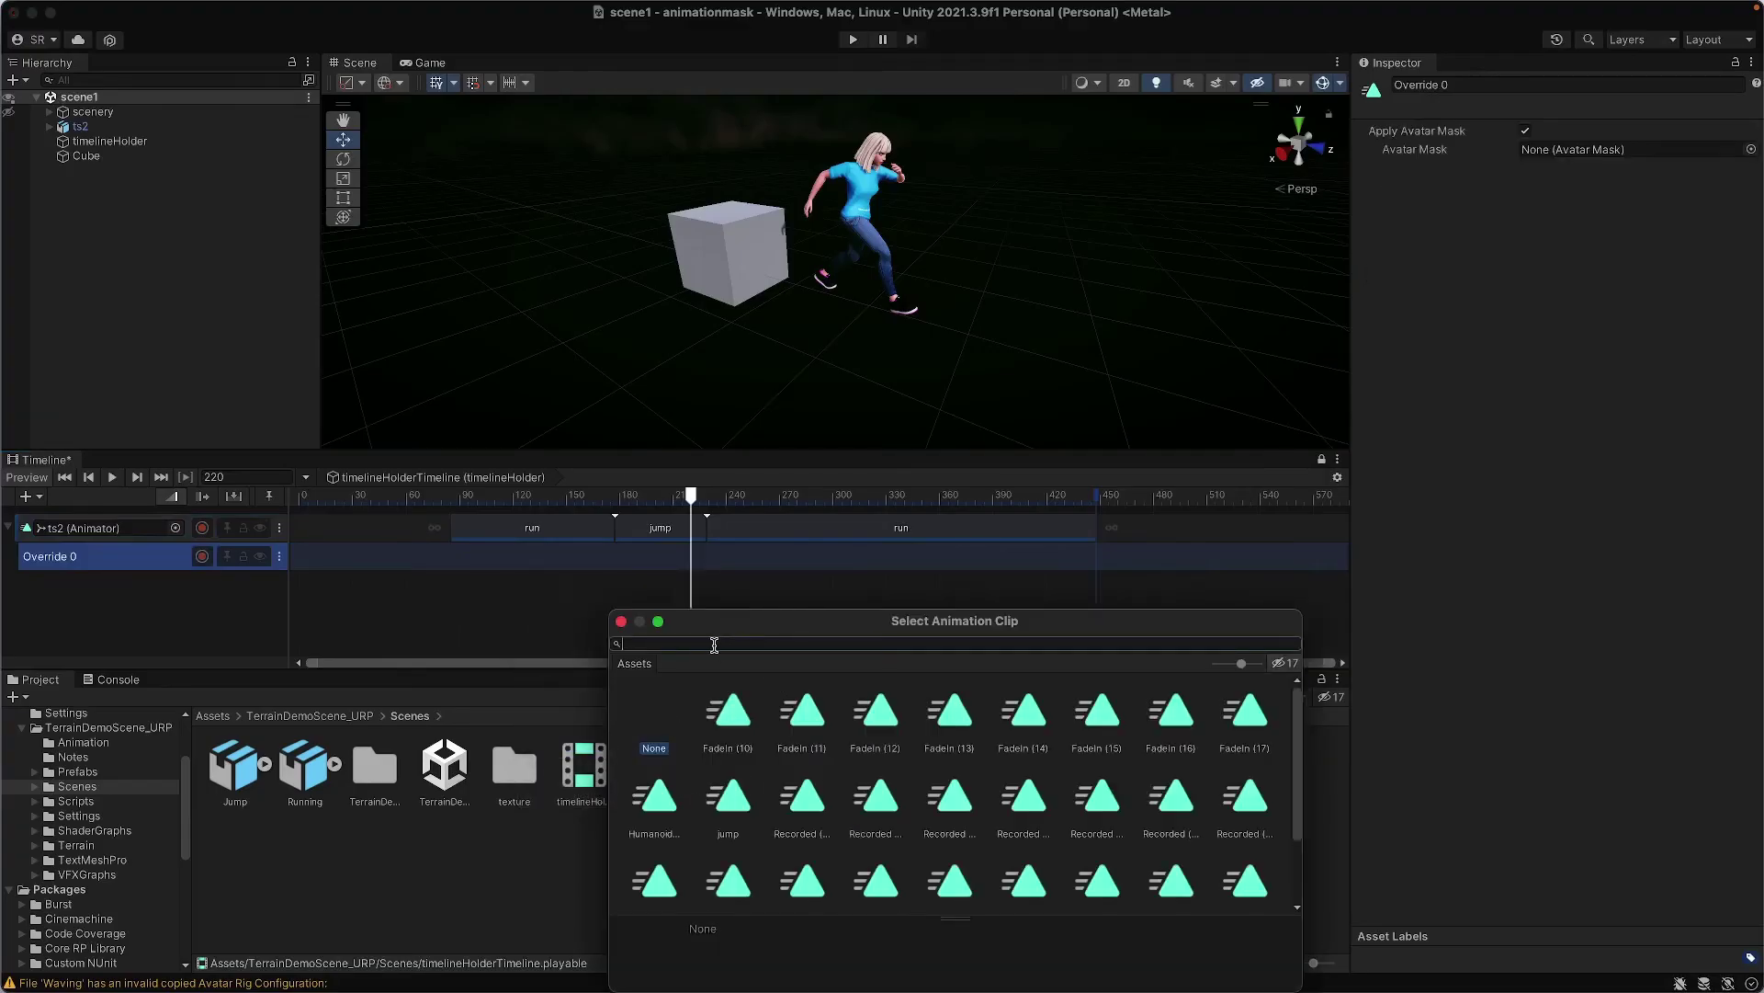
text(wav)
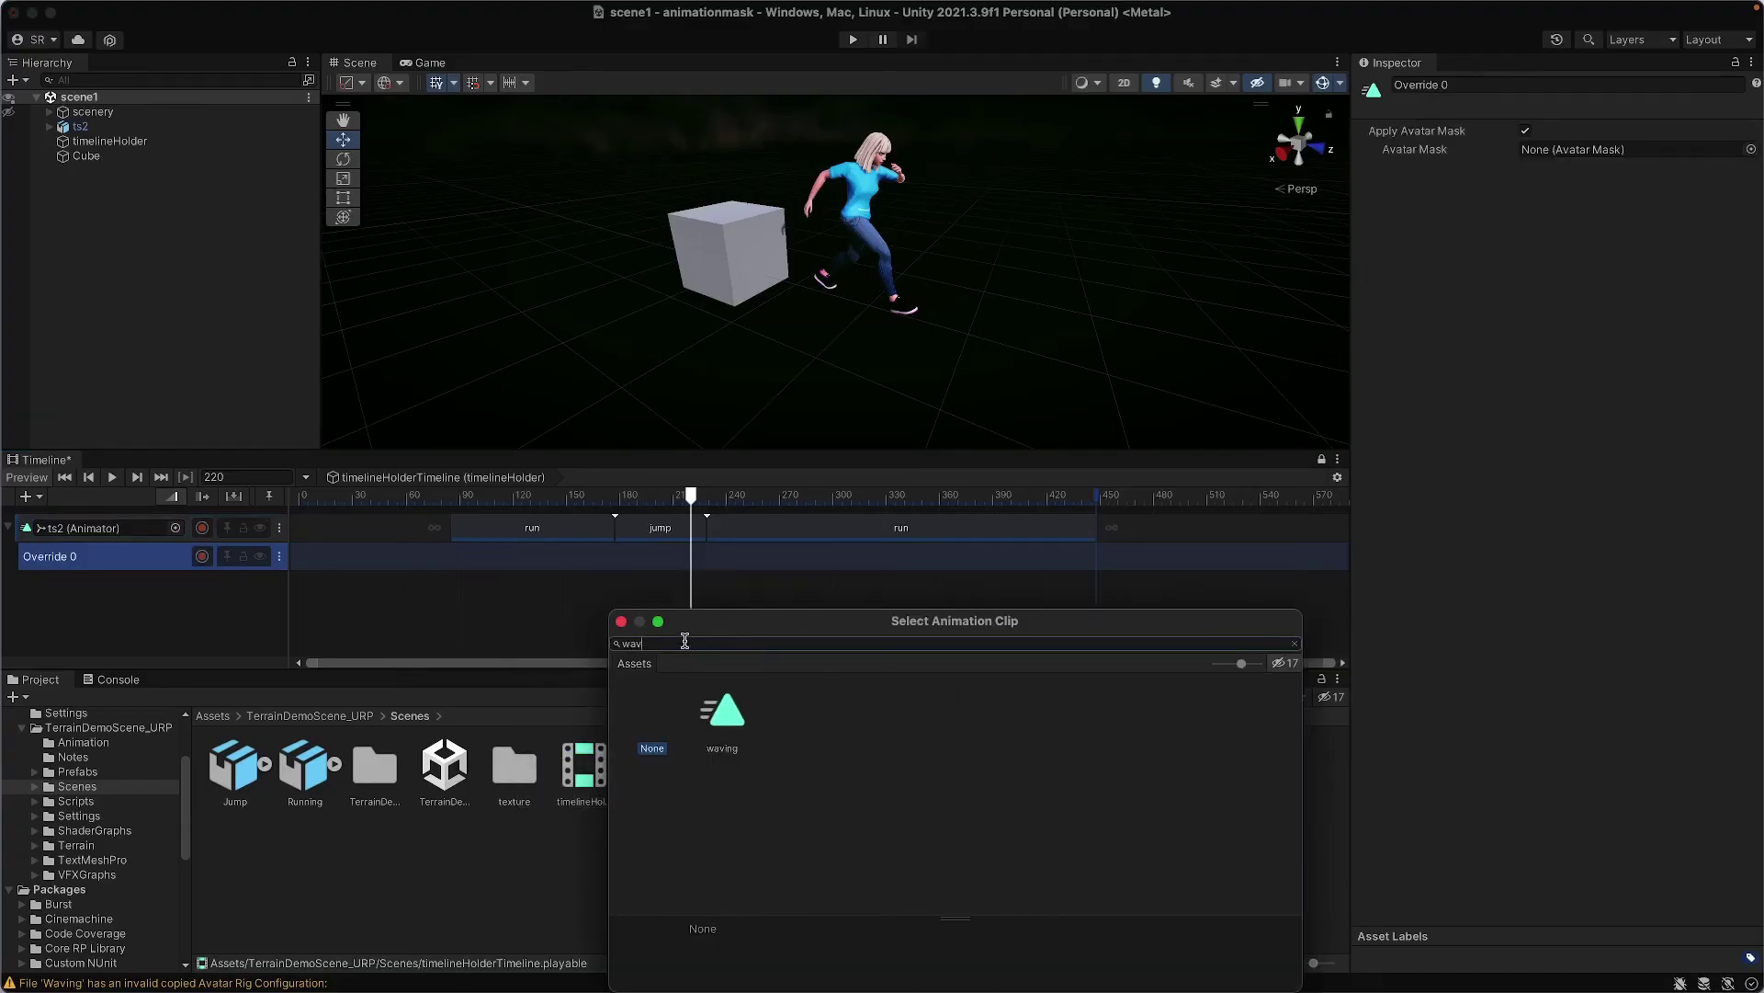
click(731, 714)
double_click(731, 714)
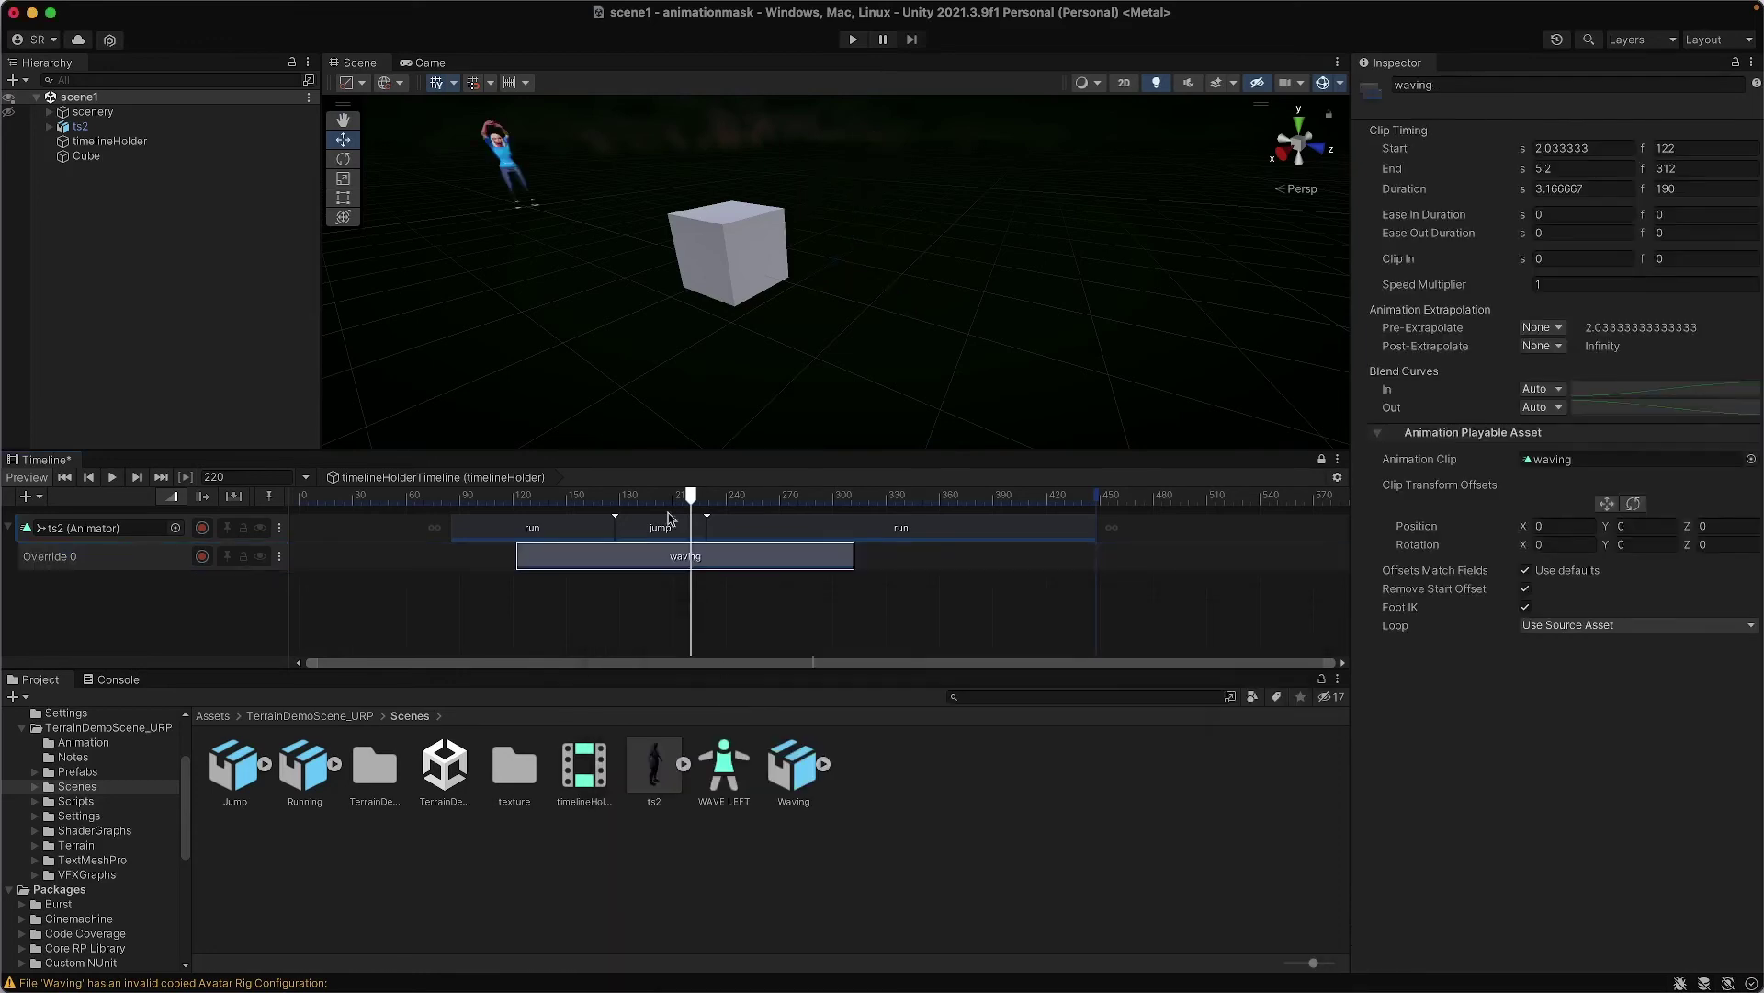
Move the waving clip to start at frame 229, after the jump, and preview the wave
drag(691, 497, 423, 497)
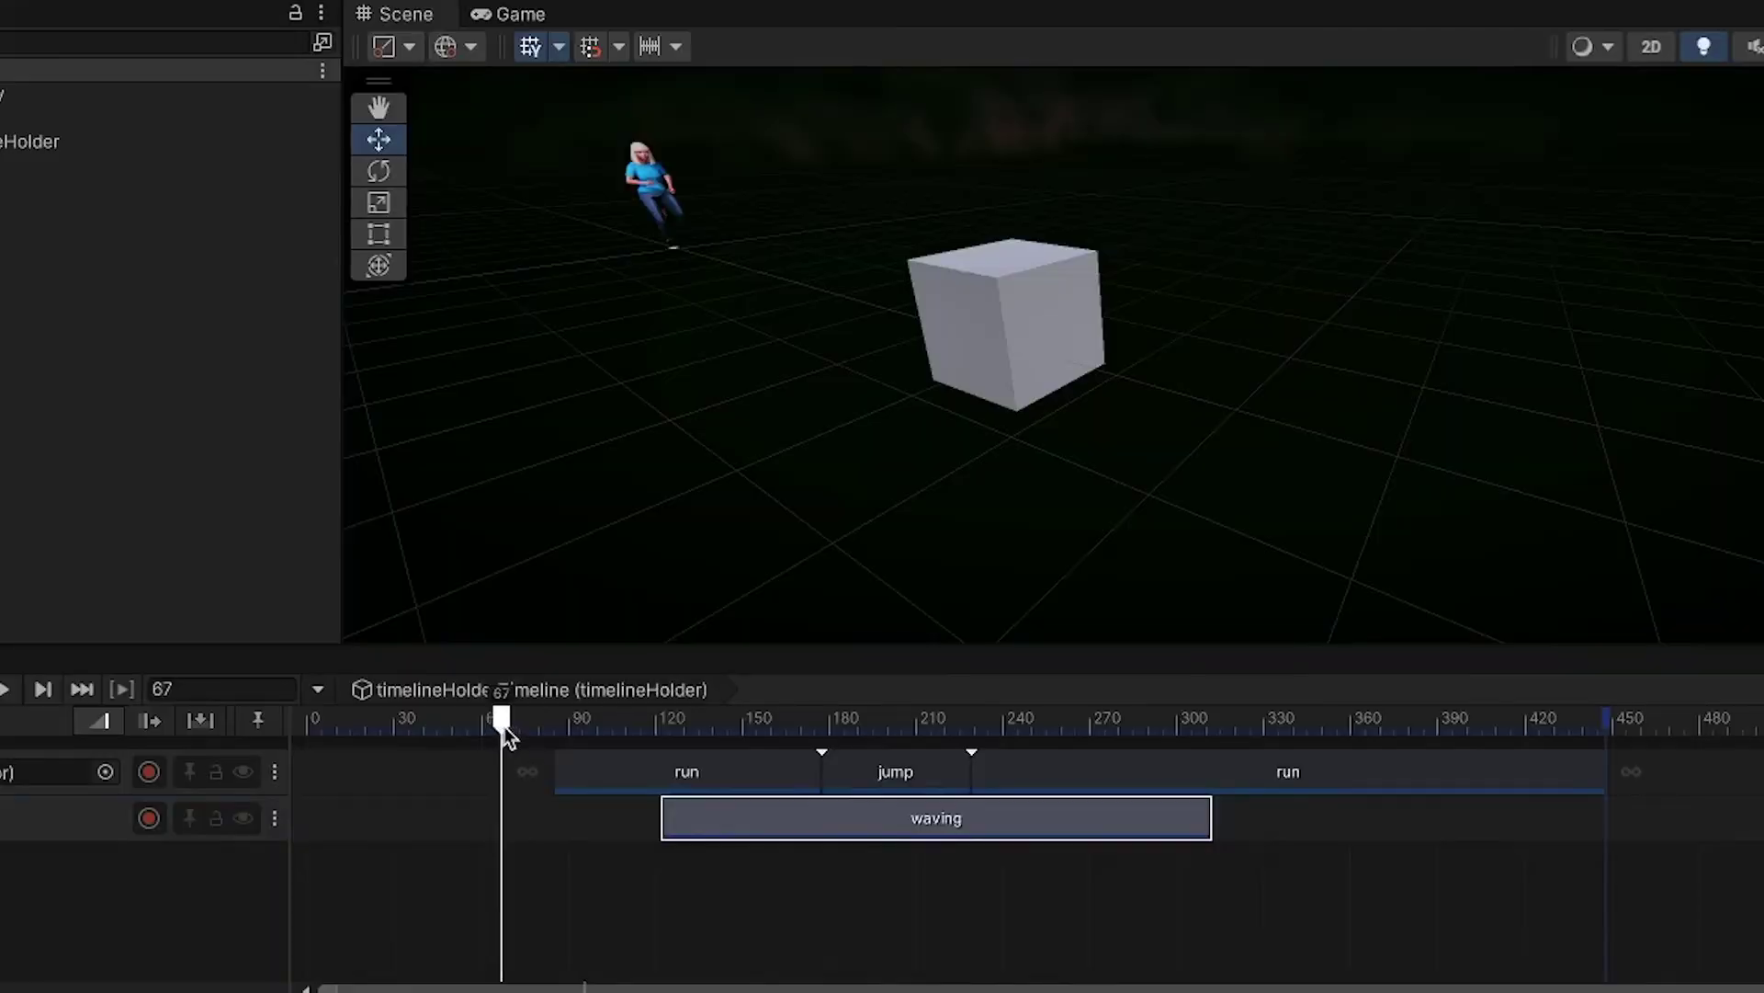
drag(788, 819, 856, 830)
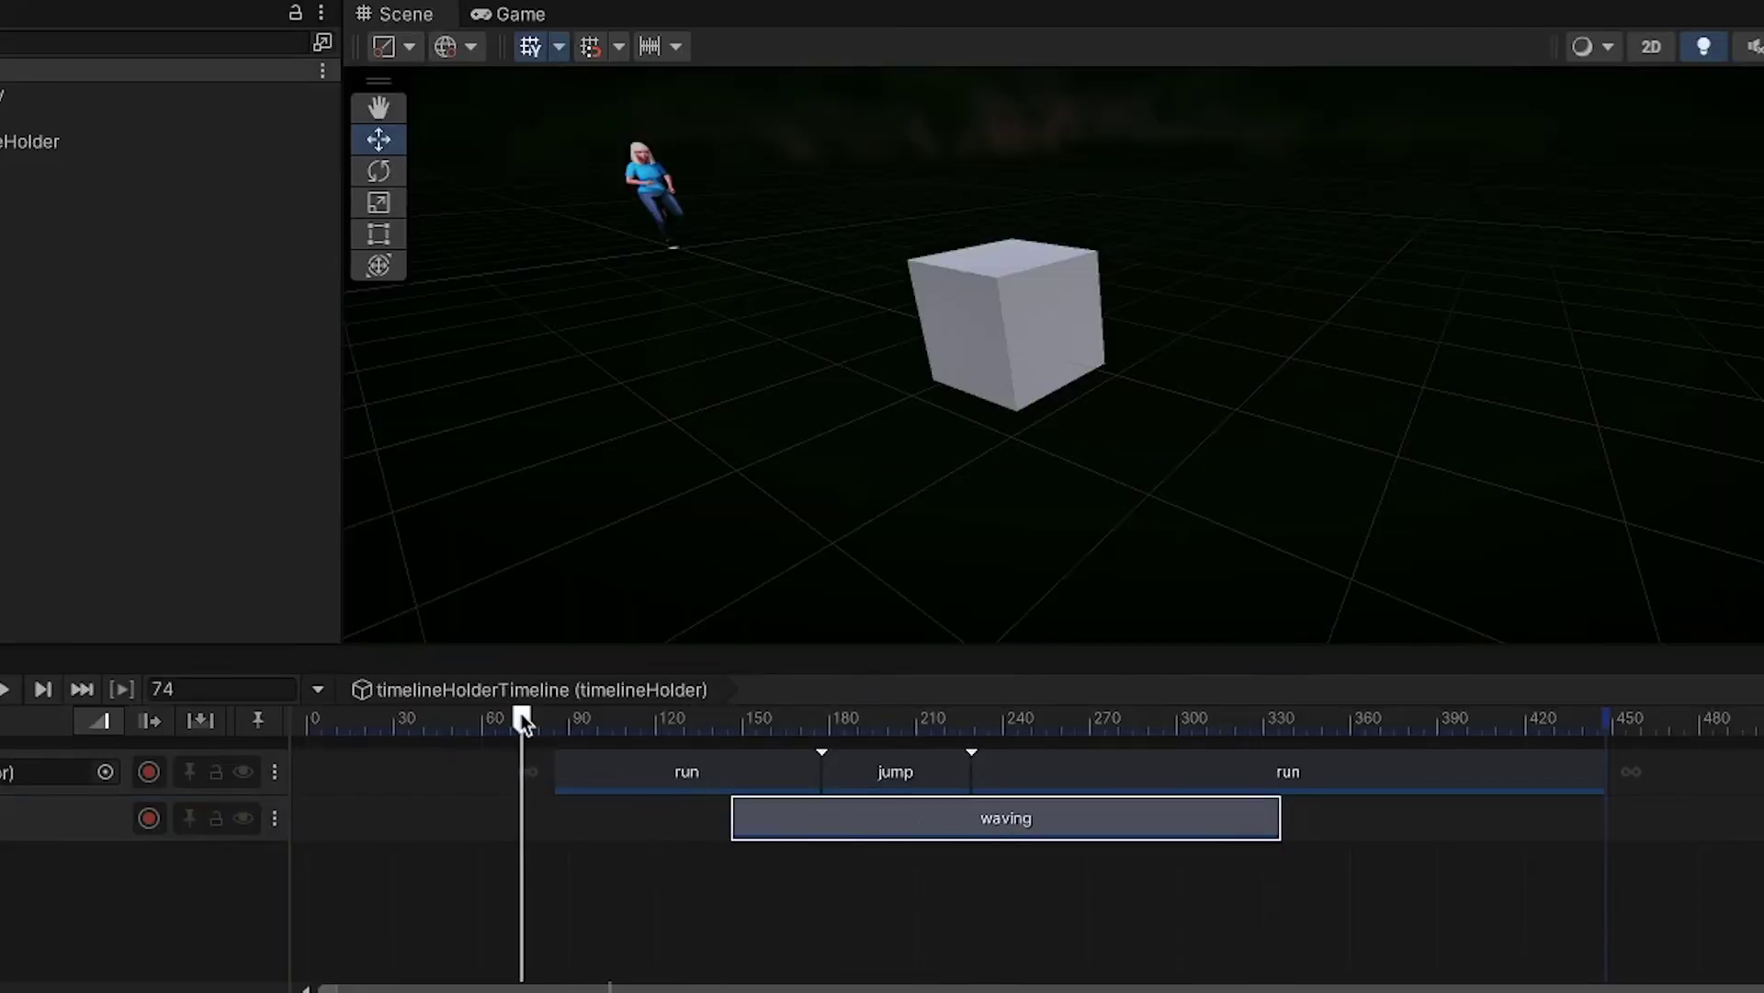
drag(520, 717, 1343, 767)
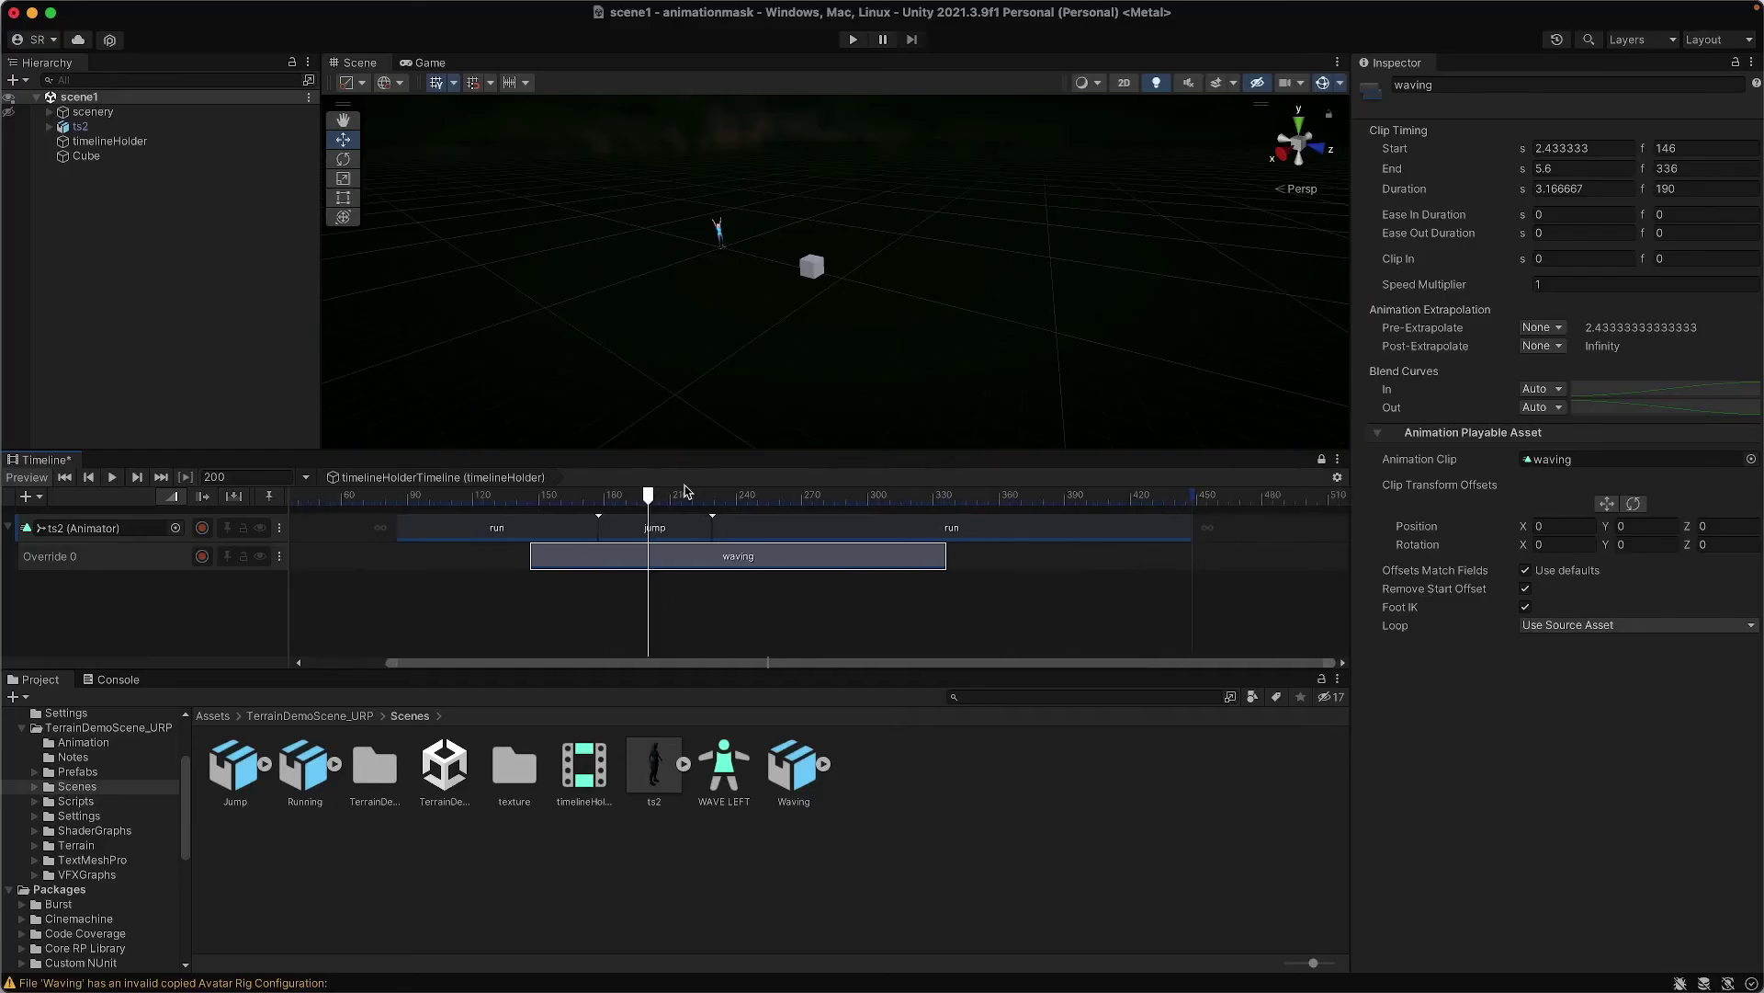
scroll(671, 504, up, 3)
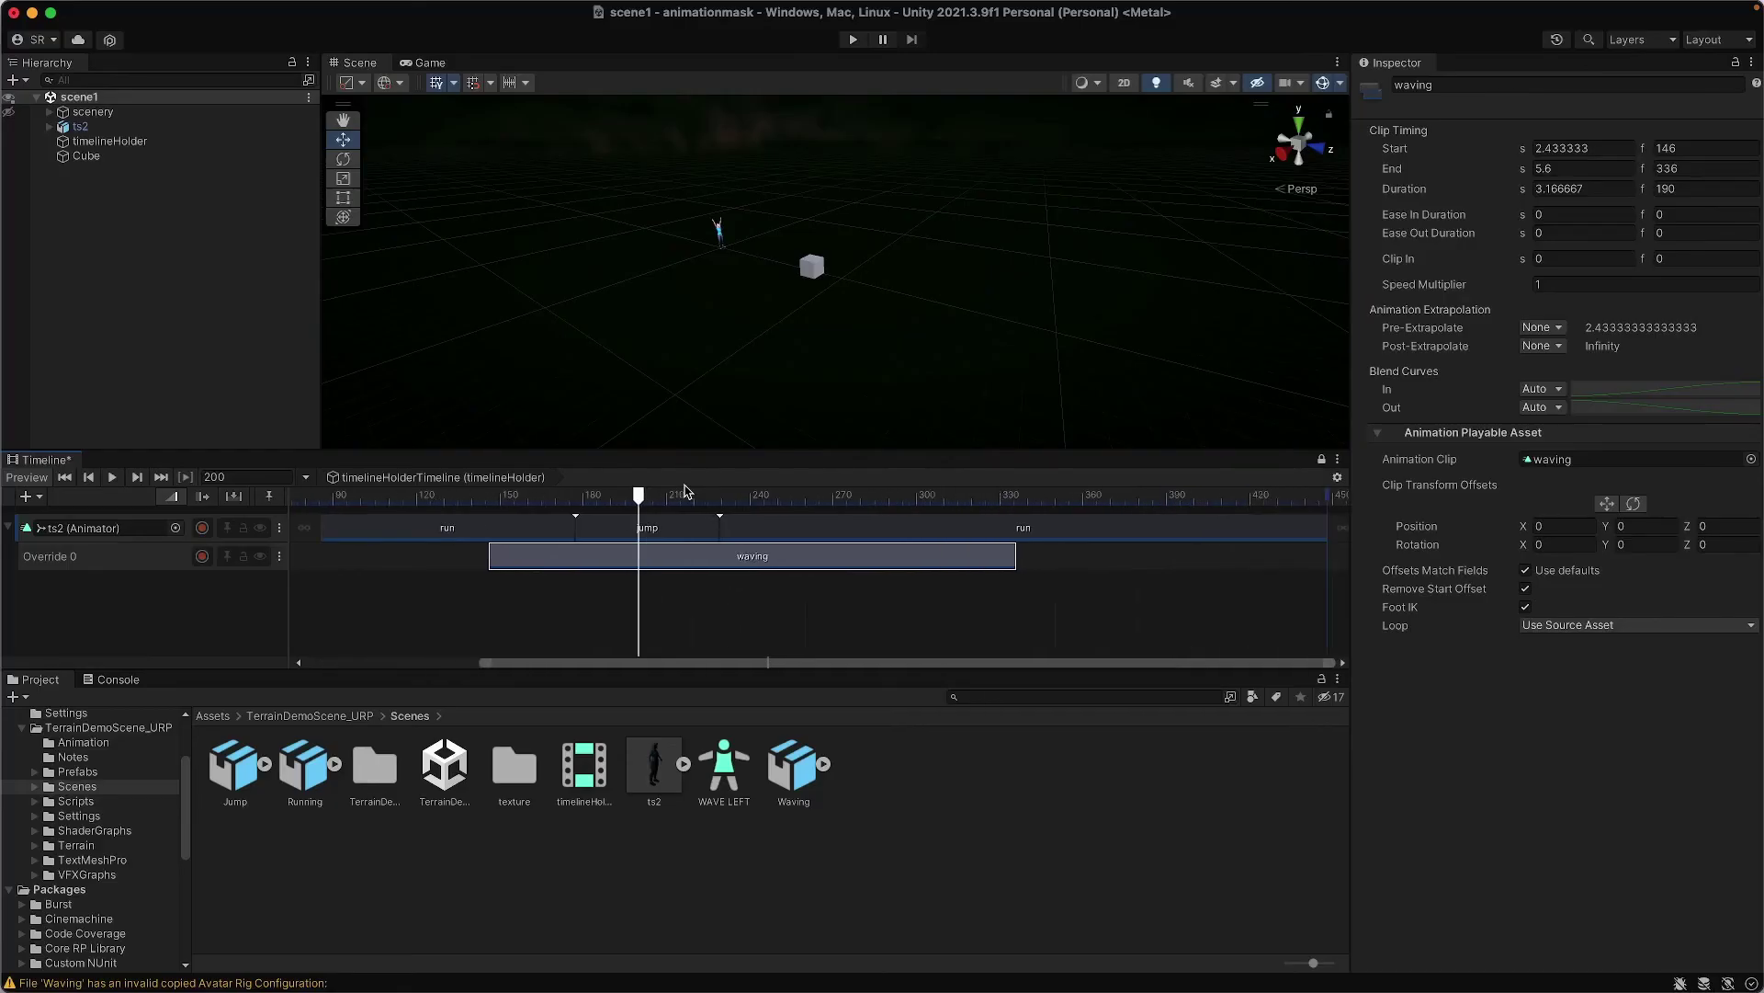
drag(639, 495, 426, 497)
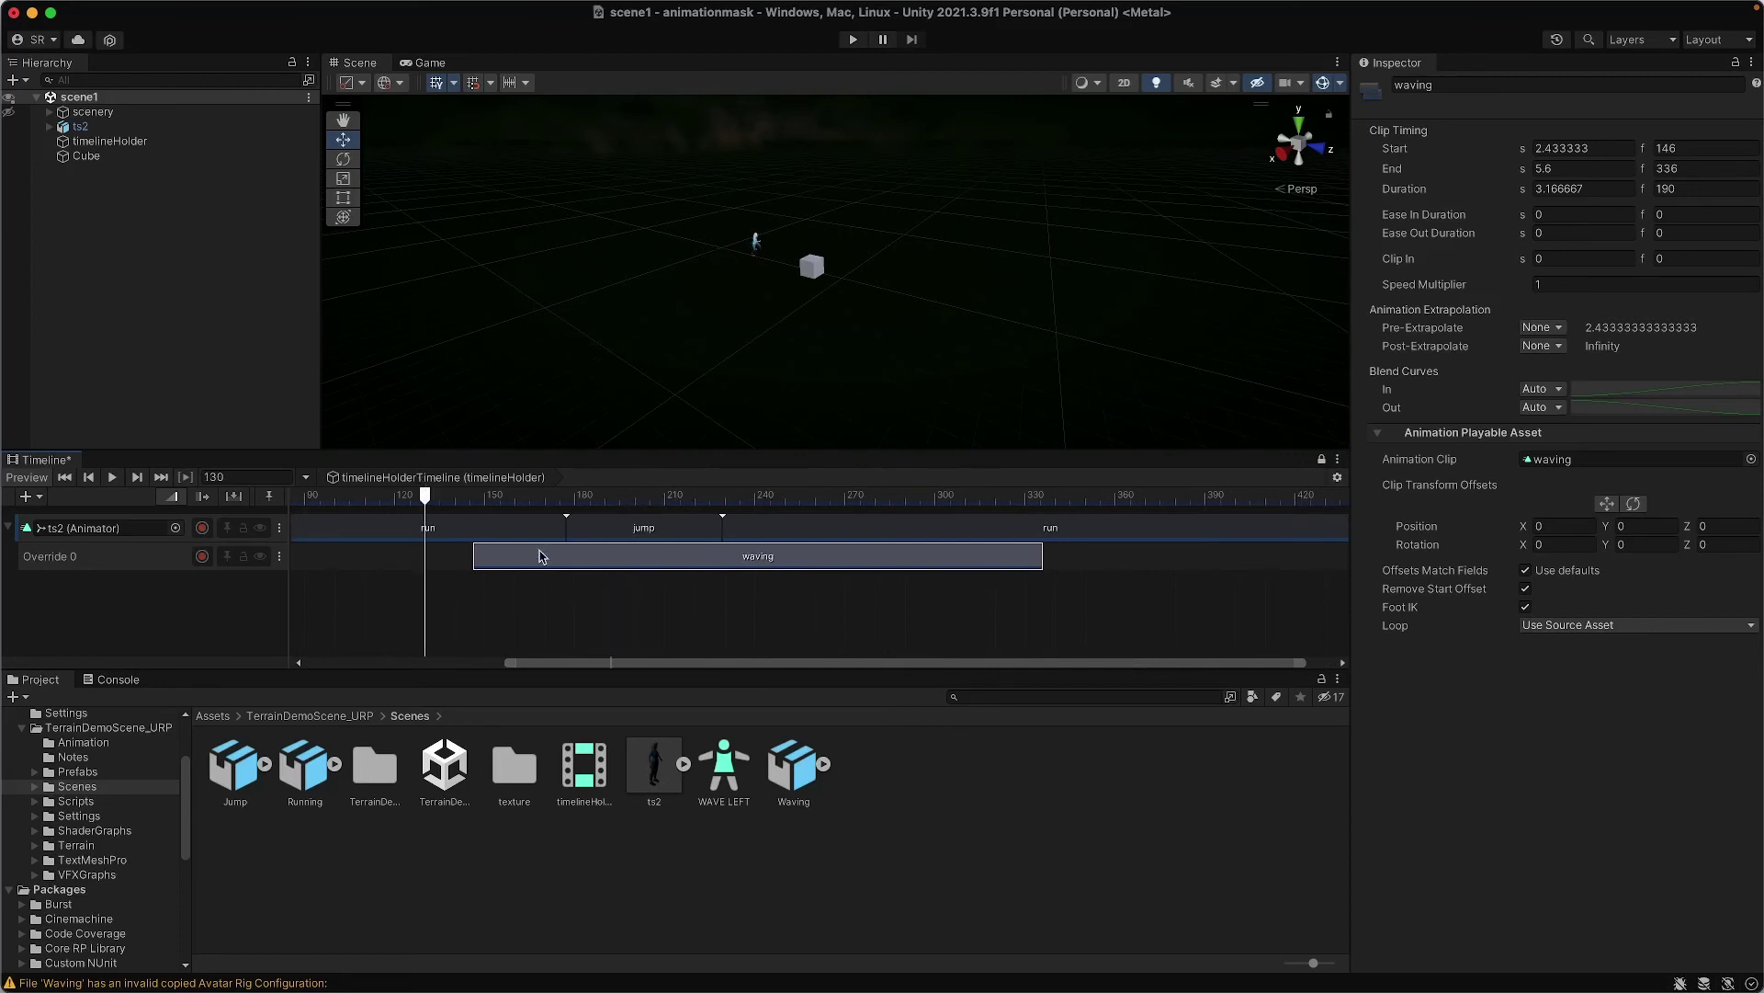
drag(541, 557, 790, 561)
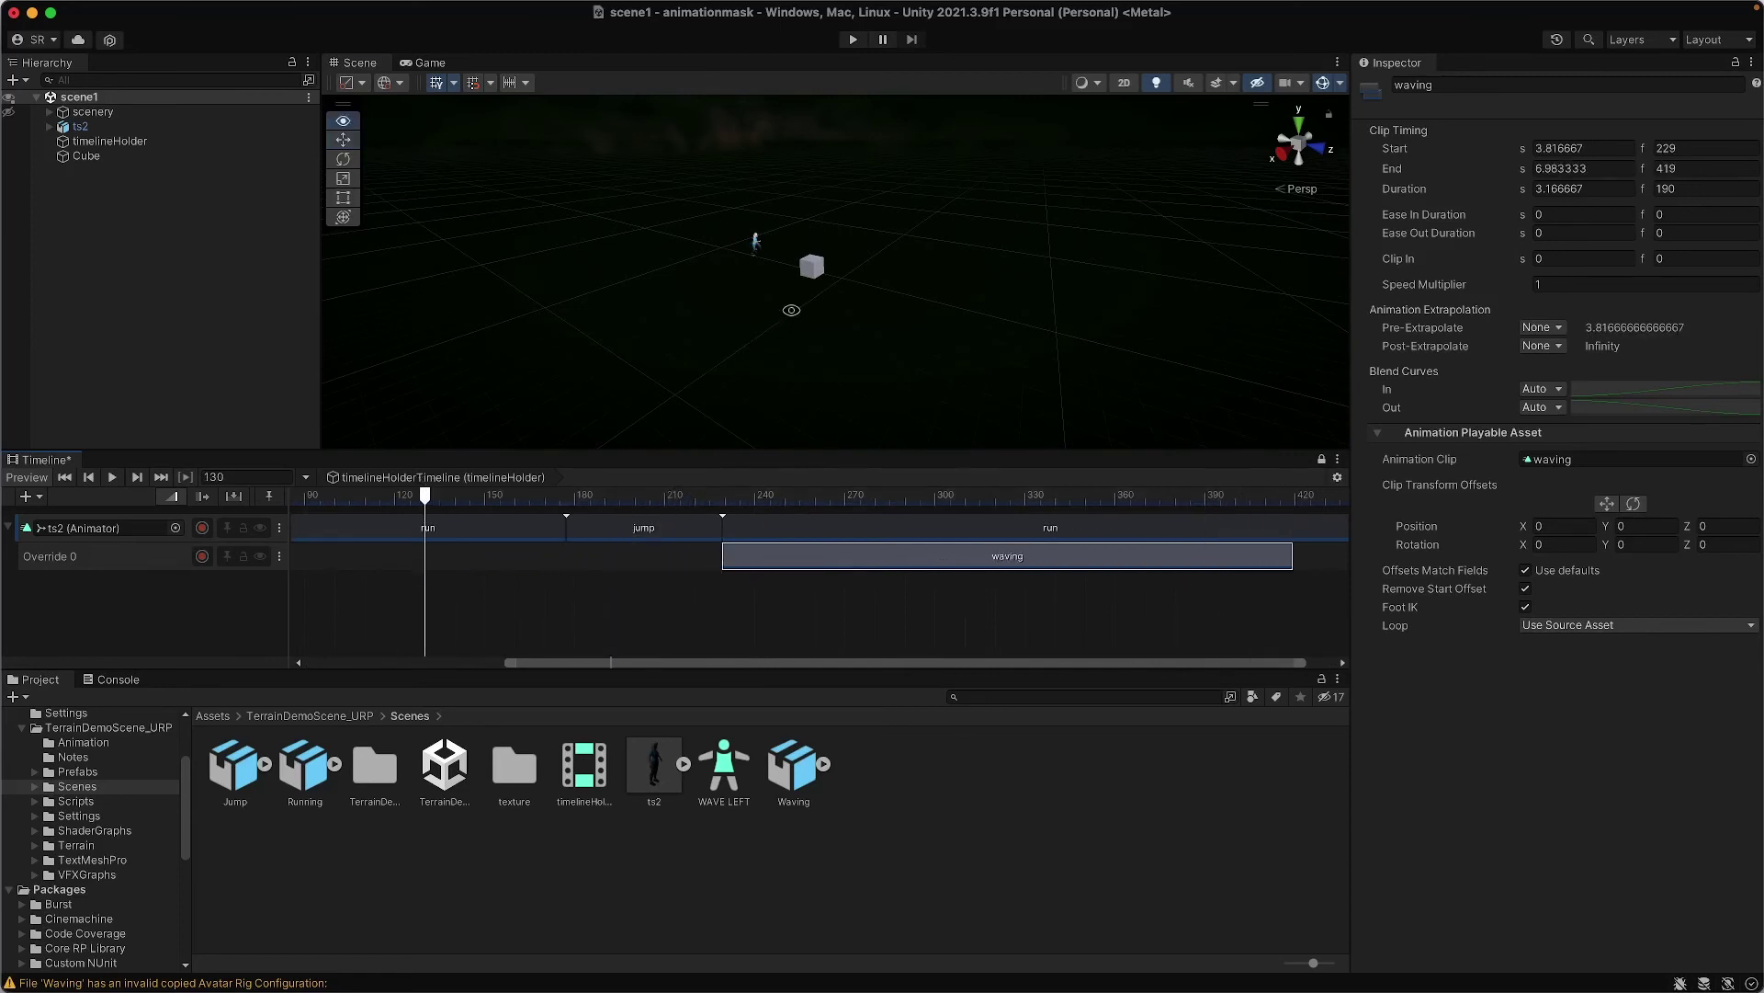
scroll(749, 259, up, 3)
scroll(749, 259, up, 3)
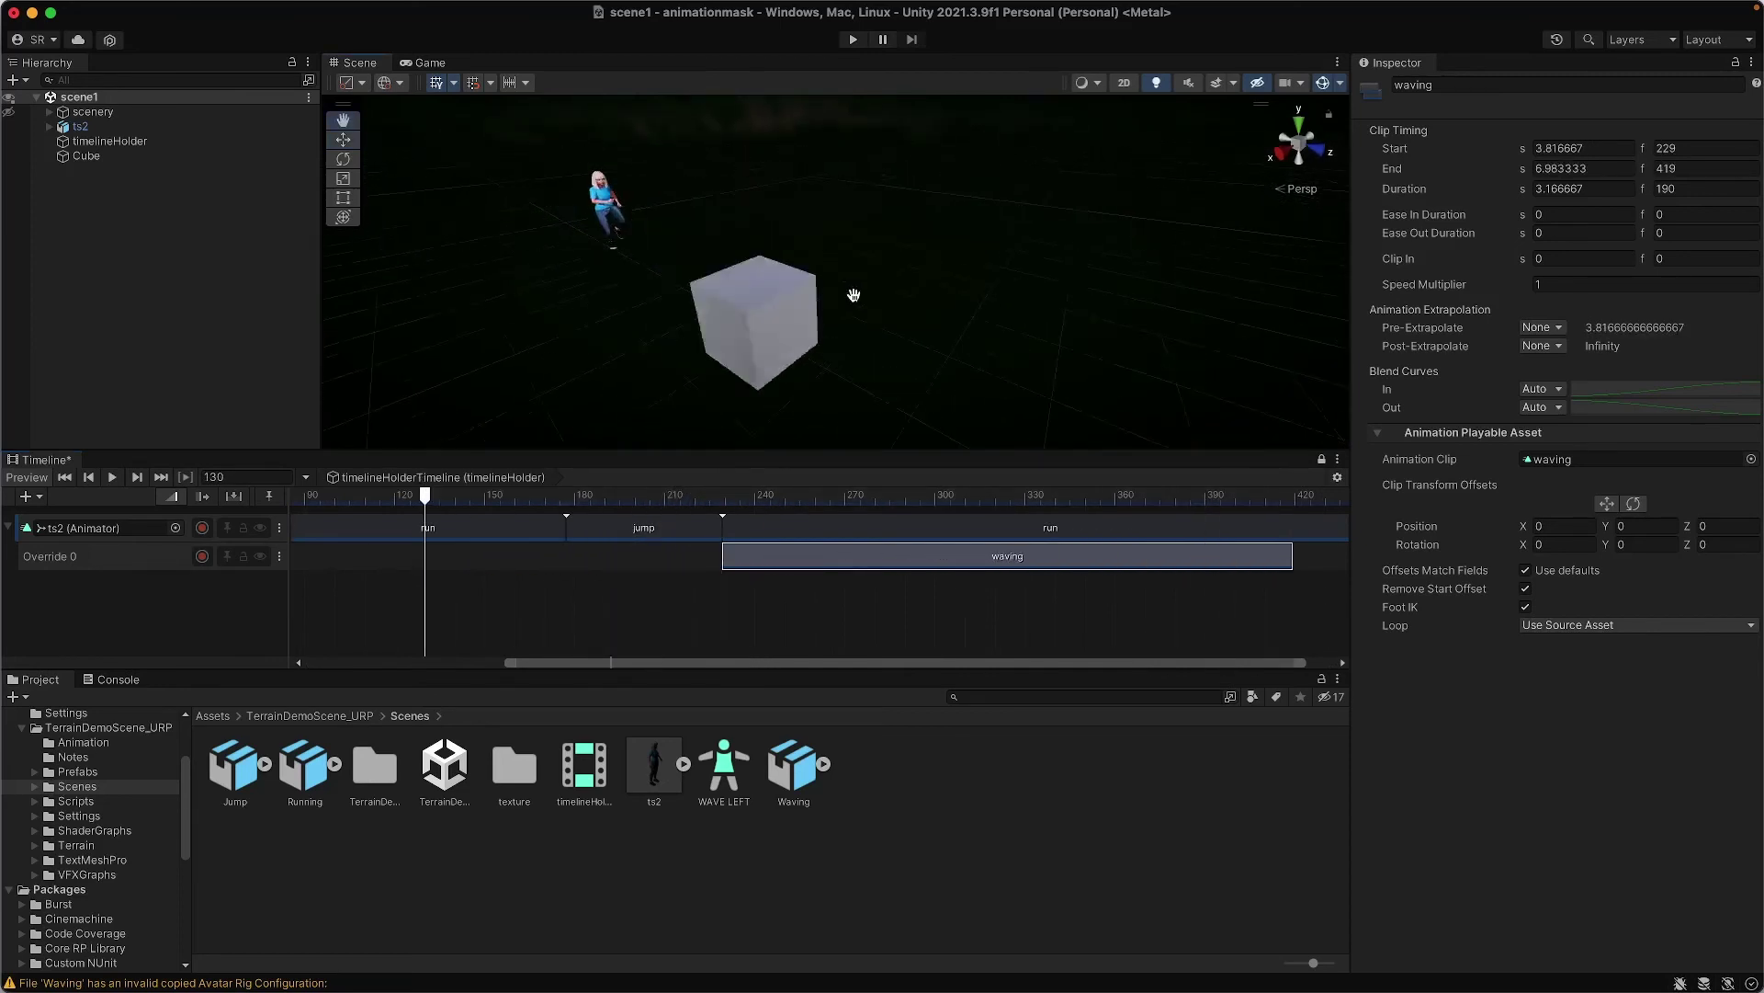
middle_drag(772, 276, 842, 281)
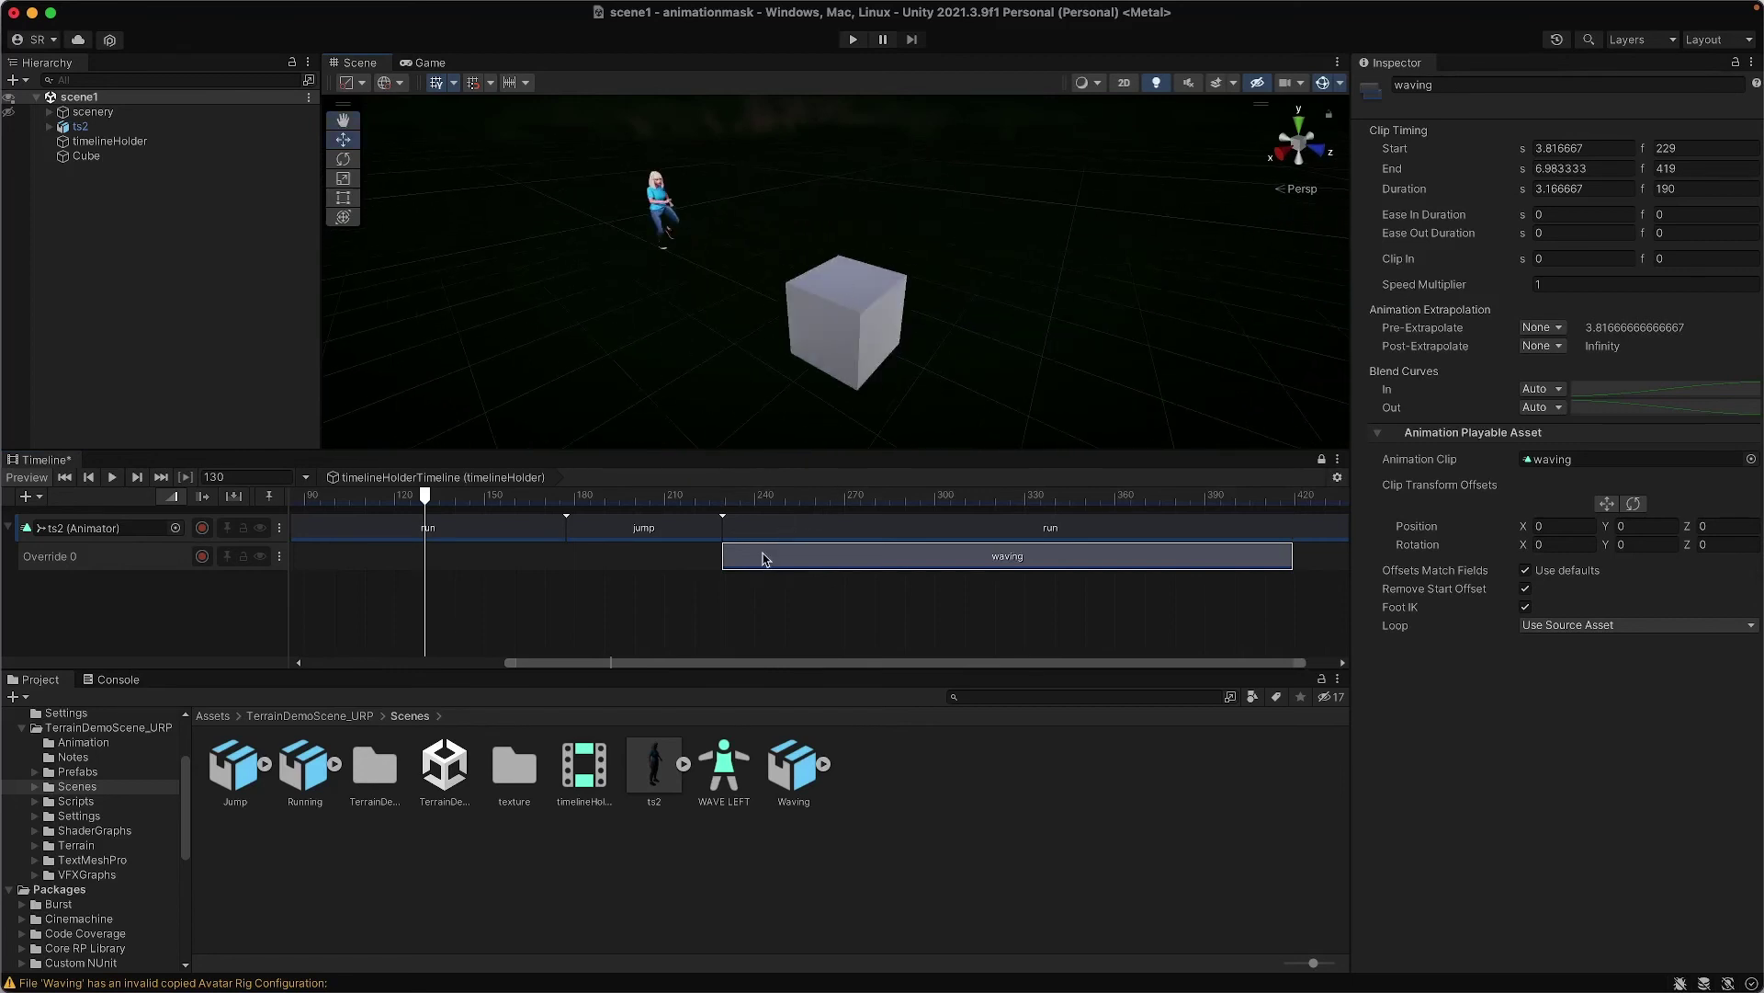
drag(439, 501, 717, 501)
alt+drag(1119, 335, 1042, 314)
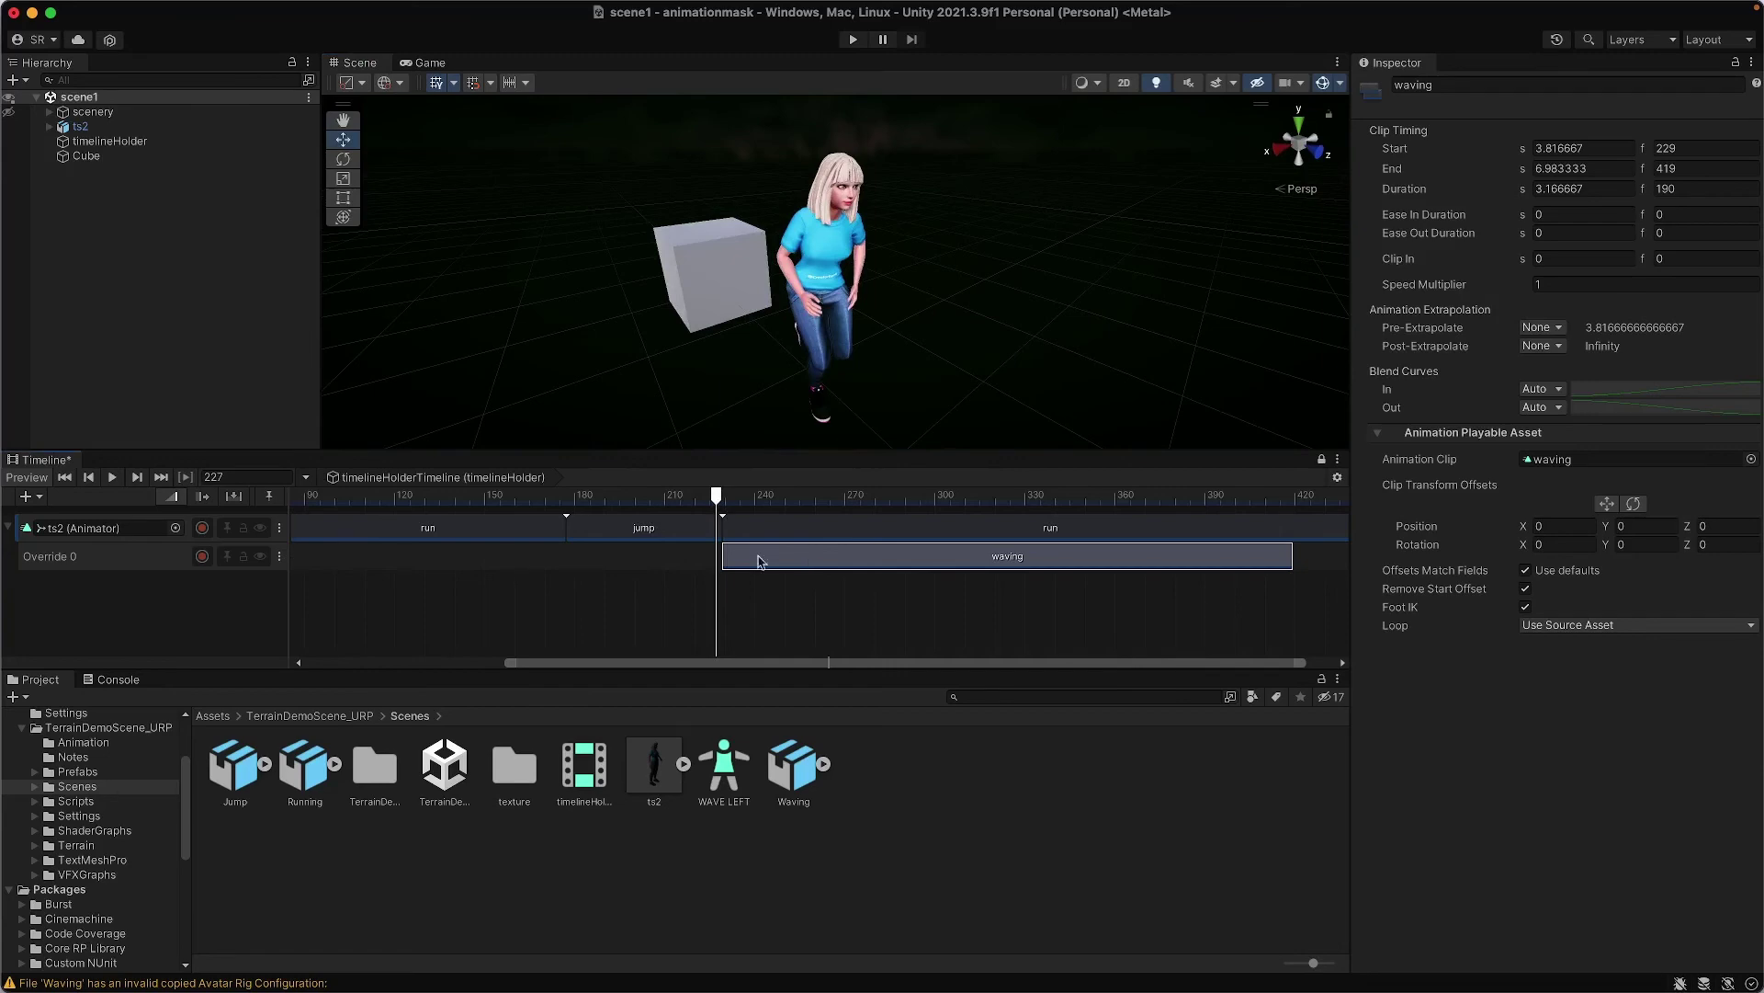
Assign the WAVE LEFT avatar mask to the Override 0 track
click(98, 562)
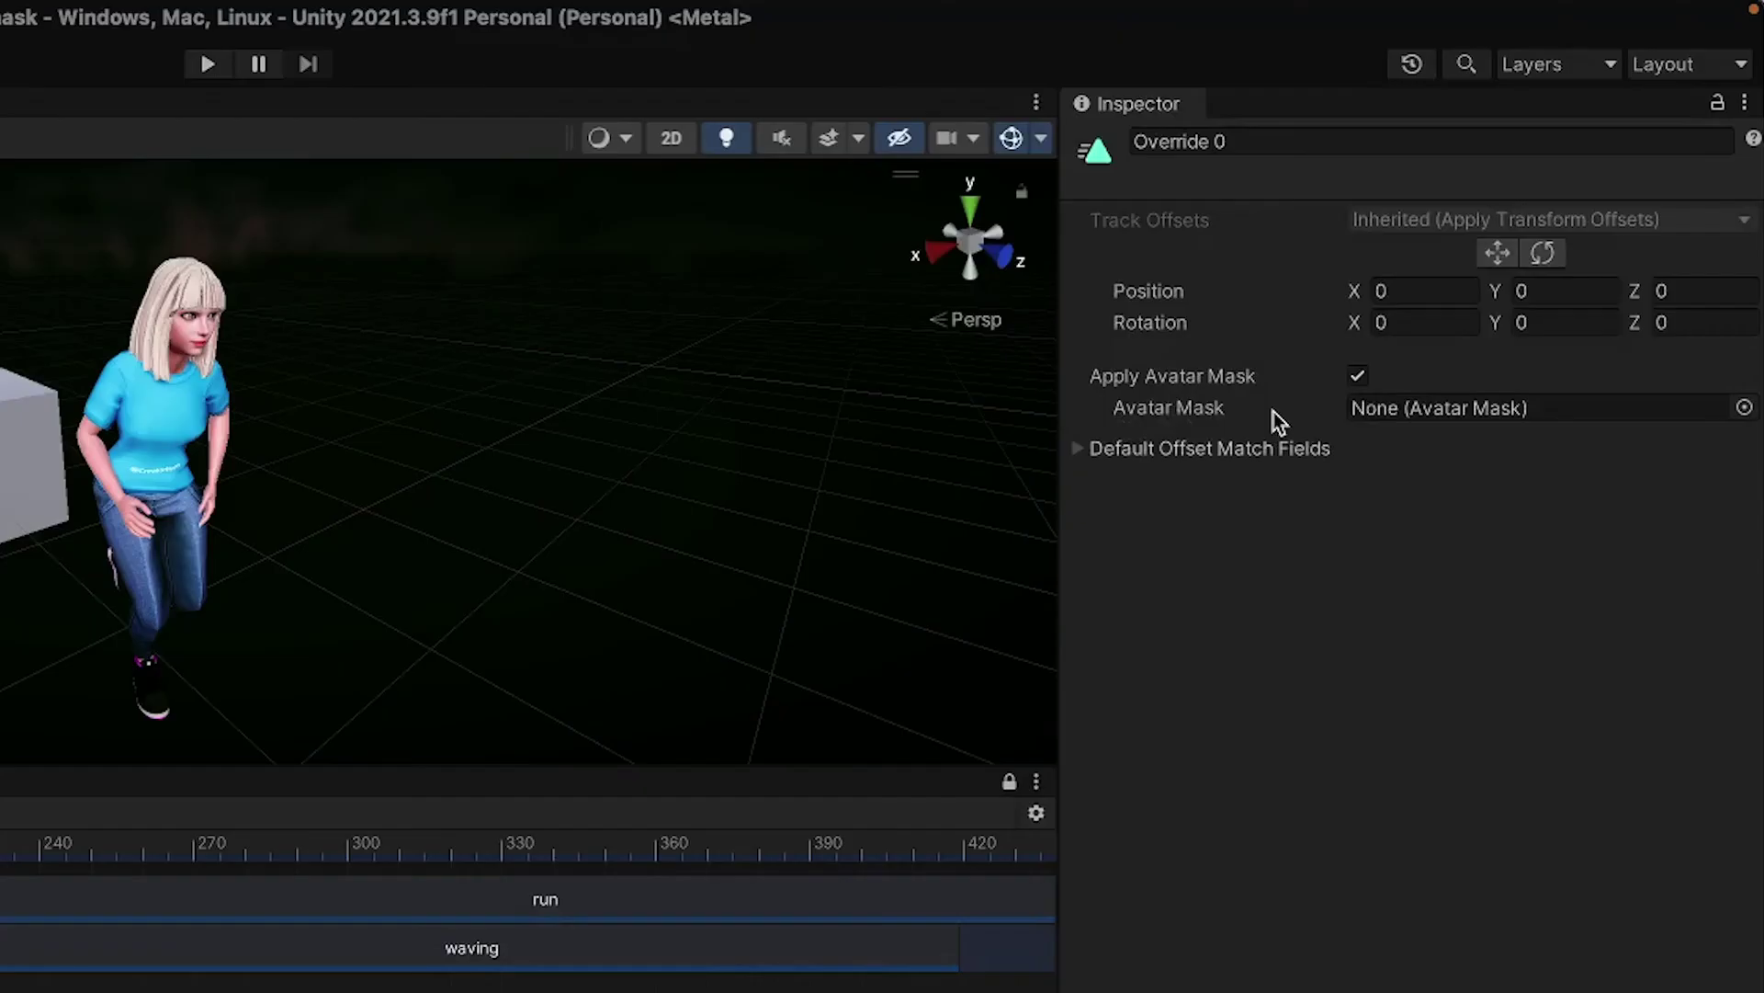
click(1743, 408)
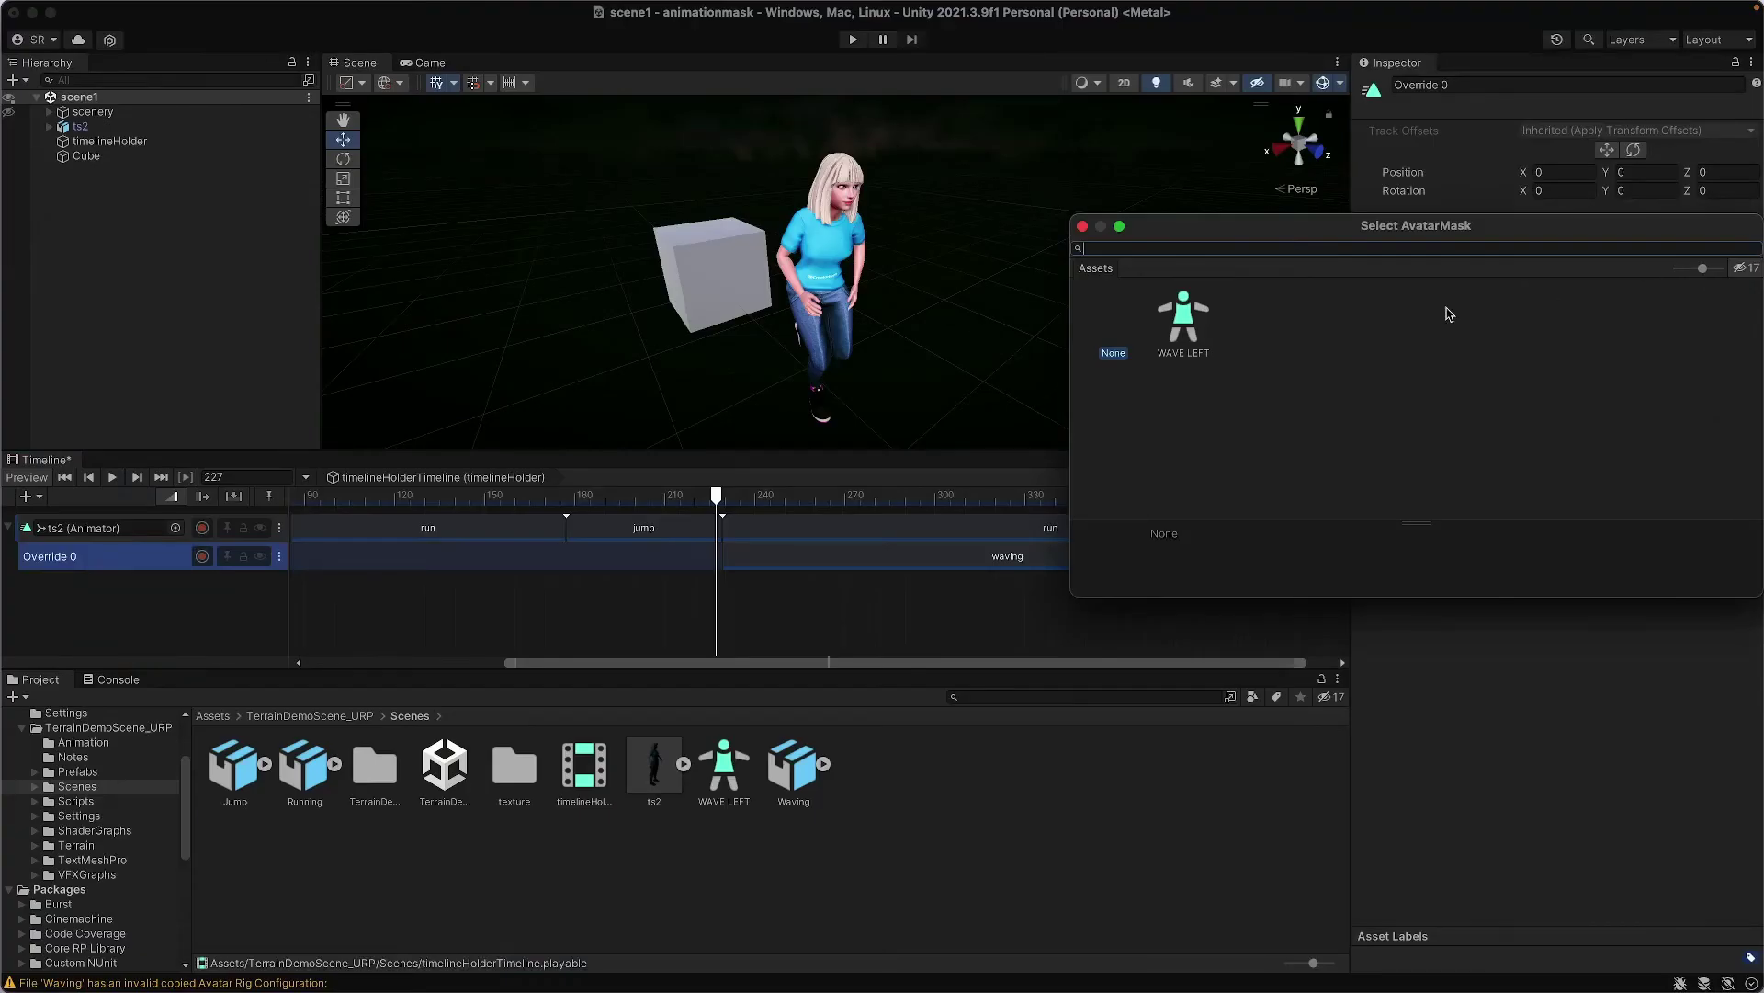
click(1184, 328)
double_click(1184, 328)
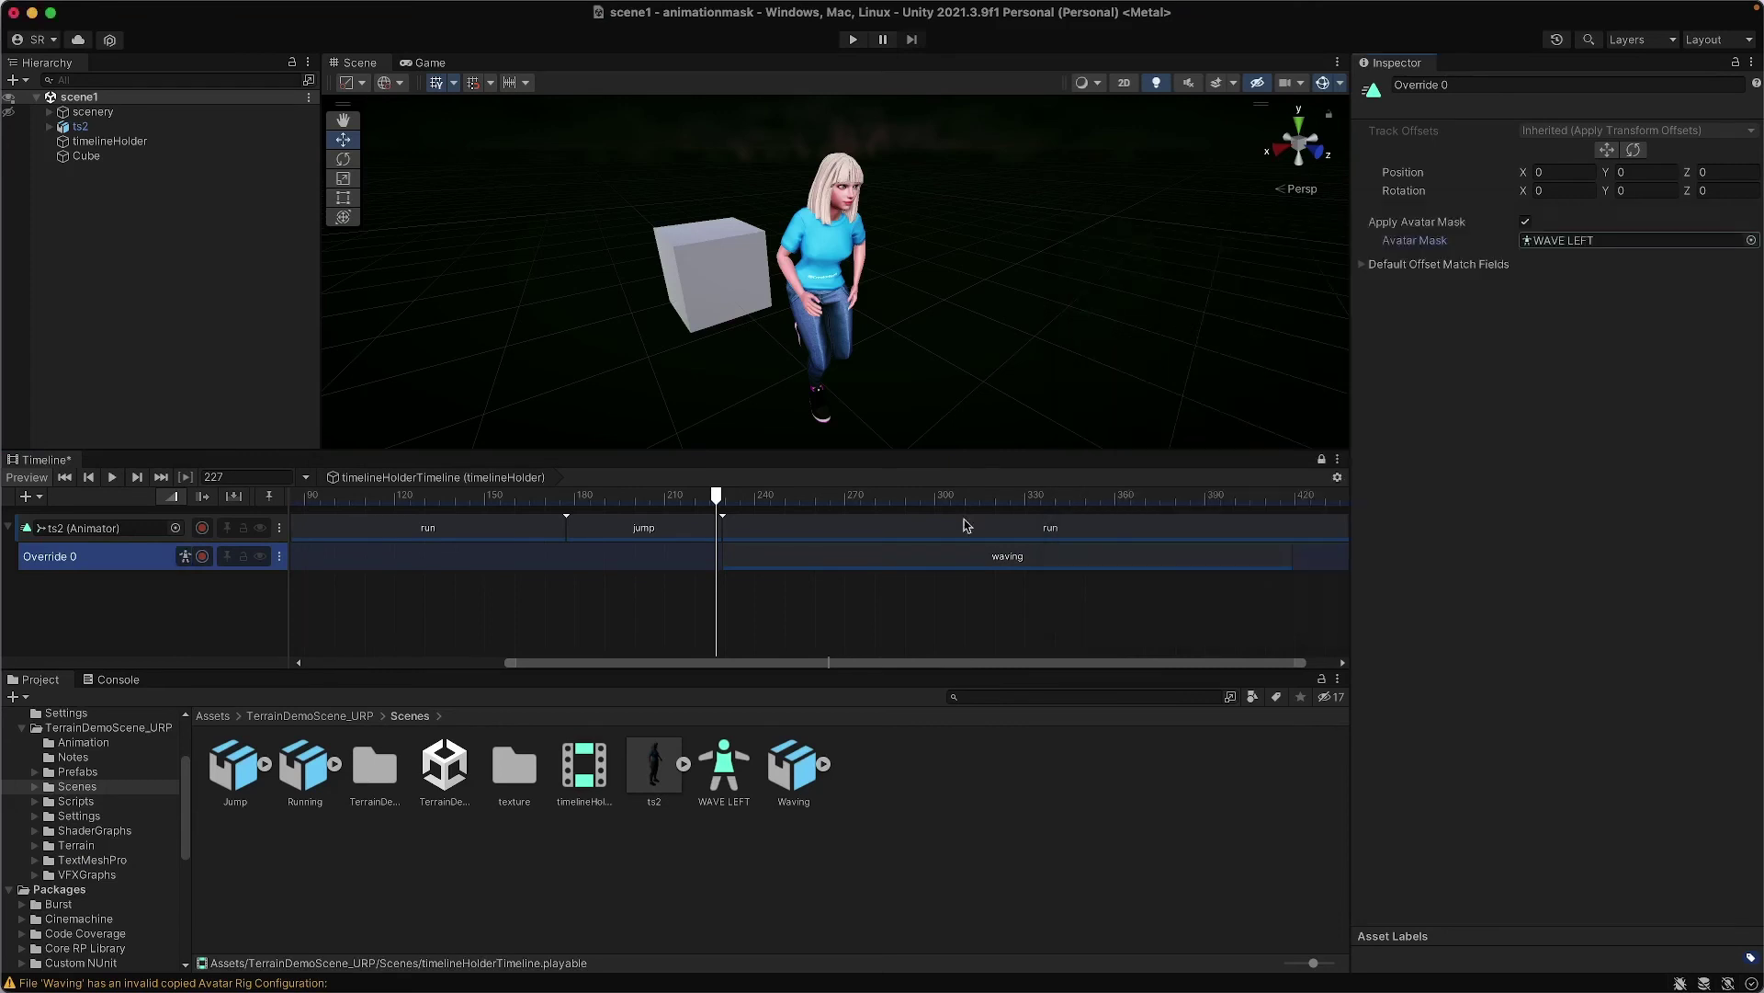
Make the scenery visible again and scrub the playhead to preview the masked wave
drag(722, 503, 848, 537)
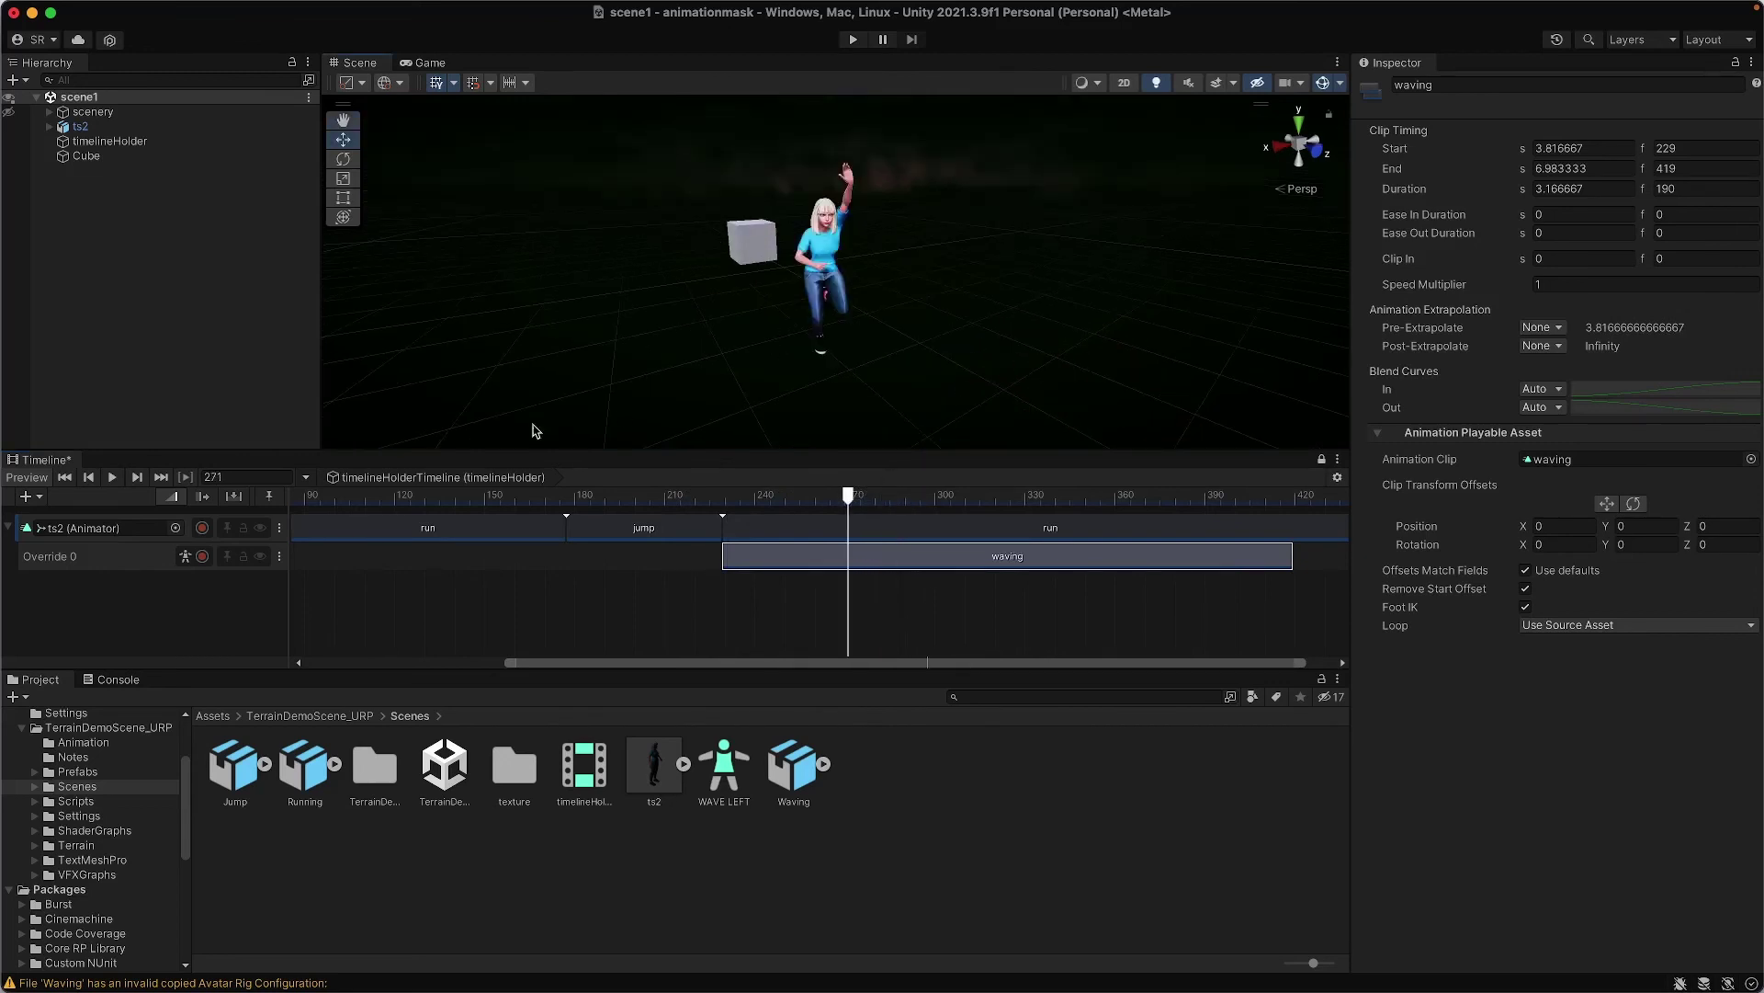
click(9, 111)
drag(496, 496, 773, 547)
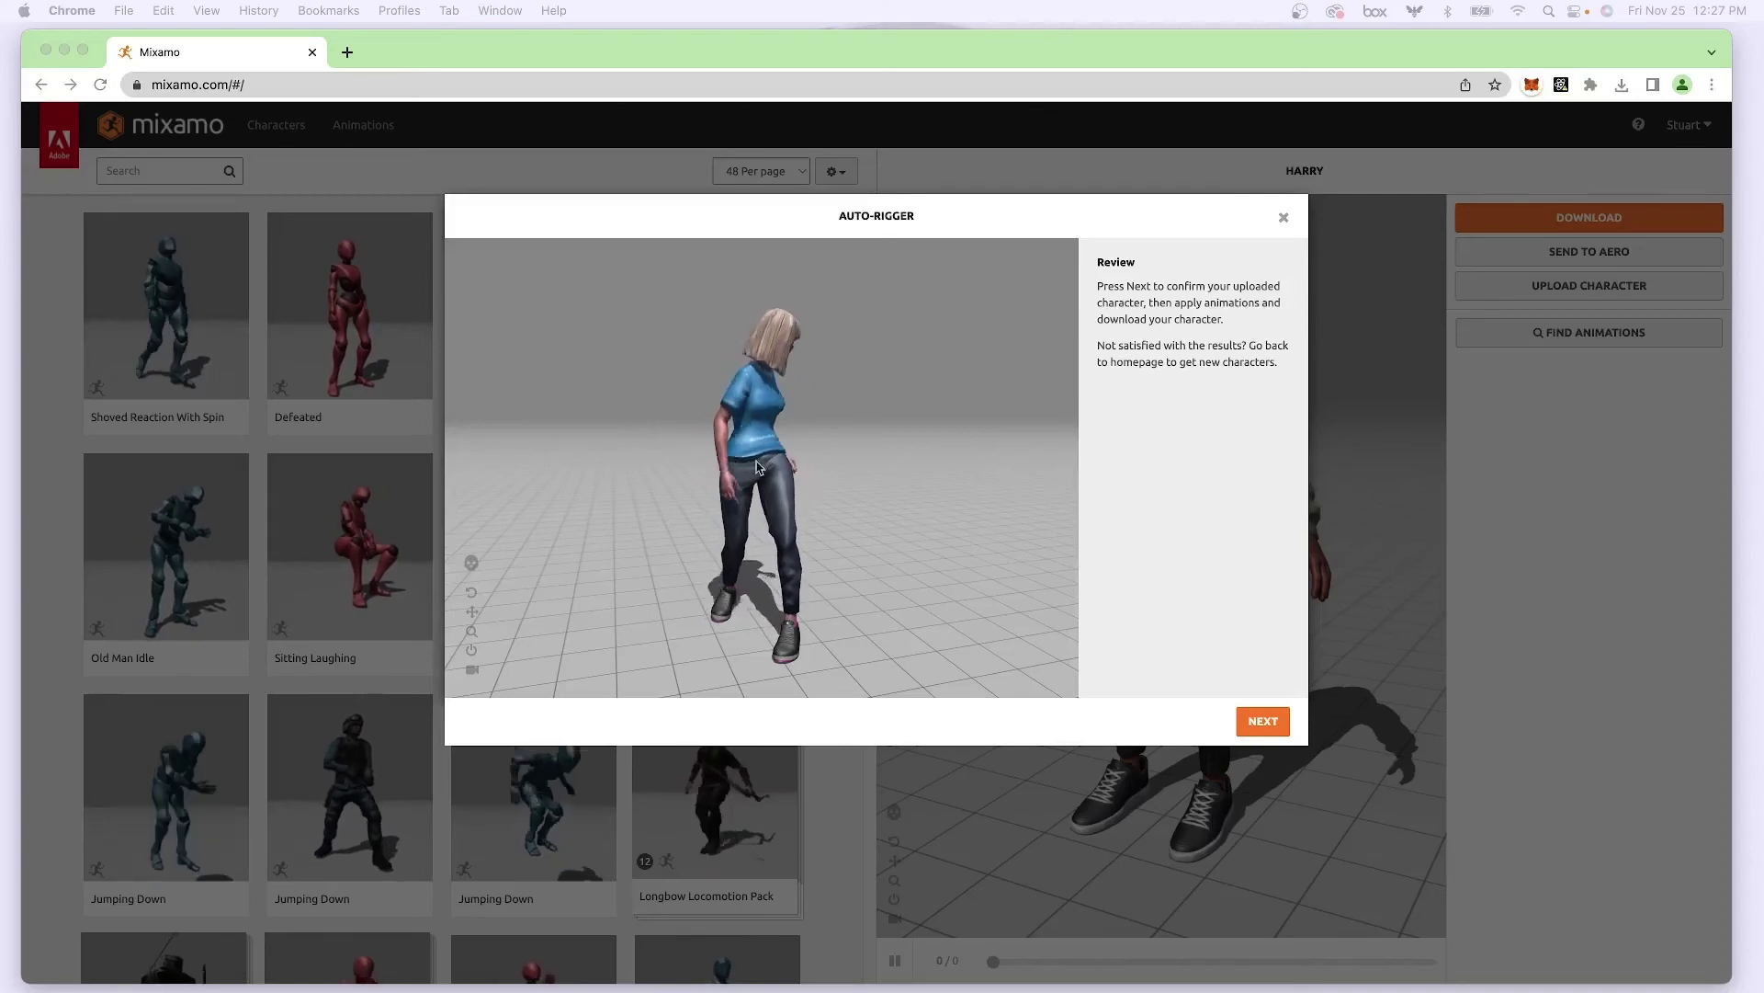
Accept the auto-rigged TS2 upload and confirm it replaces the previous character
click(1257, 725)
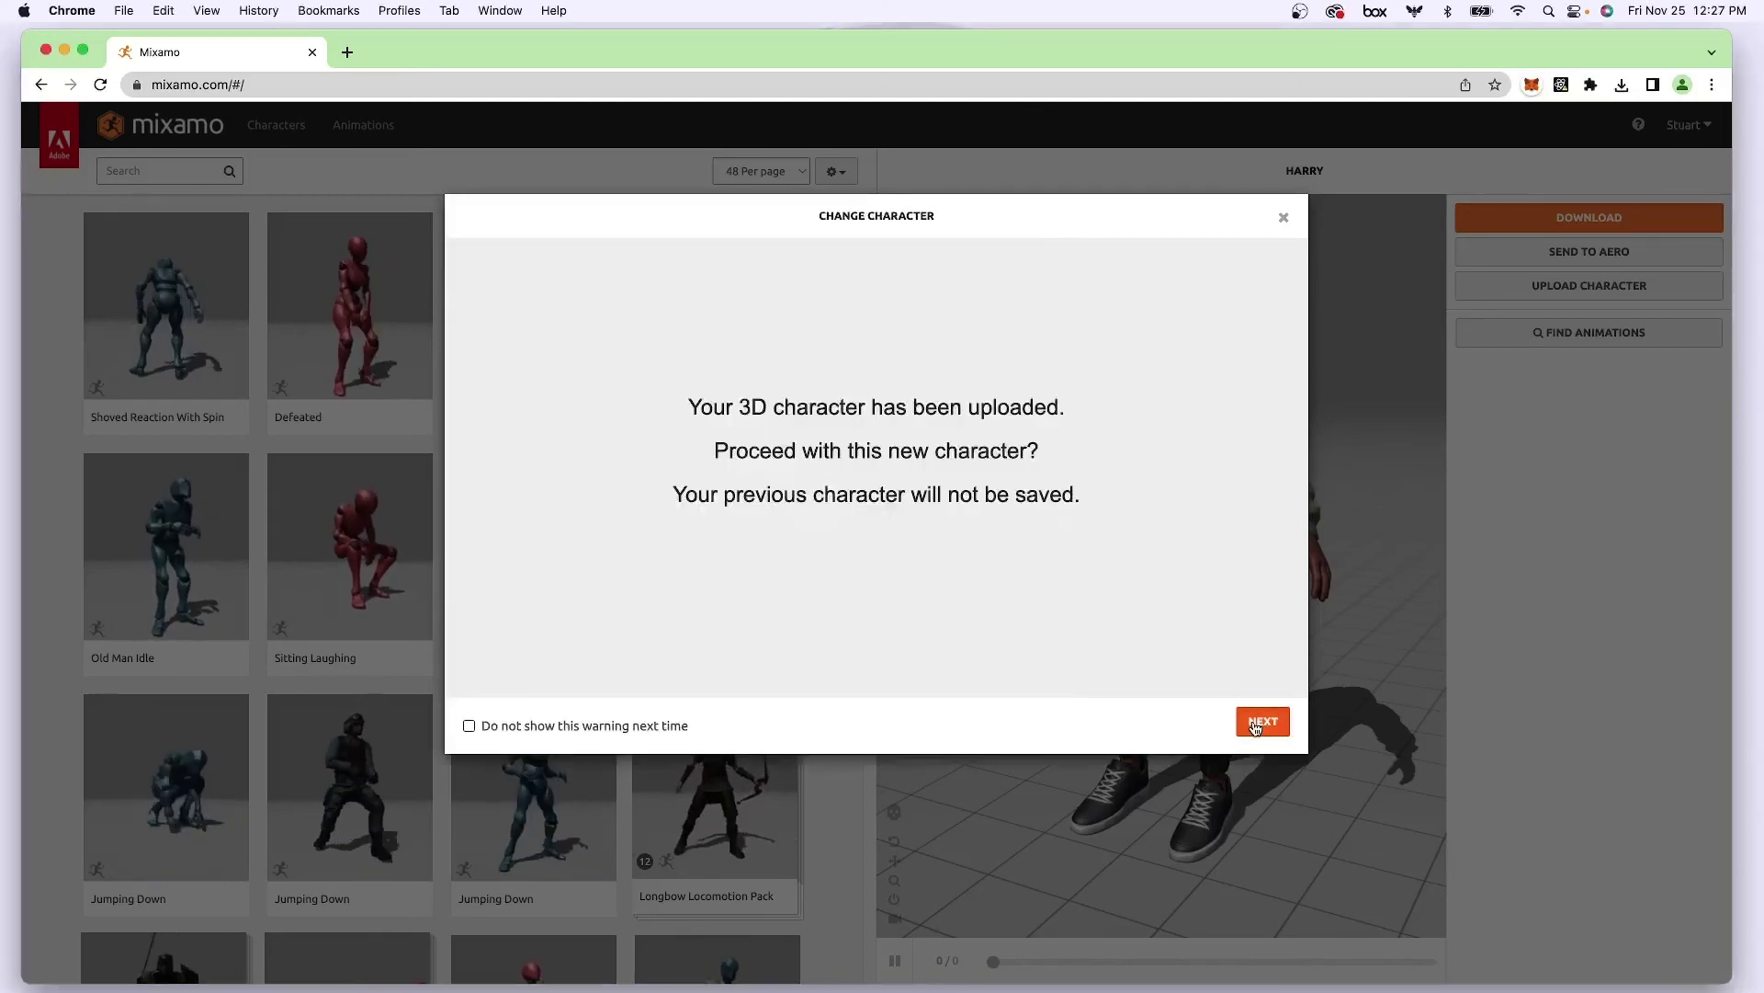
click(1259, 721)
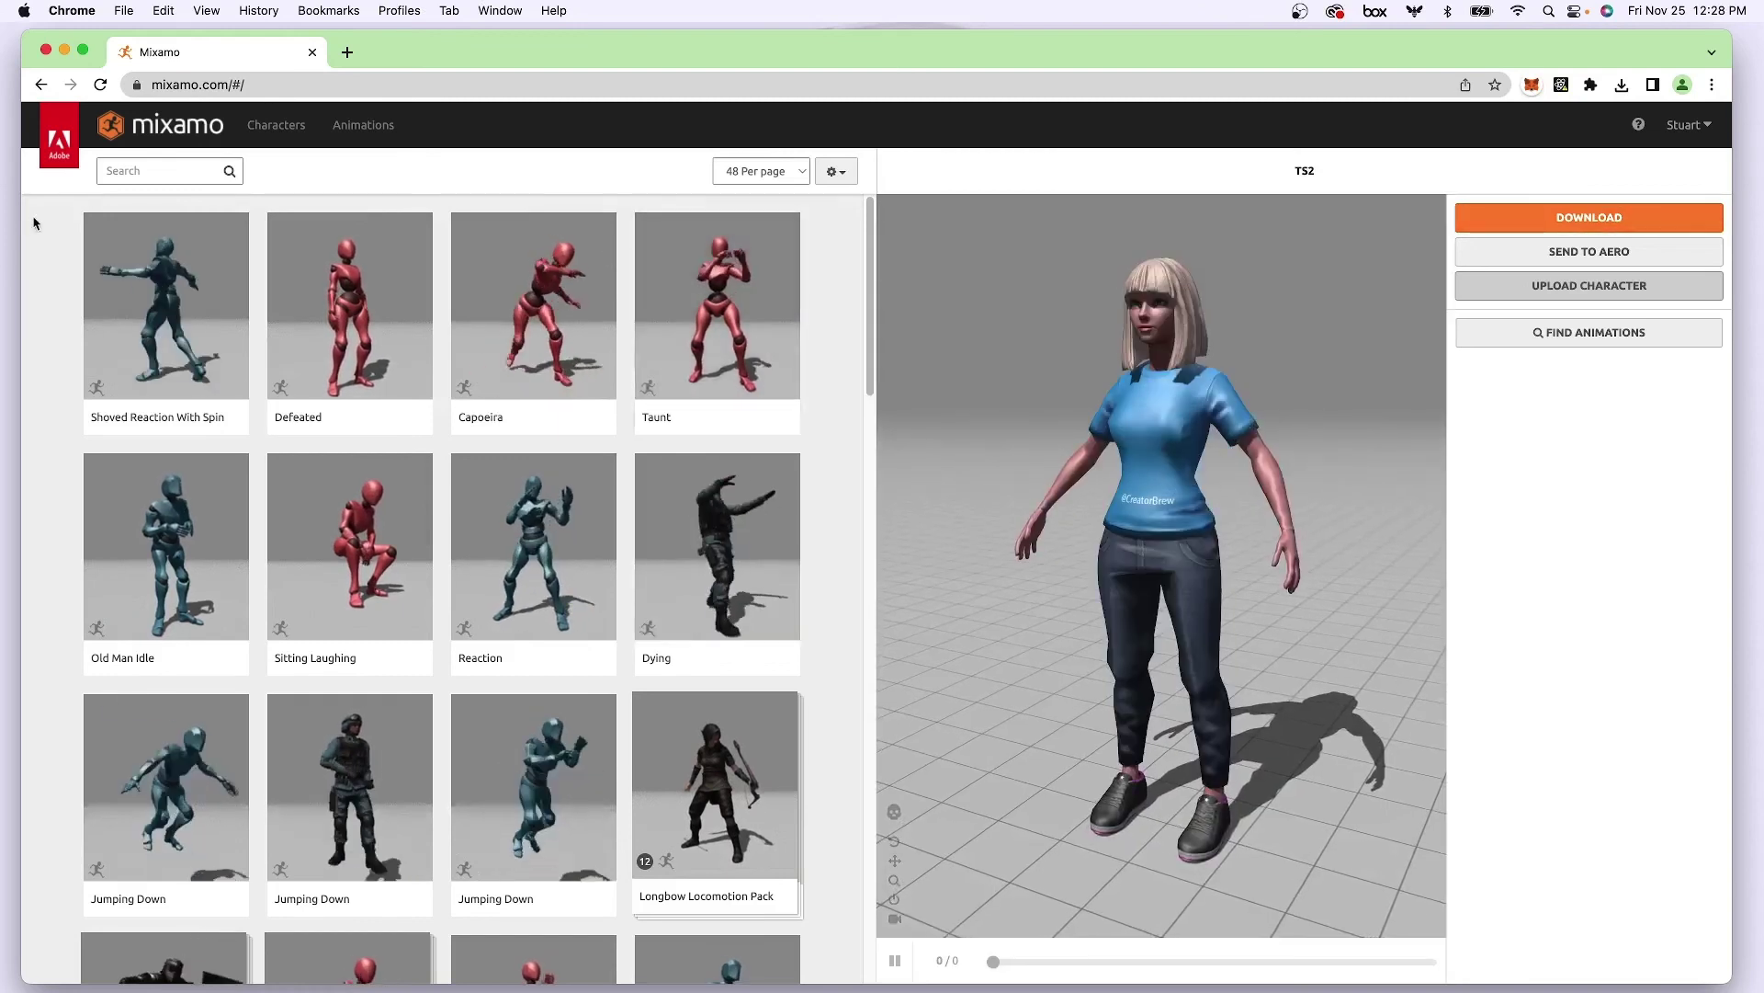
Download the Walking animation for TS2 as FBX without skin
click(372, 136)
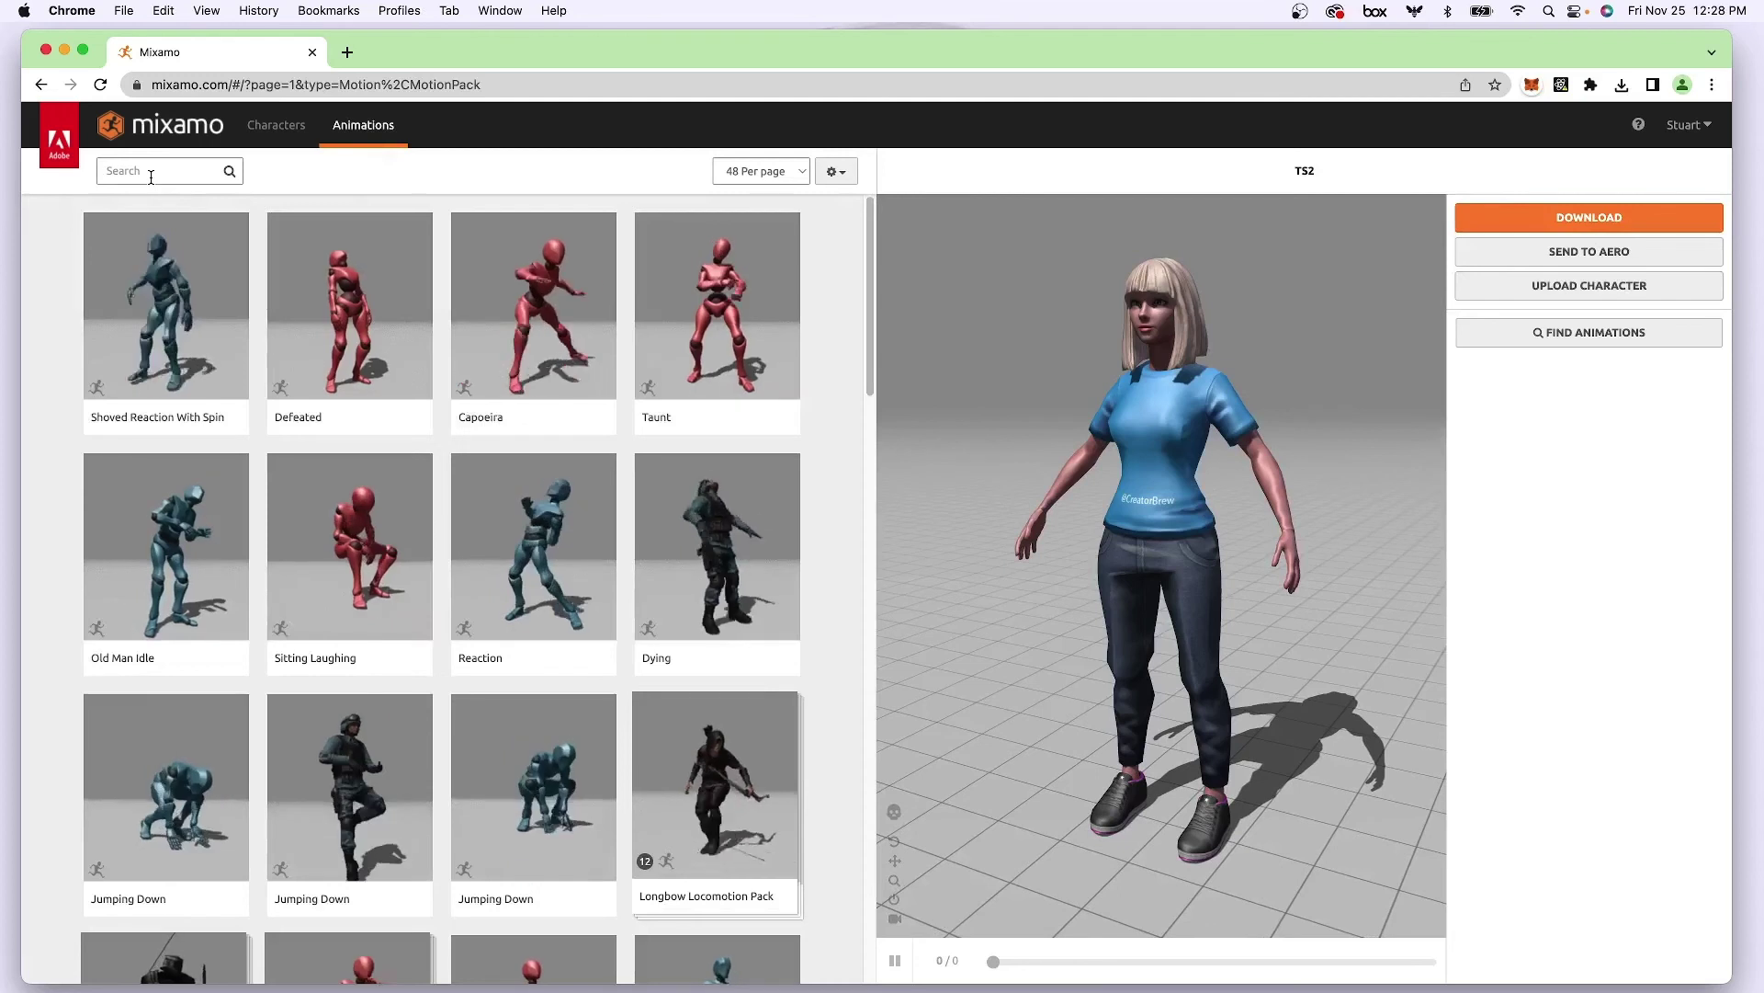
click(151, 176)
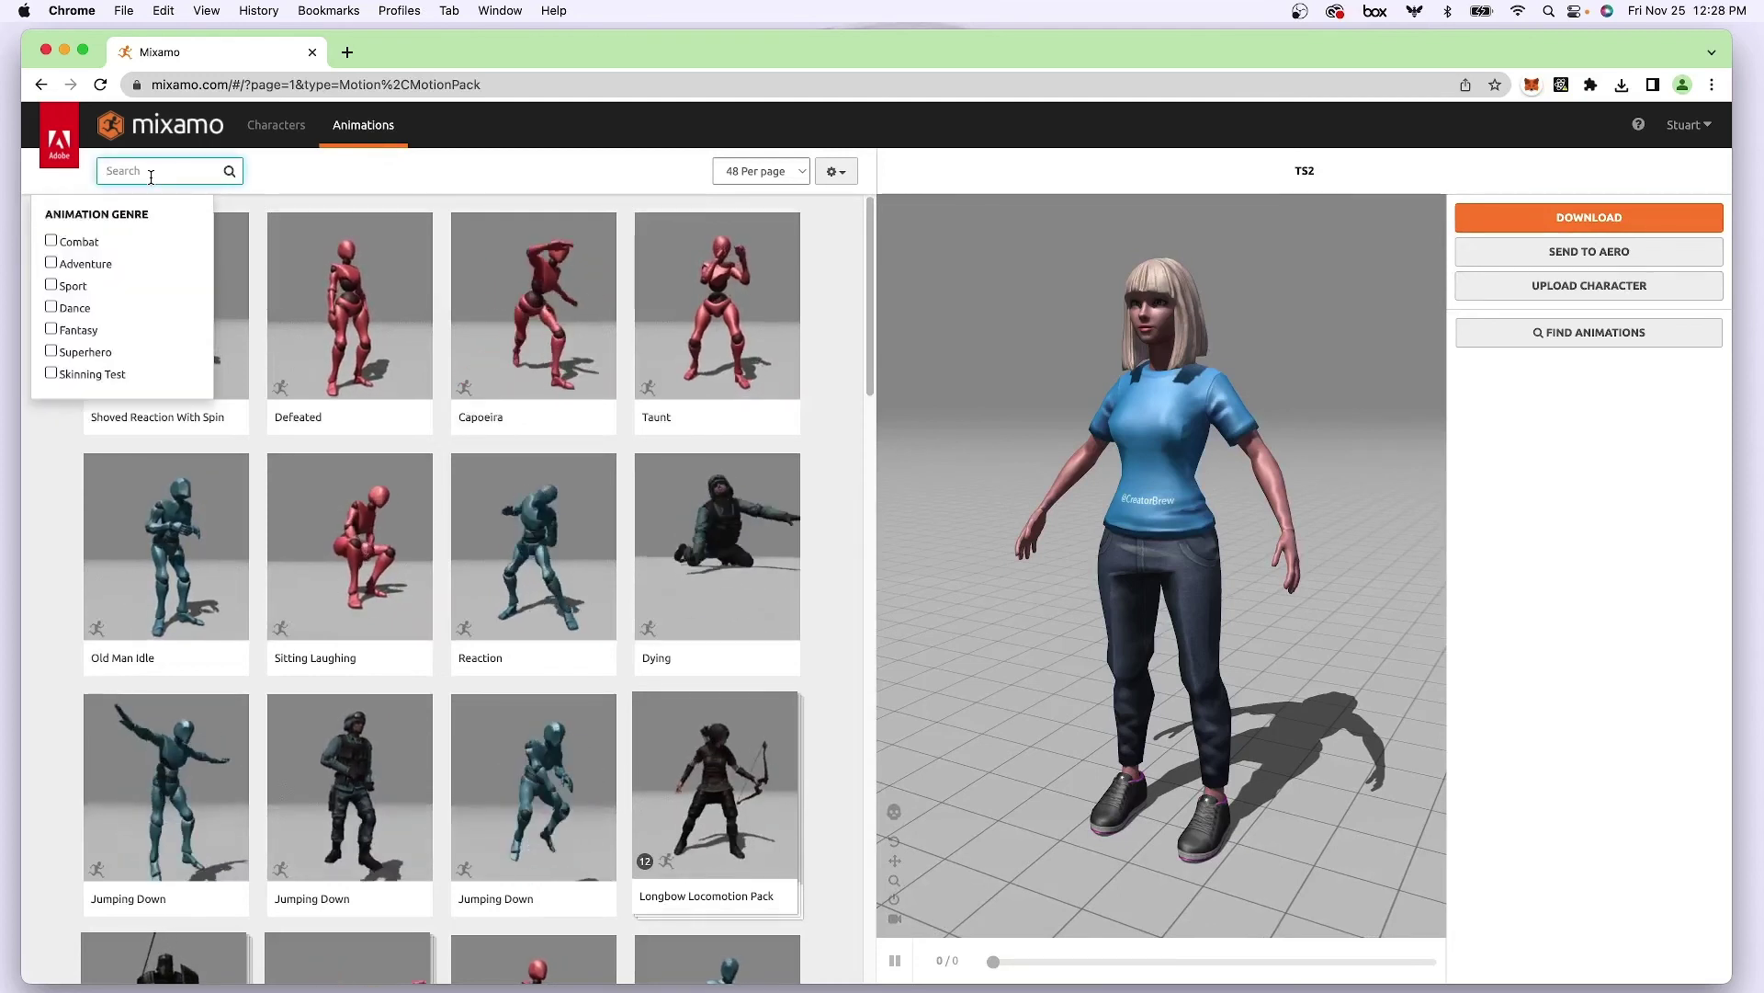
text(walk)
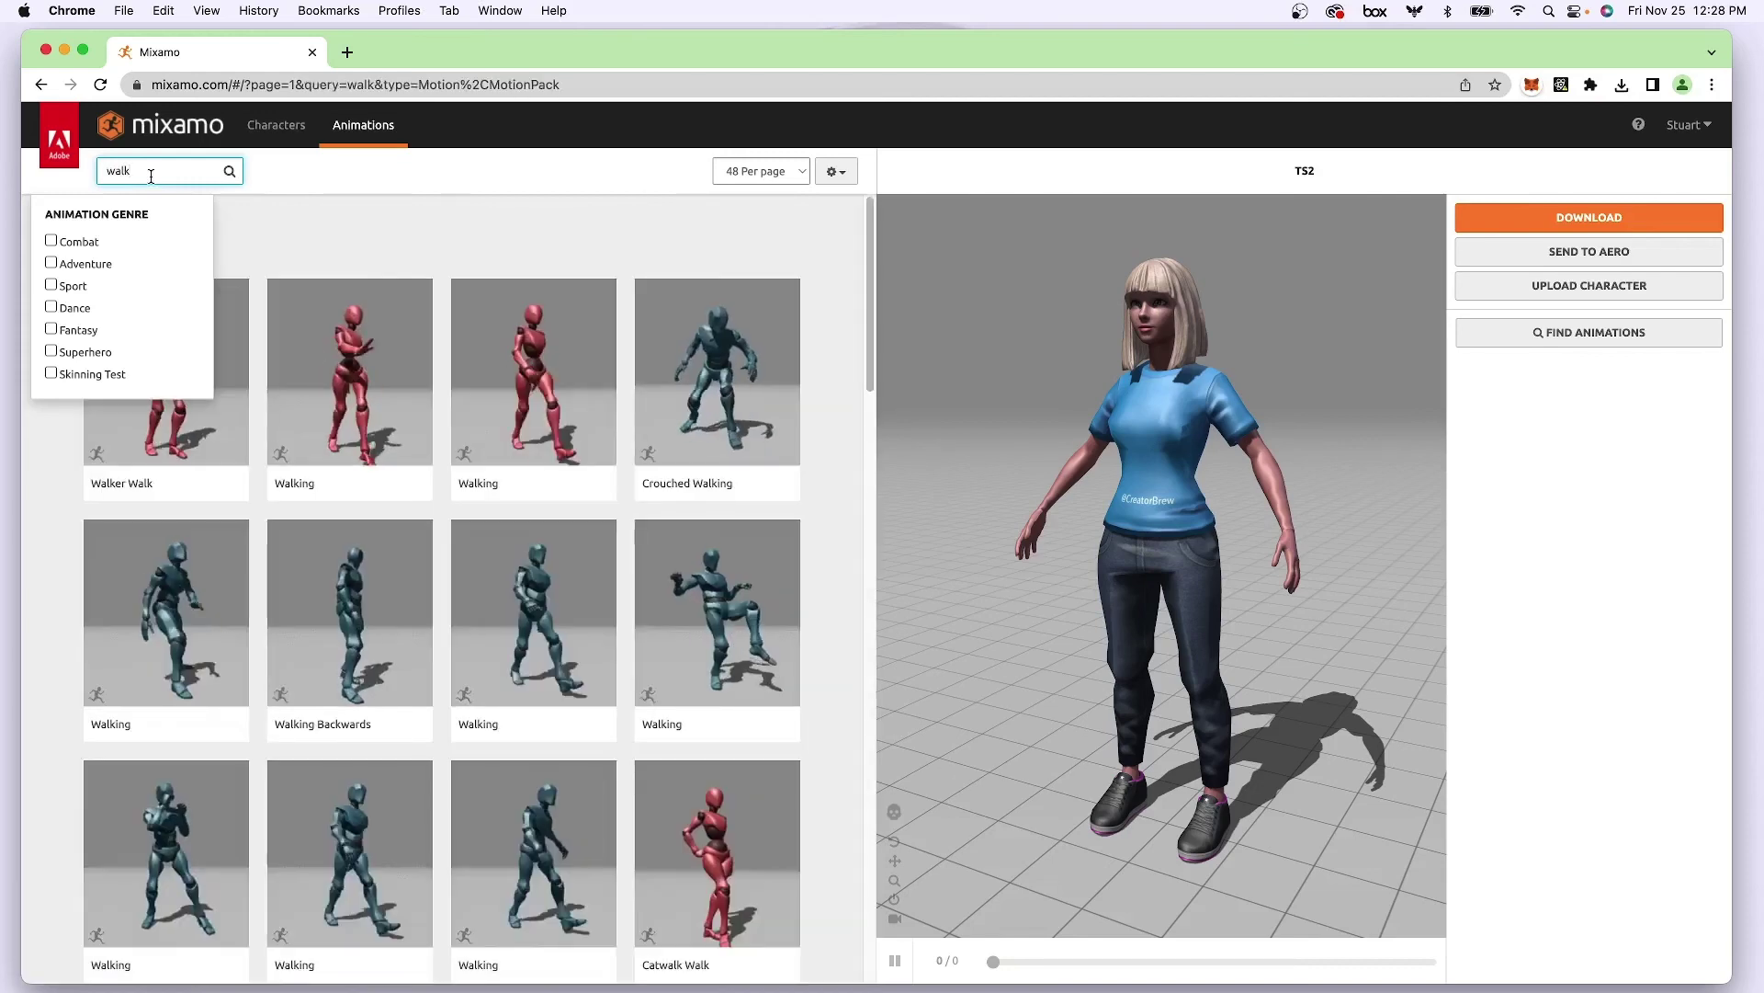
click(608, 651)
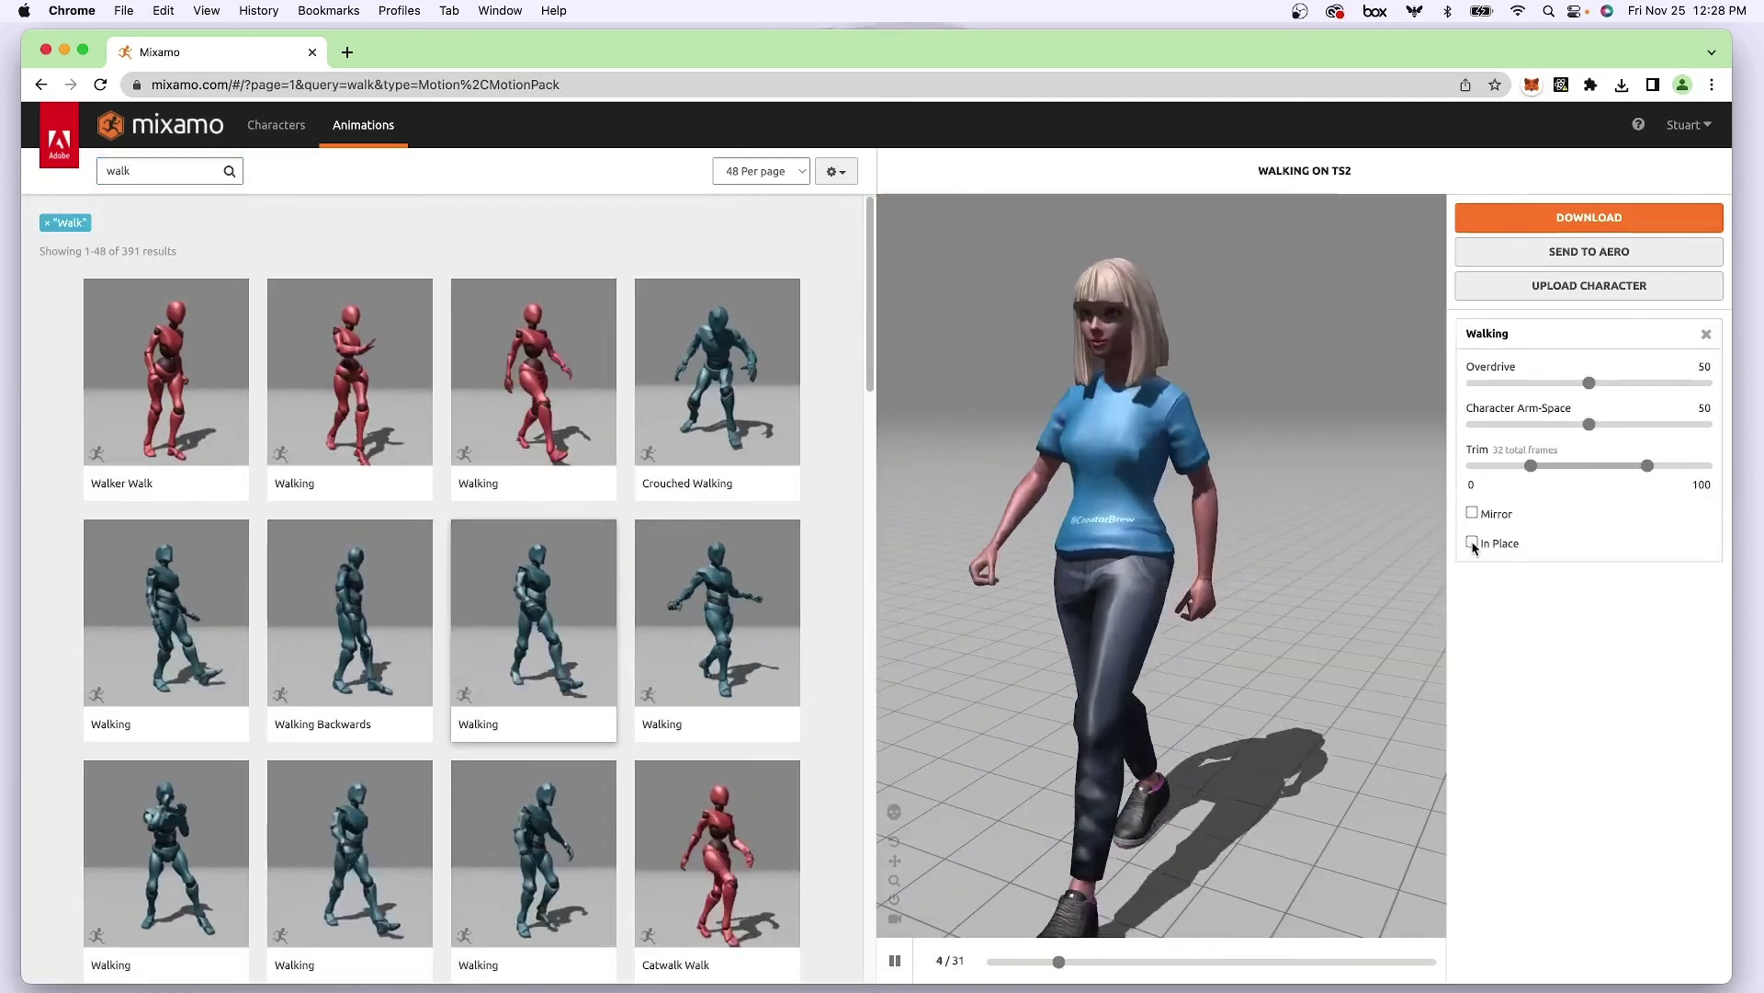
click(1475, 543)
click(1475, 543)
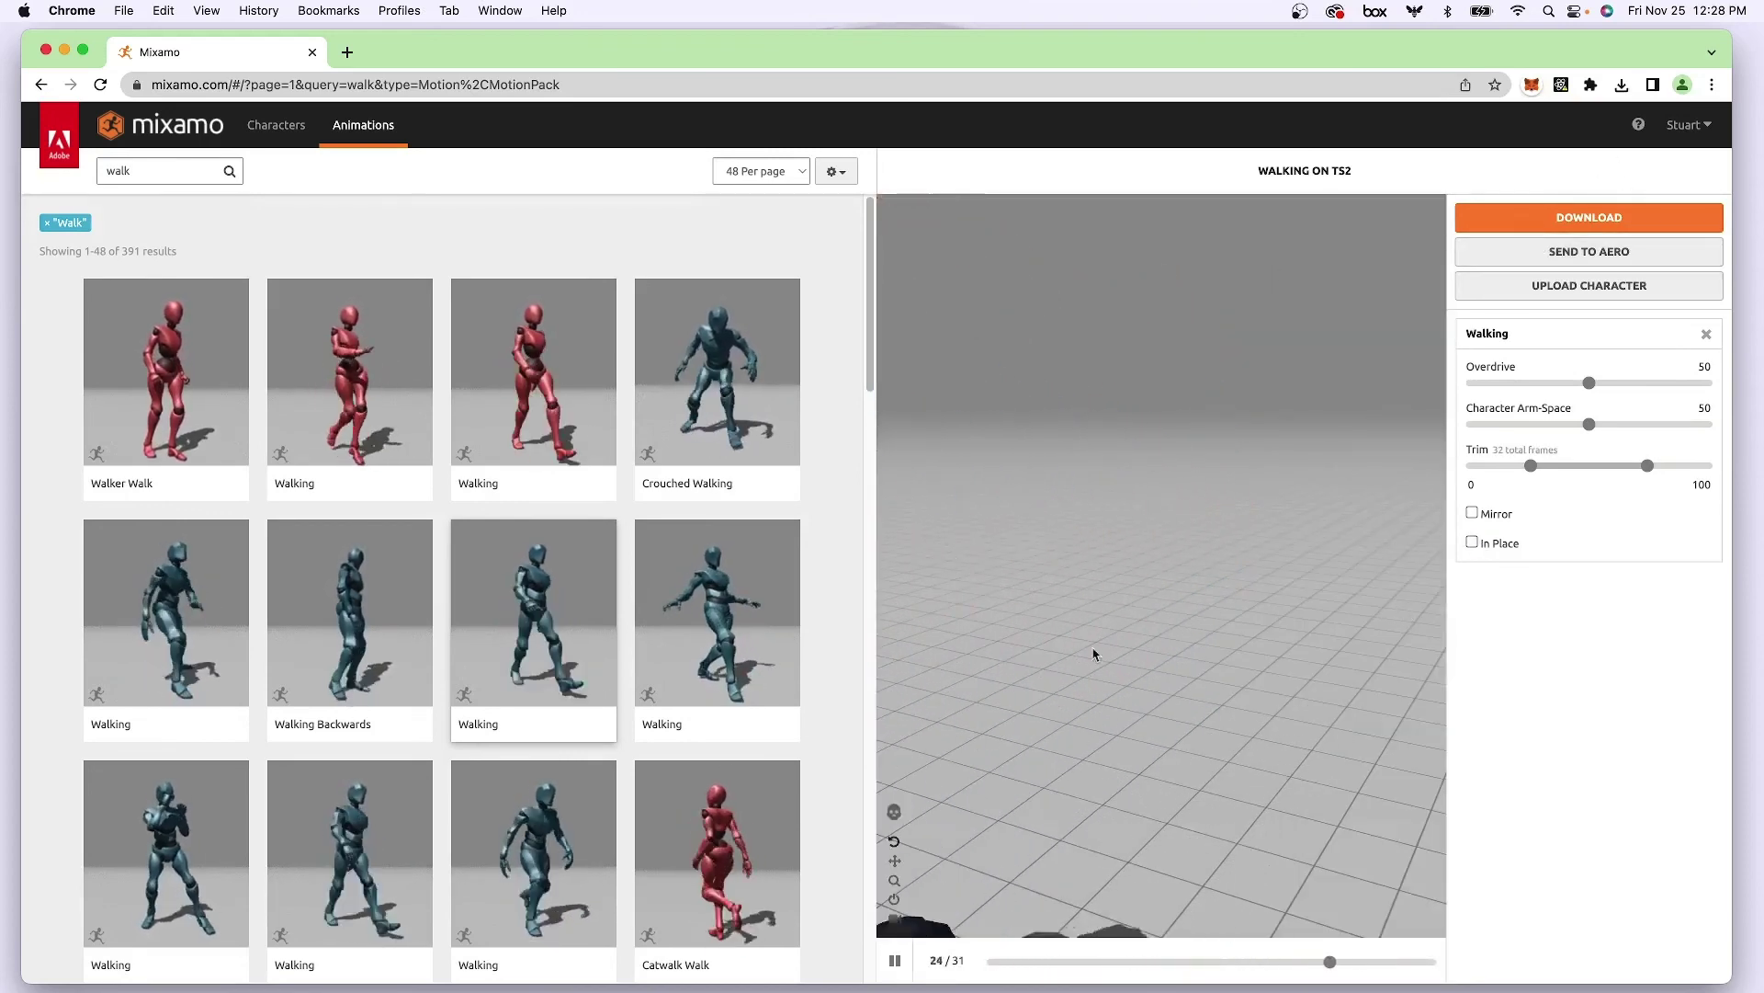
click(1569, 219)
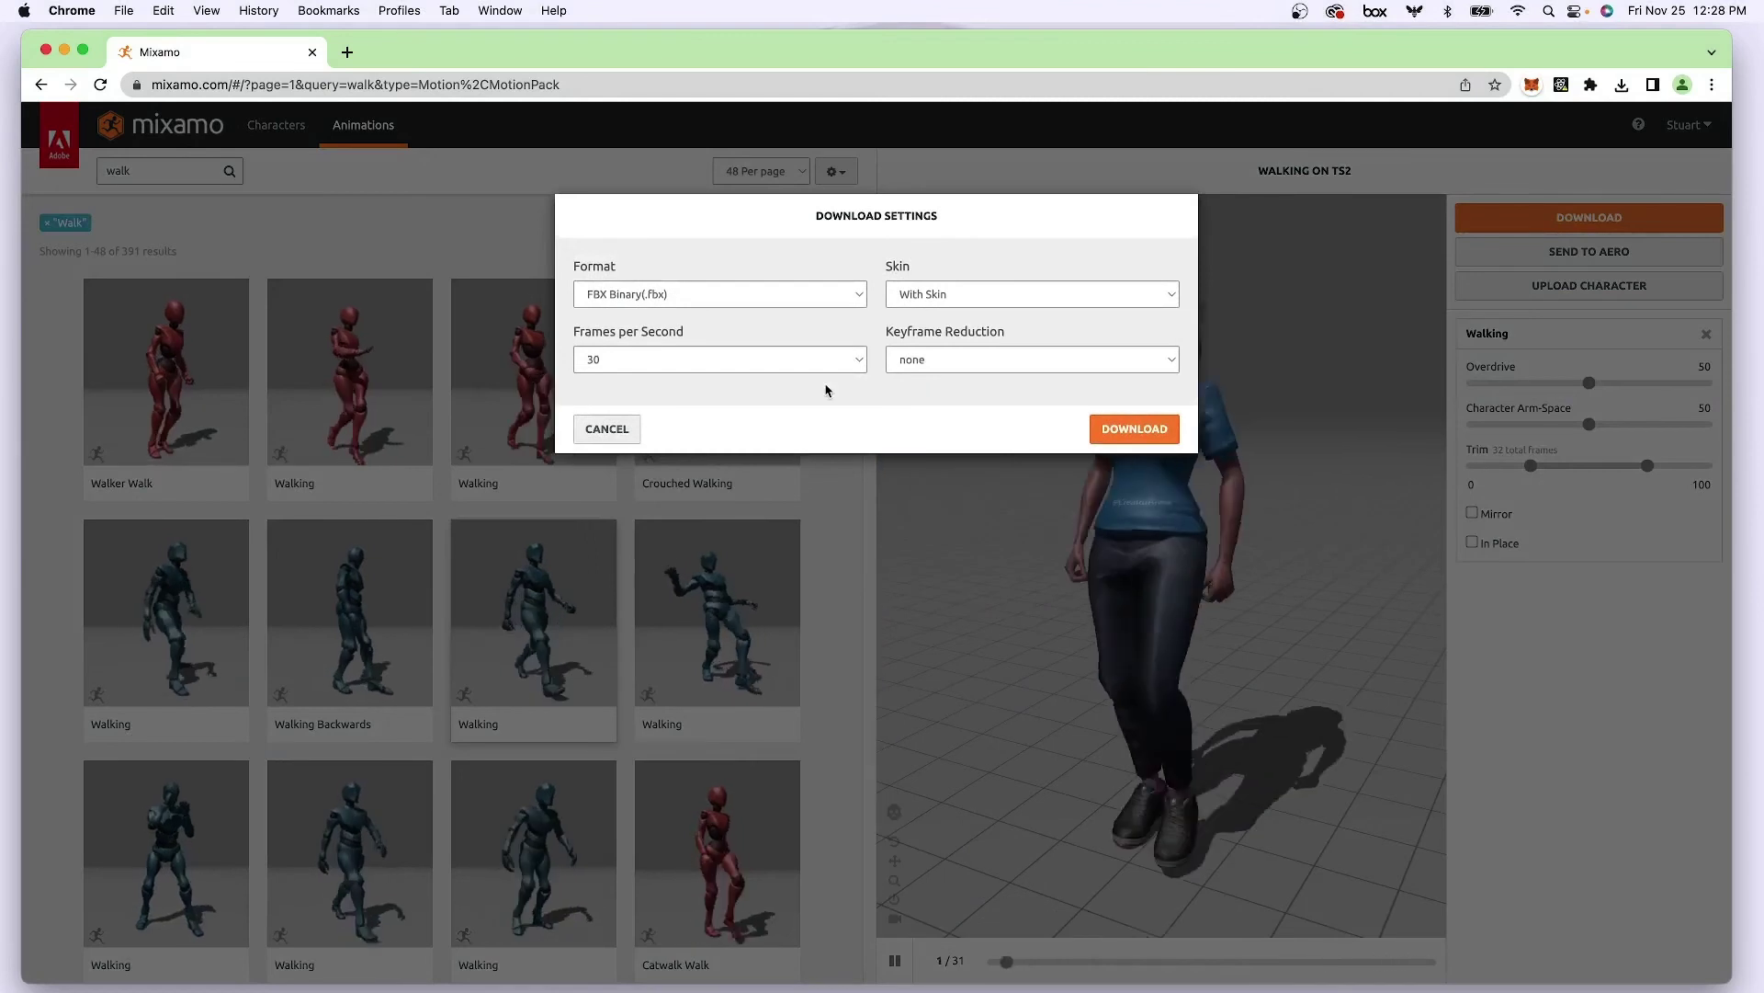
click(936, 294)
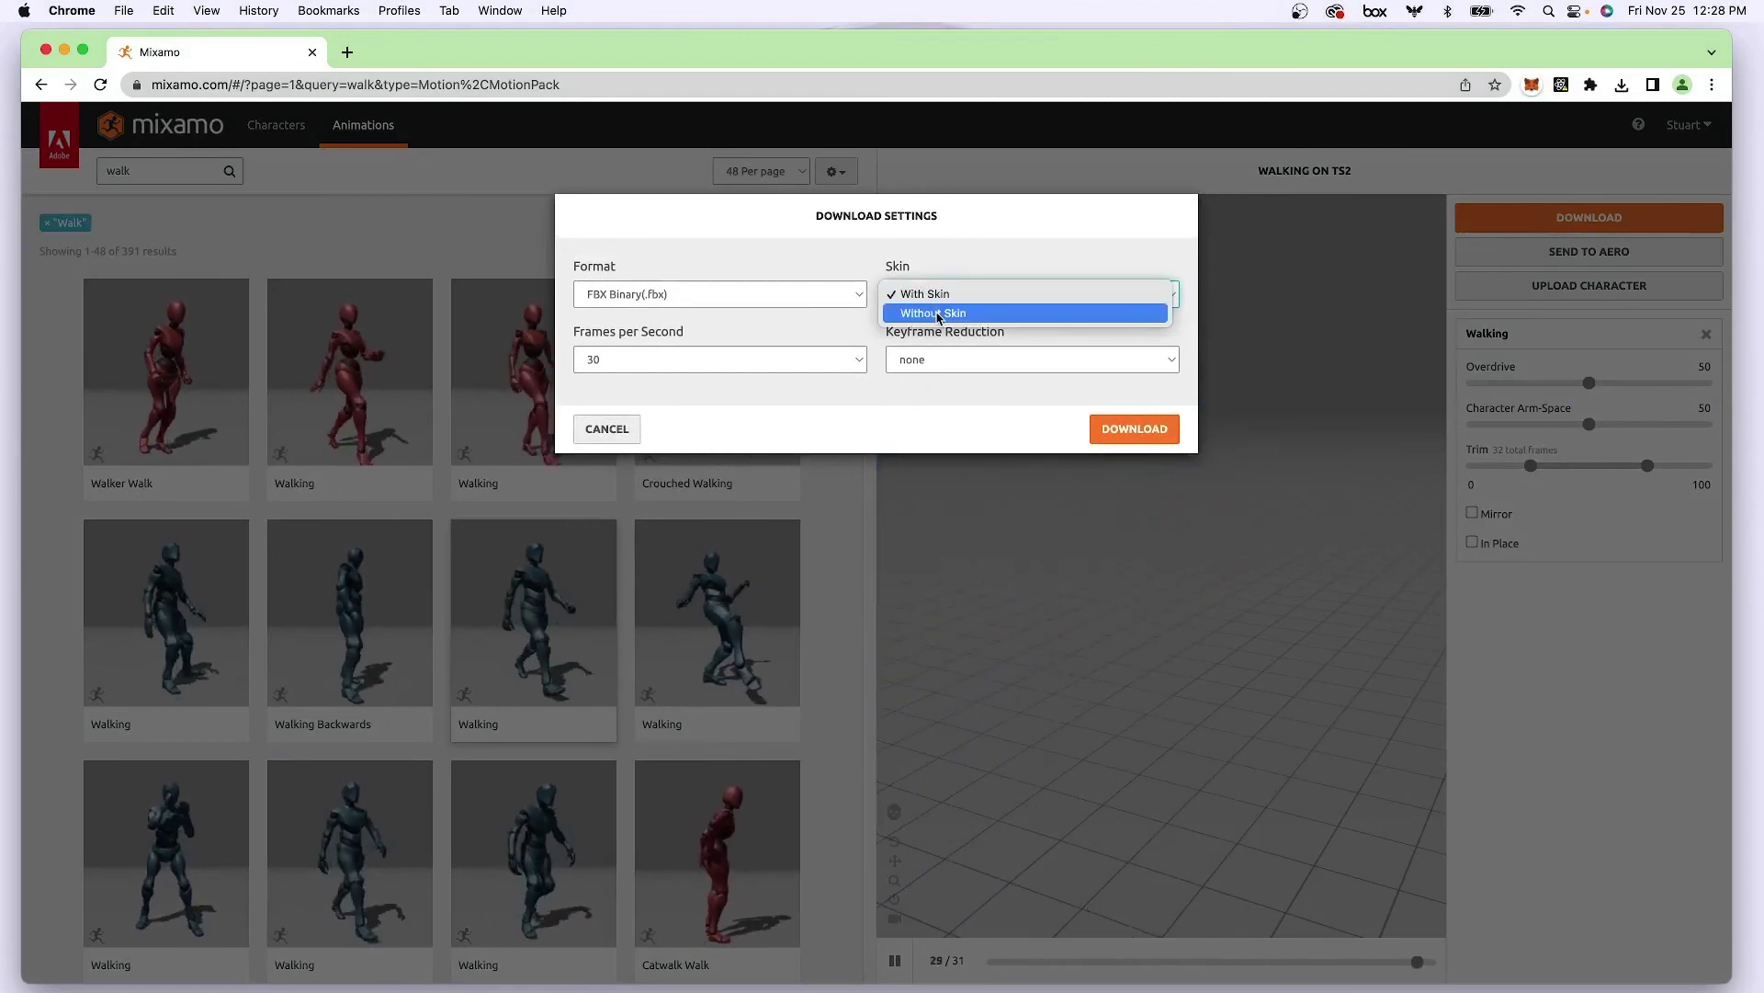
click(938, 314)
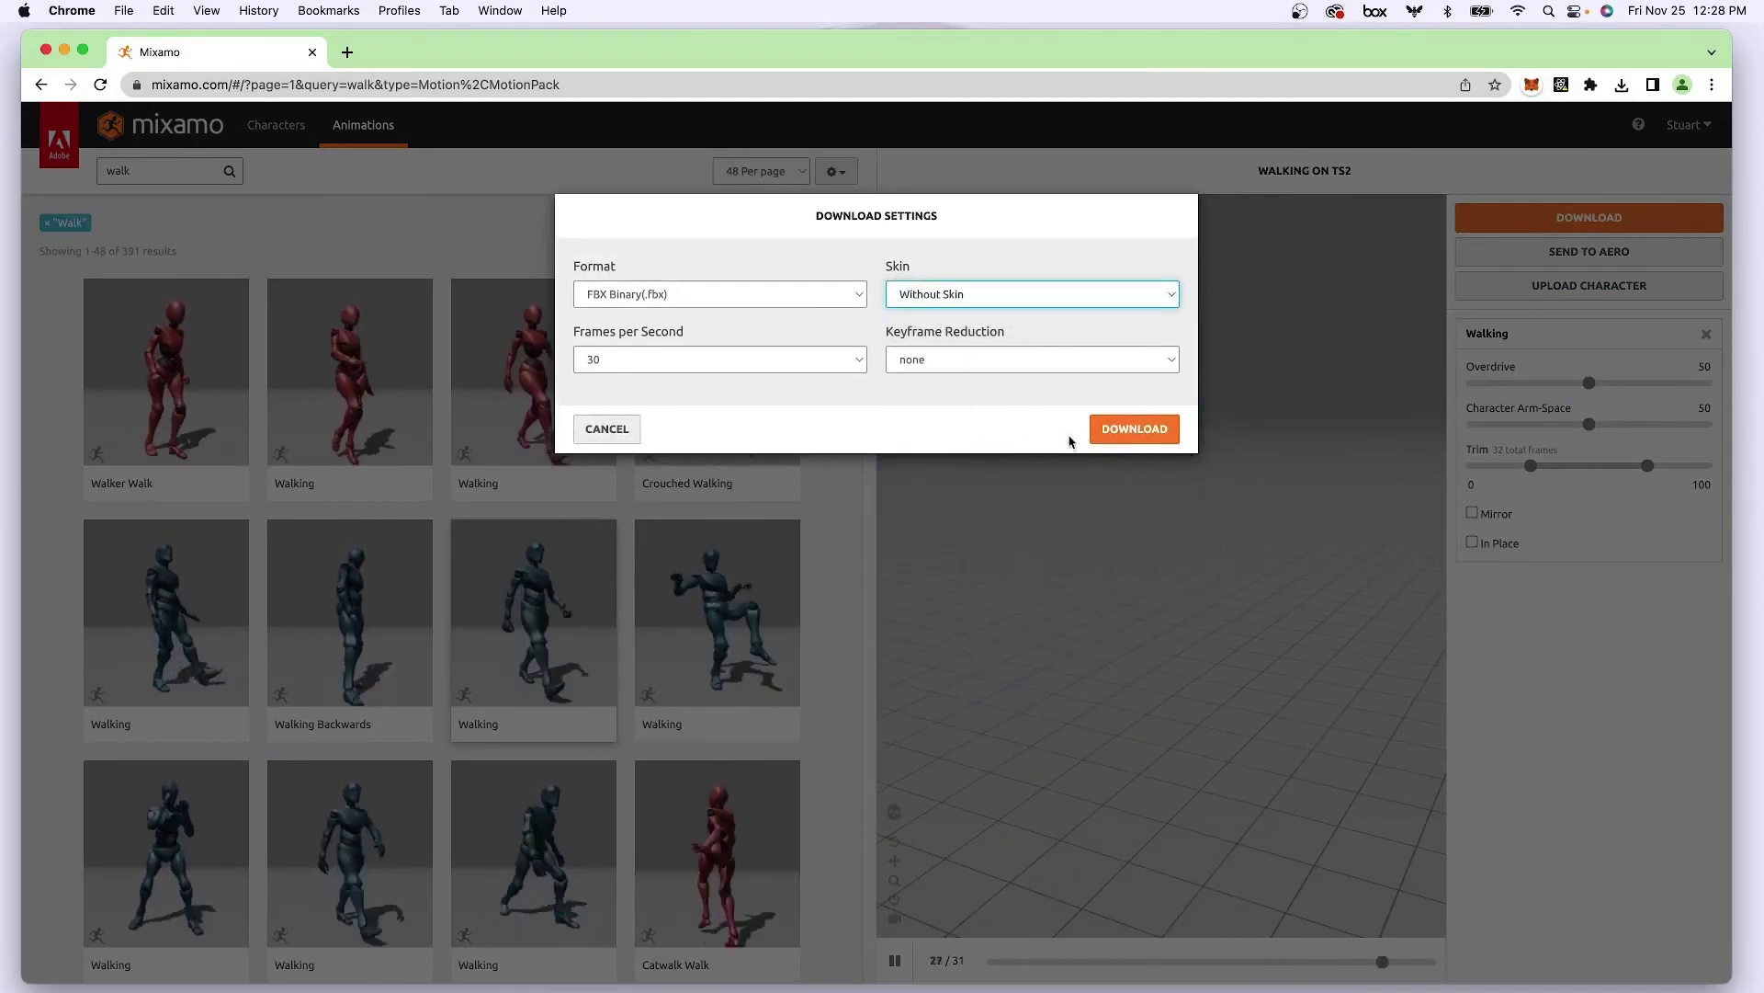
click(1123, 434)
Search 'running' and download a Running animation for TS2 with the same settings
click(156, 171)
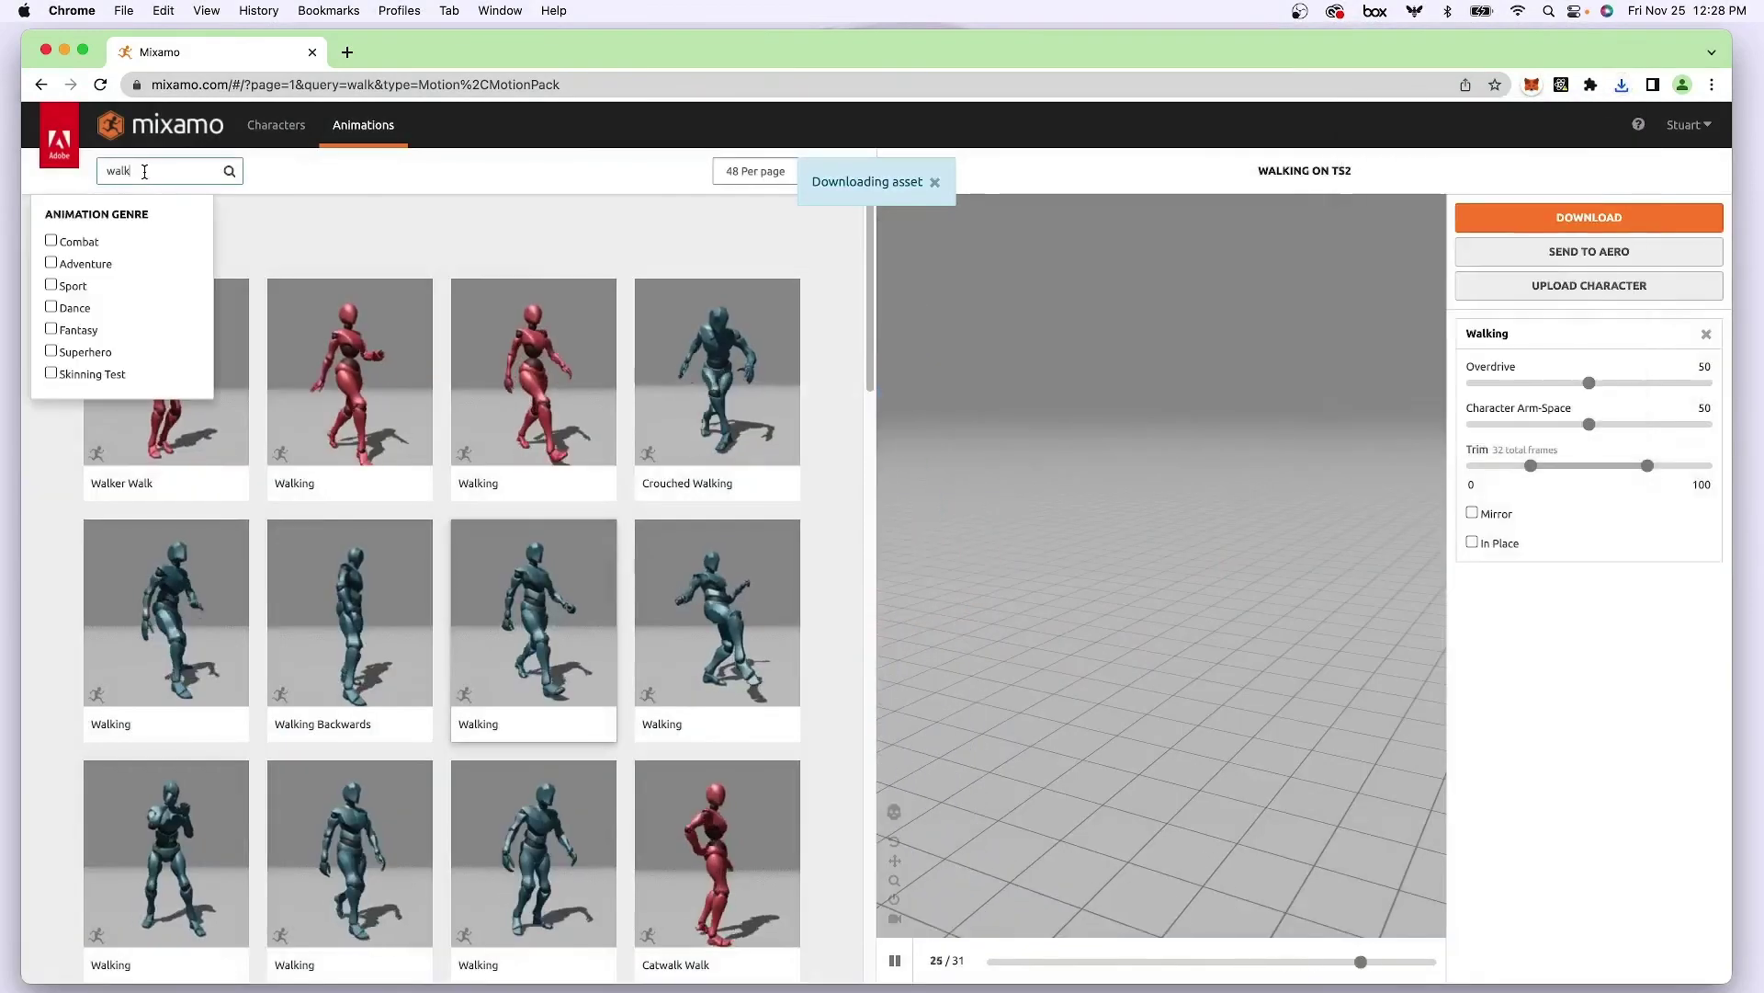
key(super+a)
key(BackSpace)
text(running)
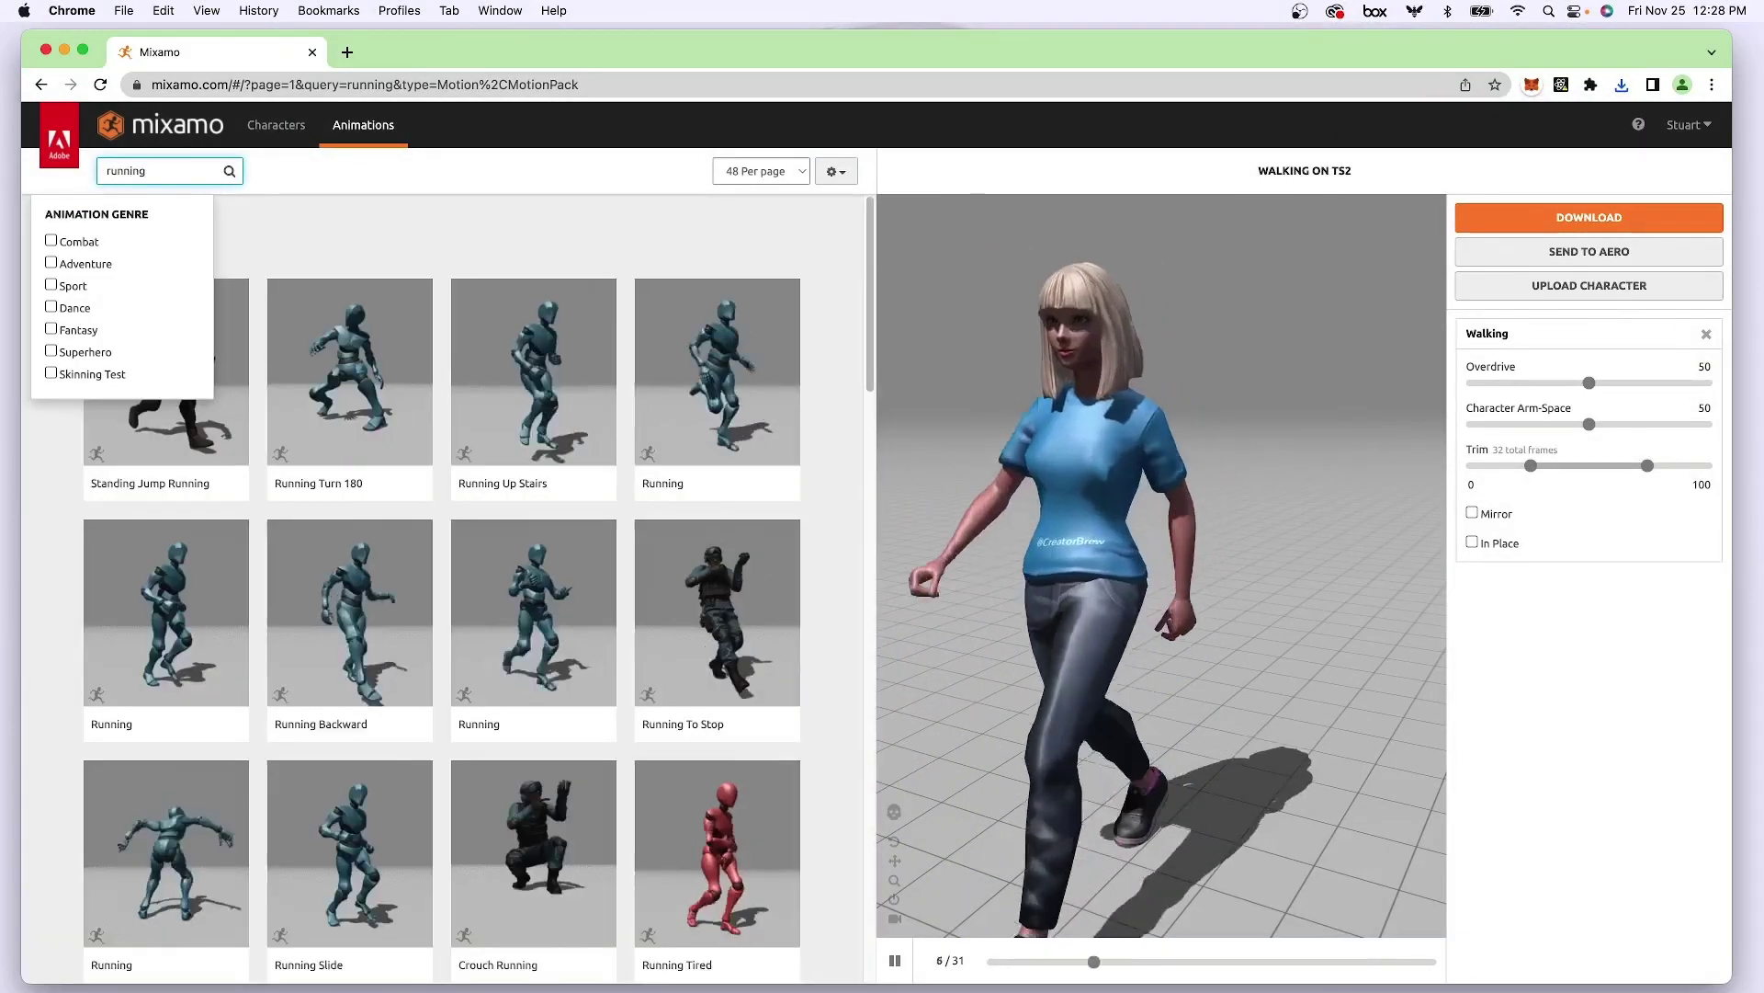
click(726, 386)
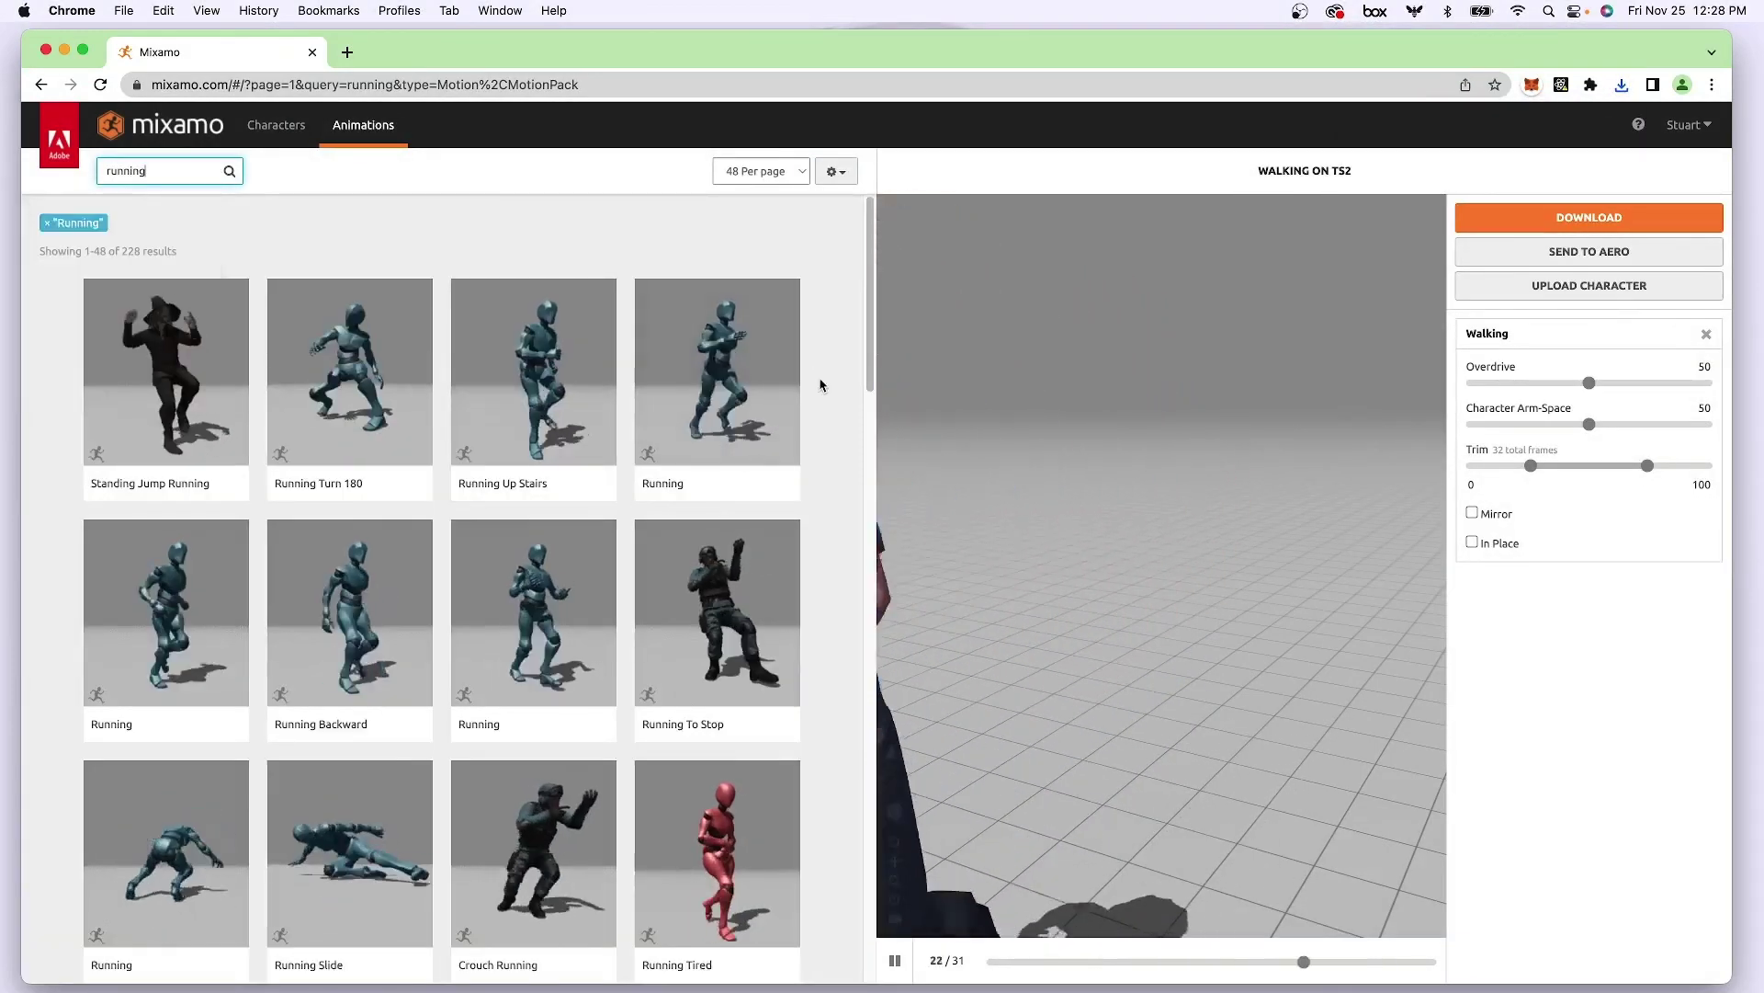
scroll(818, 382, down, 8)
click(1583, 218)
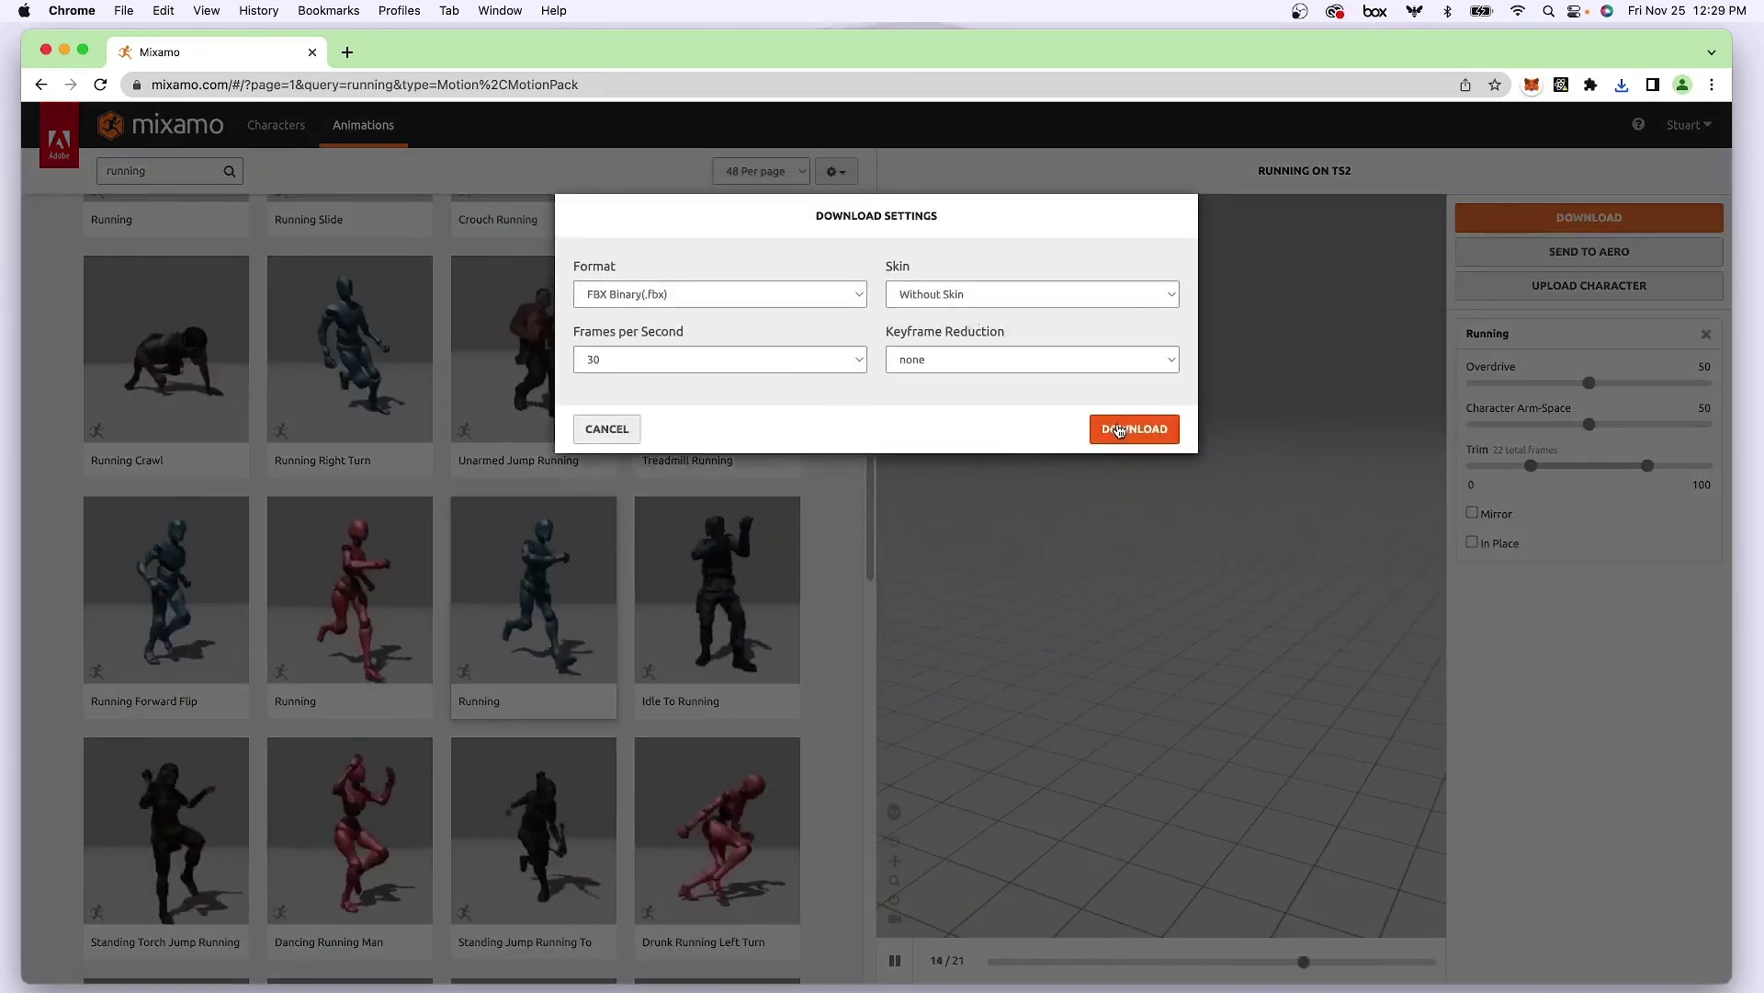
click(1118, 429)
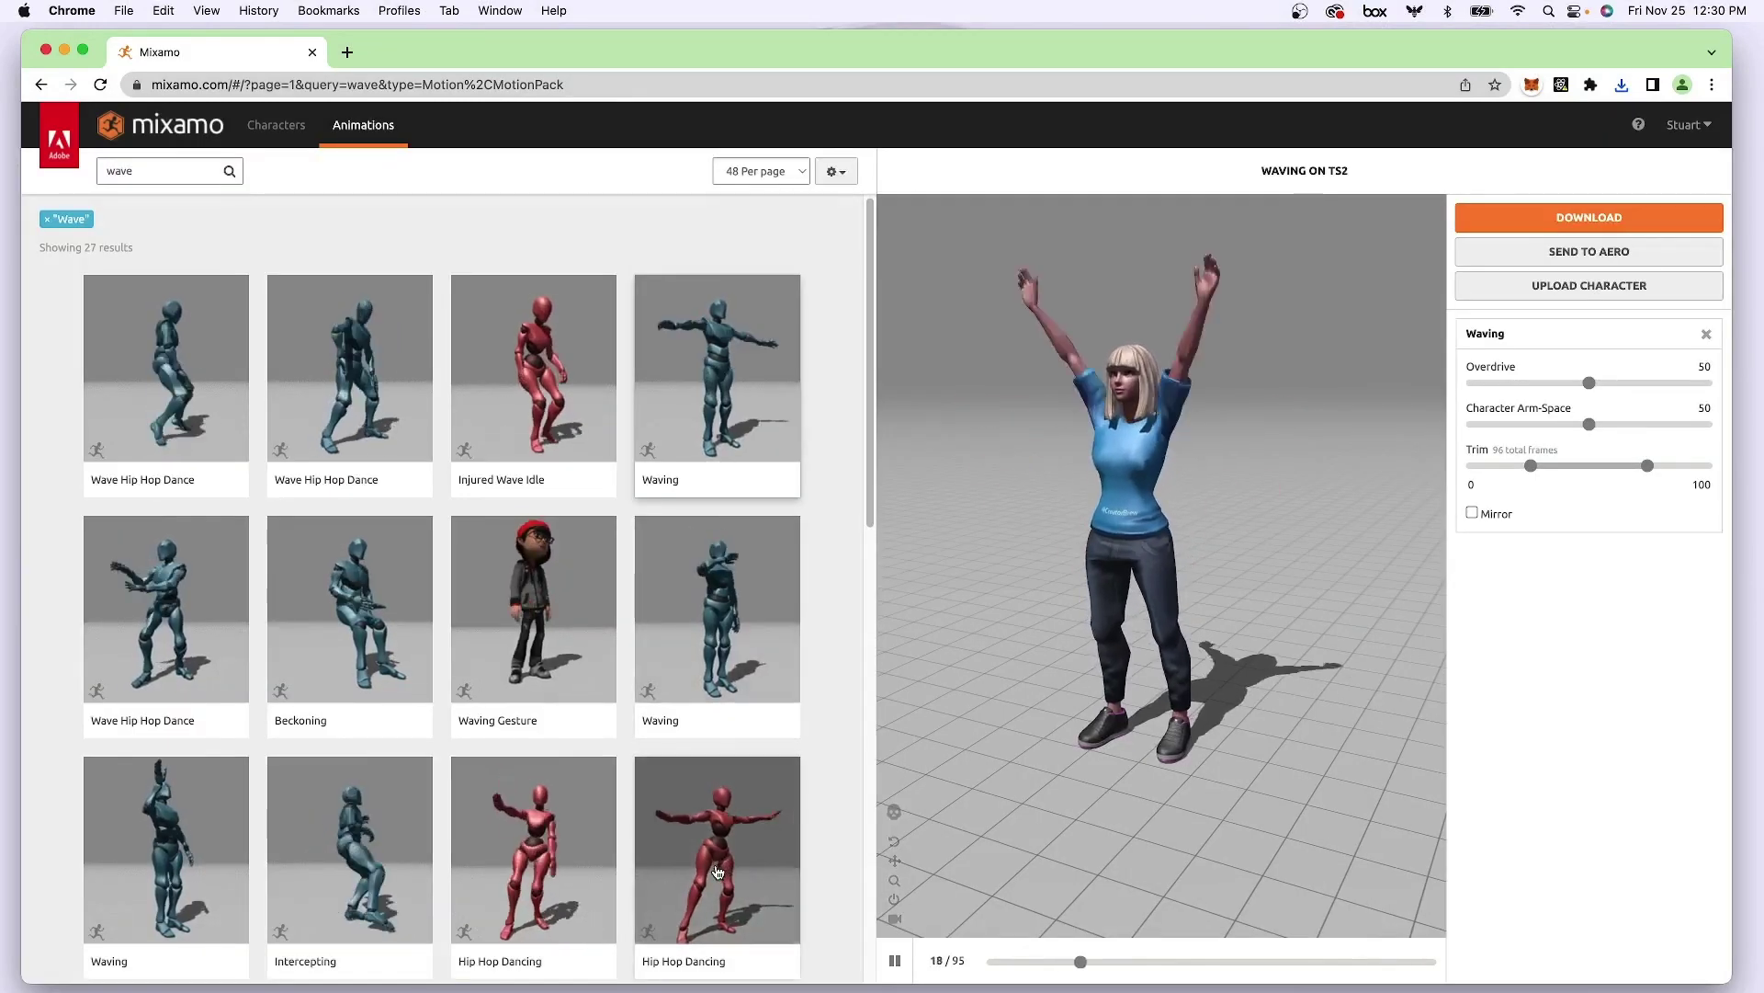
Select Waving, set Character Arm-Space to 61, and open its download settings
click(718, 872)
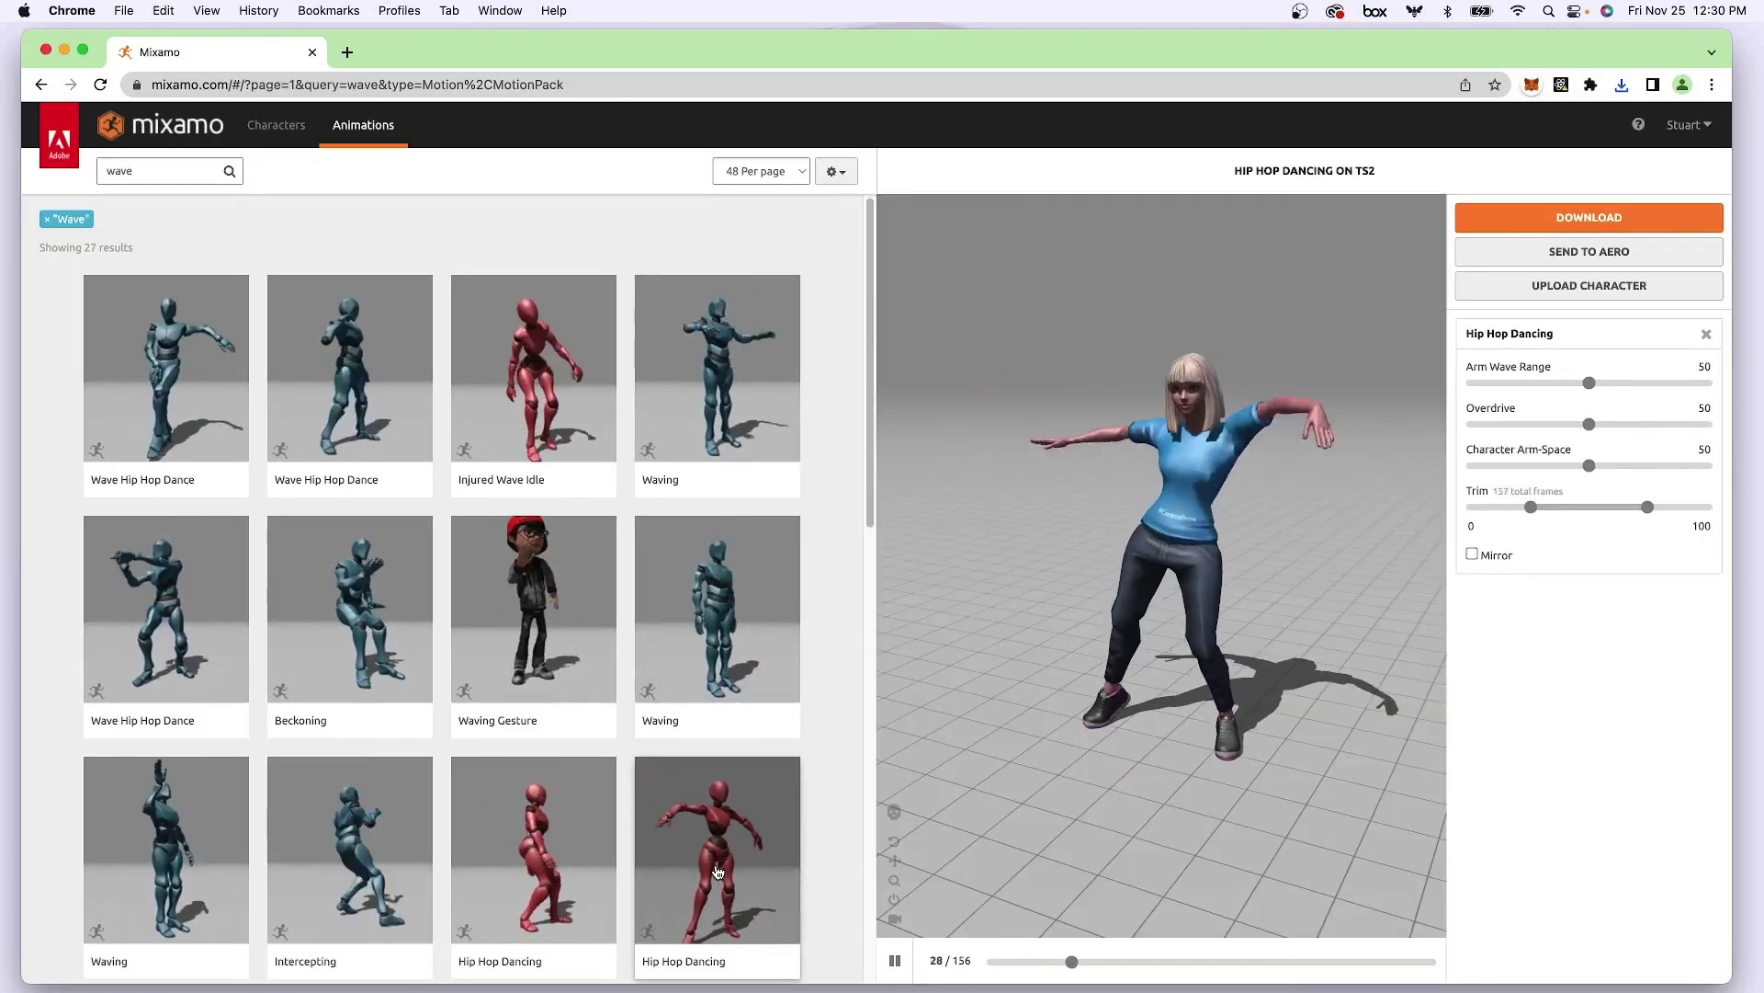
click(770, 465)
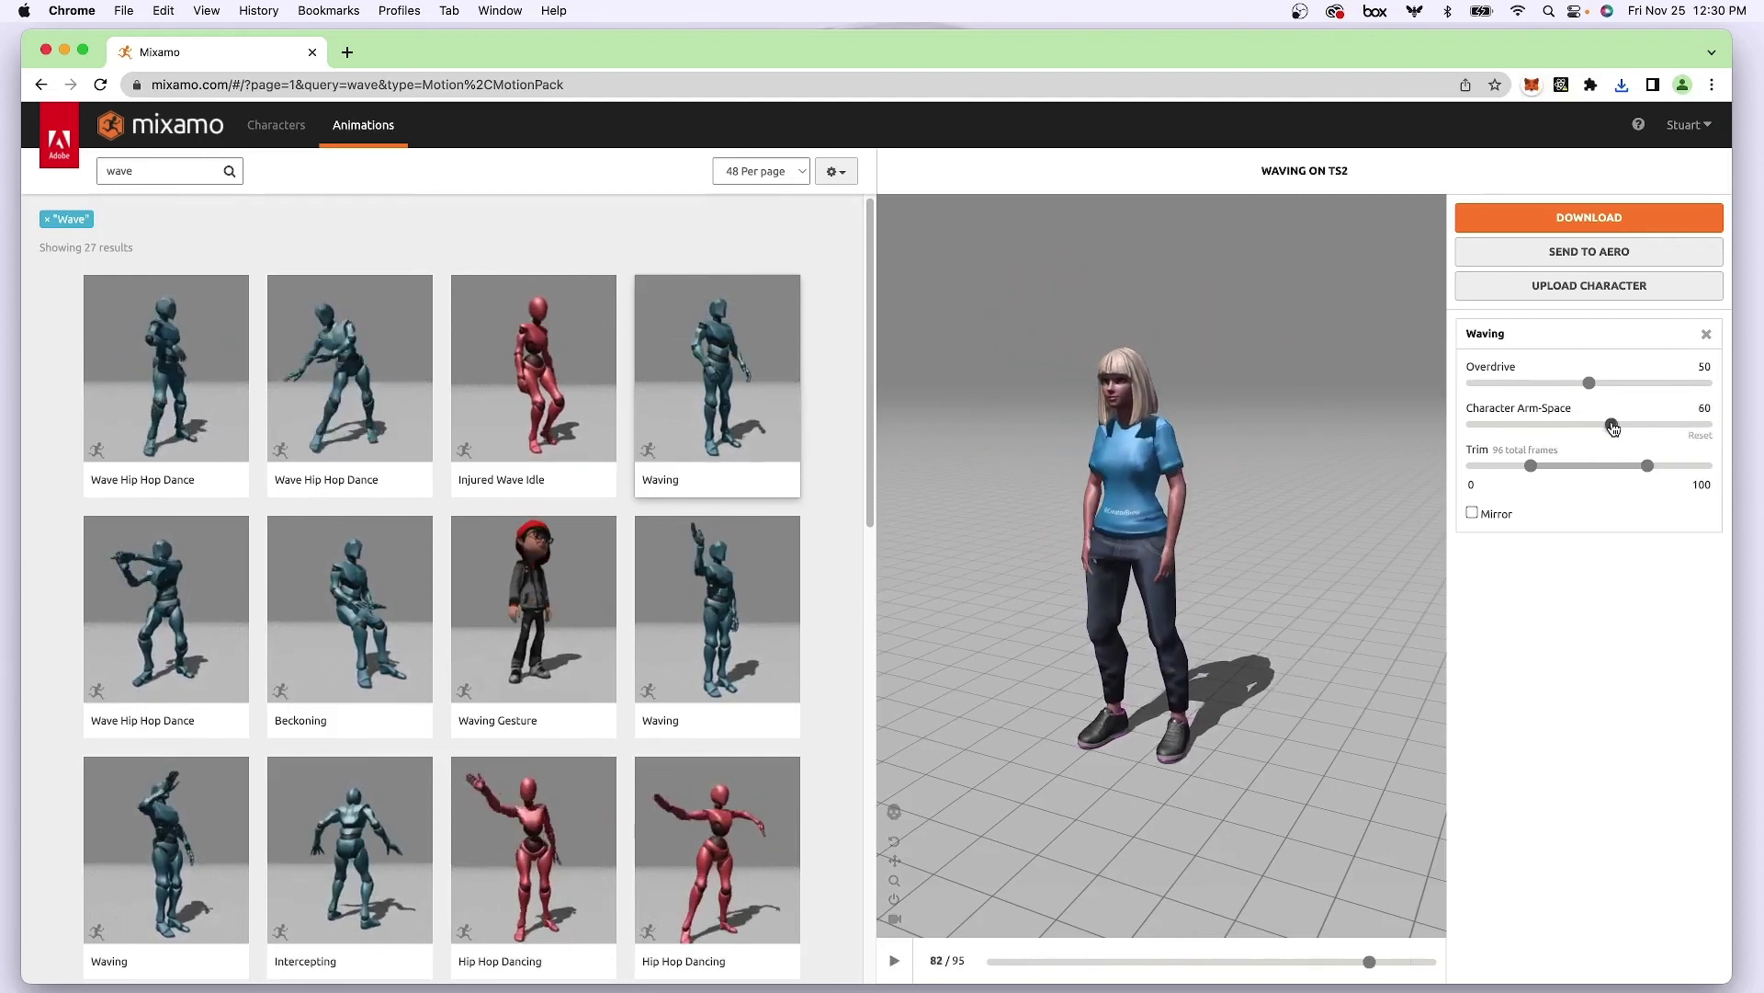
drag(1614, 427, 1616, 425)
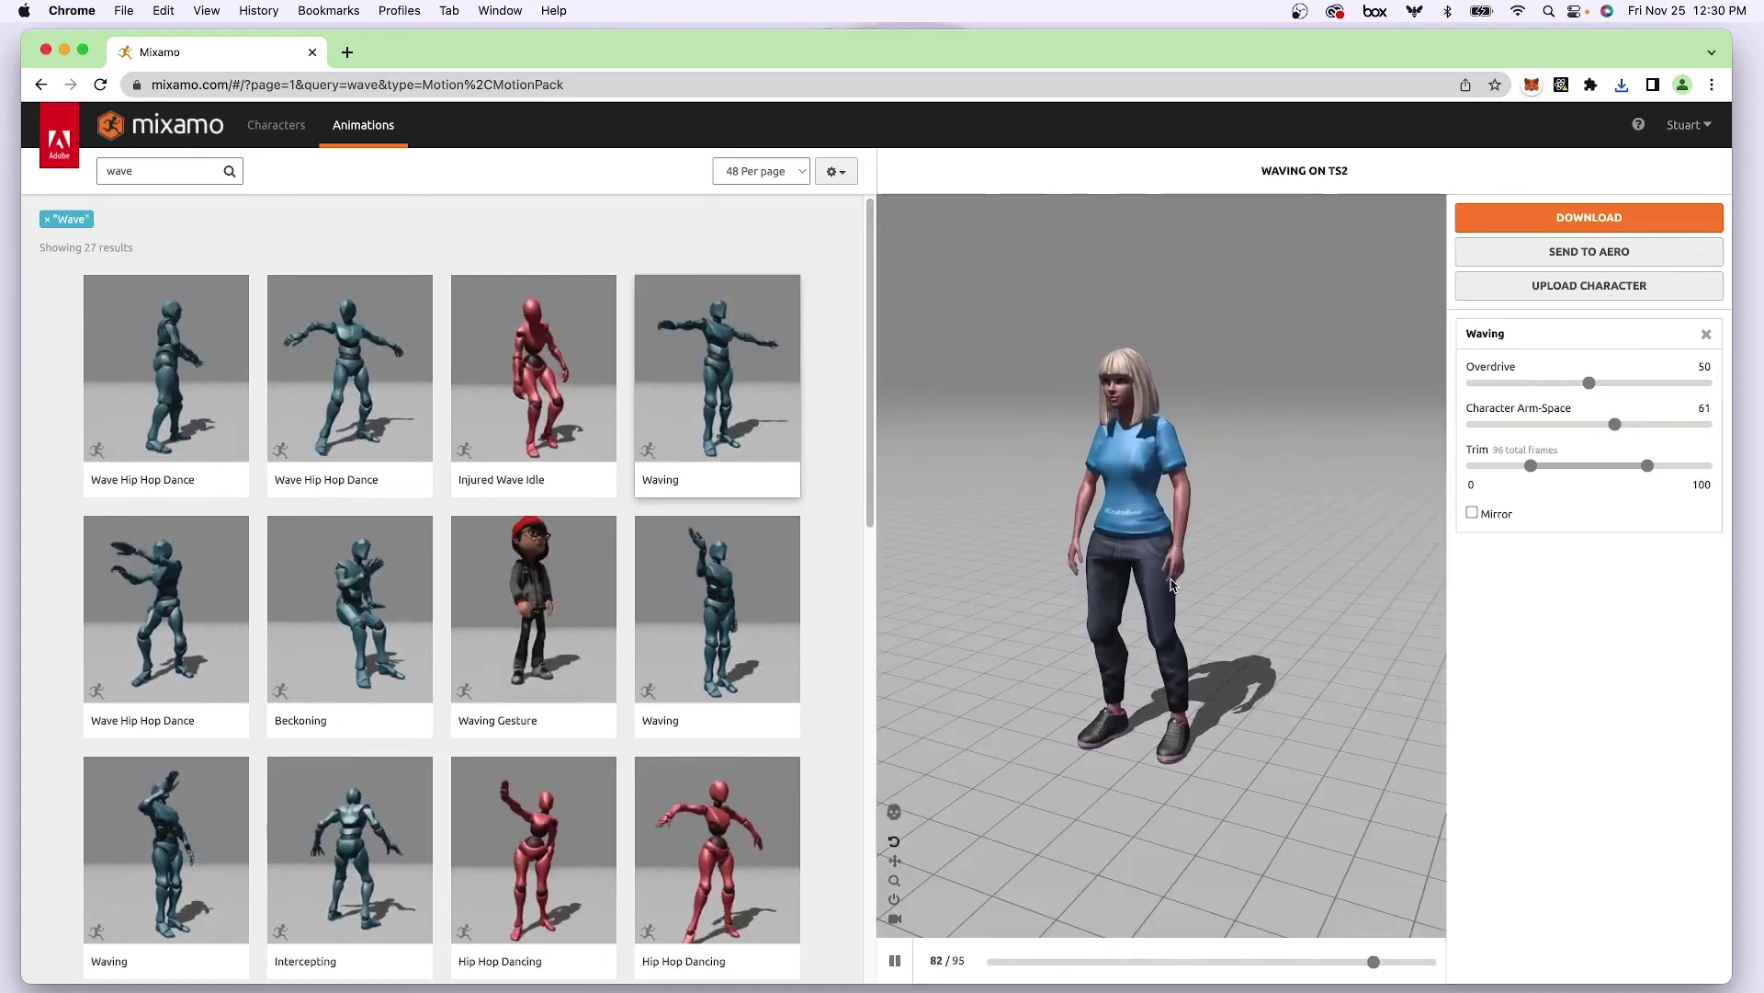
scroll(1139, 572, up, 5)
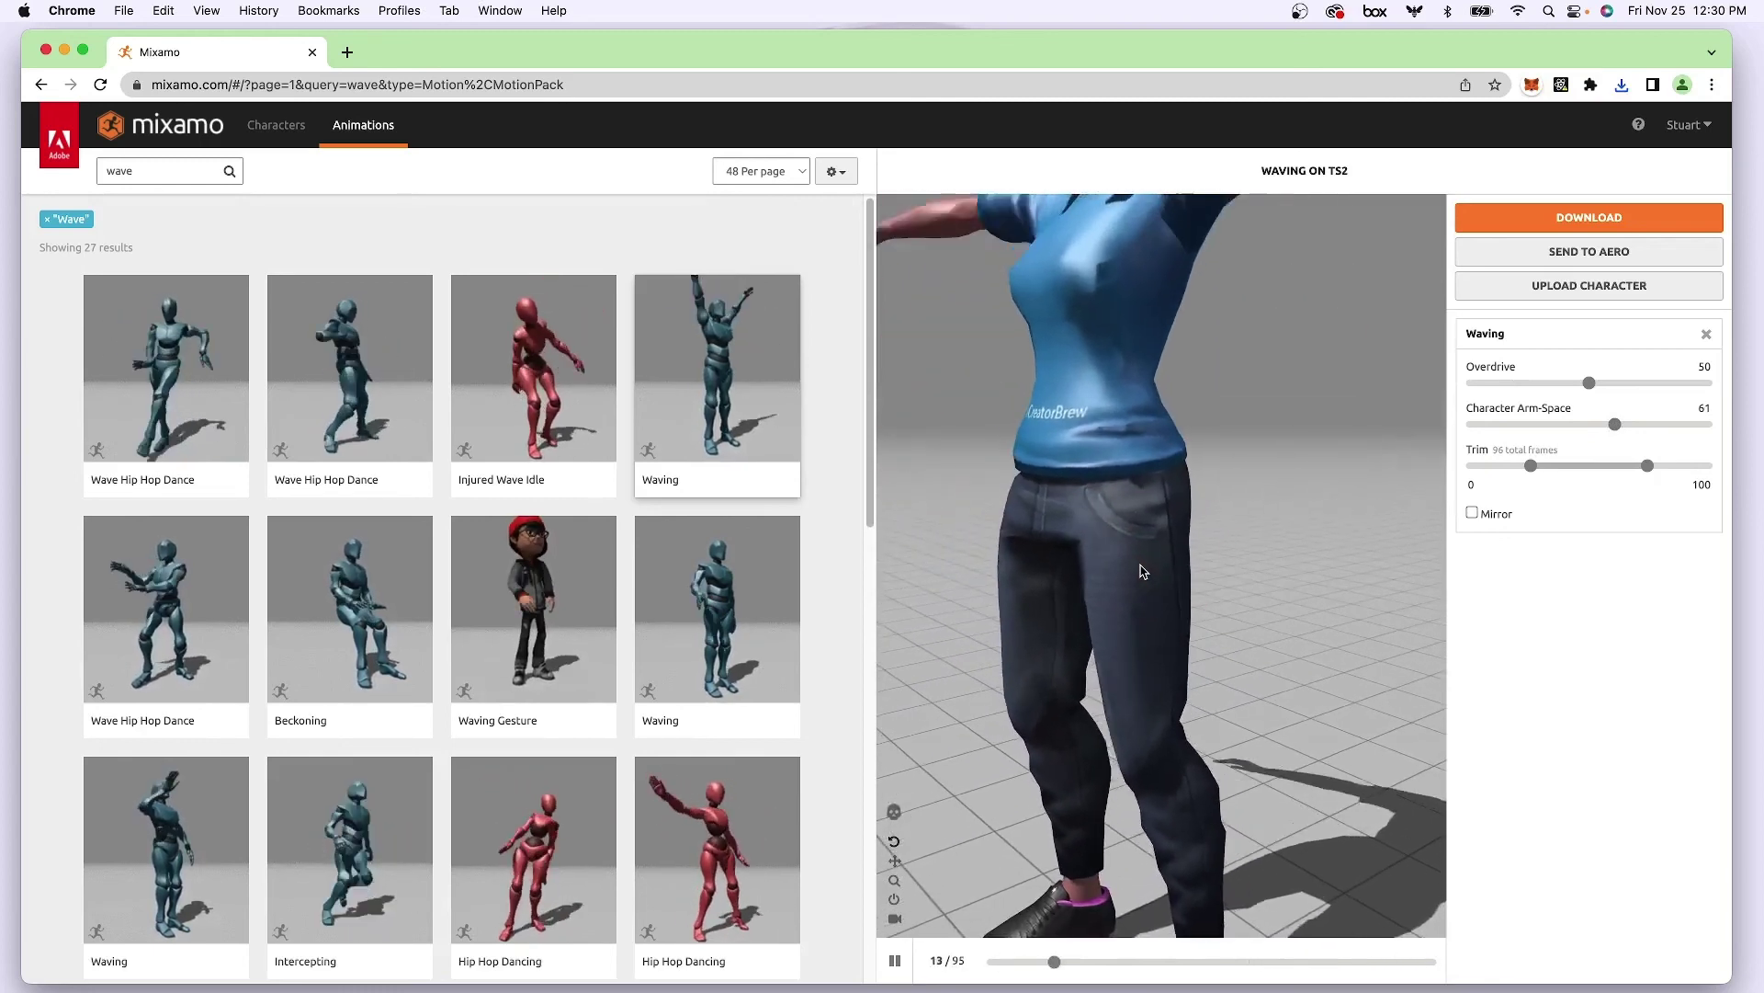
scroll(1140, 572, down, 5)
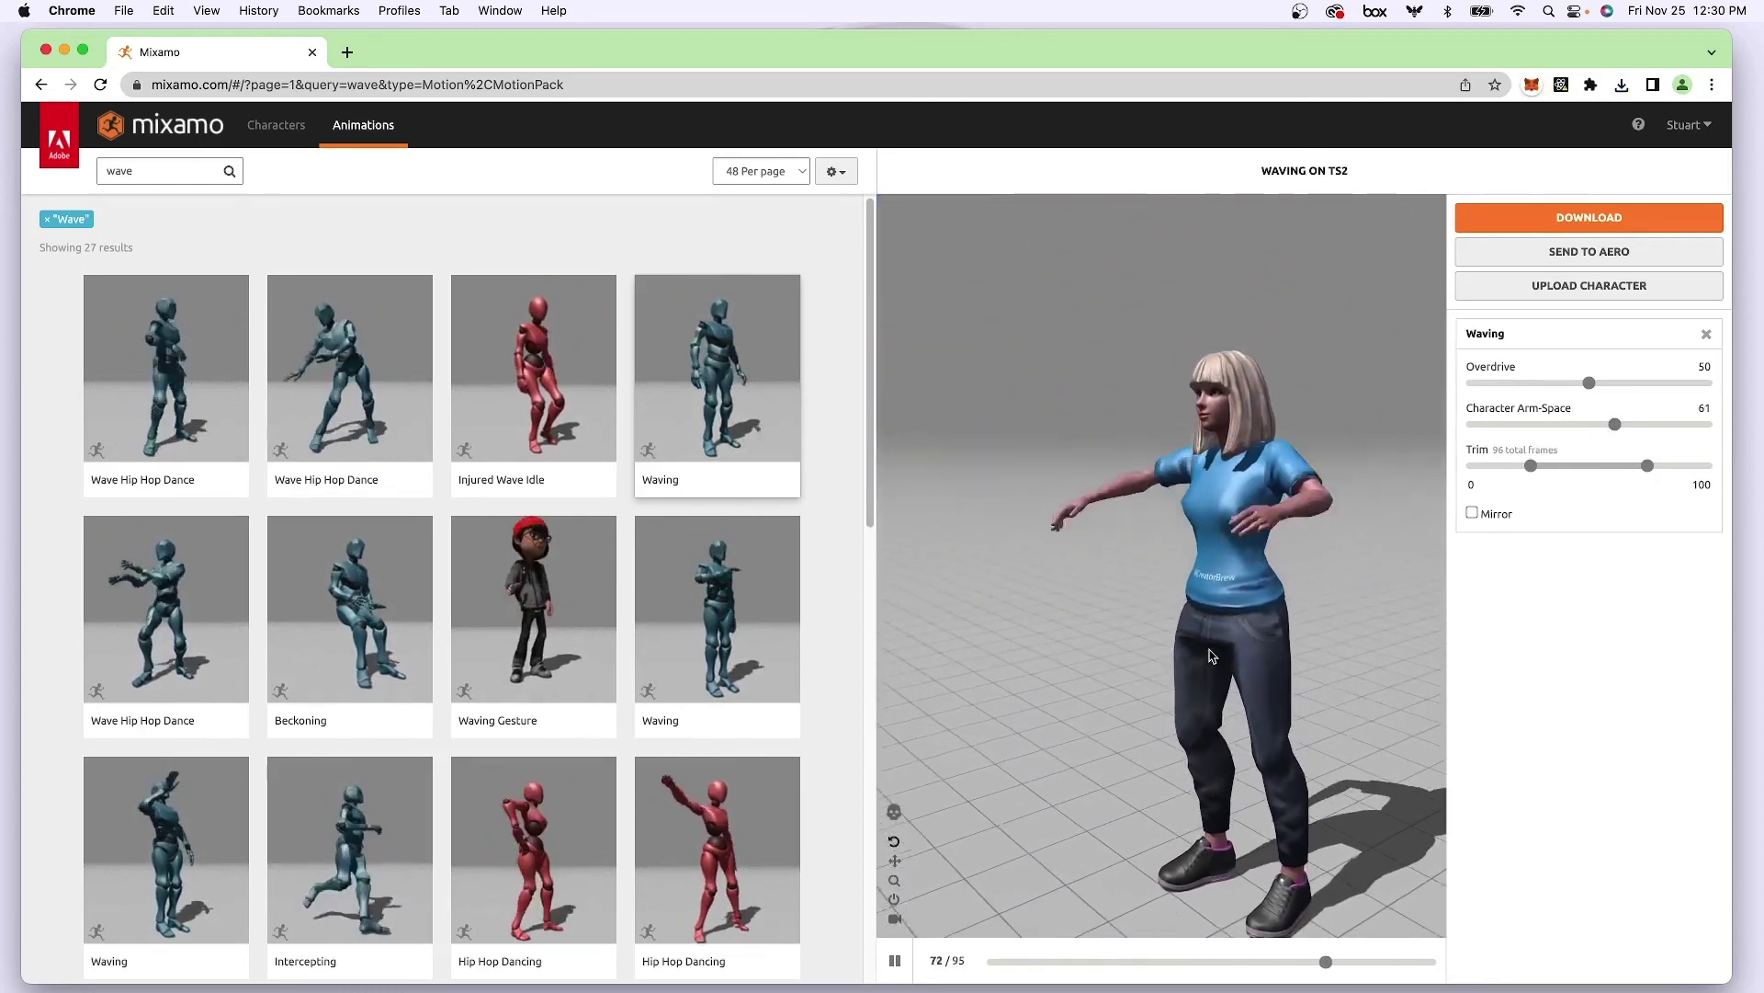
click(1650, 218)
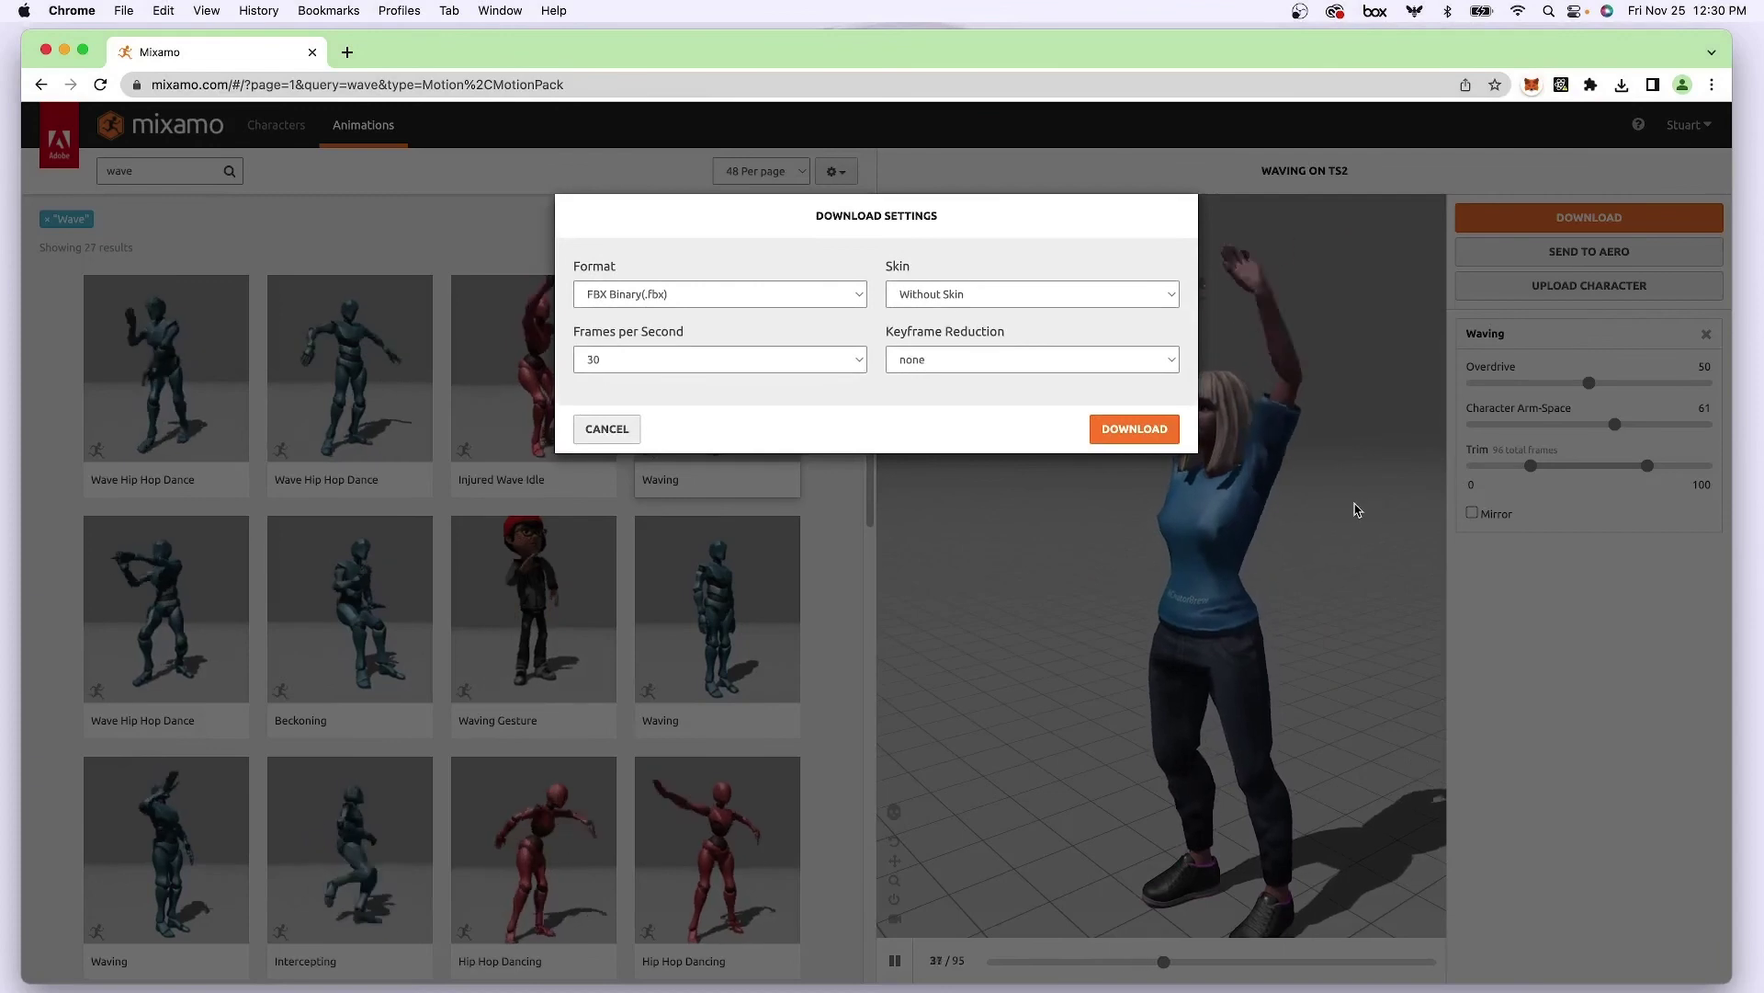